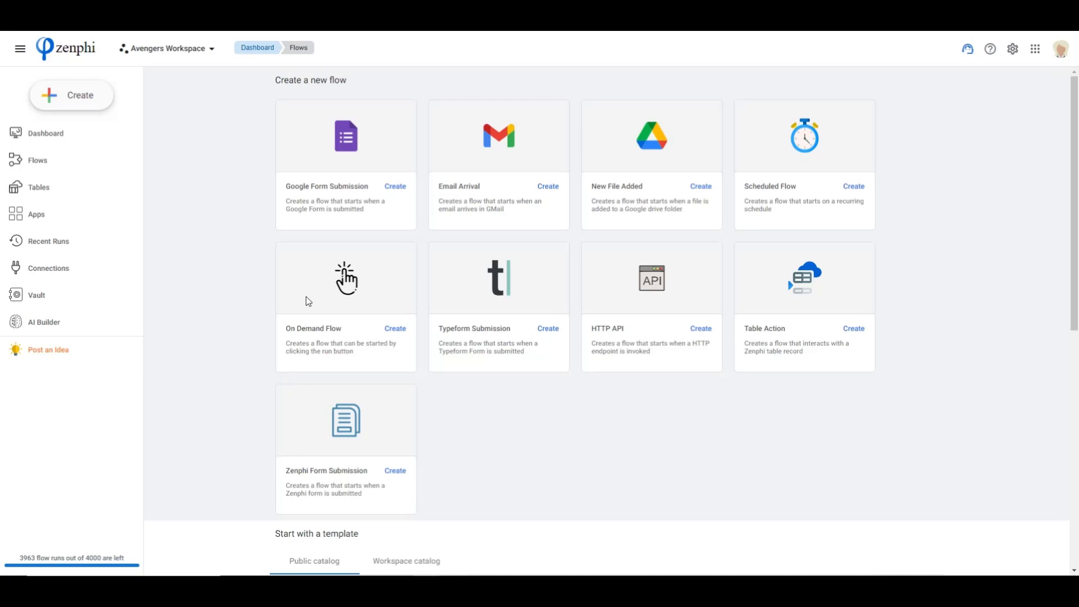
# Create a new flow that starts when a Google Form is submitted
pyautogui.click(395, 188)
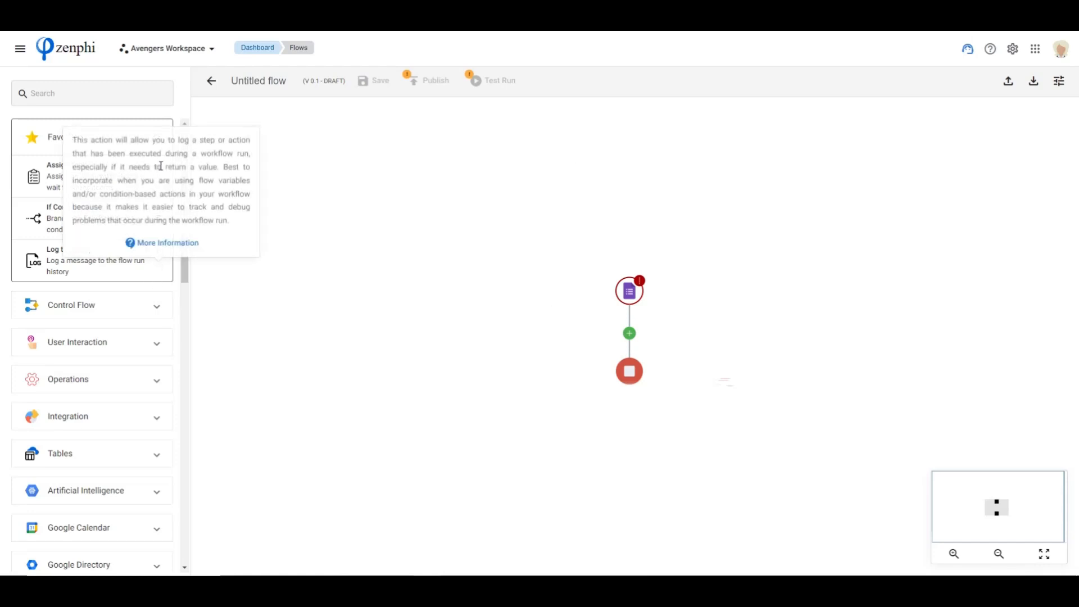
# Browse the action library's categories, from Control Flow through the Google services to third-party integrations and databases
pyautogui.moveTo(189, 145); pyautogui.dragTo(190, 205)
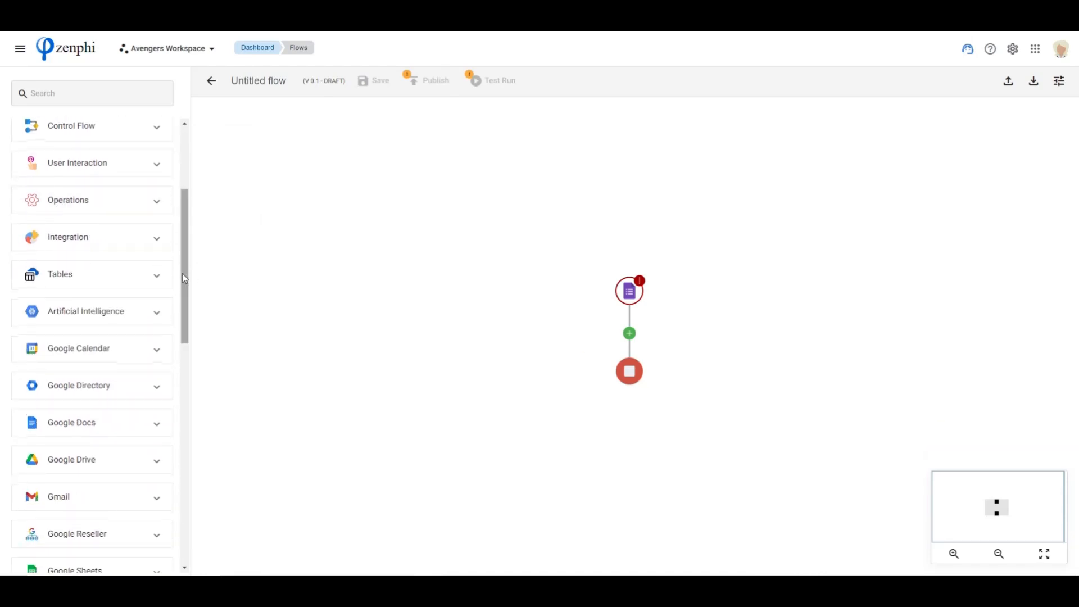
pyautogui.moveTo(185, 268); pyautogui.dragTo(190, 298)
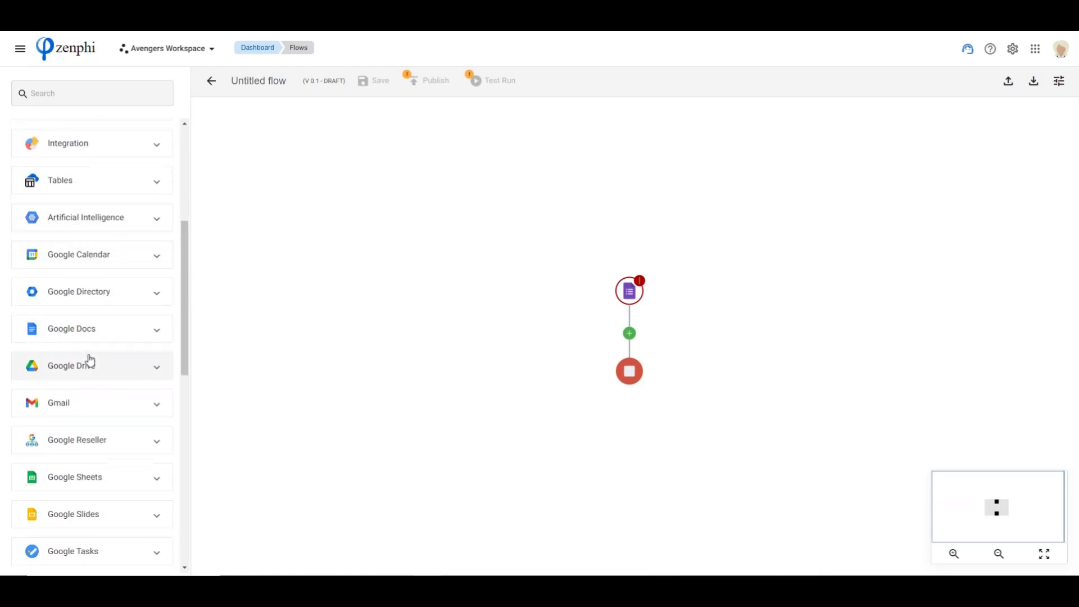
pyautogui.scroll(-1, 90, 359)
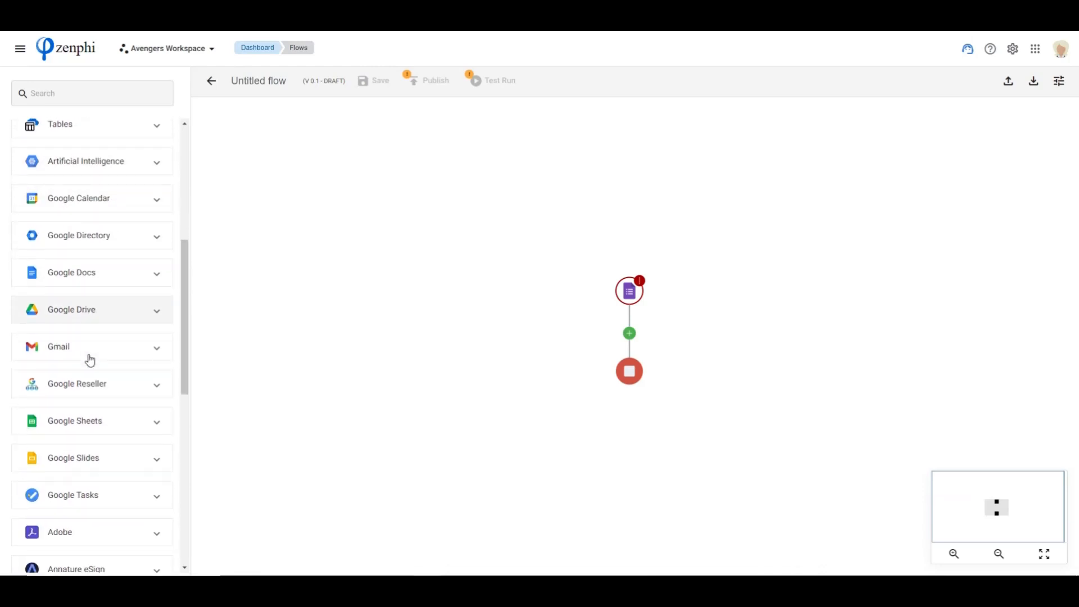
pyautogui.click(102, 312)
pyautogui.click(99, 279)
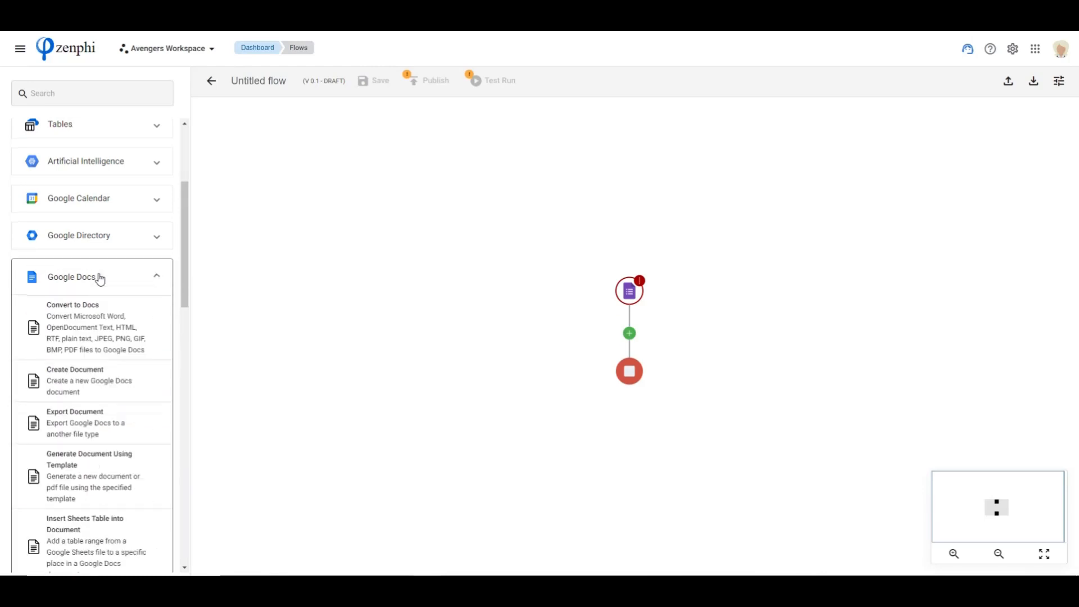
pyautogui.click(100, 279)
pyautogui.scroll(-2, 116, 325)
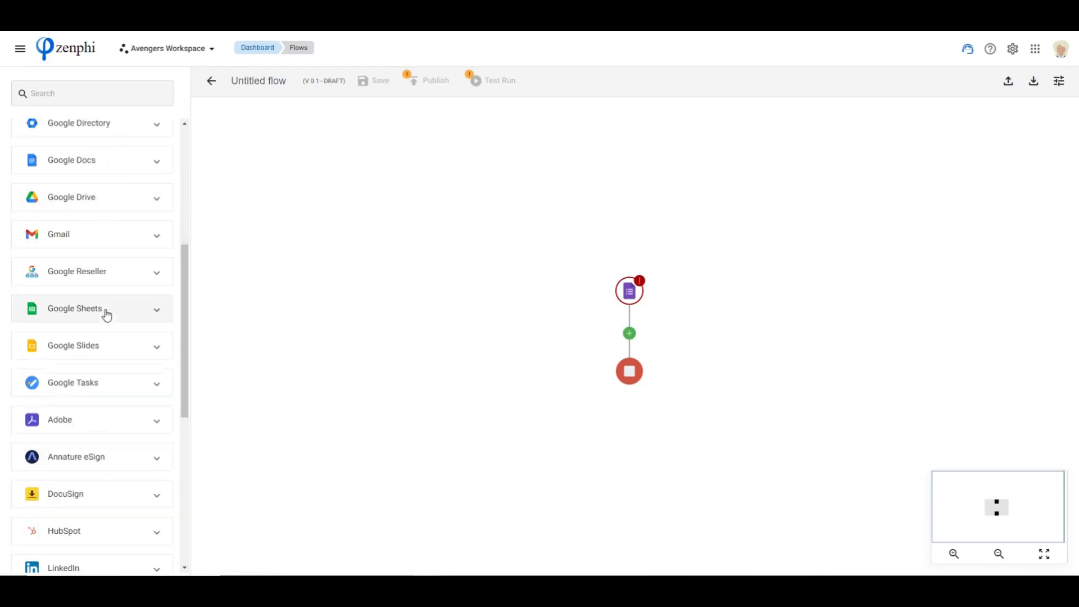
pyautogui.click(106, 314)
pyautogui.click(106, 314)
pyautogui.scroll(-3, 107, 314)
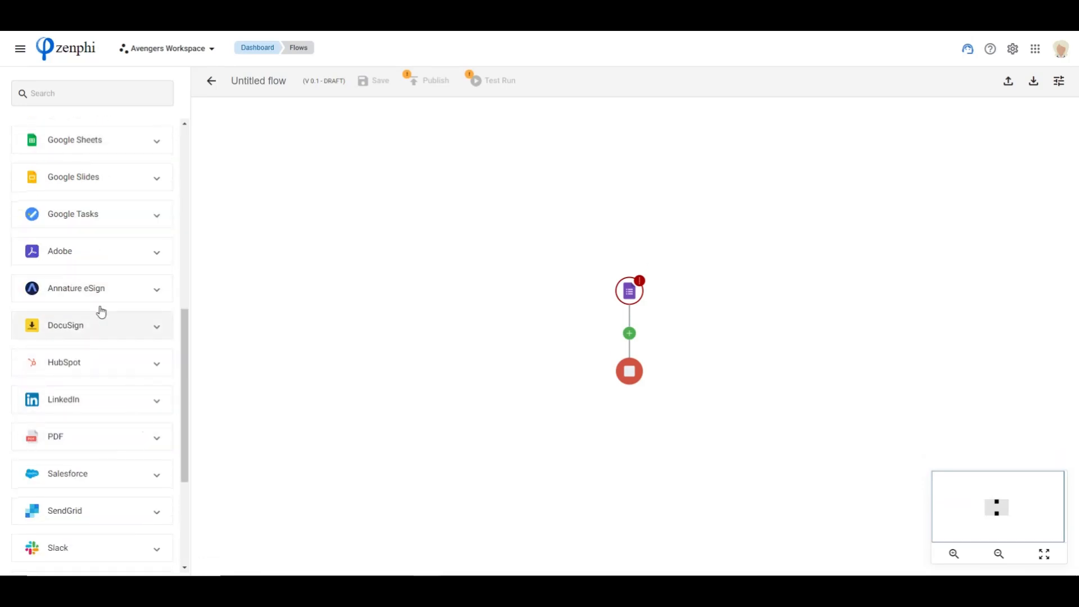
pyautogui.scroll(-2, 103, 360)
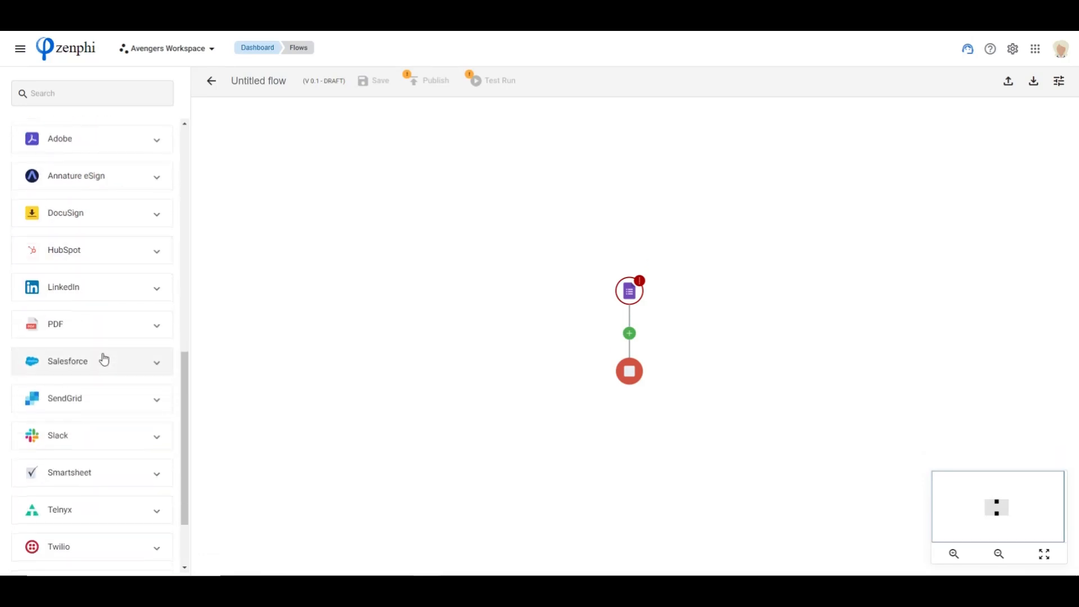
pyautogui.scroll(-2, 132, 431)
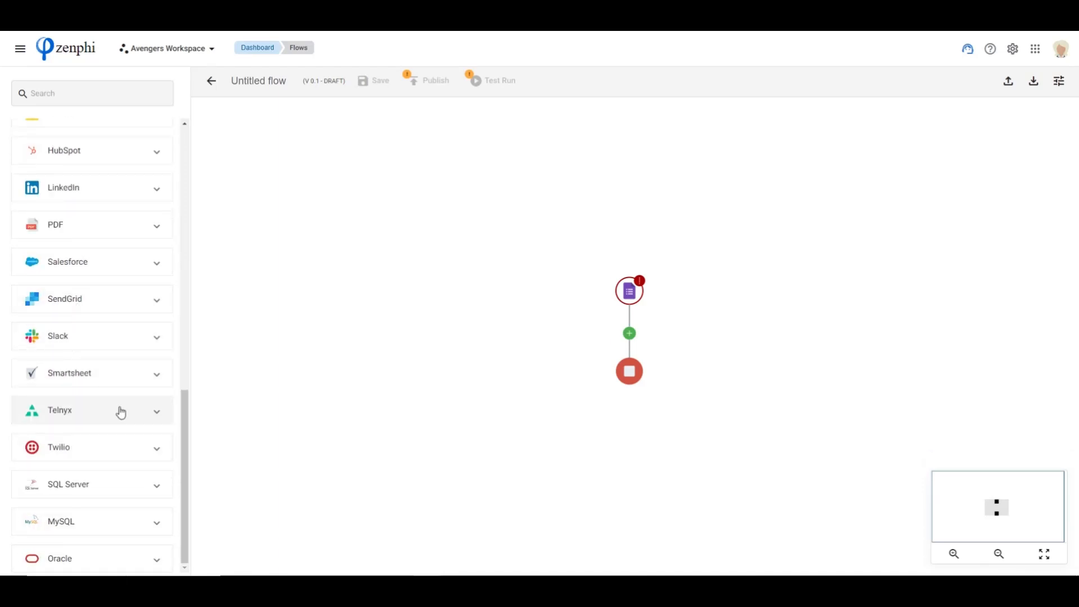
pyautogui.scroll(3, 119, 413)
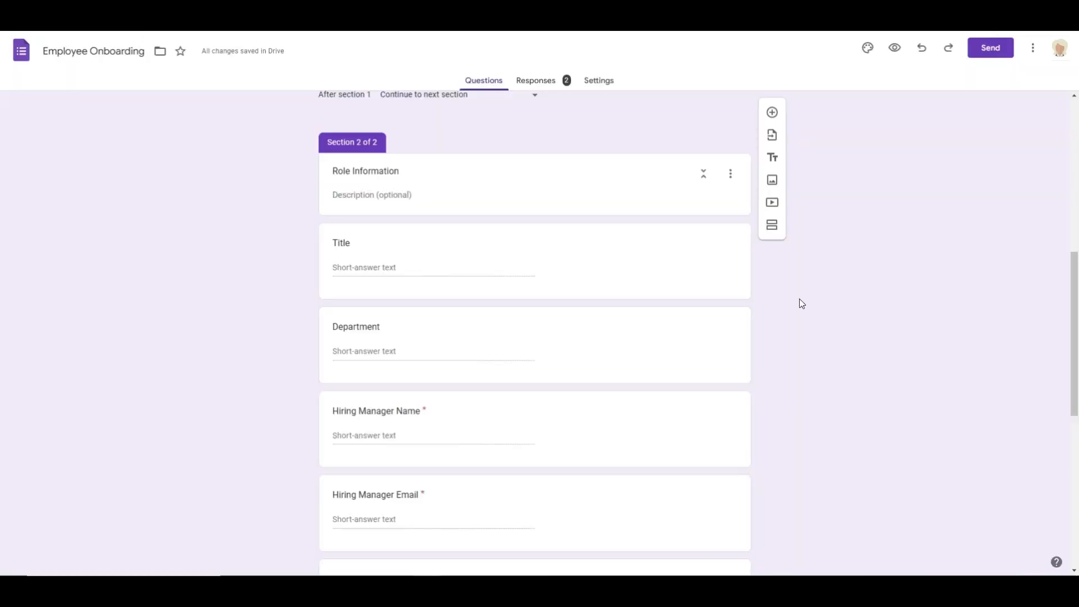
# Review the questions in both sections of the Employee Onboarding form in Google Forms
pyautogui.scroll(8, 754, 298)
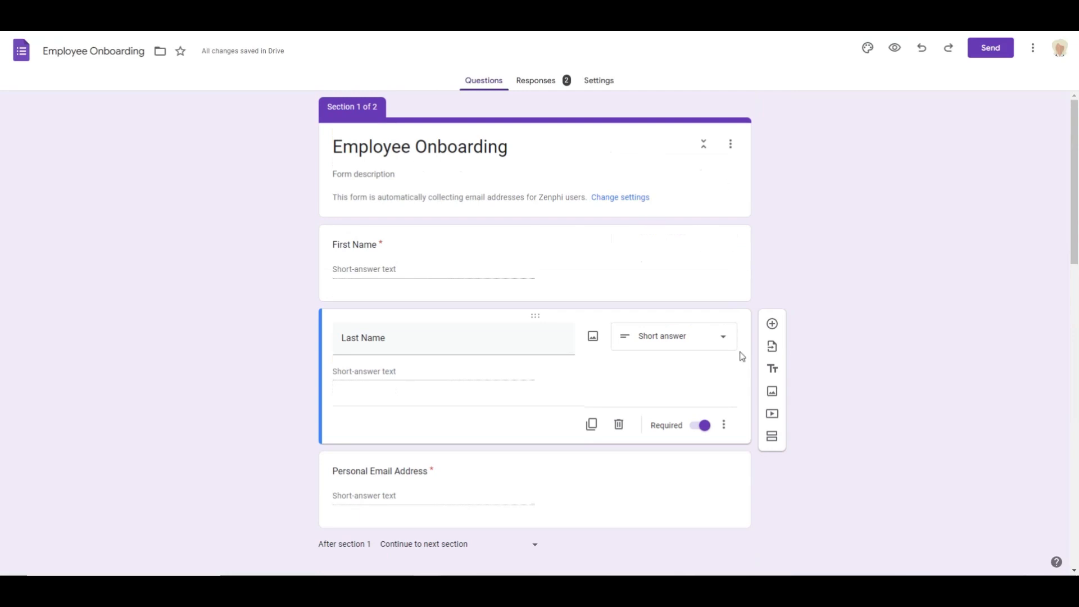
pyautogui.scroll(-1, 277, 272)
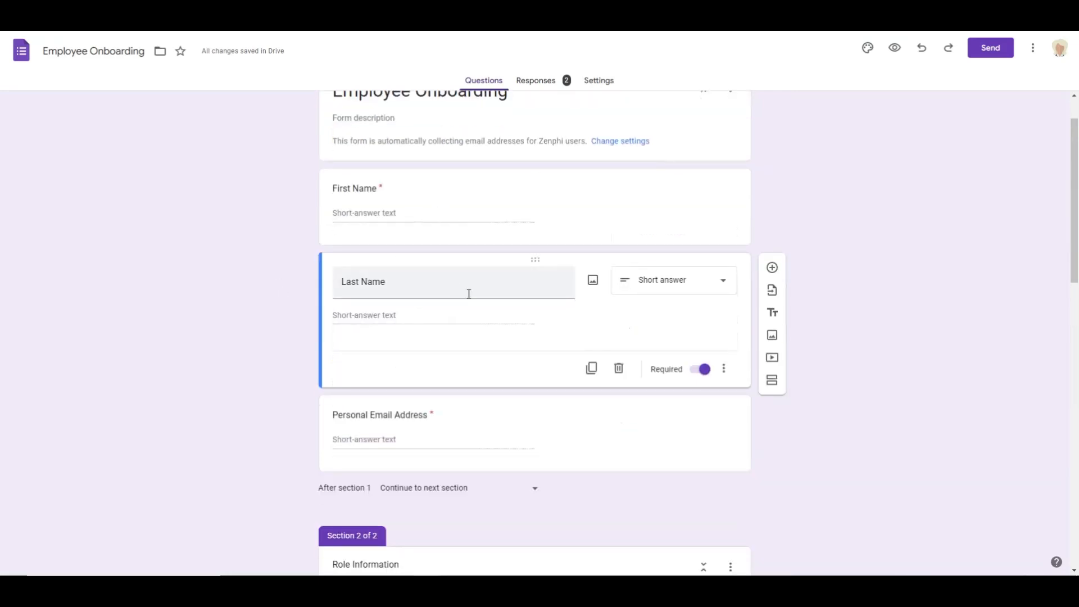
pyautogui.scroll(-1, 373, 453)
pyautogui.scroll(-5, 611, 392)
pyautogui.scroll(5, 612, 393)
pyautogui.scroll(-6, 611, 392)
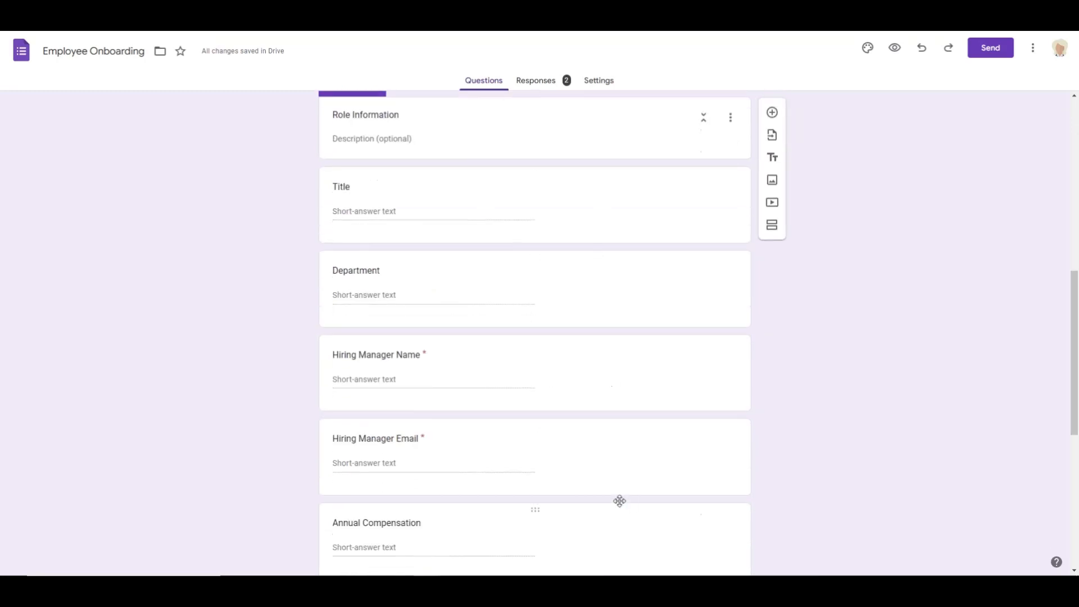
pyautogui.scroll(-7, 607, 457)
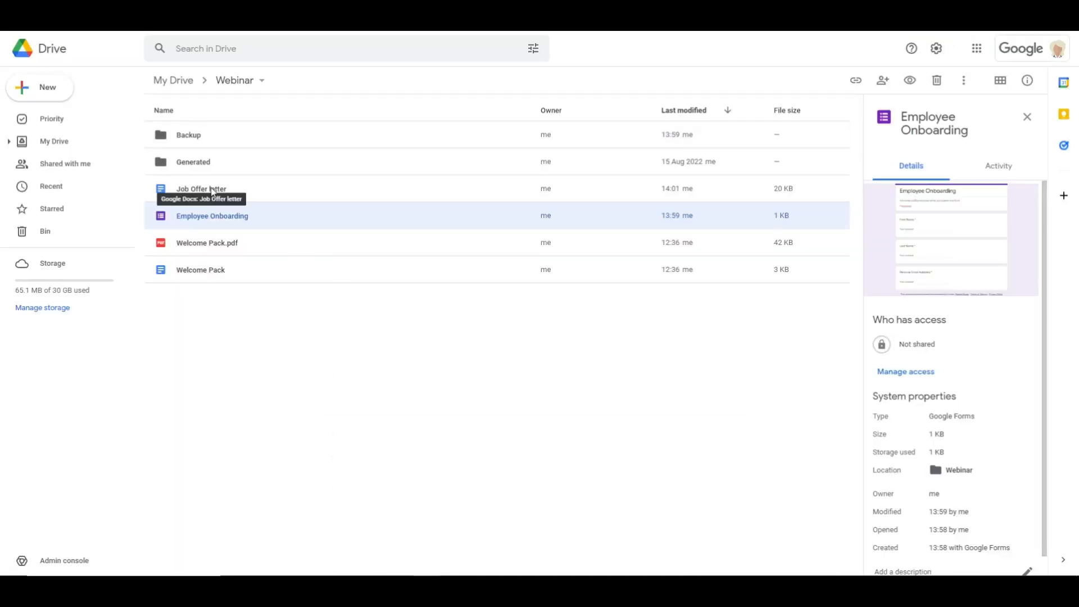
# Open the Job Offer letter template from the Webinar folder in Google Drive and examine its placeholders through to the signature block
pyautogui.doubleClick(212, 190)
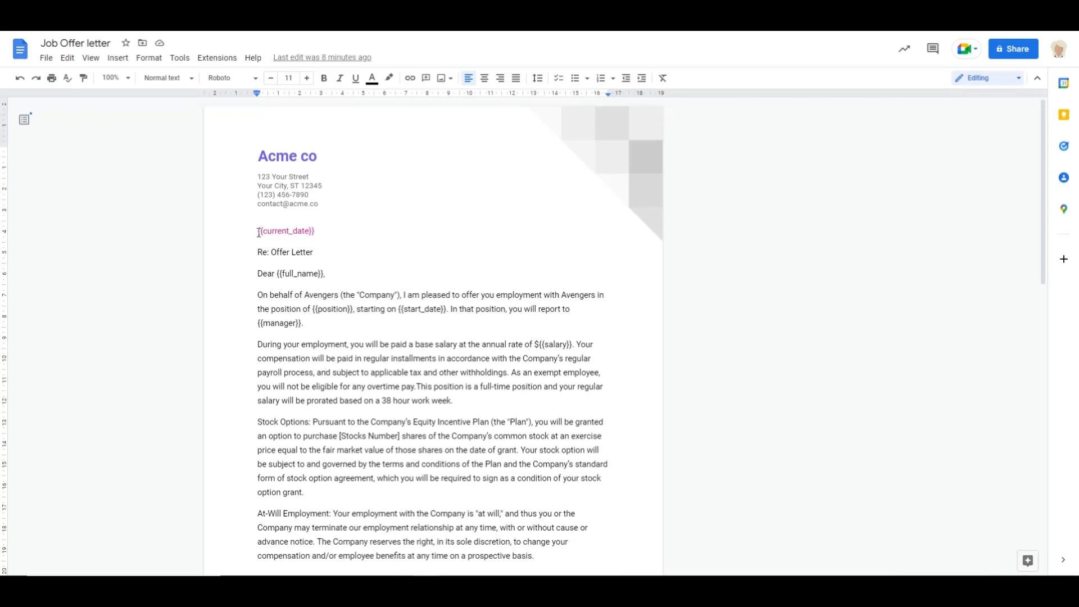
pyautogui.moveTo(257, 231); pyautogui.dragTo(316, 232)
pyautogui.moveTo(280, 274); pyautogui.dragTo(353, 310)
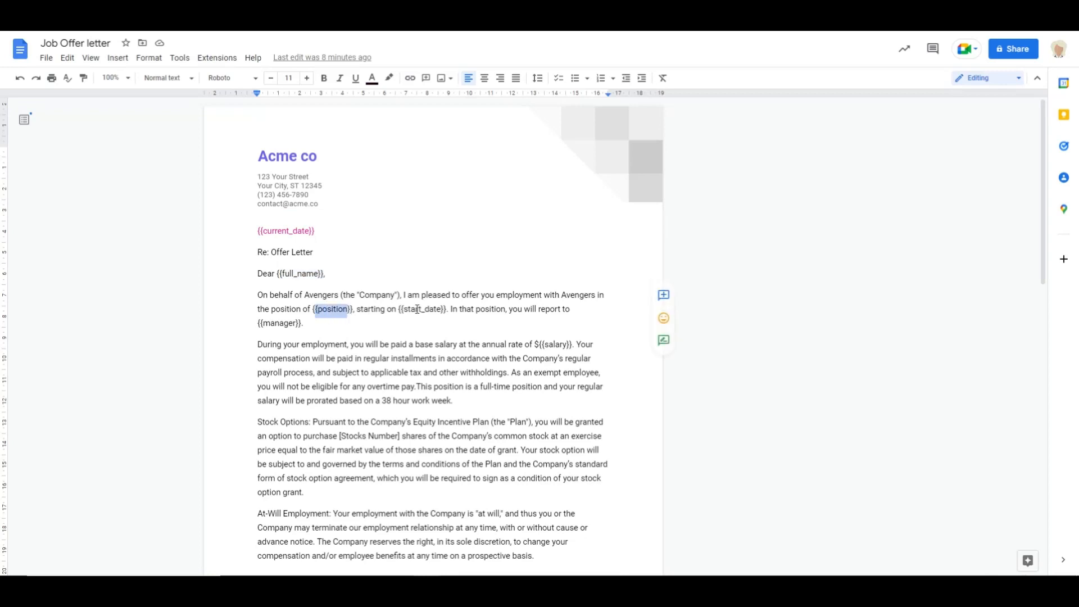
pyautogui.click(284, 322)
pyautogui.scroll(-10, 474, 377)
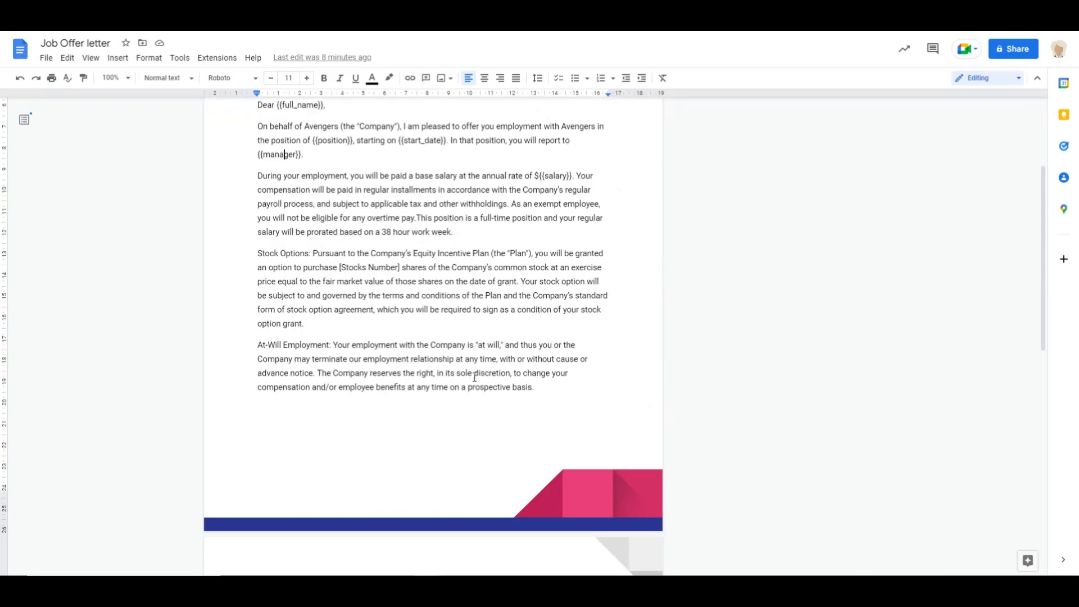
pyautogui.scroll(-3, 474, 378)
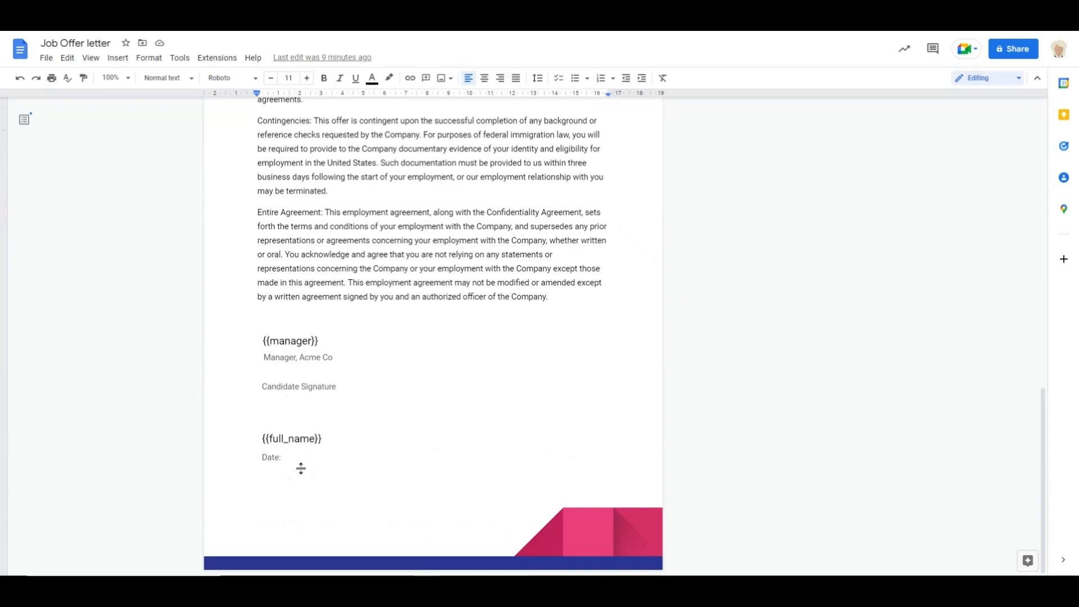
pyautogui.scroll(4, 669, 518)
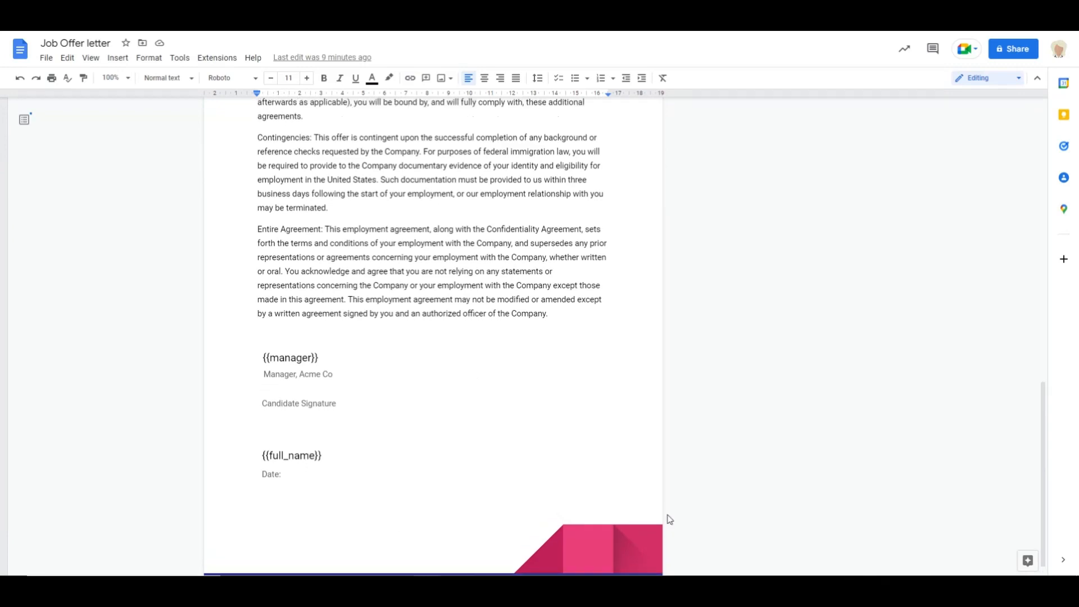
pyautogui.scroll(10, 643, 481)
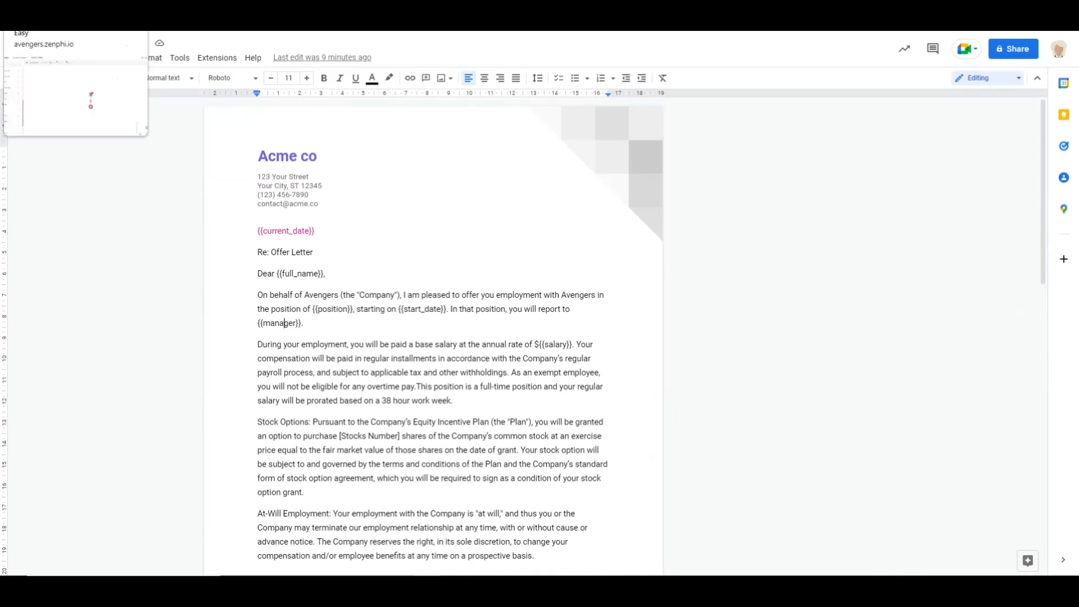
# Switch back to the untitled flow in Zenphi and open the settings of its Google Forms trigger
pyautogui.click(68, 12)
pyautogui.moveTo(693, 309); pyautogui.dragTo(658, 279)
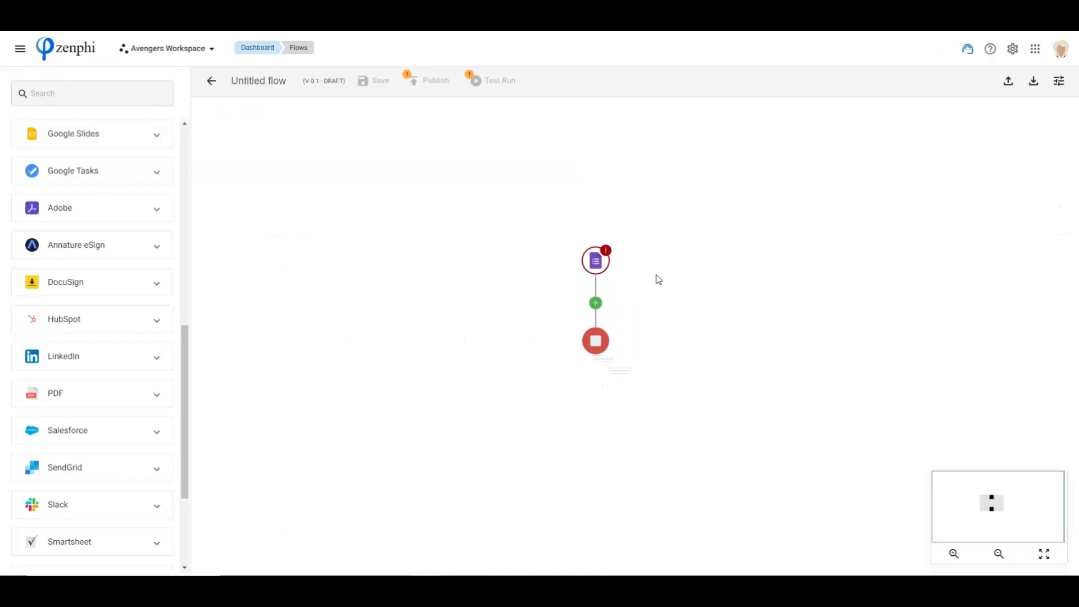
pyautogui.click(595, 260)
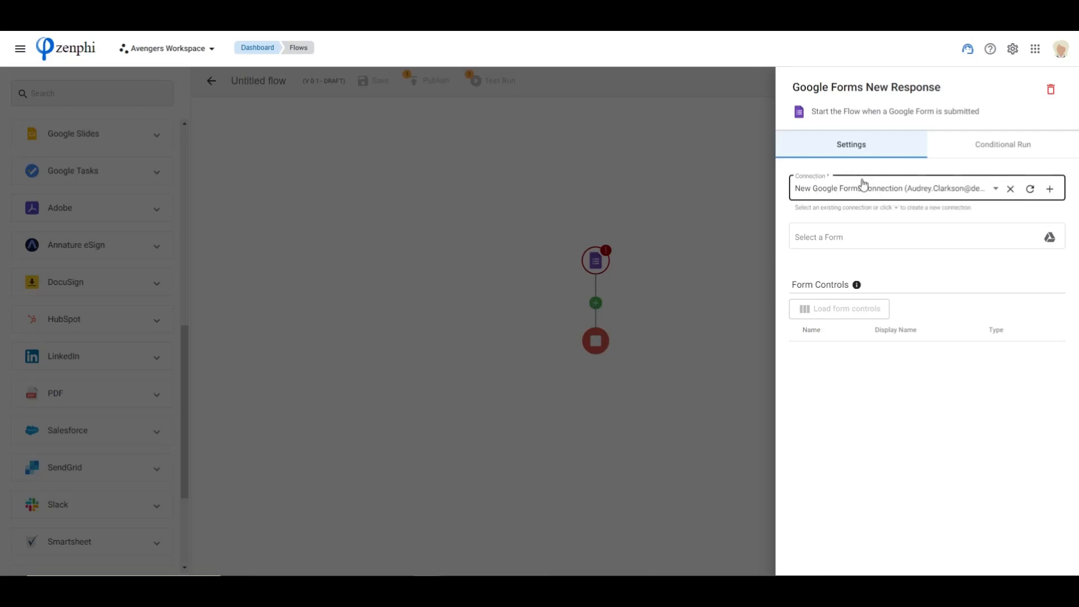
pyautogui.click(1050, 191)
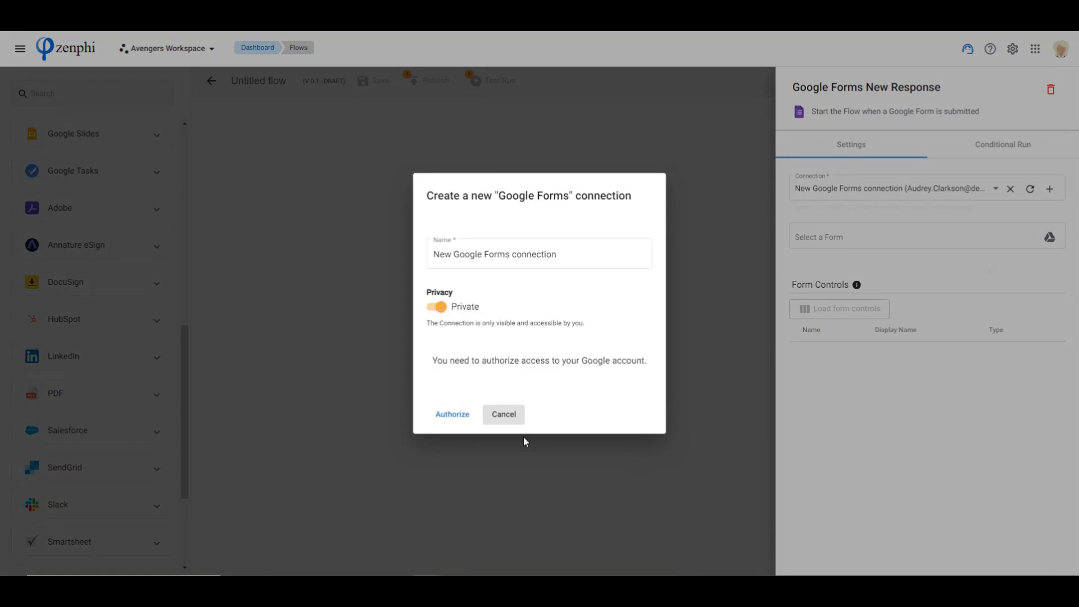
pyautogui.click(453, 416)
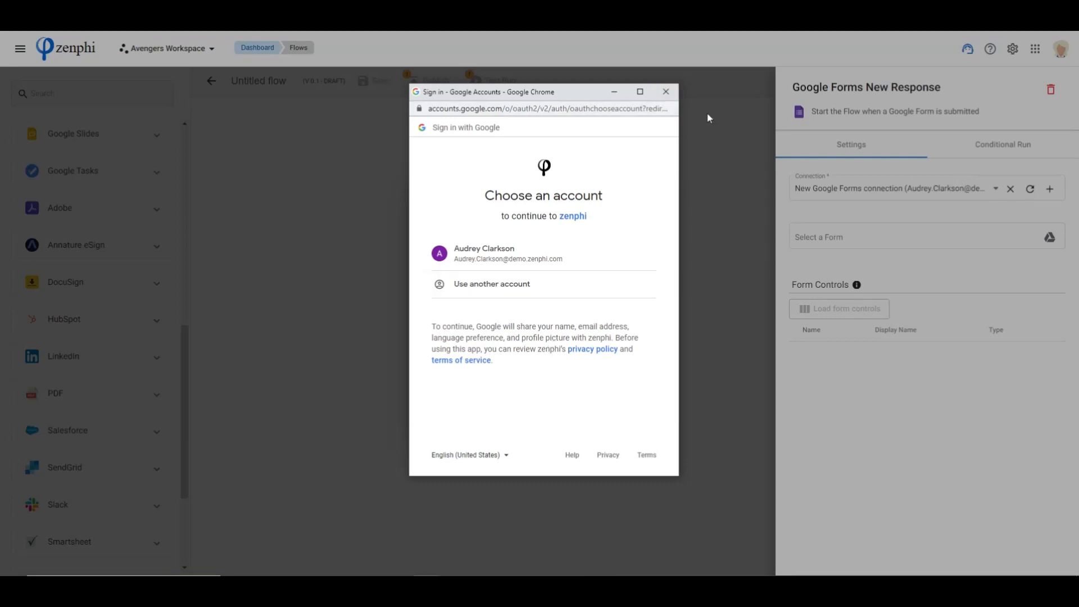
pyautogui.click(665, 92)
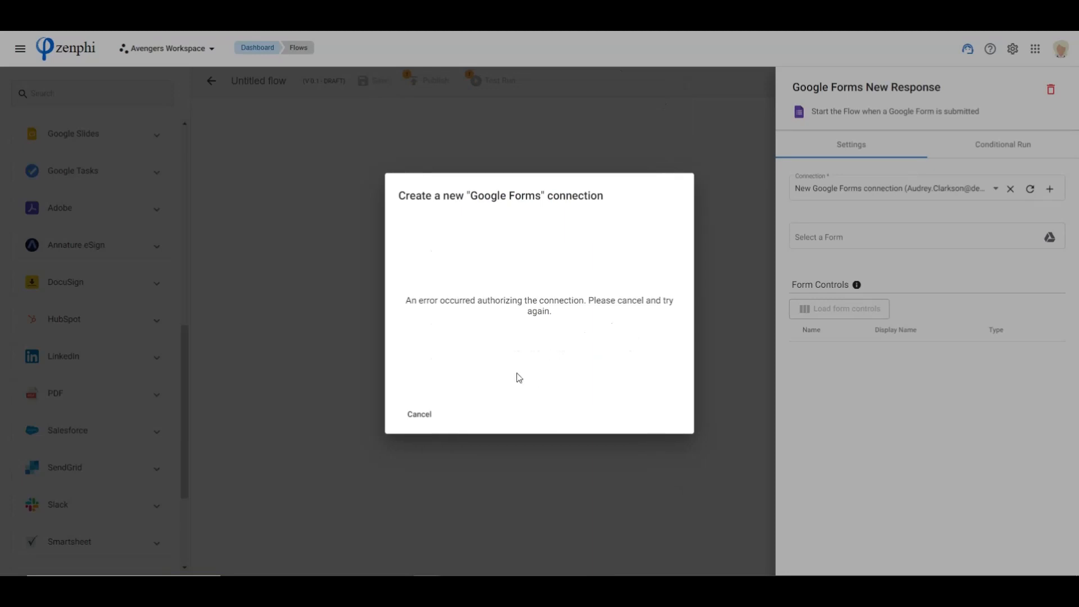
pyautogui.click(421, 415)
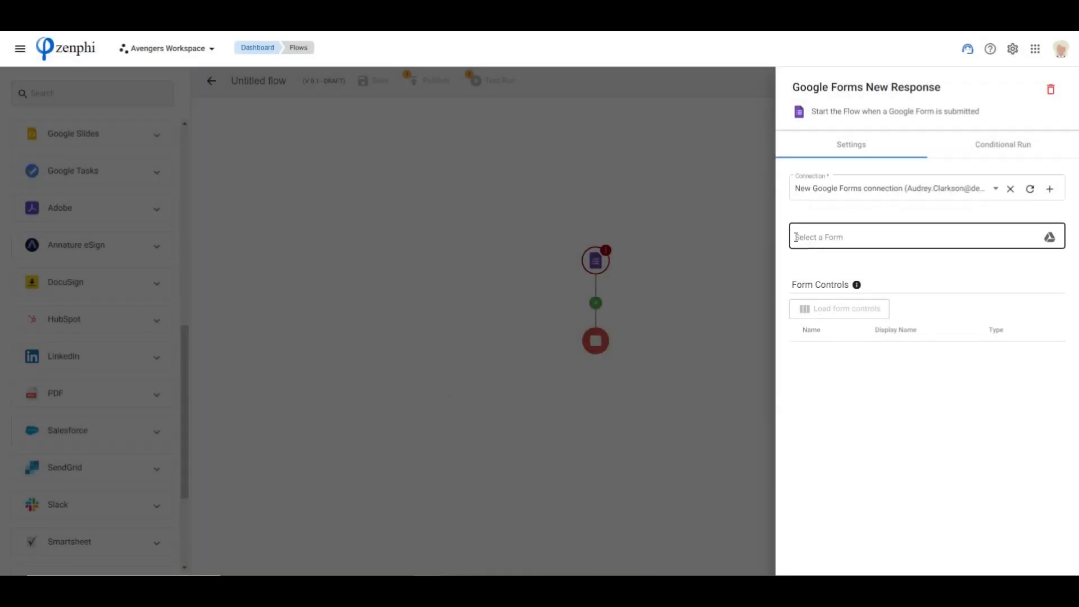
# Select the Employee Onboarding form from the Webinar folder in My Drive as the trigger's form
pyautogui.click(1049, 237)
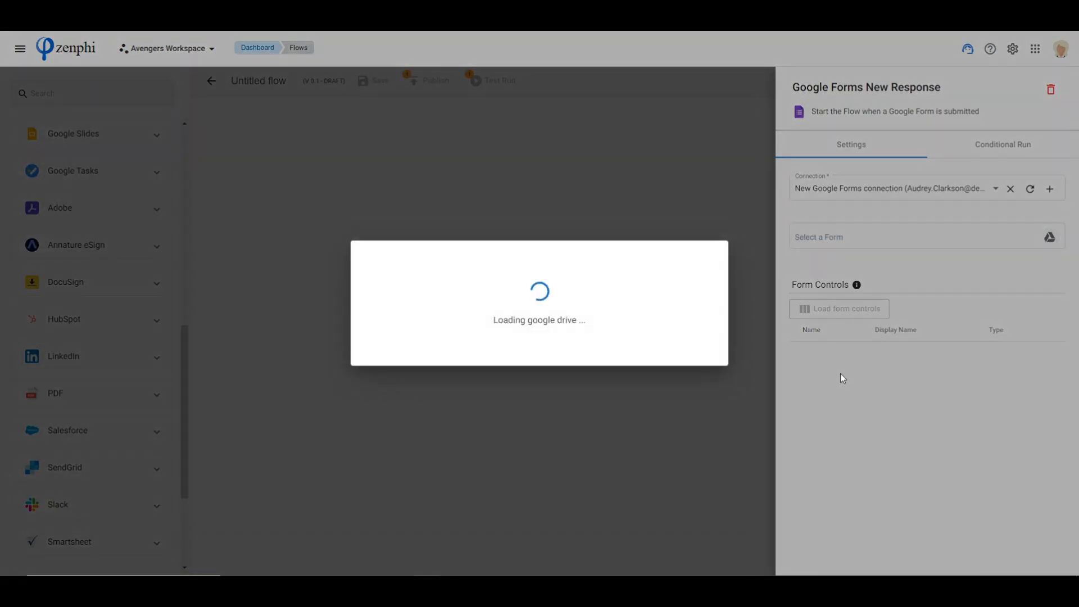
pyautogui.scroll(-5, 408, 430)
pyautogui.scroll(-7, 408, 419)
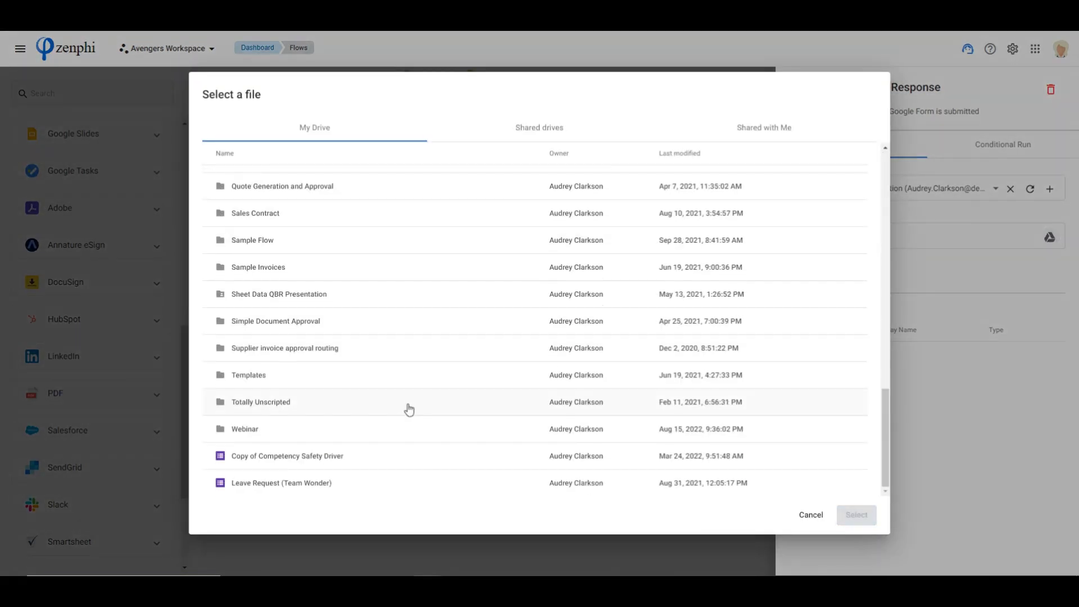
pyautogui.doubleClick(502, 436)
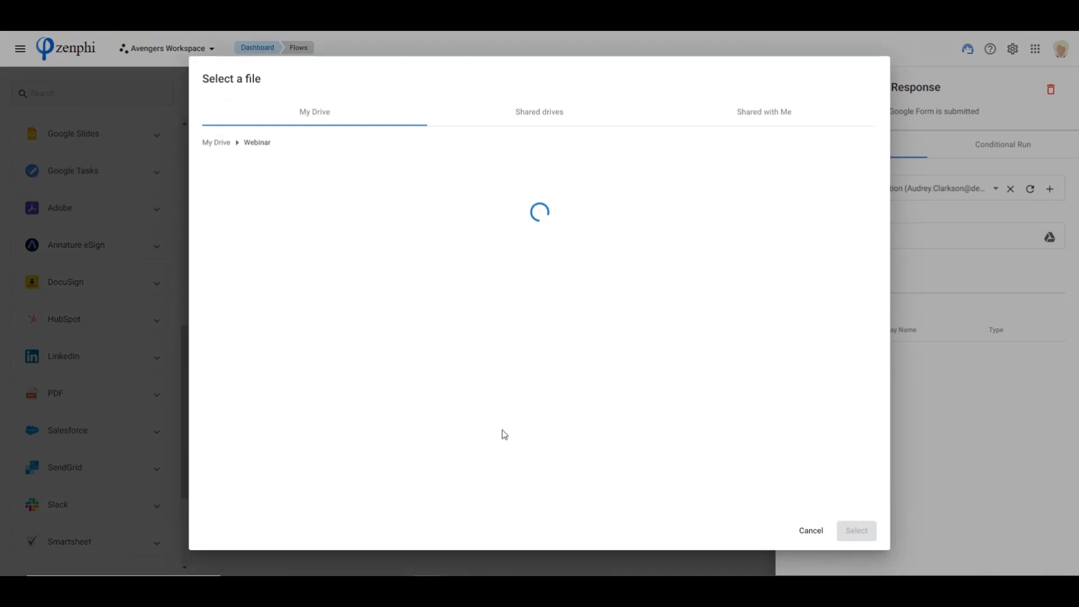
pyautogui.click(313, 254)
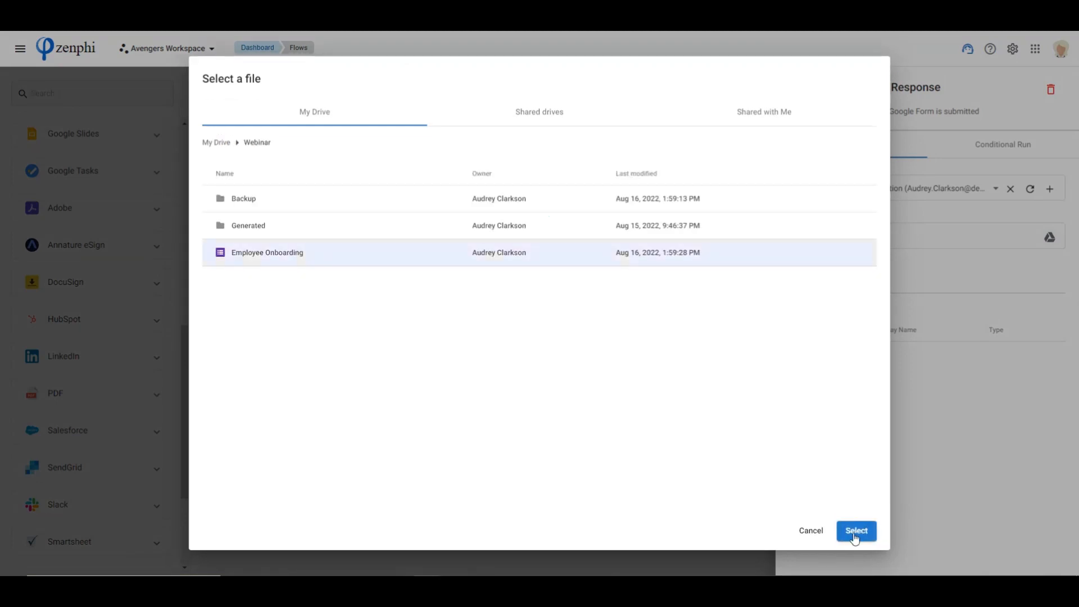
pyautogui.click(857, 531)
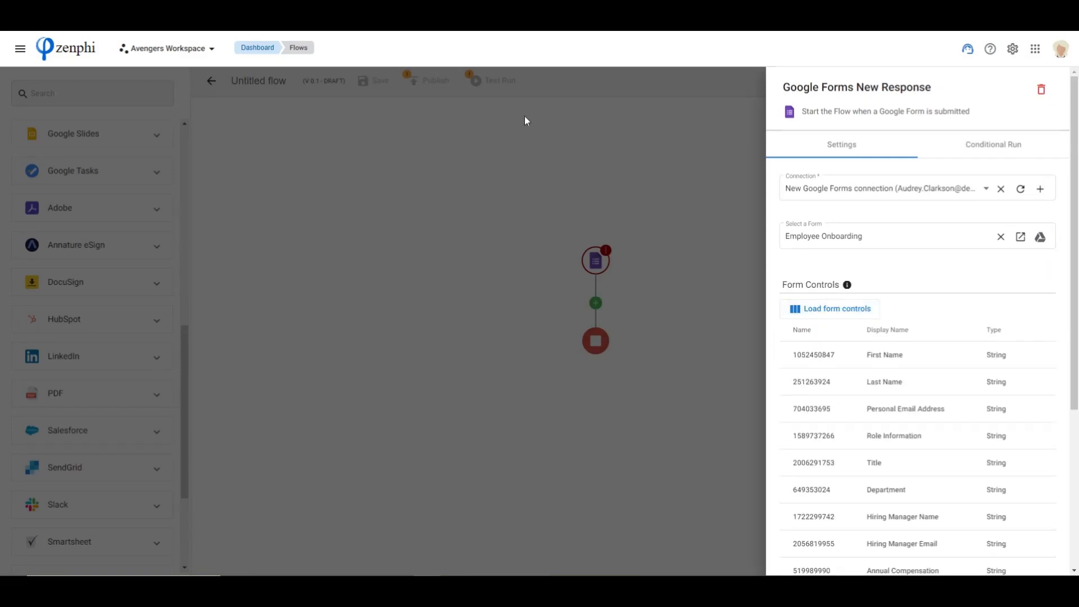
# Review the form controls loaded from the Employee Onboarding form and close the trigger's settings
pyautogui.scroll(-2, 919, 436)
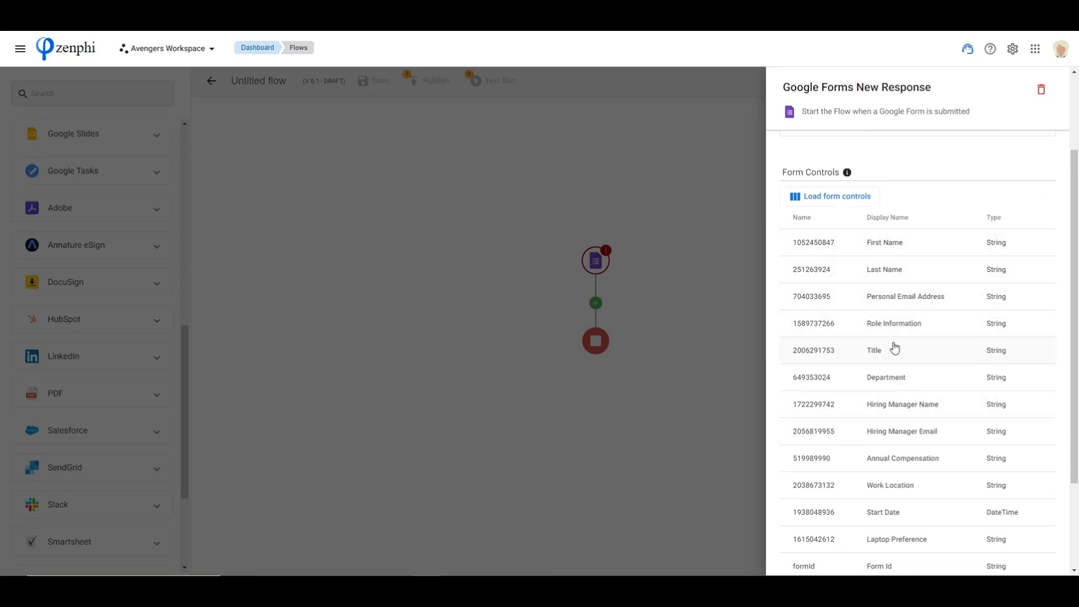
pyautogui.scroll(-3, 891, 363)
pyautogui.scroll(3, 880, 351)
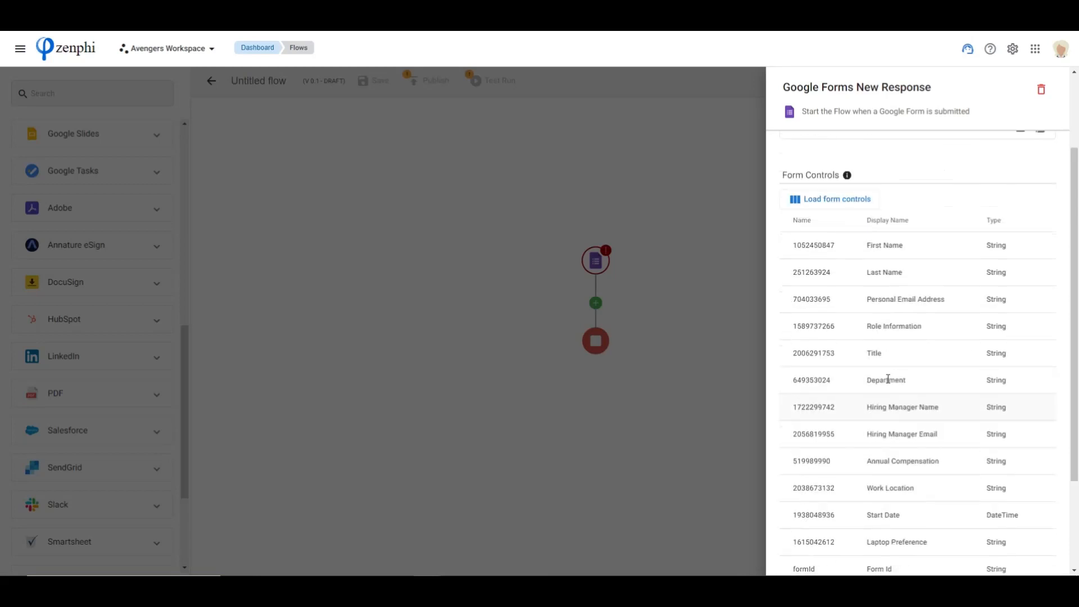
pyautogui.scroll(2, 888, 380)
pyautogui.scroll(1, 888, 382)
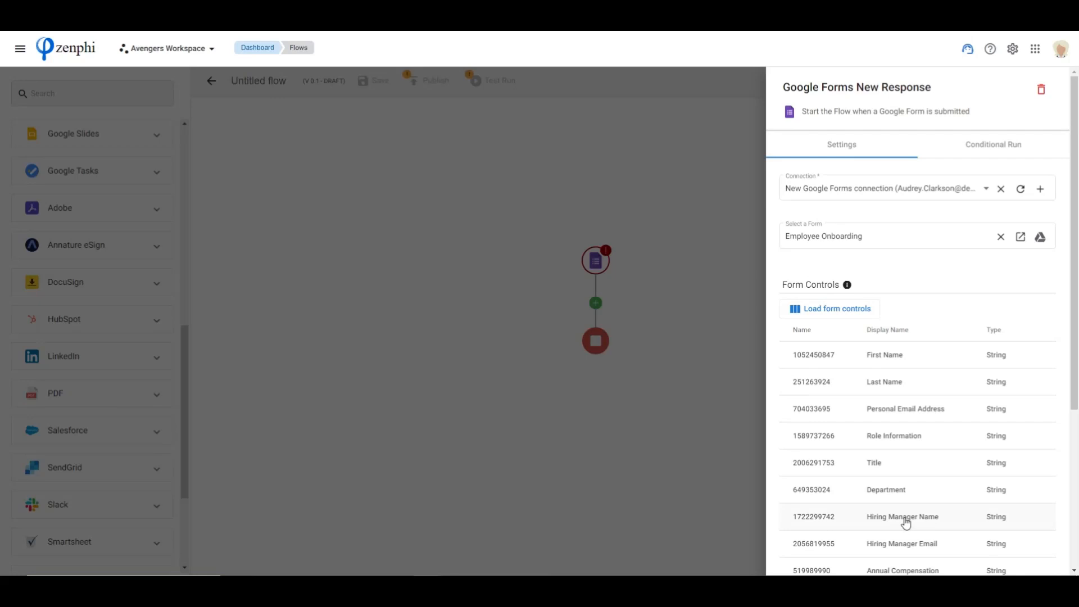
pyautogui.click(681, 400)
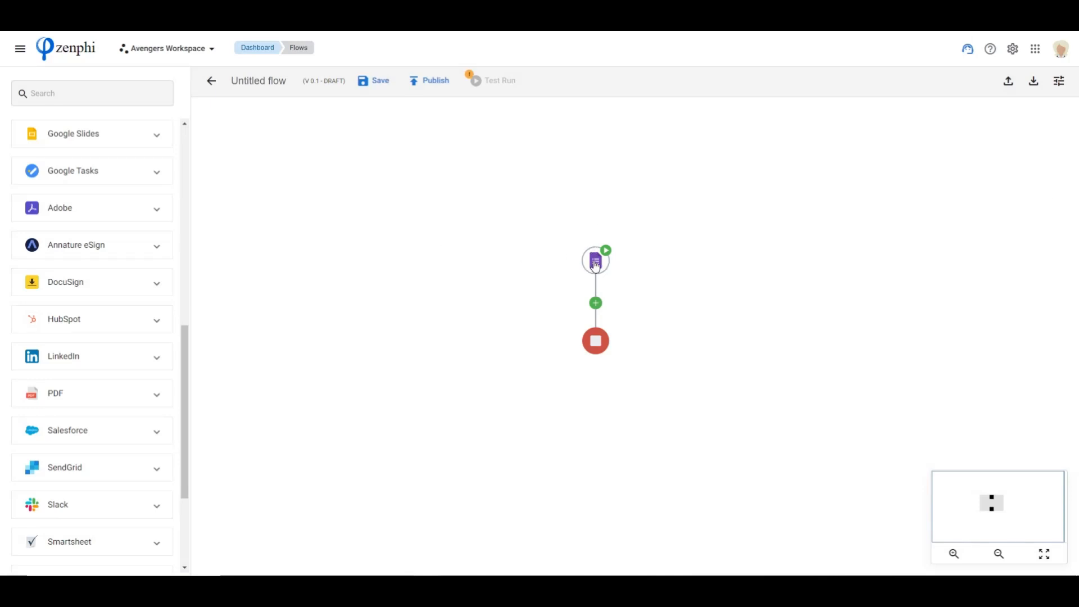
# Add the Google Docs action Generate Document Using Template between the form trigger and the end of the flow
pyautogui.scroll(8, 126, 337)
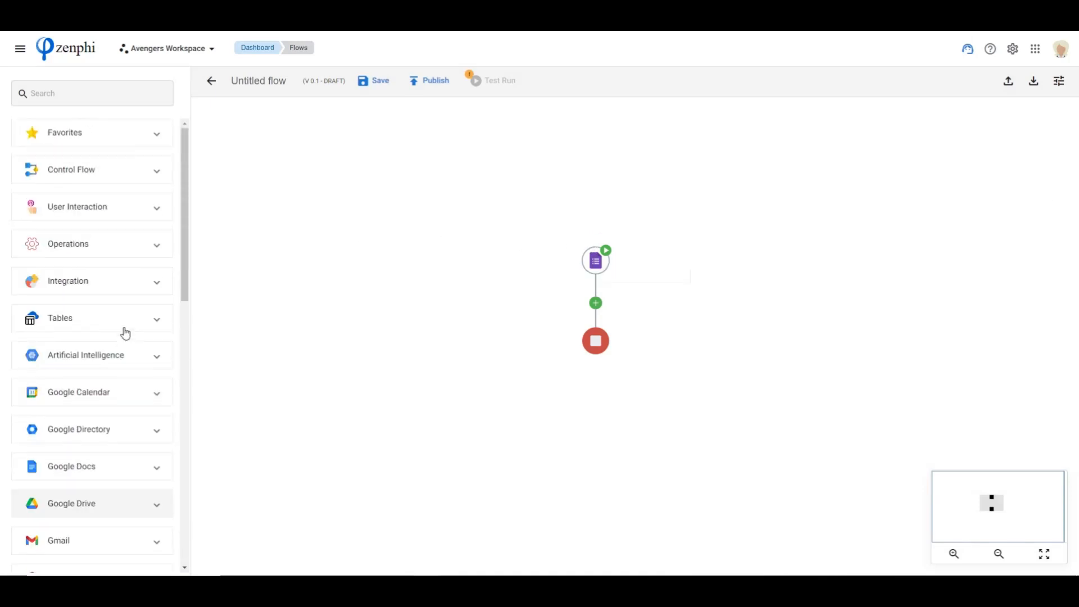
pyautogui.scroll(-2, 96, 371)
pyautogui.click(87, 355)
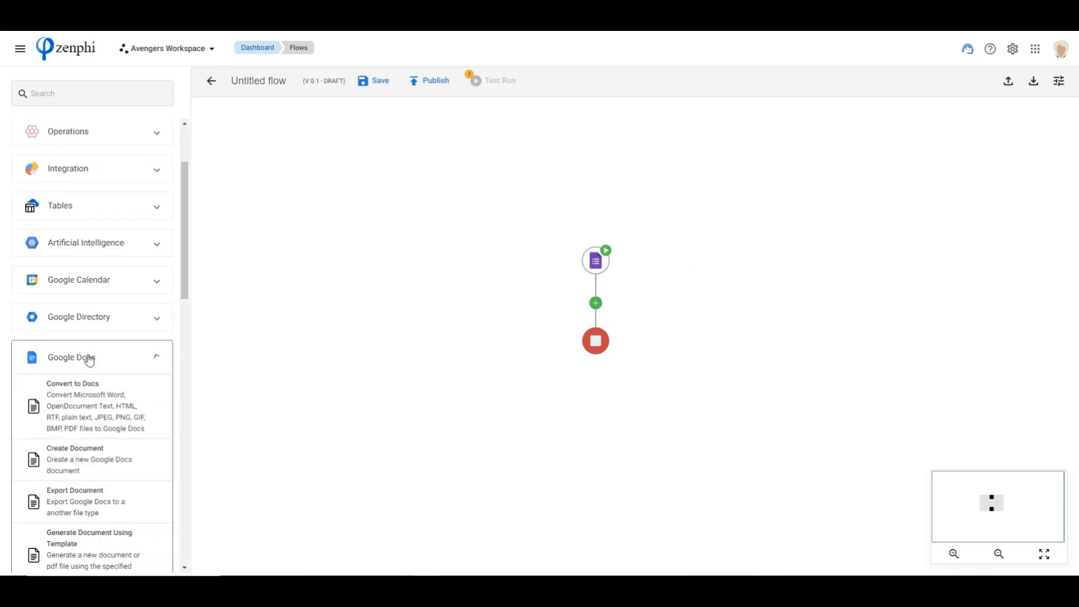
pyautogui.scroll(-3, 89, 347)
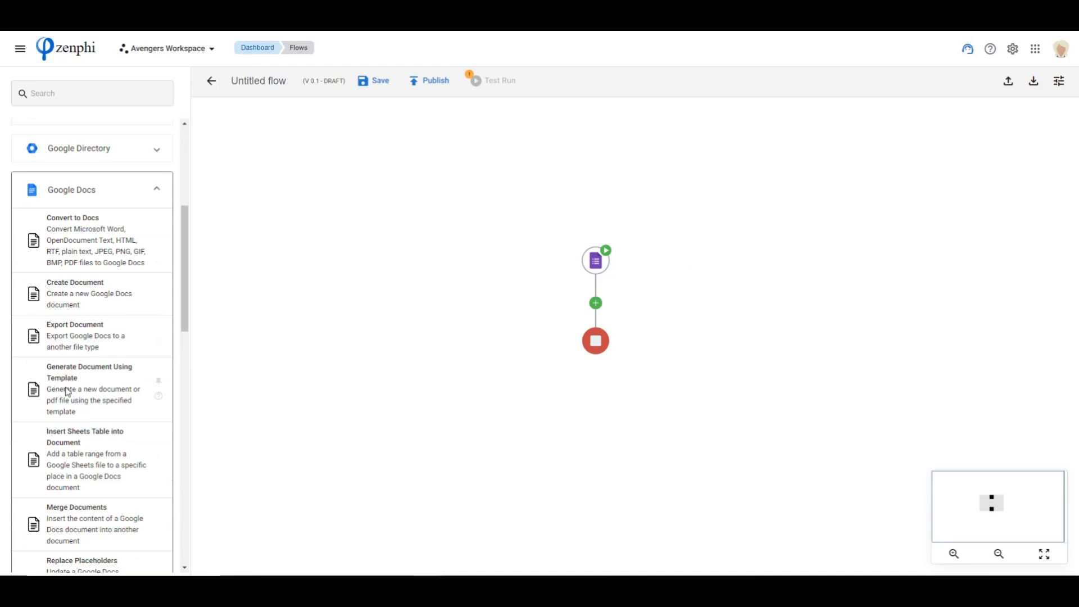
pyautogui.moveTo(71, 393); pyautogui.dragTo(595, 303)
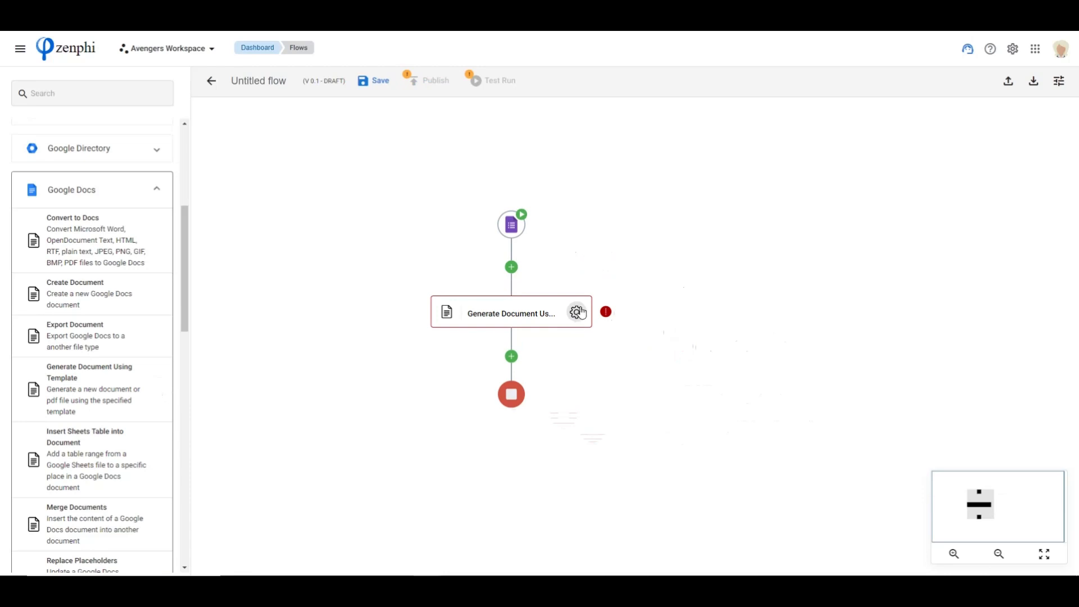
# Open the new document action's settings and rename the action to Generate Offer Letter
pyautogui.click(576, 314)
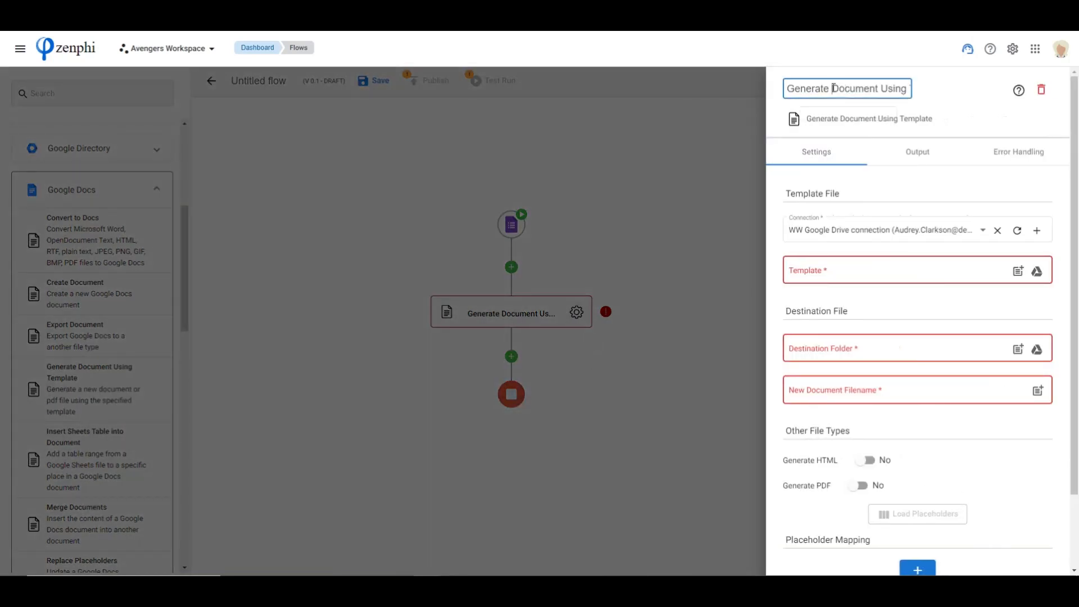
pyautogui.moveTo(834, 88); pyautogui.dragTo(993, 92)
pyautogui.write('O')
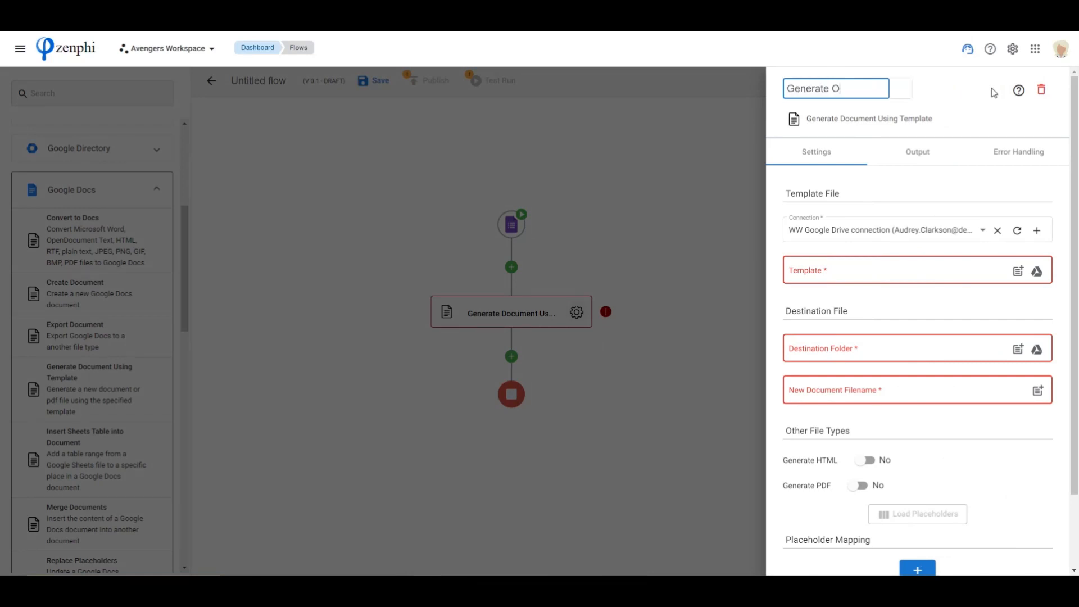
pyautogui.write('ffer Letter')
pyautogui.click(862, 251)
# Select the Job Offer letter document from the Webinar folder in My Drive as the template file
pyautogui.click(1038, 272)
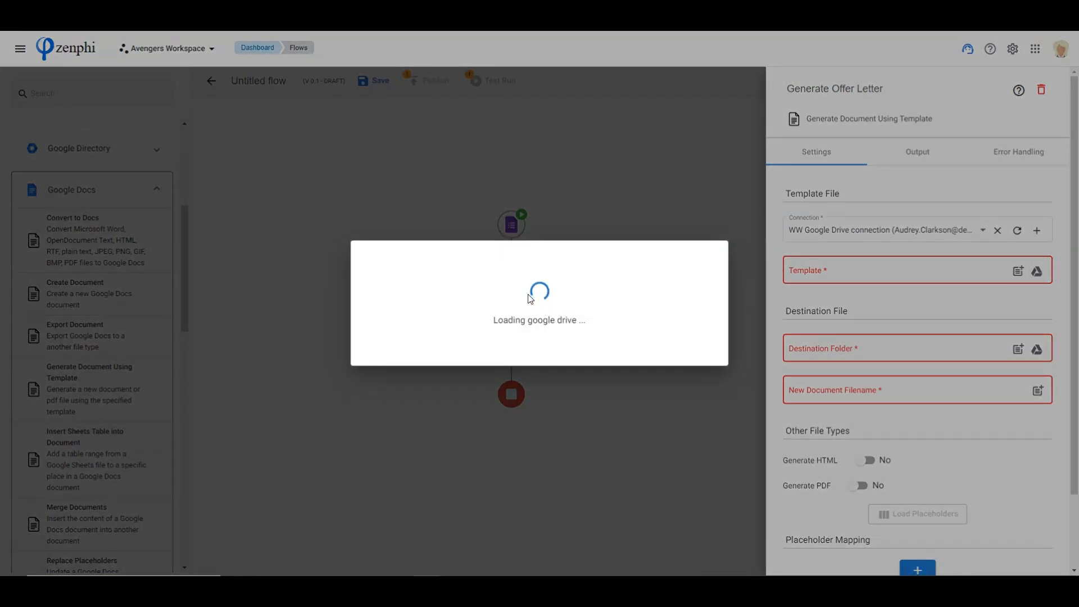
pyautogui.scroll(-15, 465, 388)
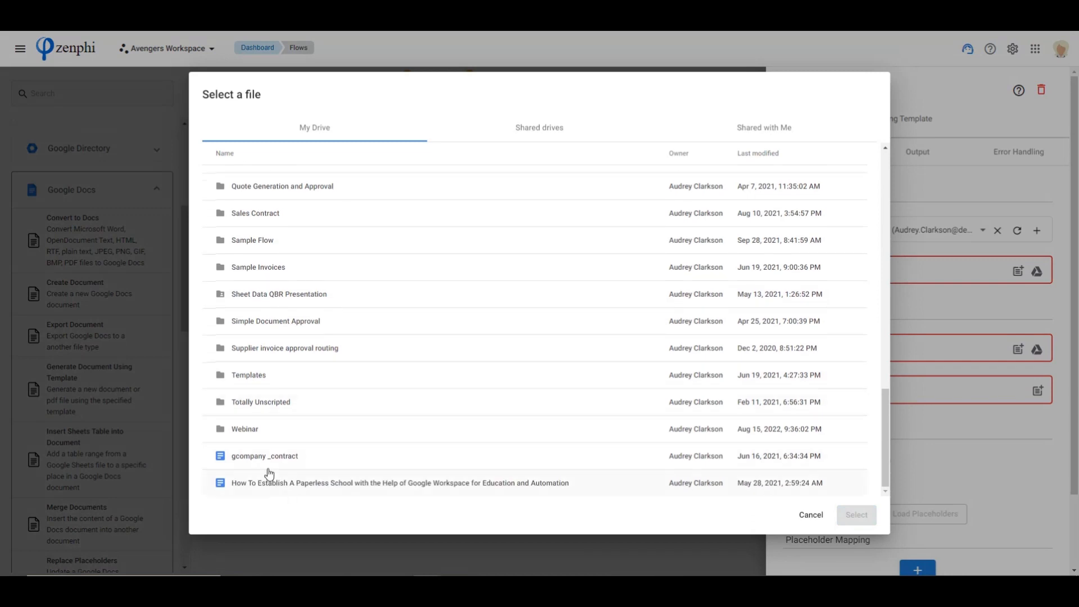
pyautogui.doubleClick(381, 432)
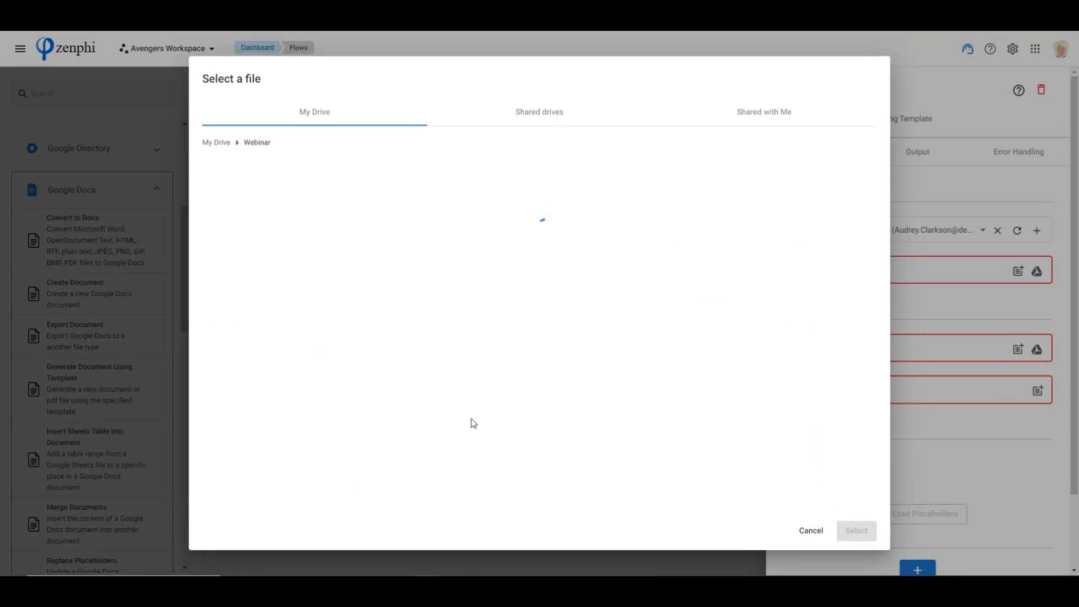
pyautogui.click(272, 254)
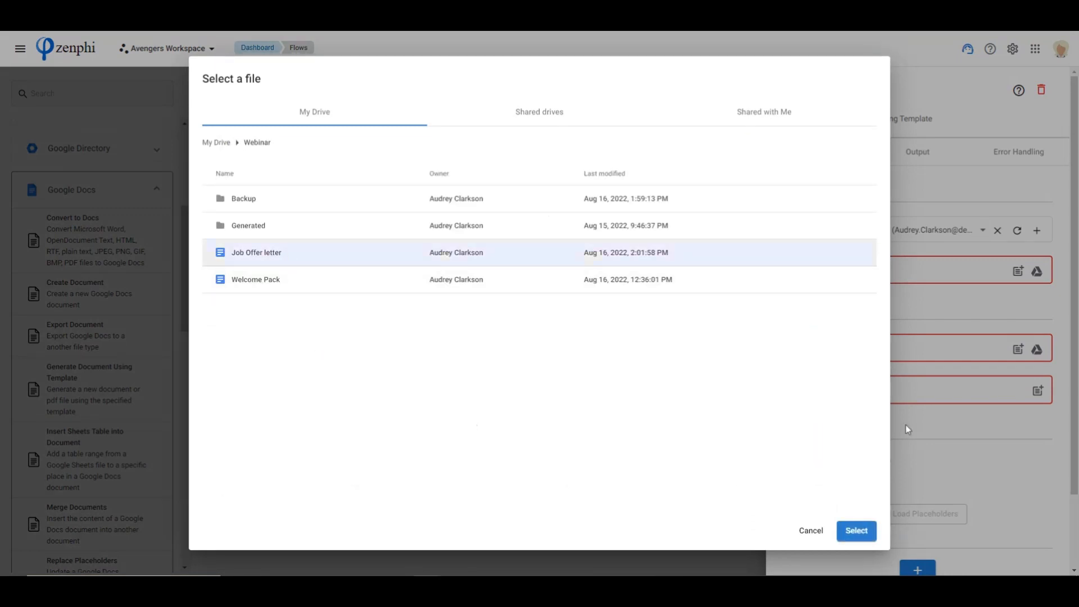
pyautogui.click(857, 530)
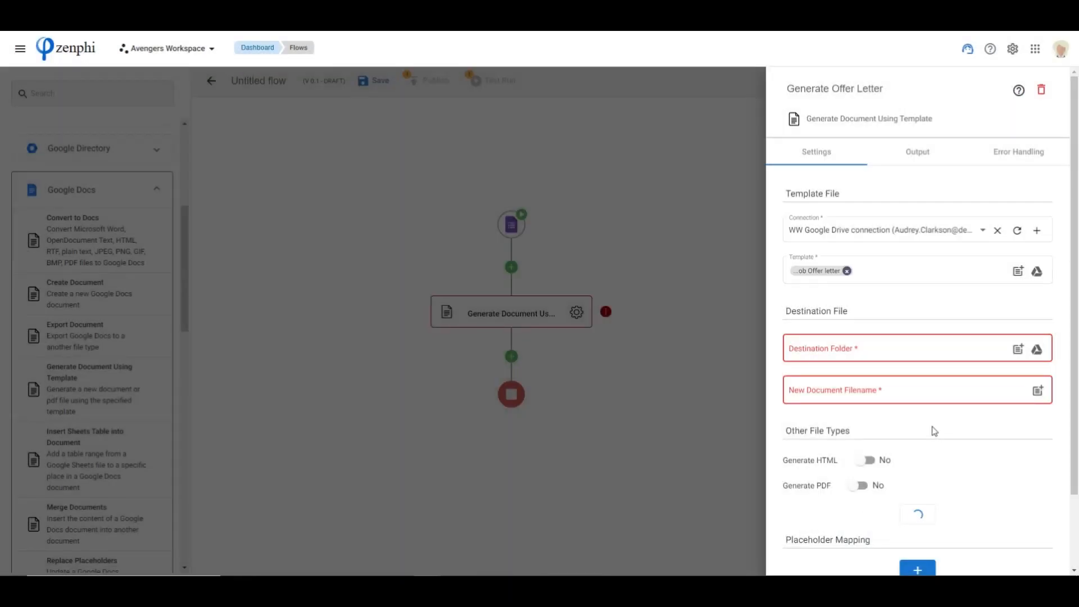
# Review the template's loaded placeholders and set the {{current_date}} value to August 18, 2022
pyautogui.scroll(-2, 935, 478)
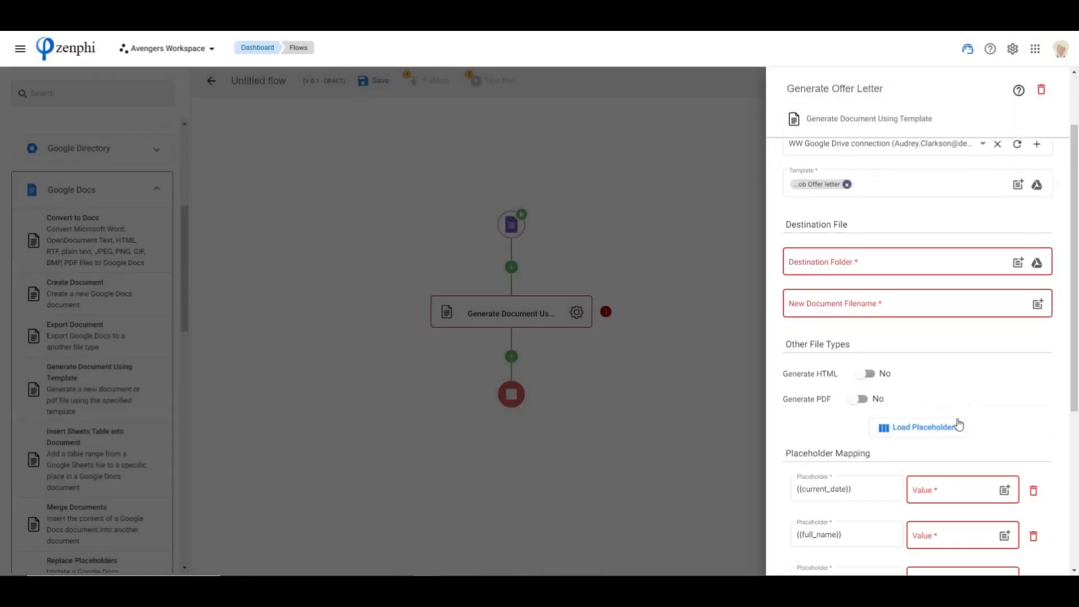
pyautogui.scroll(-5, 998, 403)
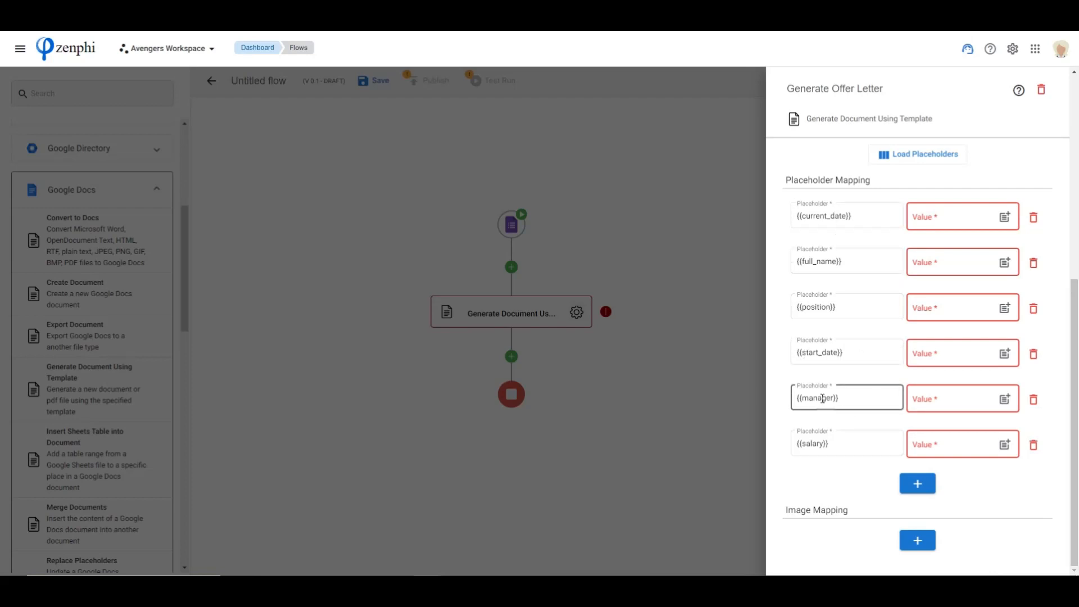
pyautogui.scroll(2, 838, 460)
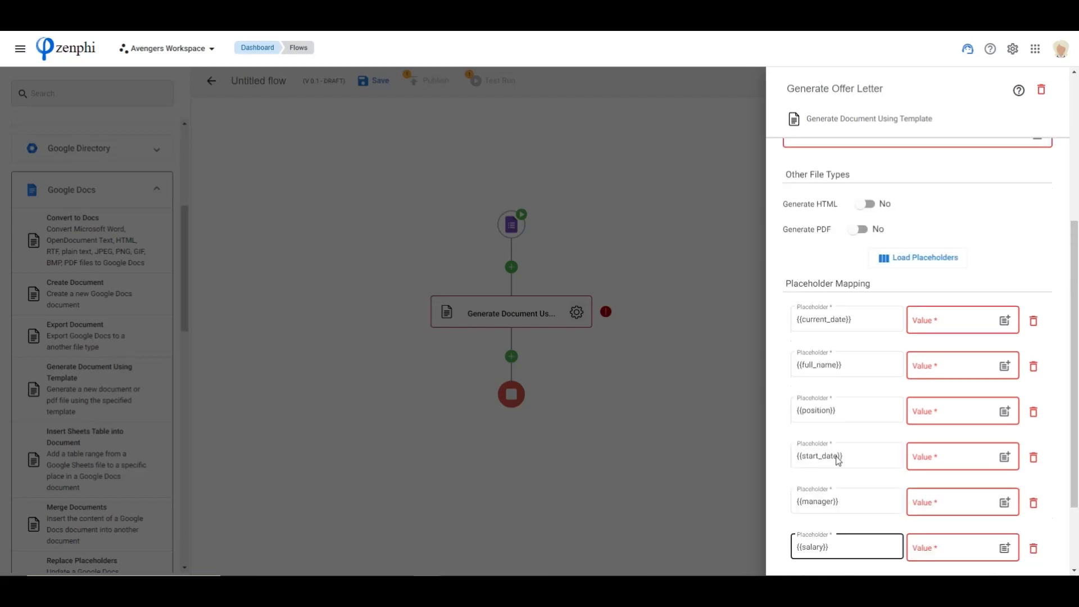
pyautogui.click(914, 327)
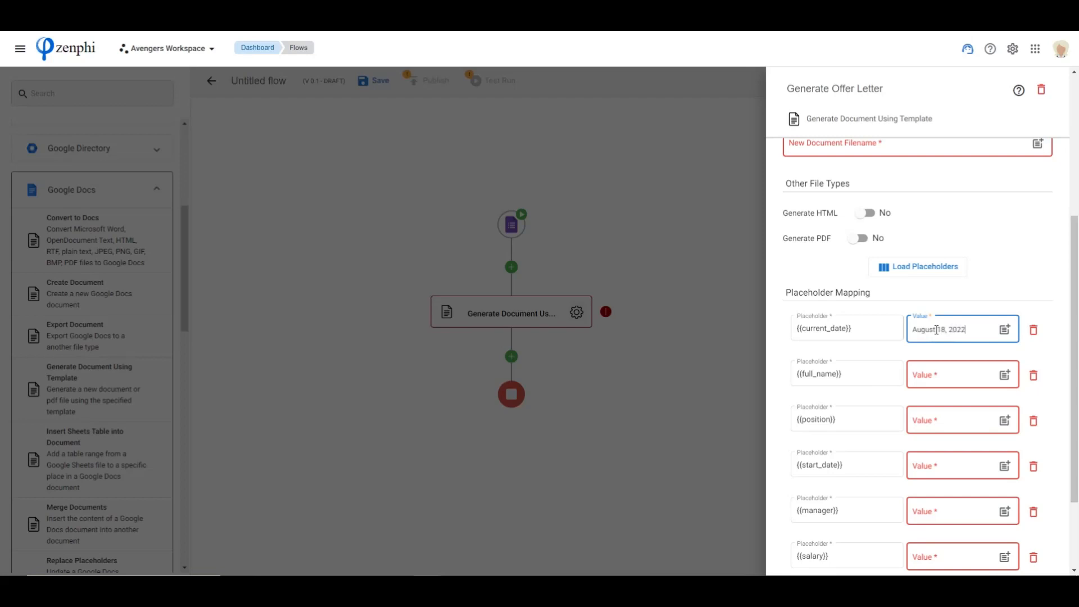
# Map the {{full_name}} placeholder to the First Name and Last Name tokens from the Google Forms trigger
pyautogui.click(954, 381)
pyautogui.scroll(-1, 949, 373)
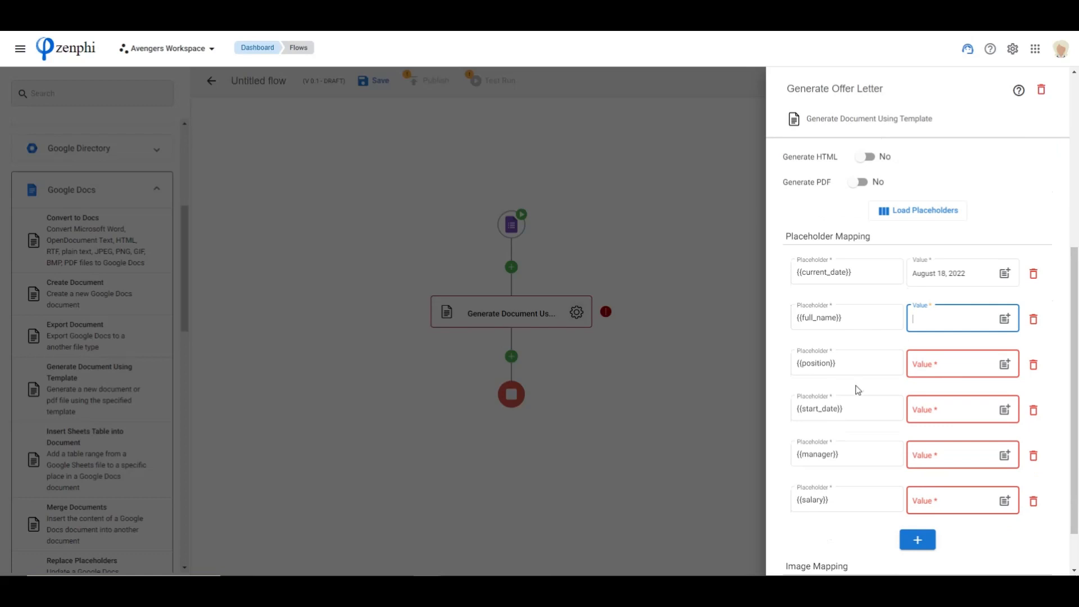
pyautogui.click(857, 315)
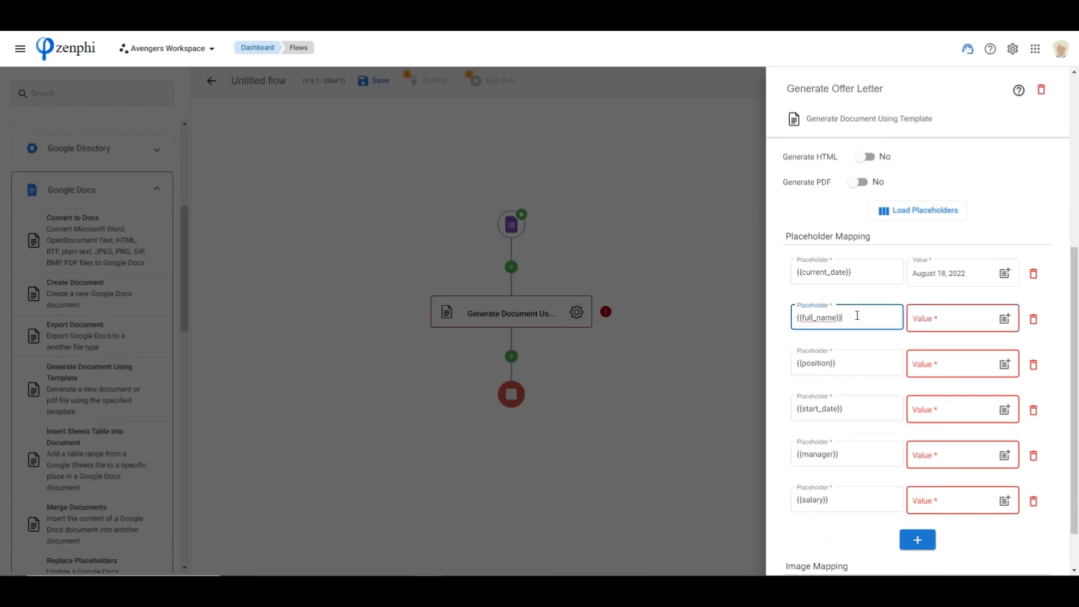
pyautogui.moveTo(856, 315); pyautogui.dragTo(780, 310)
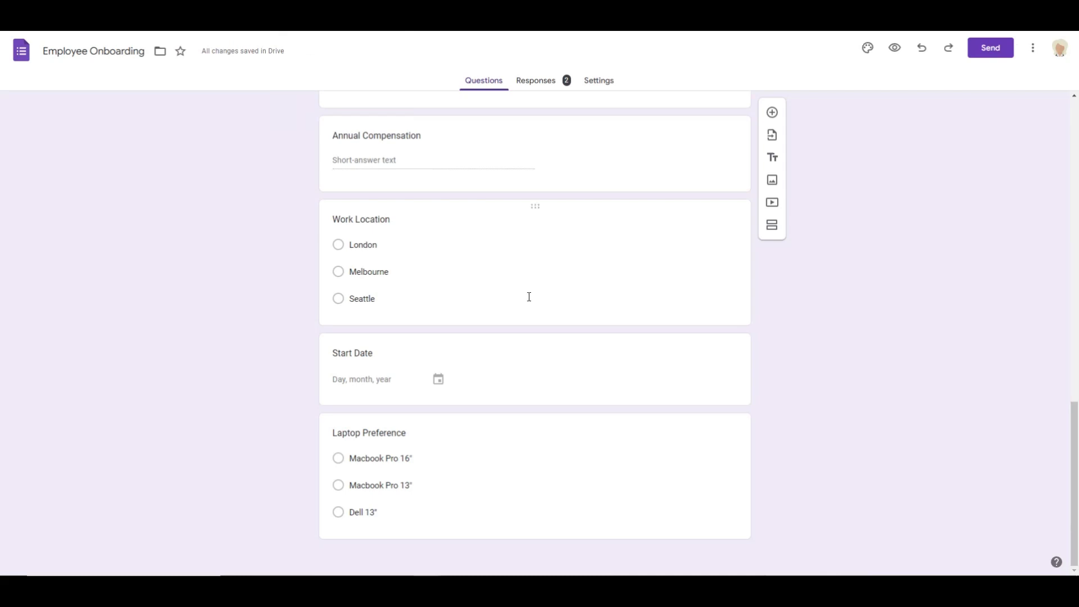
pyautogui.scroll(15, 513, 284)
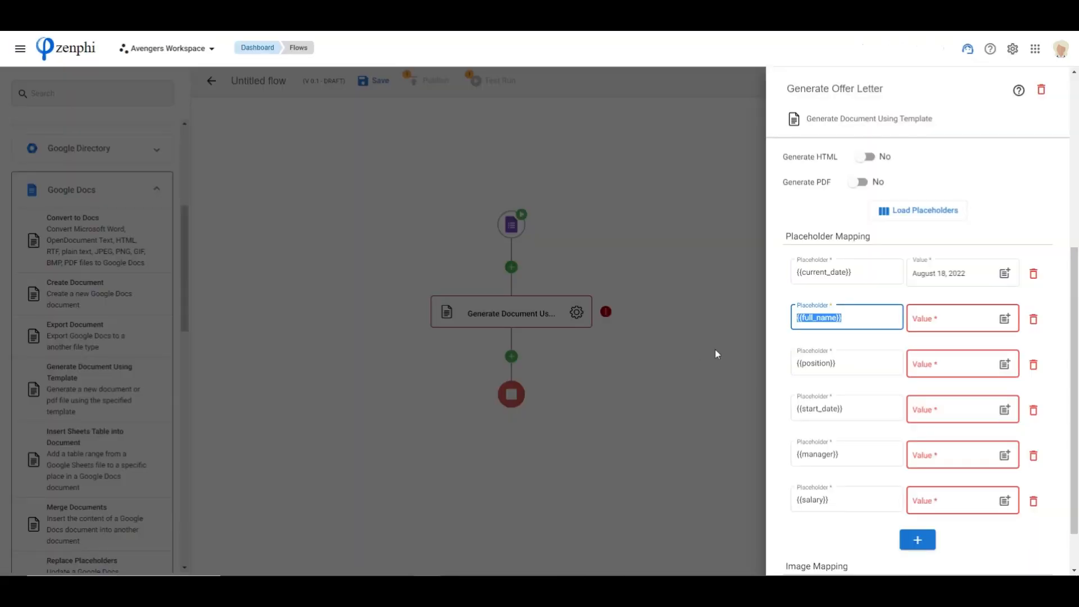
pyautogui.click(1005, 319)
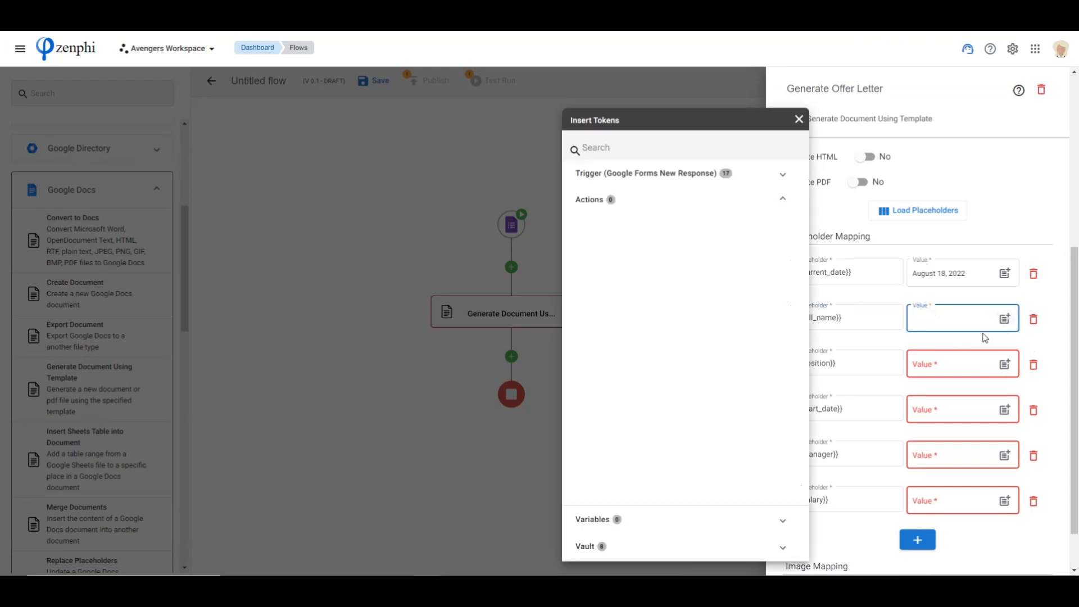
pyautogui.click(644, 175)
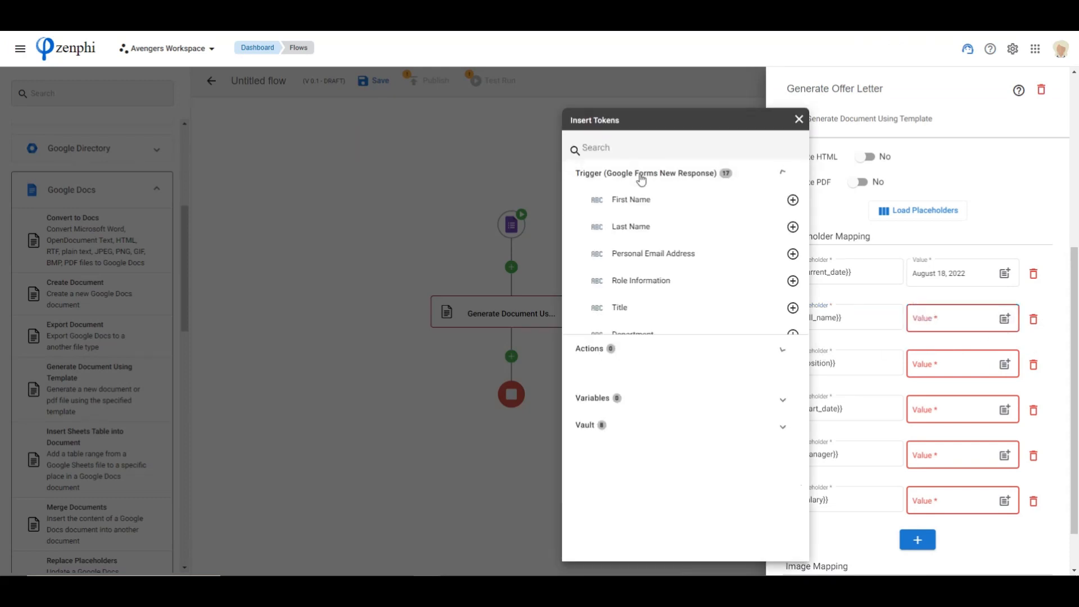
pyautogui.click(783, 200)
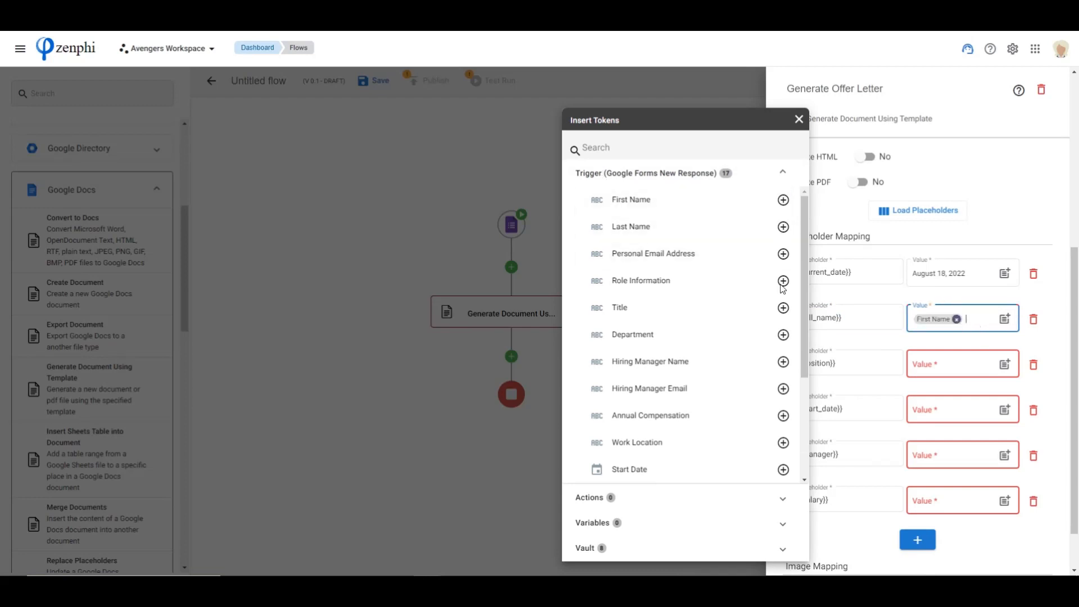
pyautogui.click(784, 228)
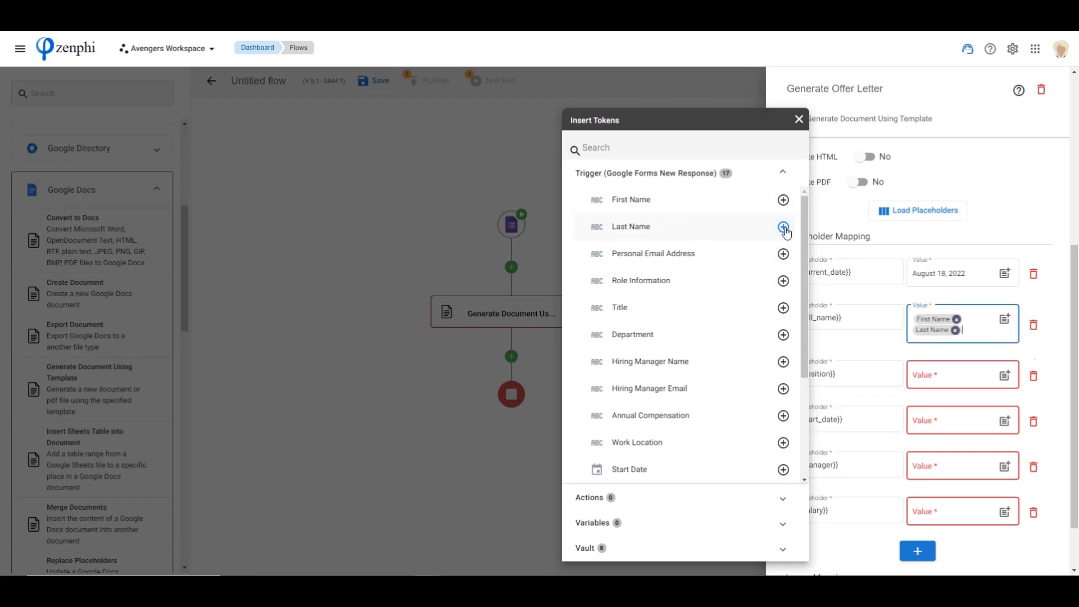
pyautogui.click(977, 330)
pyautogui.moveTo(977, 330); pyautogui.dragTo(916, 315)
pyautogui.click(977, 329)
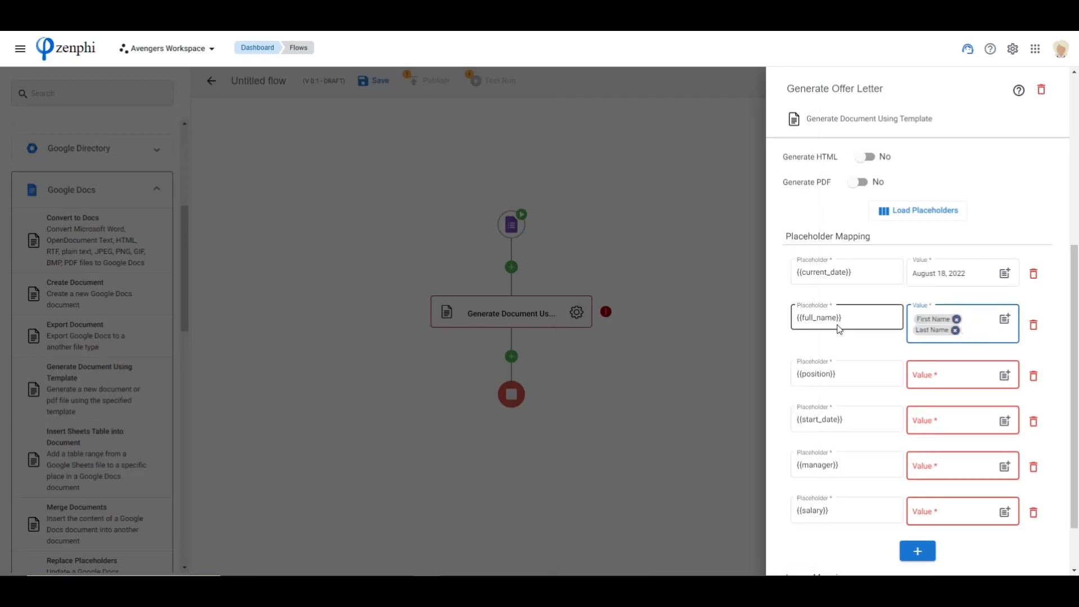
# Map the {{position}} placeholder to the Title token from the Google Forms trigger
pyautogui.scroll(-1, 825, 394)
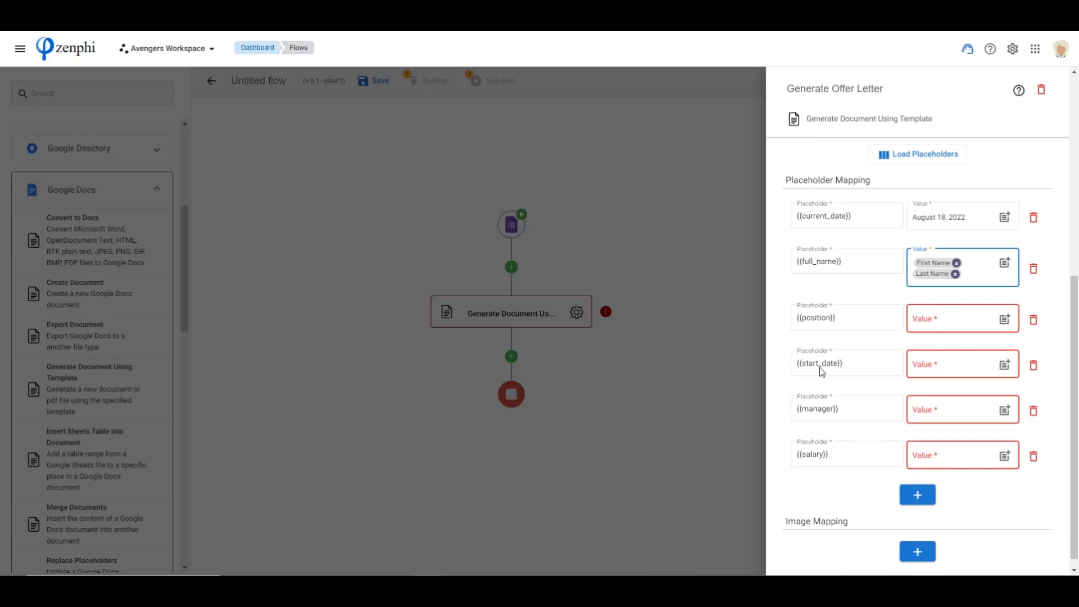
pyautogui.click(1005, 319)
pyautogui.click(668, 172)
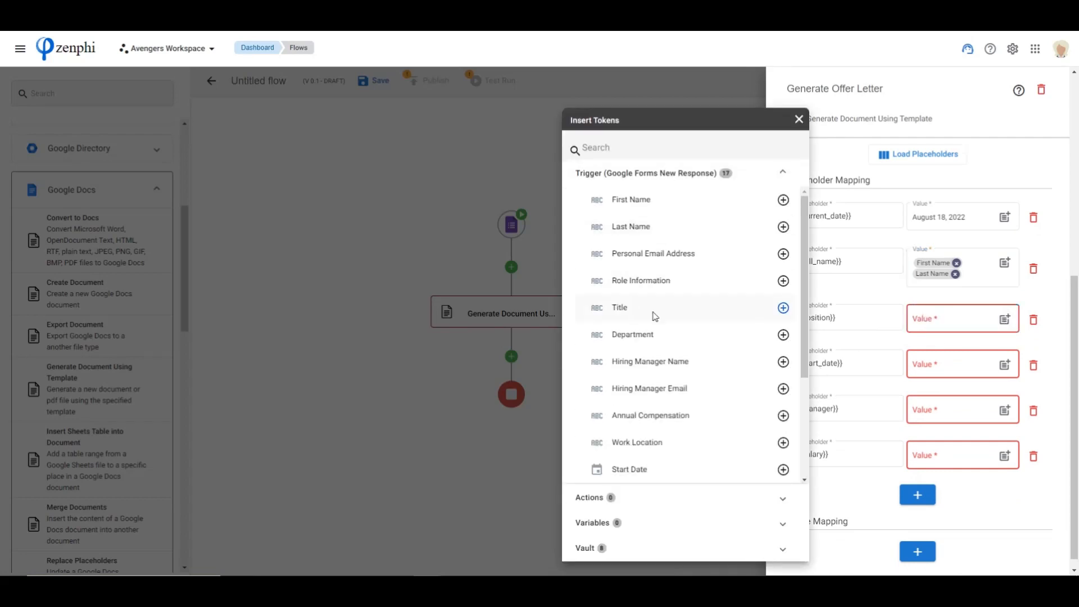
pyautogui.click(783, 308)
pyautogui.click(915, 348)
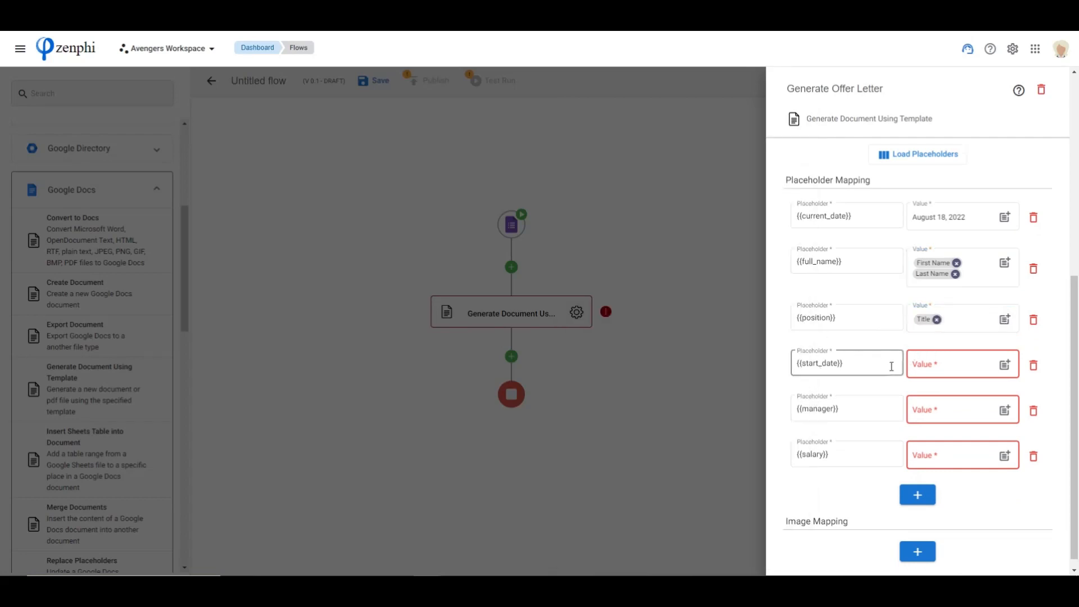
# Map the {{start_date}} placeholder to the Start Date token from the Google Forms trigger
pyautogui.click(1005, 370)
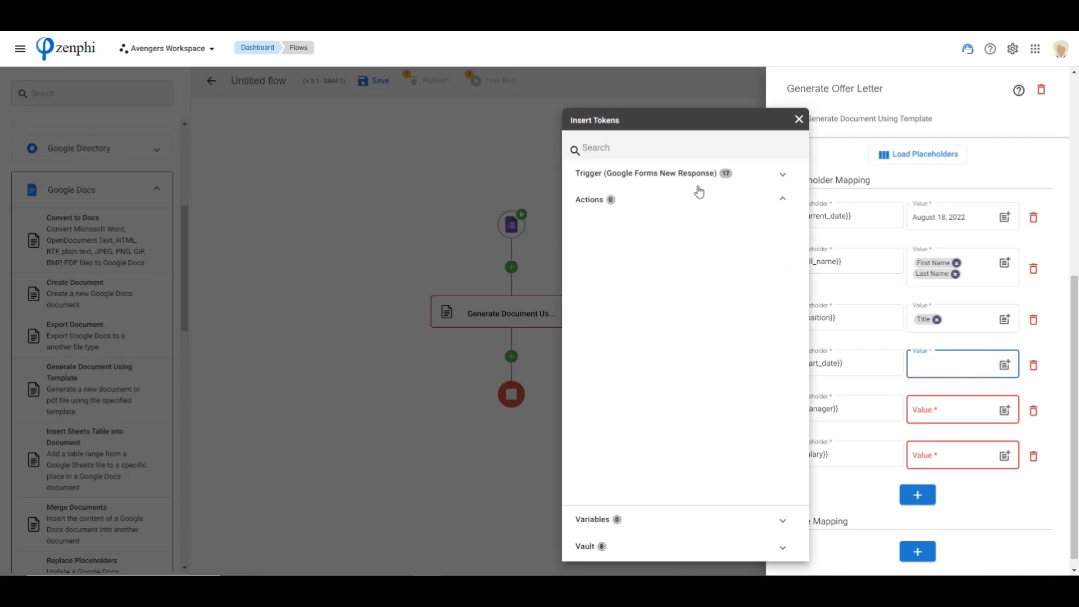
pyautogui.click(695, 178)
pyautogui.scroll(-2, 689, 341)
pyautogui.click(783, 357)
pyautogui.click(902, 390)
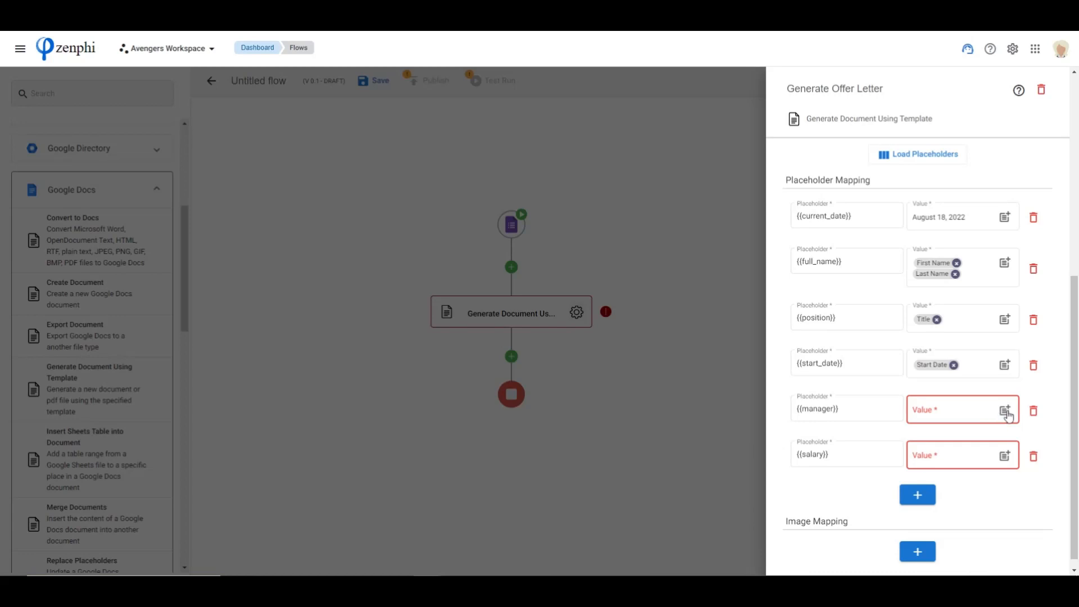
# Map the {{manager}} placeholder to the Hiring Manager Name token from the Google Forms trigger
pyautogui.click(1005, 410)
pyautogui.click(641, 176)
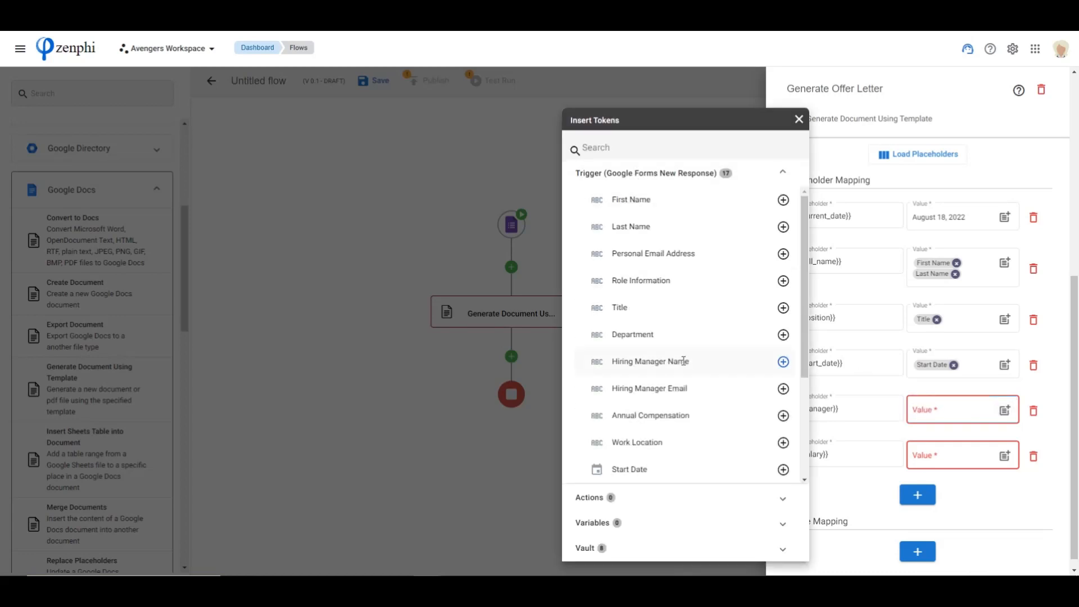
pyautogui.click(783, 362)
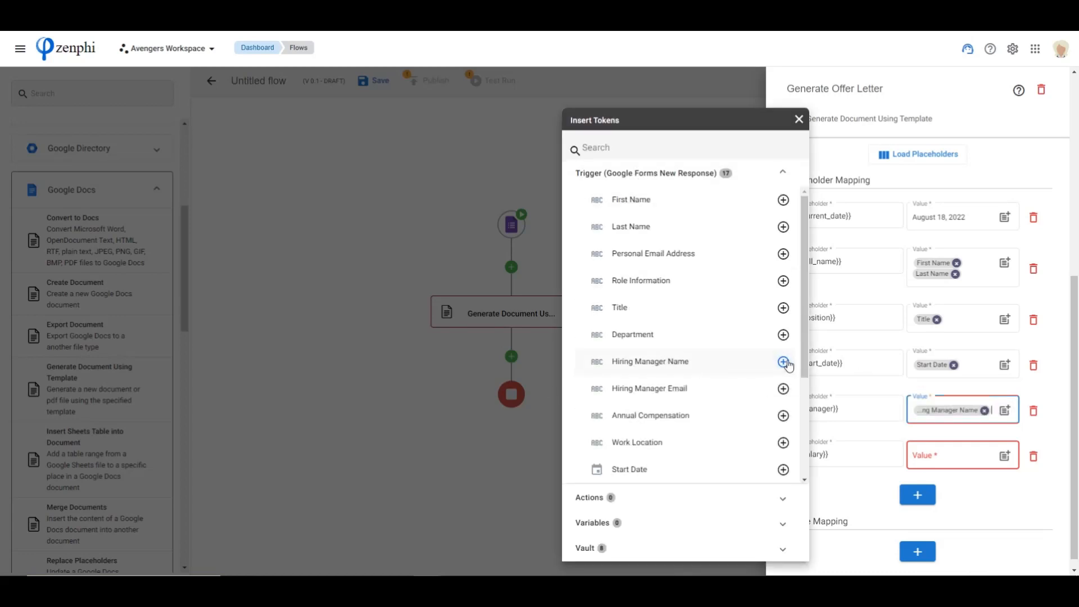
pyautogui.click(883, 466)
# Map the {{salary}} placeholder to the Annual Compensation token from the Google Forms trigger
pyautogui.click(1005, 456)
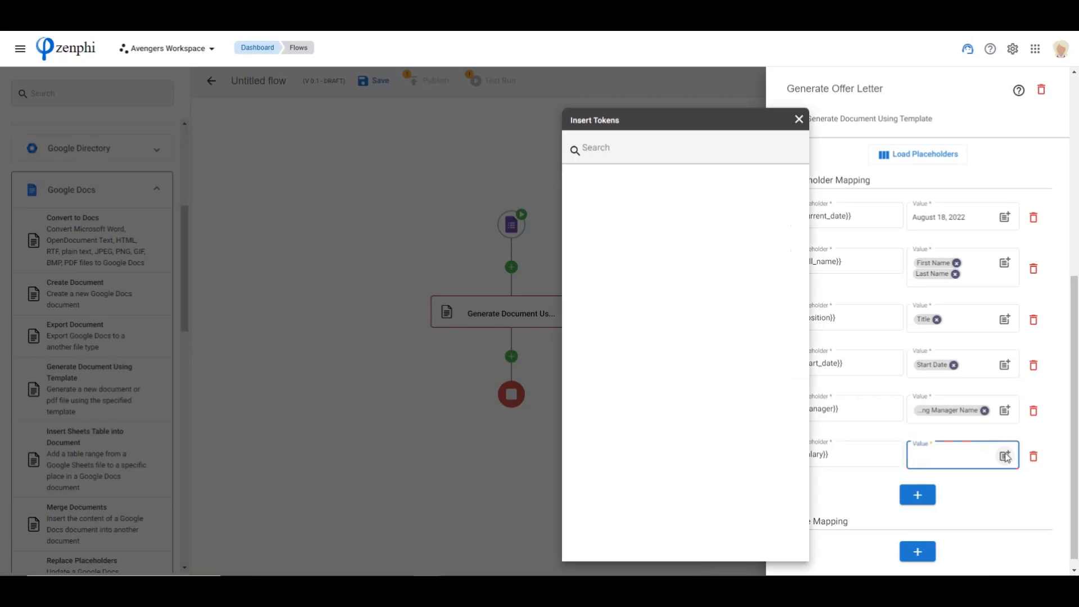
pyautogui.click(673, 175)
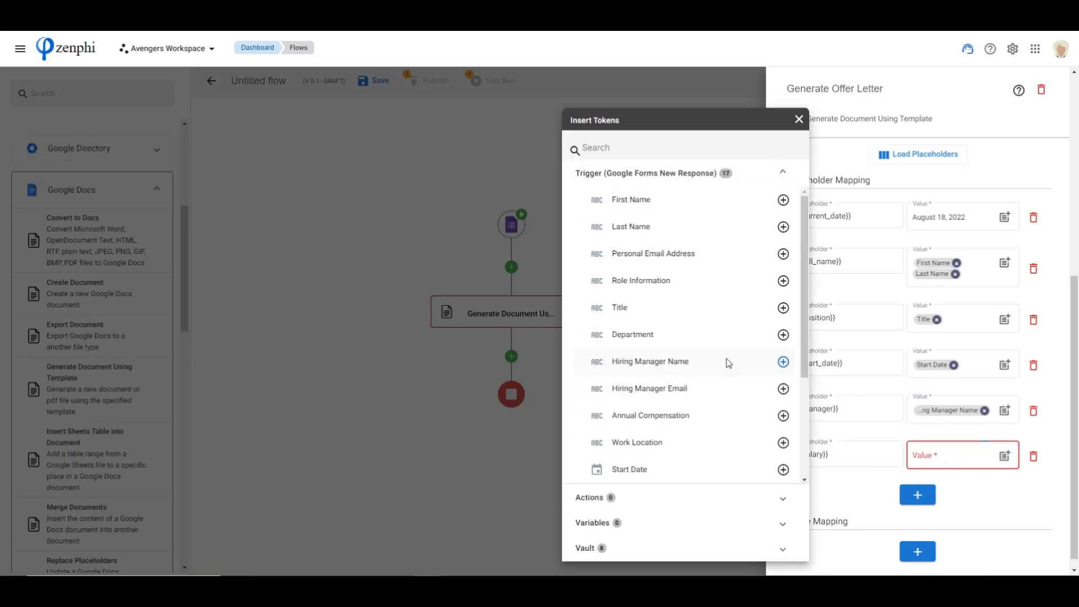
pyautogui.click(783, 416)
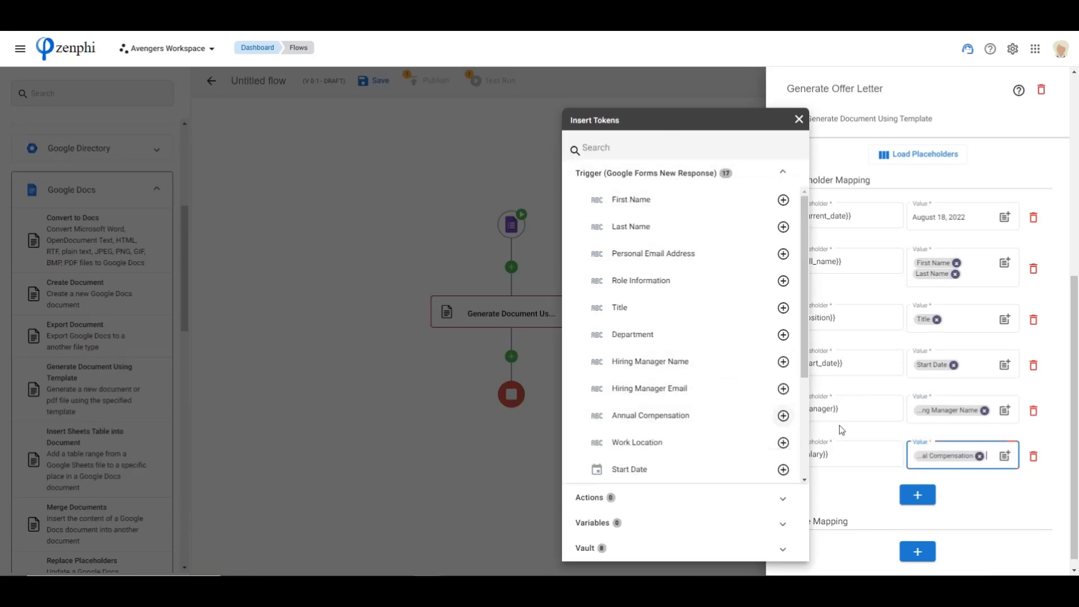
pyautogui.click(1013, 504)
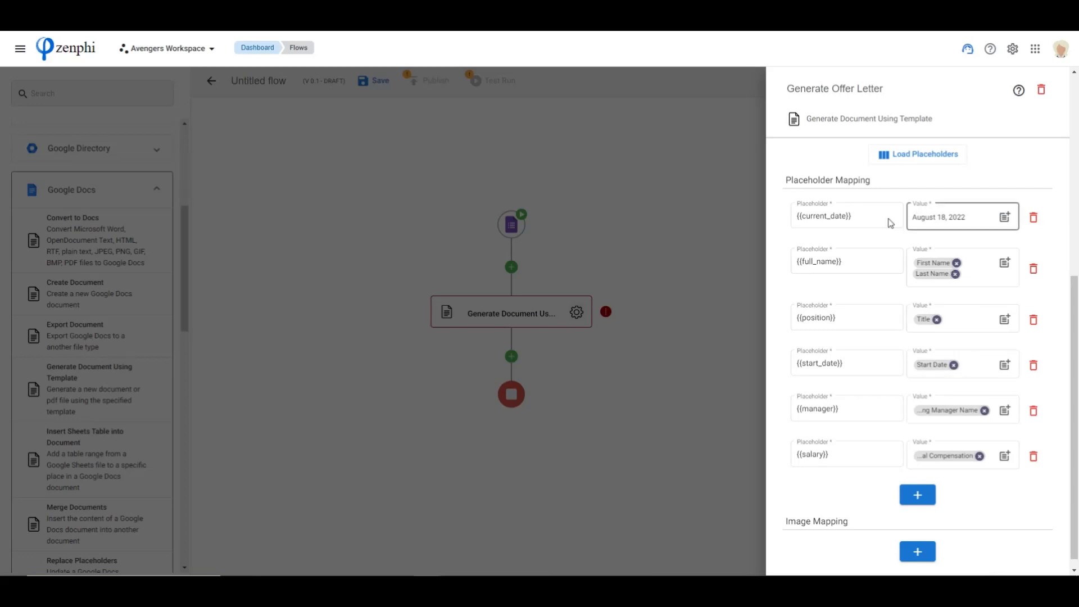
# Set the destination folder of the generated document to the Generated folder inside Webinar on My Drive
pyautogui.scroll(6, 876, 453)
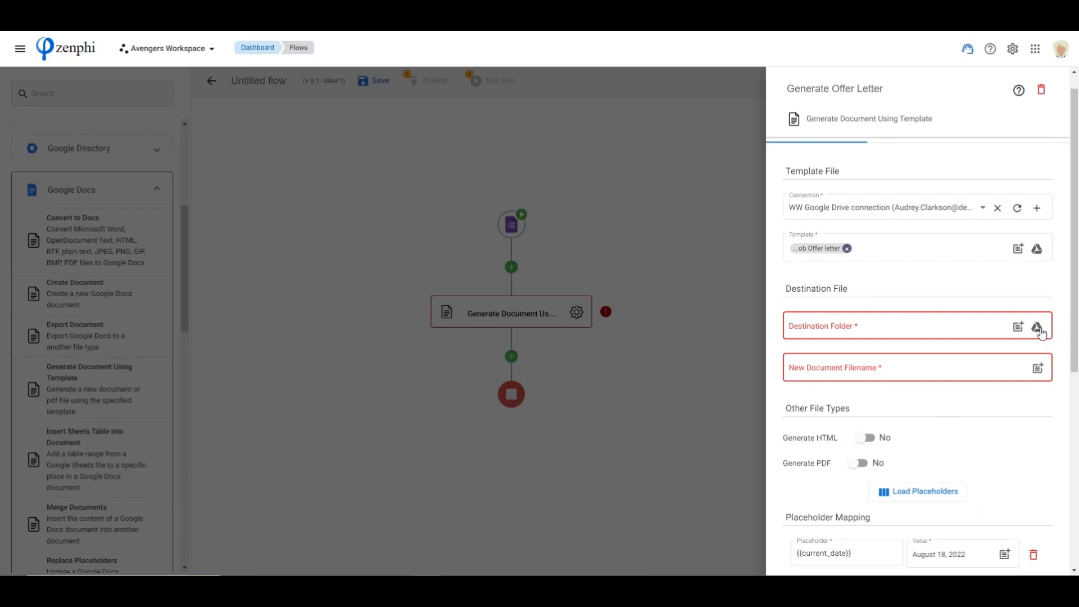
pyautogui.click(1039, 328)
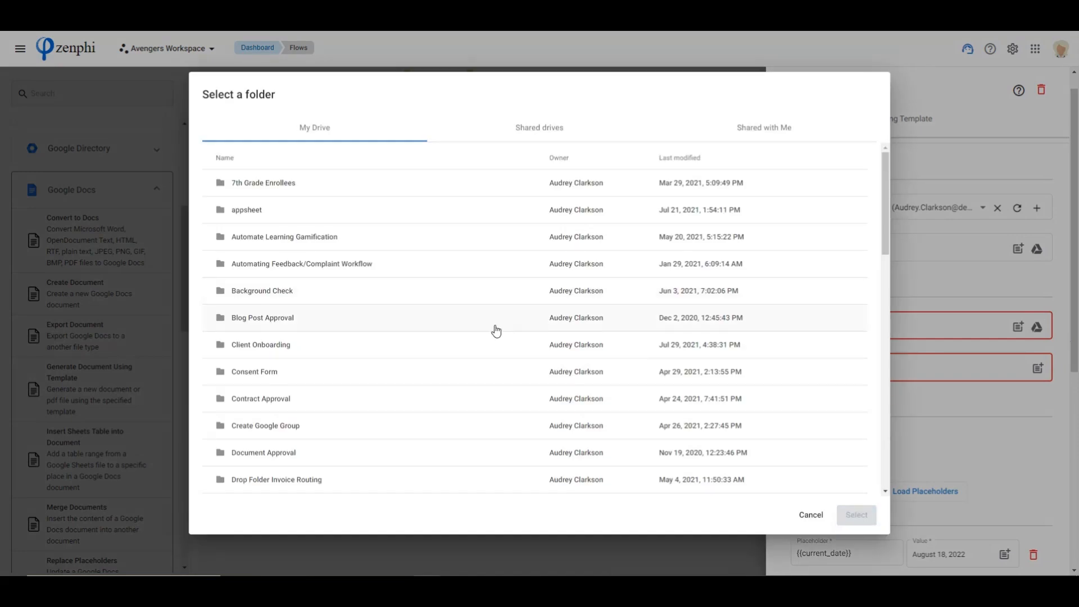
pyautogui.scroll(-7, 493, 329)
pyautogui.scroll(-10, 492, 329)
pyautogui.click(288, 484)
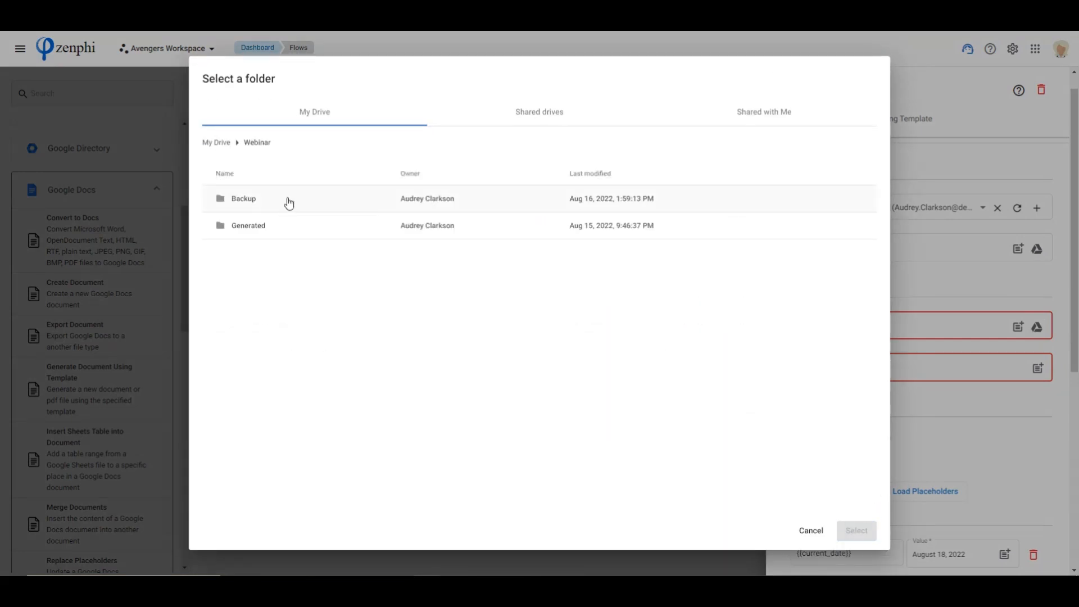
pyautogui.click(278, 226)
pyautogui.click(856, 530)
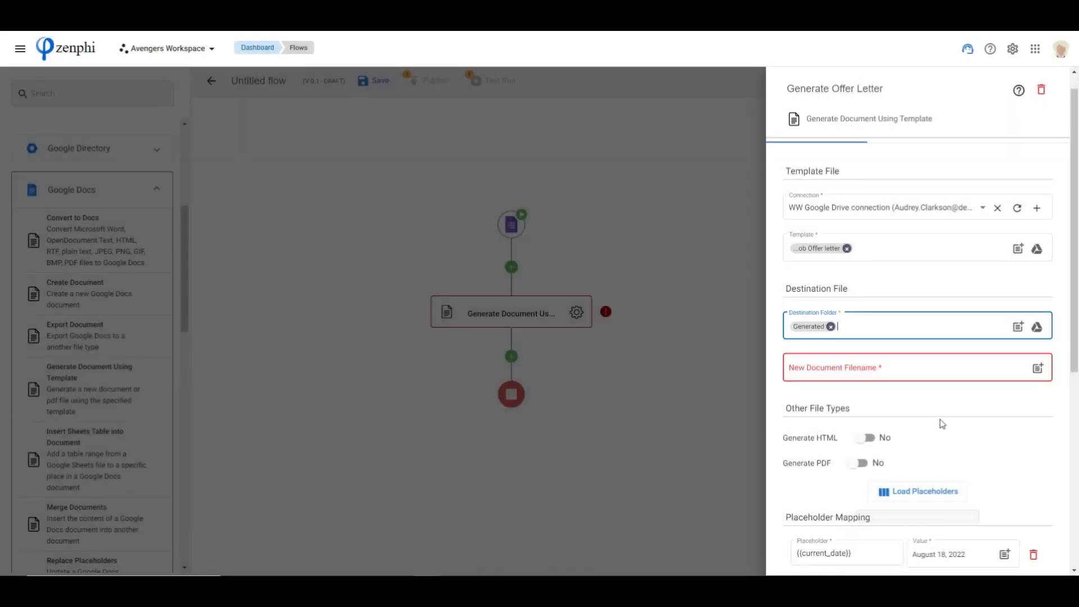
# Set the new document filename to the First Name and Last Name form tokens followed by "Offer Letter"
pyautogui.click(865, 369)
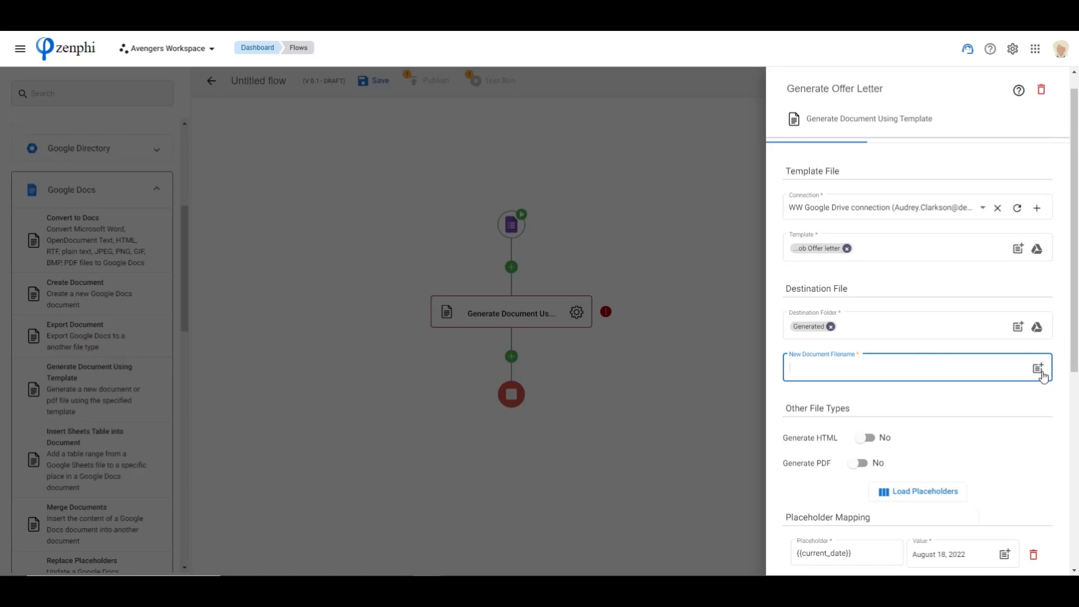
pyautogui.click(1039, 369)
pyautogui.click(682, 178)
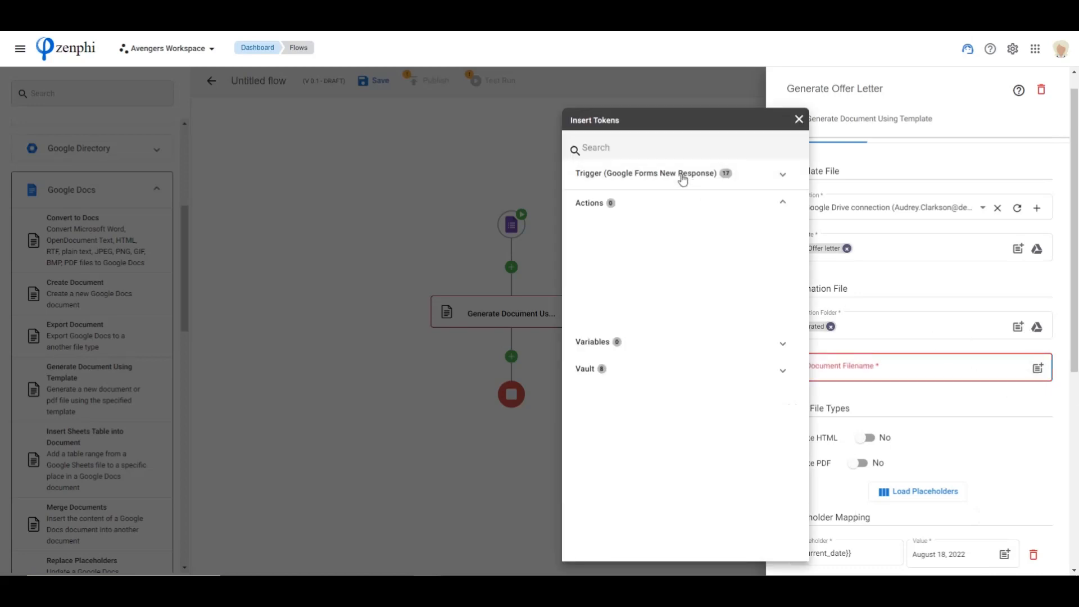
pyautogui.click(783, 200)
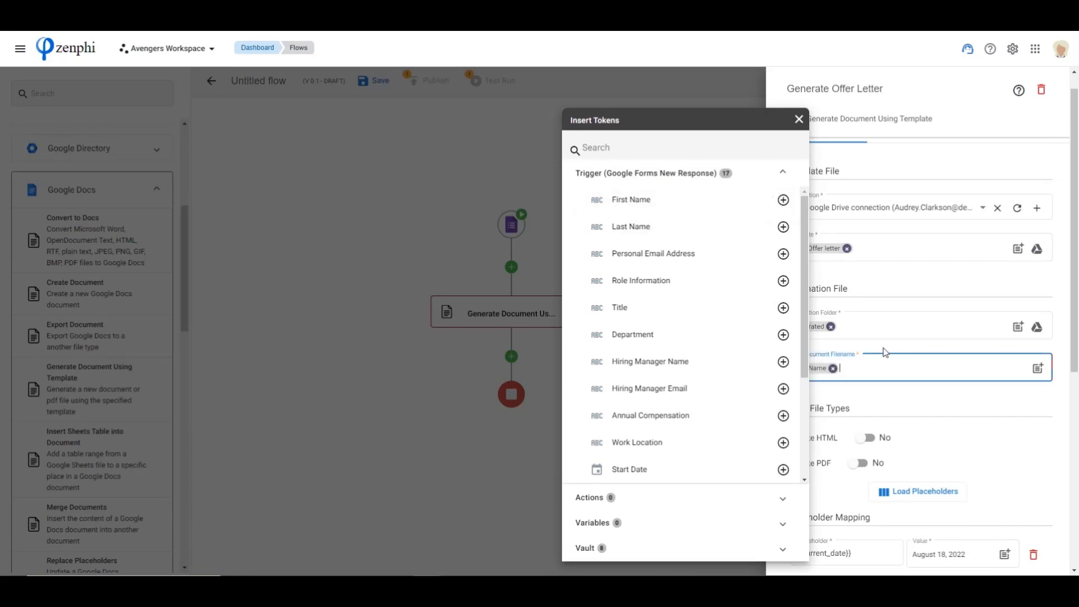
pyautogui.click(783, 227)
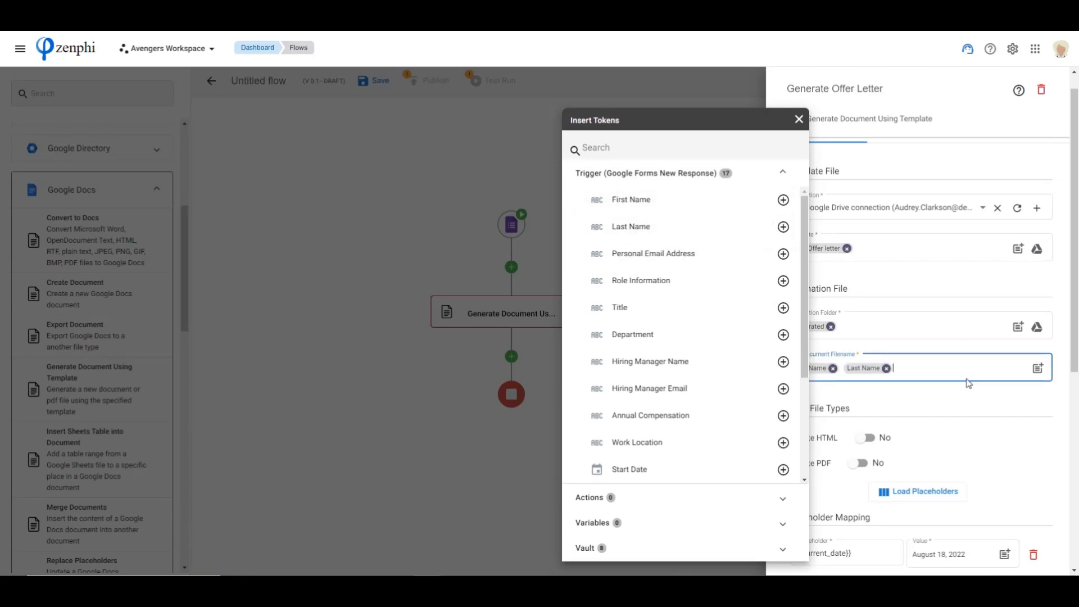
pyautogui.click(926, 373)
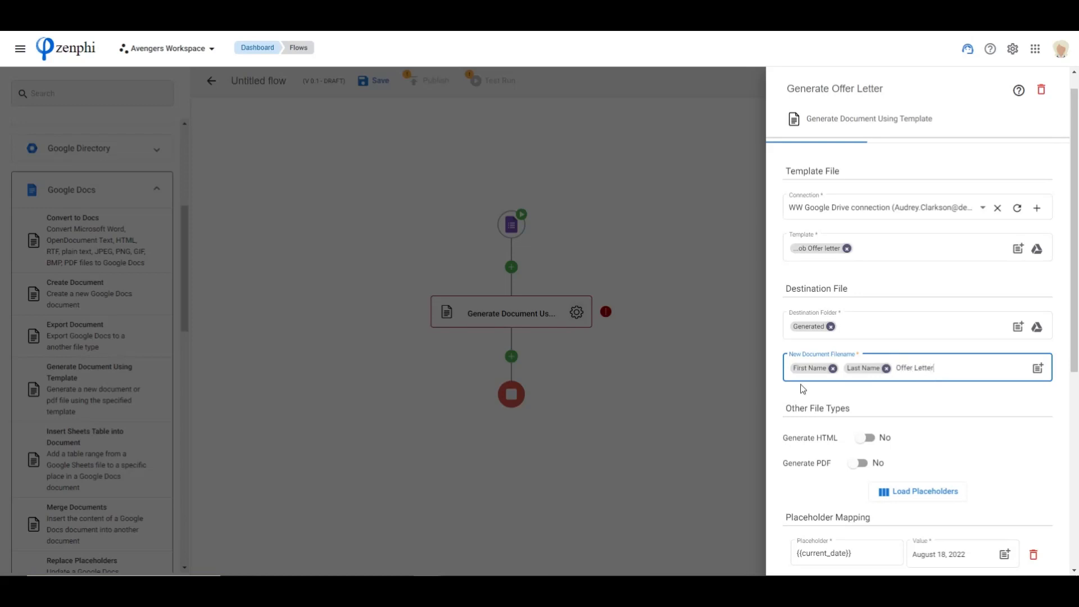
pyautogui.moveTo(810, 370)
# Enable PDF generation for the offer letter and close the action's settings
pyautogui.scroll(-1, 910, 383)
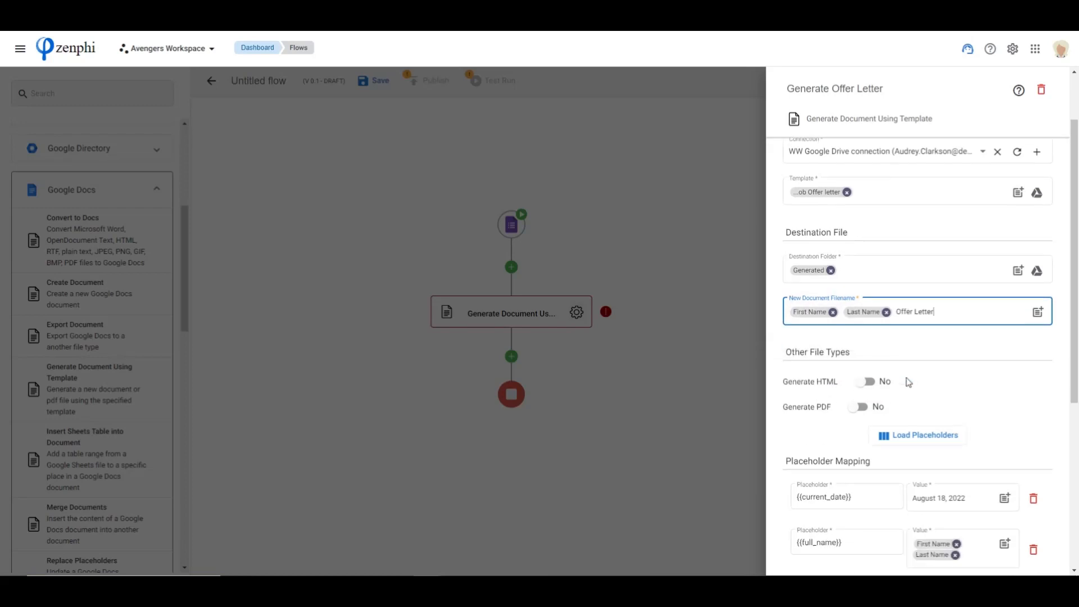
pyautogui.scroll(-3, 907, 345)
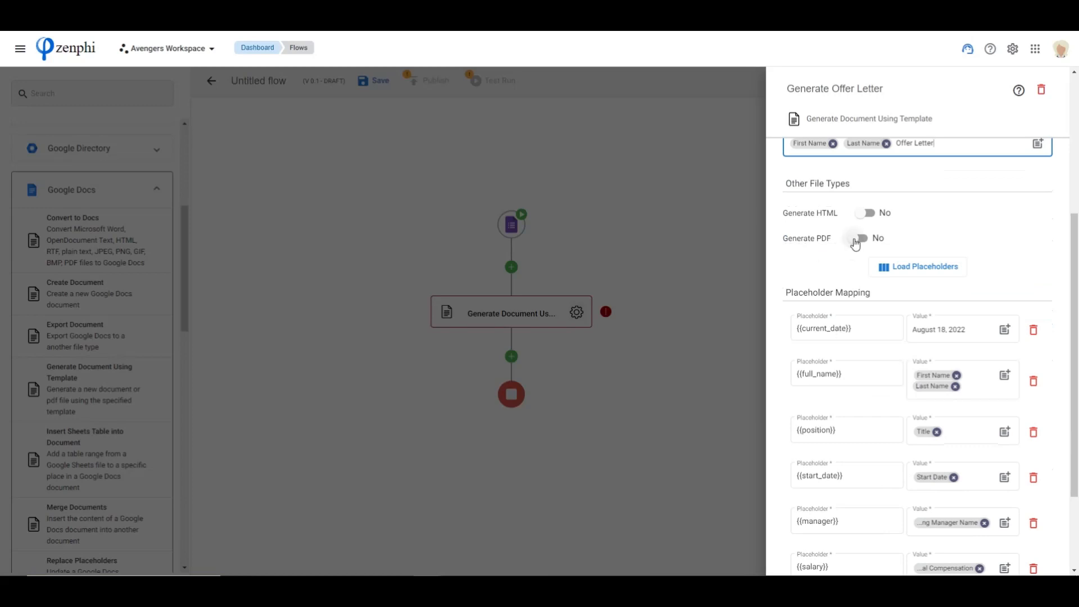
pyautogui.click(855, 240)
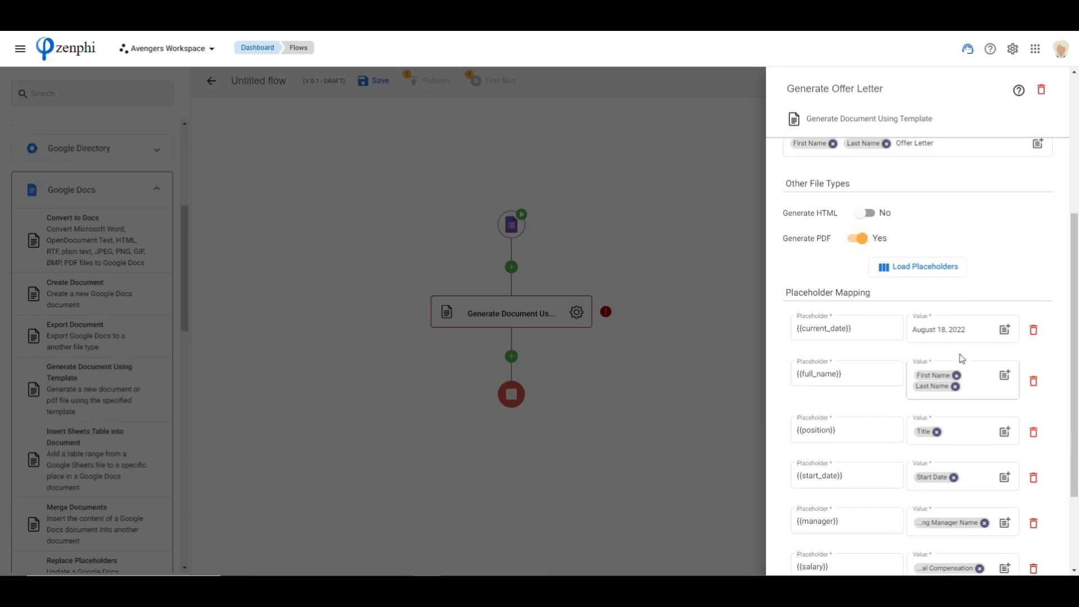
pyautogui.scroll(-2, 961, 363)
pyautogui.scroll(6, 961, 340)
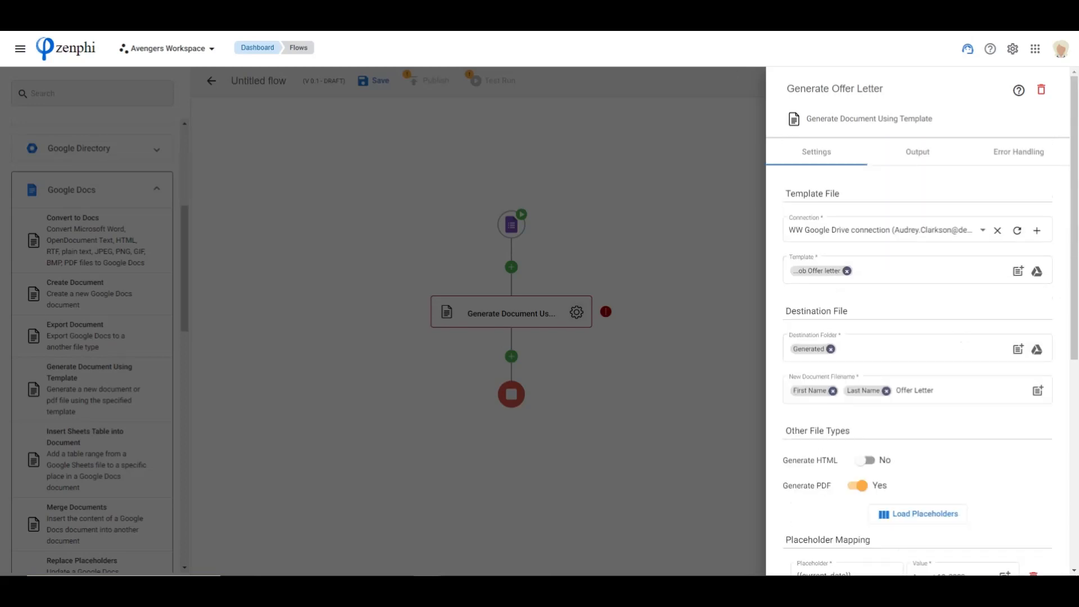
pyautogui.click(686, 374)
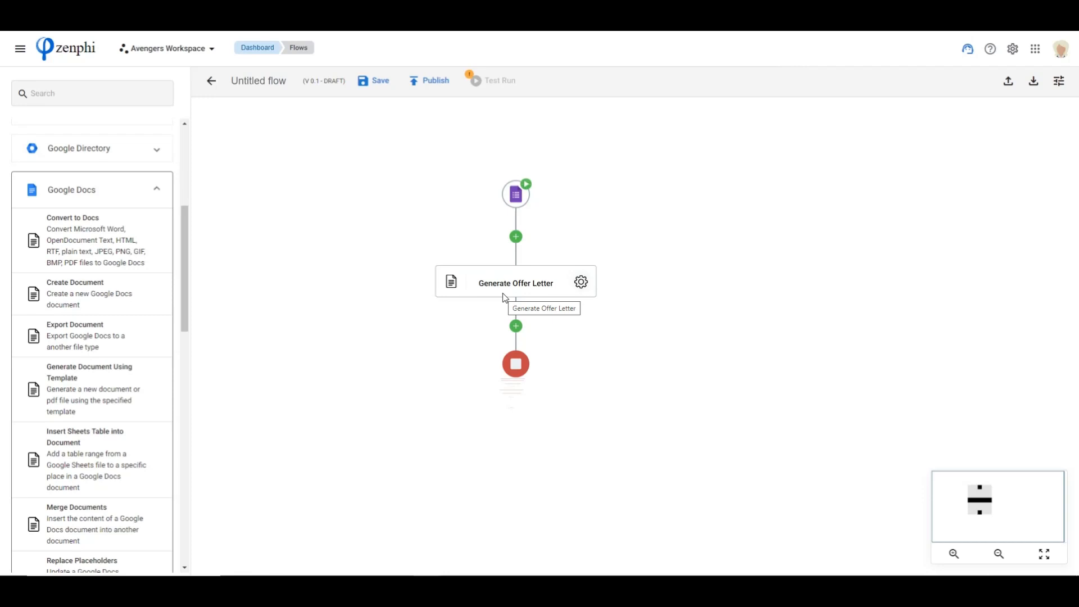
# Add an Assign Task action from User Interaction to the flow directly after Generate Offer Letter
pyautogui.moveTo(188, 265); pyautogui.dragTo(187, 169)
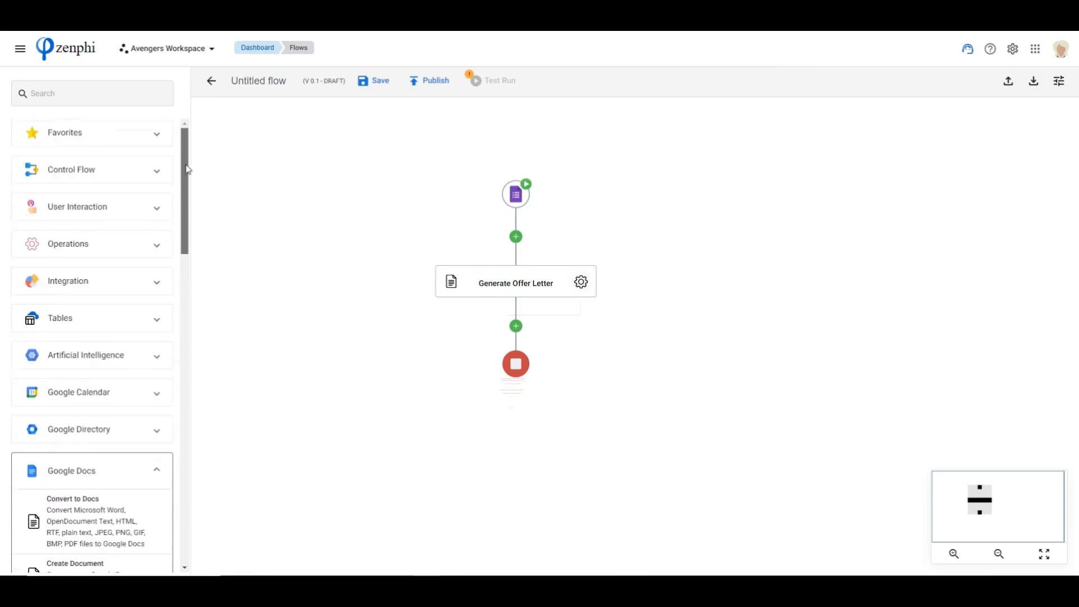
pyautogui.click(100, 210)
pyautogui.moveTo(63, 250); pyautogui.dragTo(517, 328)
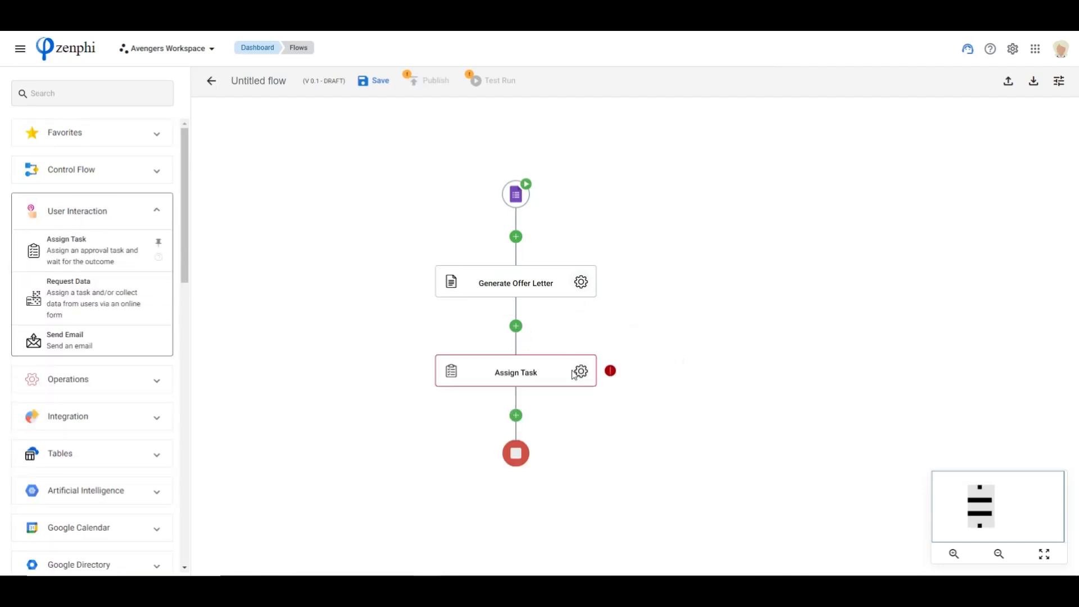
# Rename the Assign Task action to "Manager Approval" and set its task name to "Approve Candidate"
pyautogui.click(581, 372)
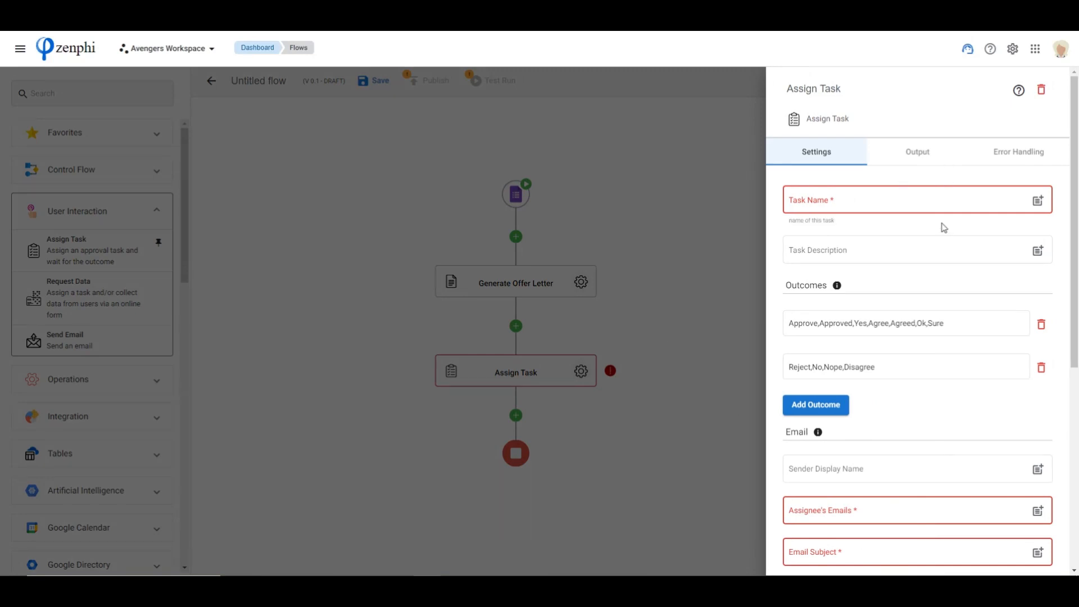
pyautogui.click(848, 87)
pyautogui.moveTo(850, 88); pyautogui.dragTo(767, 97)
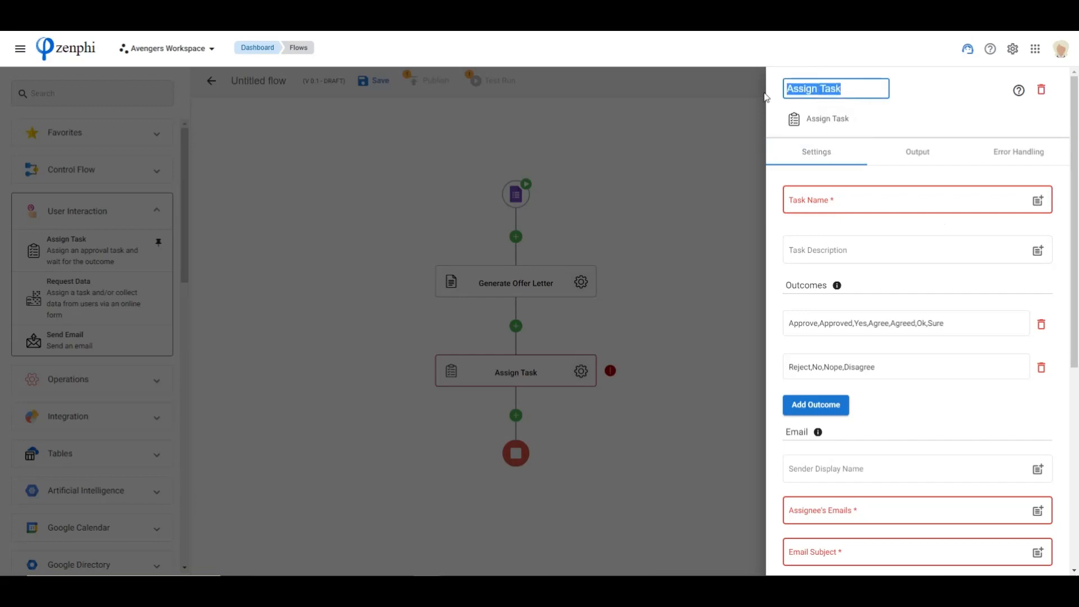
pyautogui.write('Manager Approval')
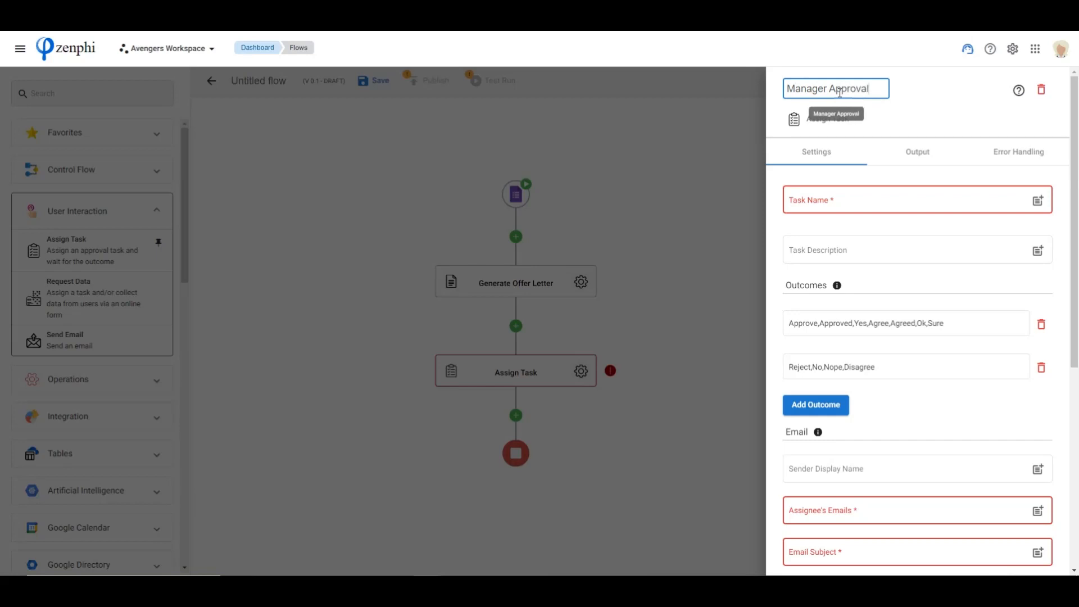
pyautogui.click(822, 198)
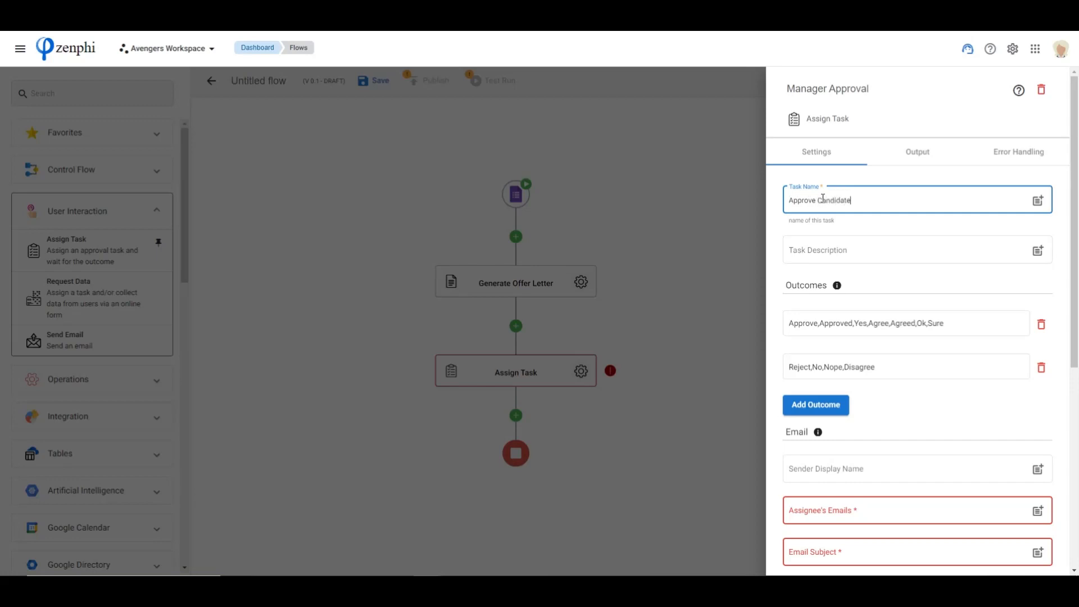
# Start the task description with the greeting "Hello", the Hiring Manager Name token and a comma
pyautogui.click(844, 252)
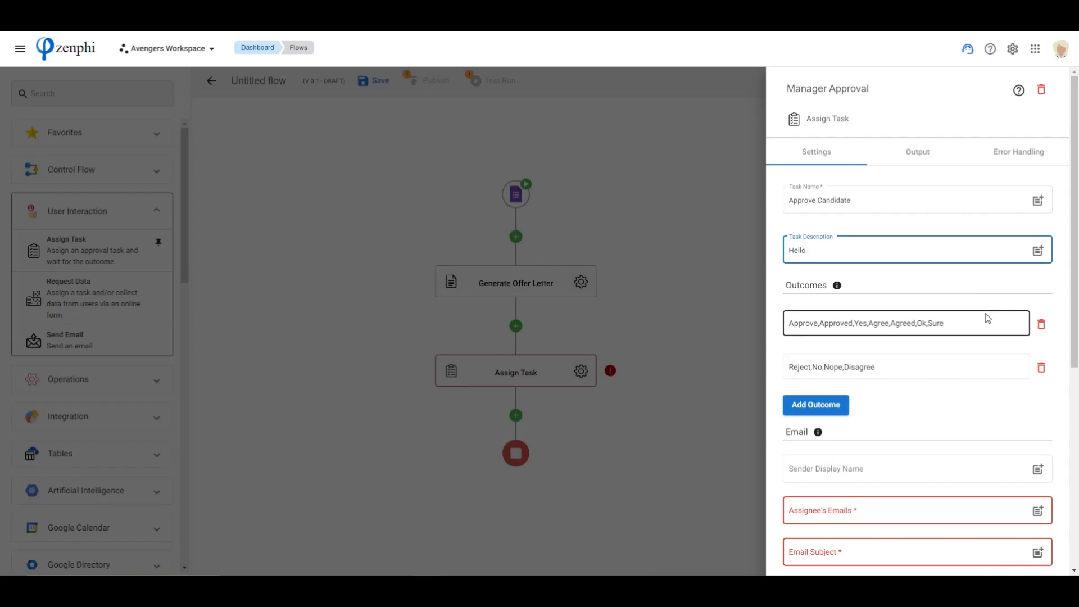
pyautogui.write('Hello @')
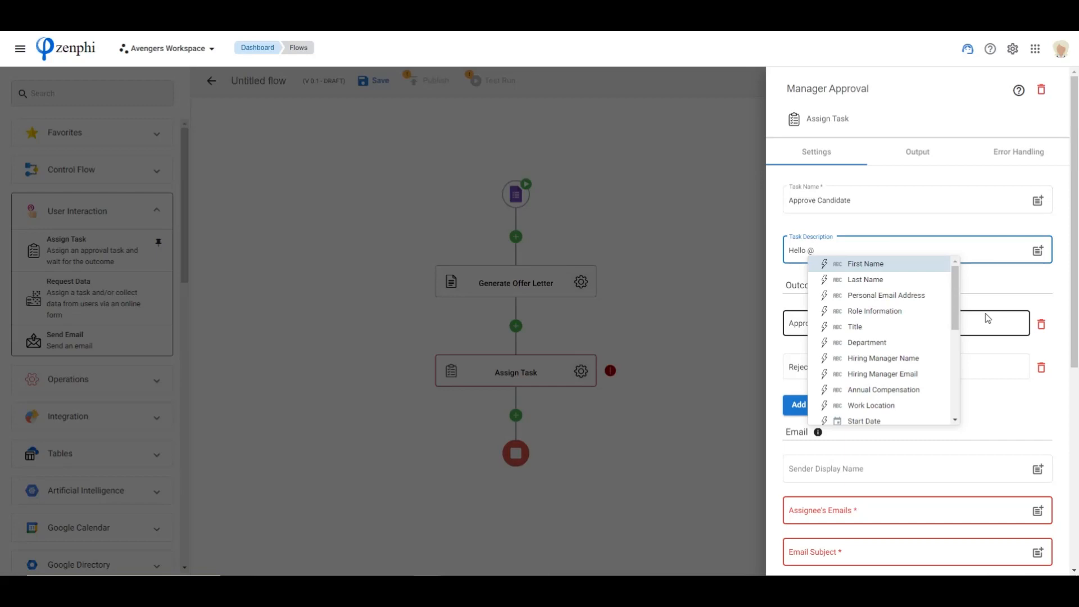
pyautogui.write('ma')
pyautogui.press('Down')
pyautogui.press('Down')
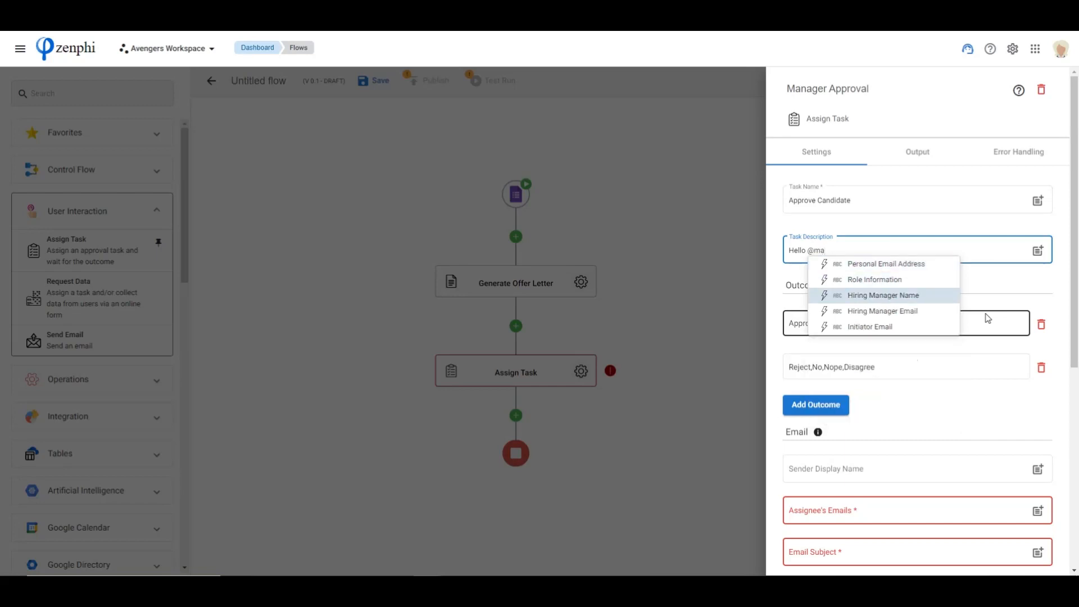
pyautogui.press('Return')
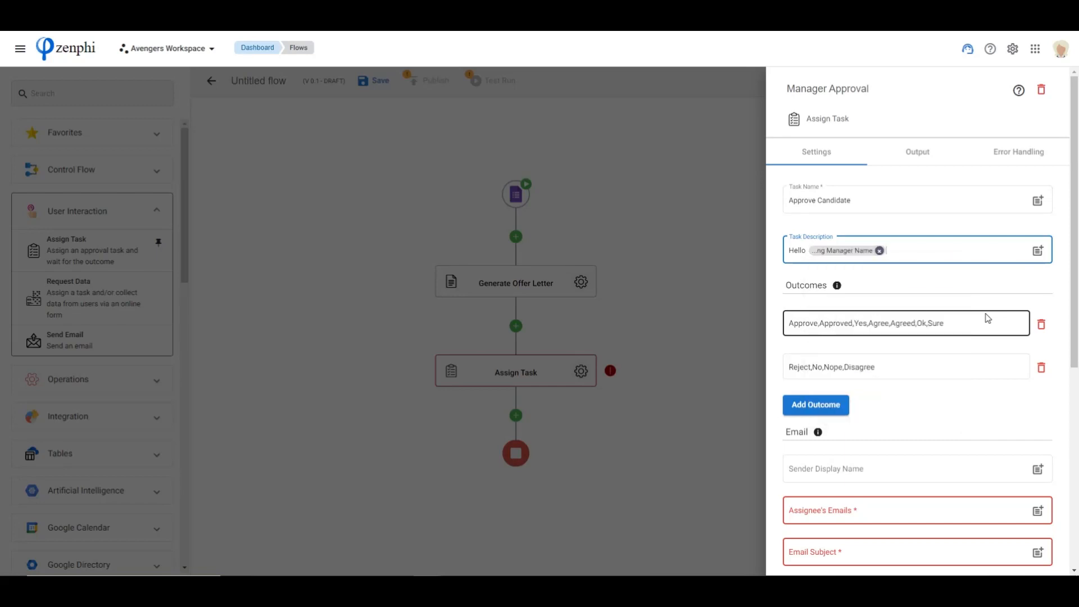
pyautogui.write(',')
pyautogui.press('Return')
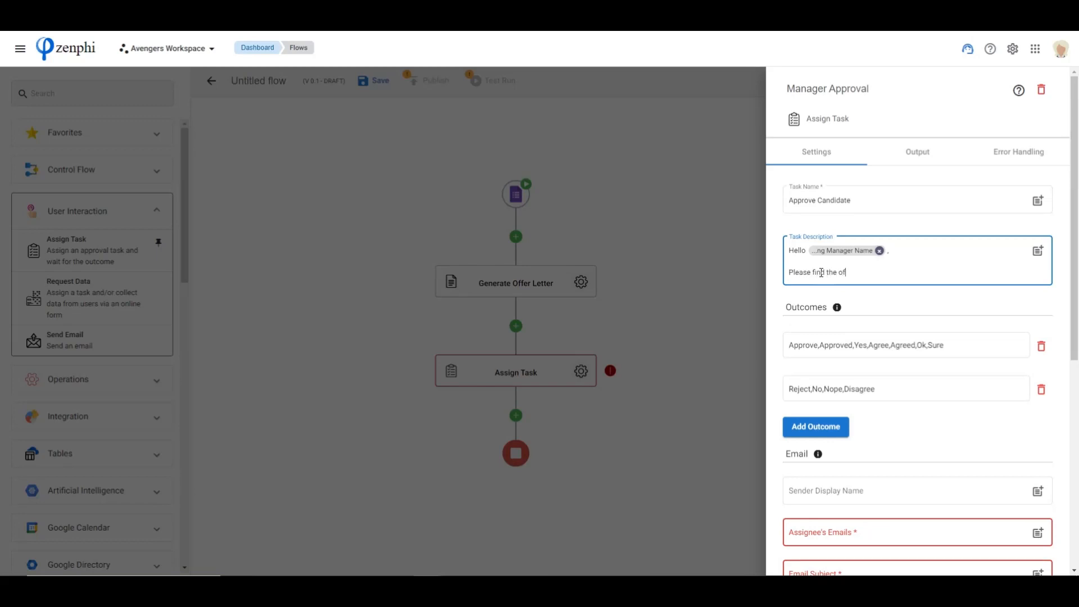
# Add "Please find the offer letter for" First Name token "for the position of" Title token to the task description
pyautogui.write('er for @firs')
pyautogui.press('Return')
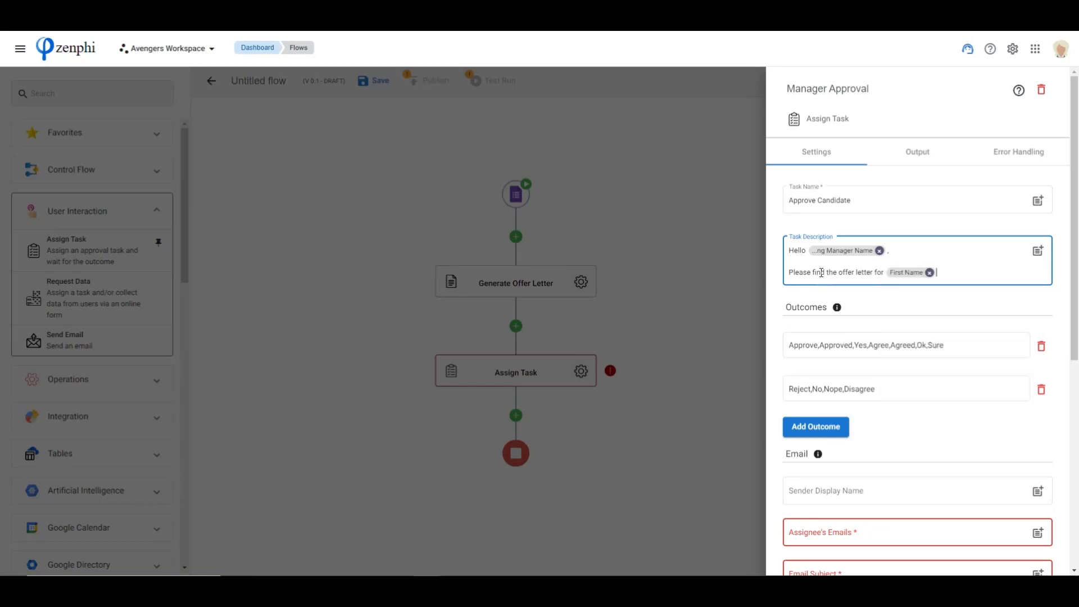
pyautogui.write('for the position of @tit')
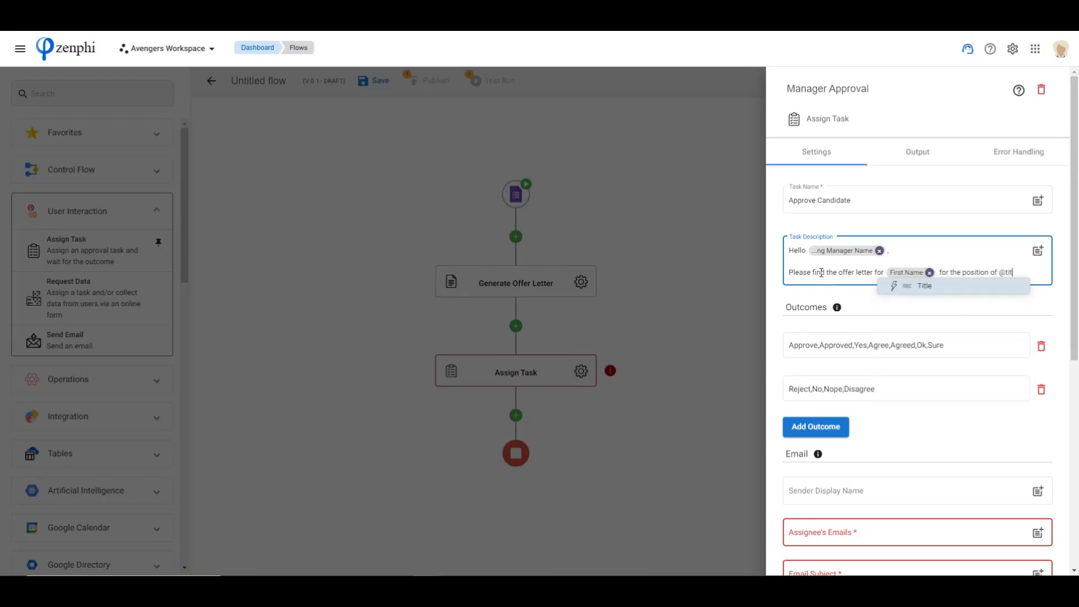
pyautogui.press('Return')
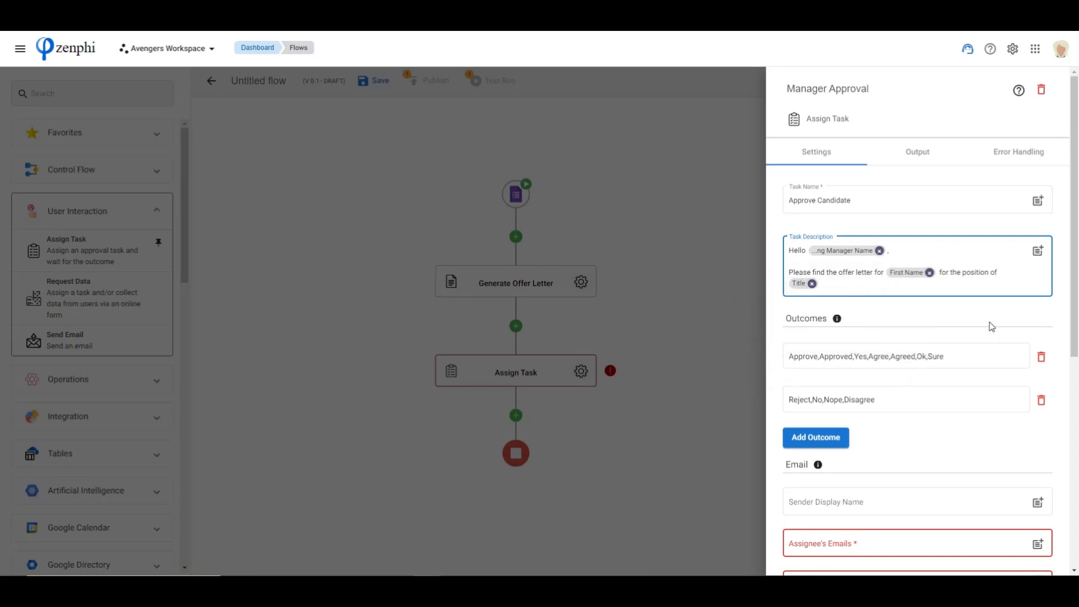
# Paste the approver's e-mail address as the assignee of the approval task
pyautogui.scroll(-1, 821, 284)
pyautogui.scroll(1, 821, 284)
pyautogui.scroll(-4, 881, 351)
pyautogui.click(849, 320)
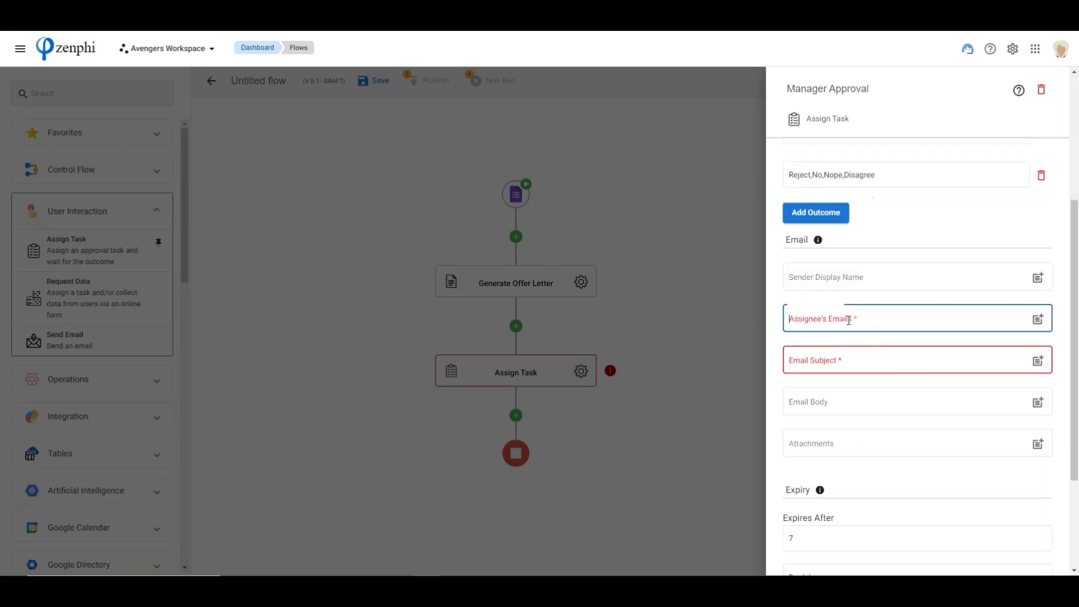
pyautogui.click(1038, 319)
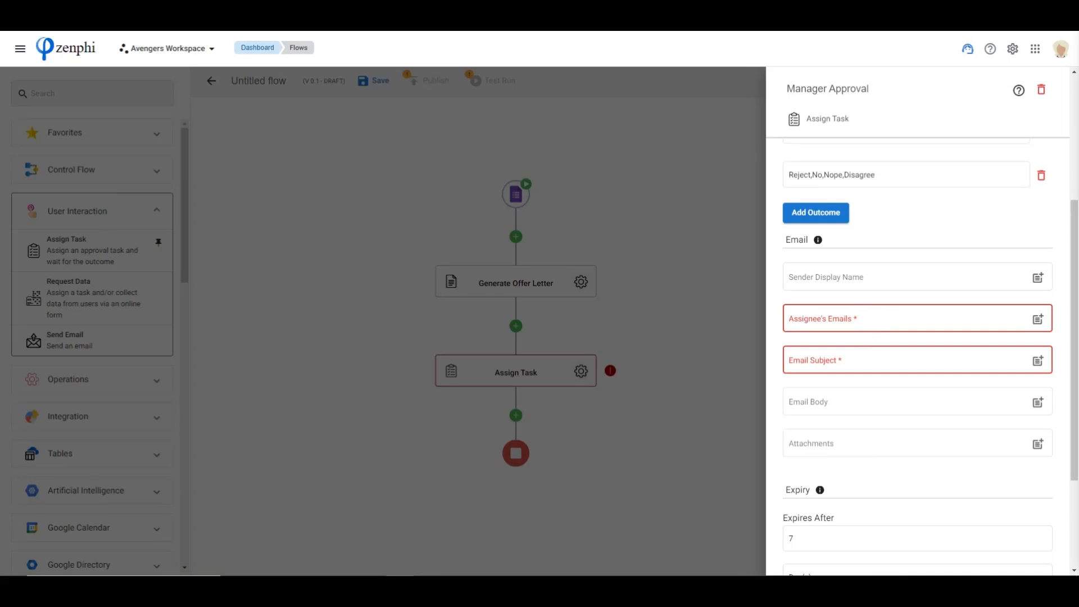
pyautogui.click(836, 323)
pyautogui.hotkey('ctrl', 'v')
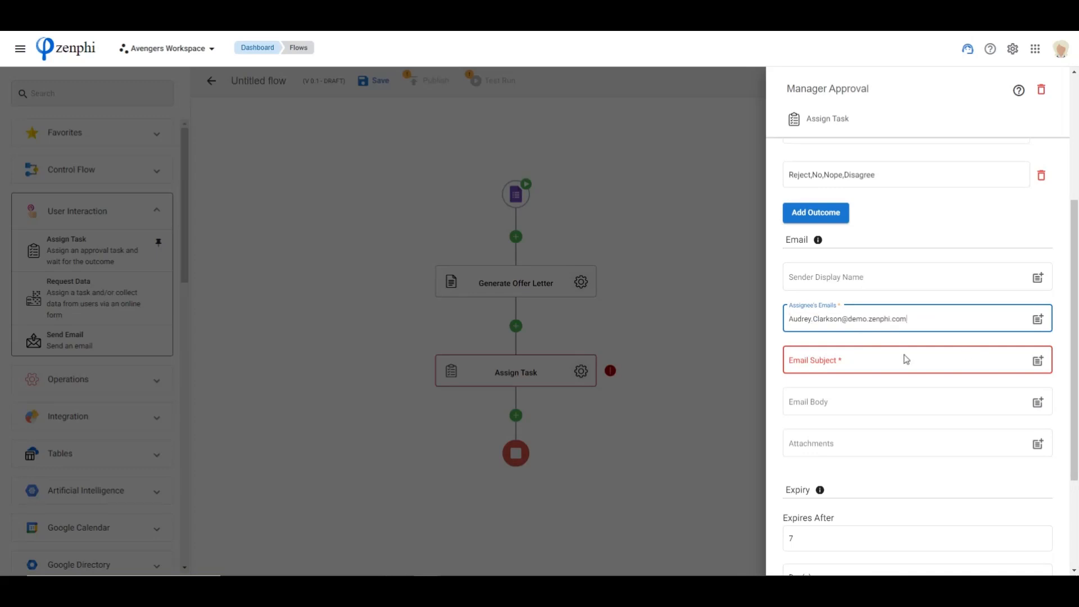
# Copy the task name "Approve Candidate" into the Email Subject
pyautogui.click(857, 355)
pyautogui.scroll(5, 880, 304)
pyautogui.moveTo(857, 200); pyautogui.dragTo(737, 202)
pyautogui.hotkey('ctrl', 'c')
pyautogui.scroll(-5, 938, 329)
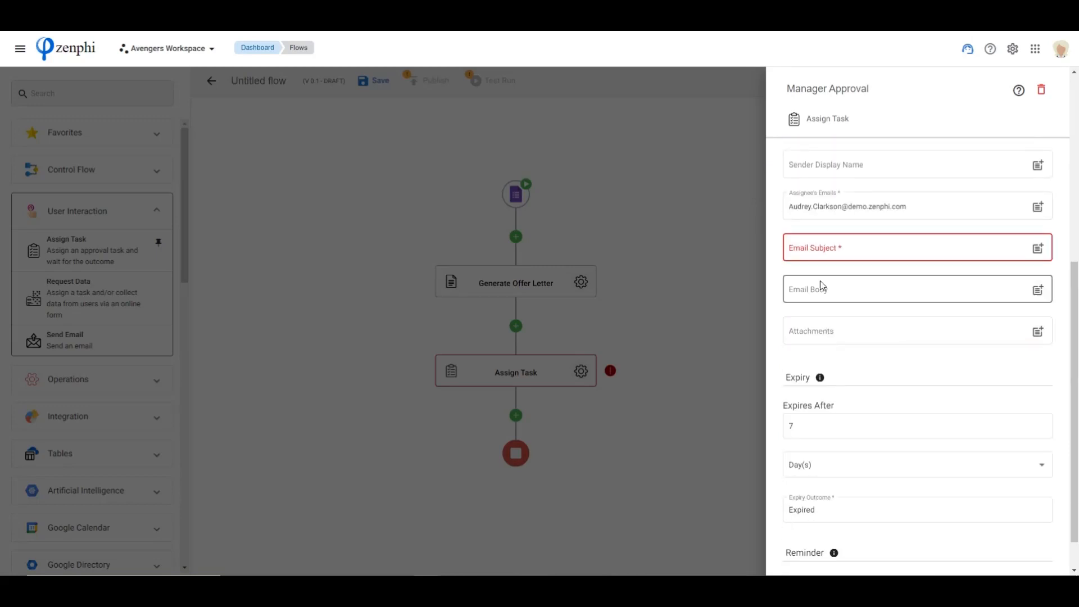
pyautogui.click(820, 252)
pyautogui.hotkey('ctrl', 'v')
# Copy the full task description, including its tokens, into the Email Body
pyautogui.scroll(5, 872, 287)
pyautogui.moveTo(820, 284); pyautogui.dragTo(786, 253)
pyautogui.scroll(-5, 815, 314)
pyautogui.click(819, 343)
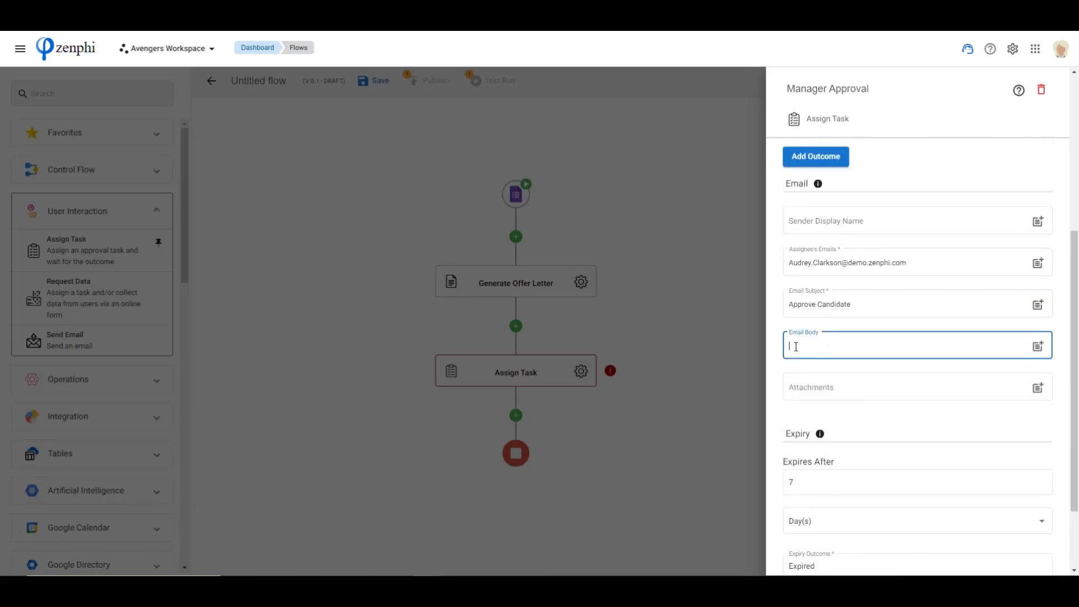
pyautogui.write('Hello ...ng Manager Name , Please find the offer letter for First Name for the position of Title')
# Attach the PDF File token from Generate Offer Letter to the approval email
pyautogui.click(835, 419)
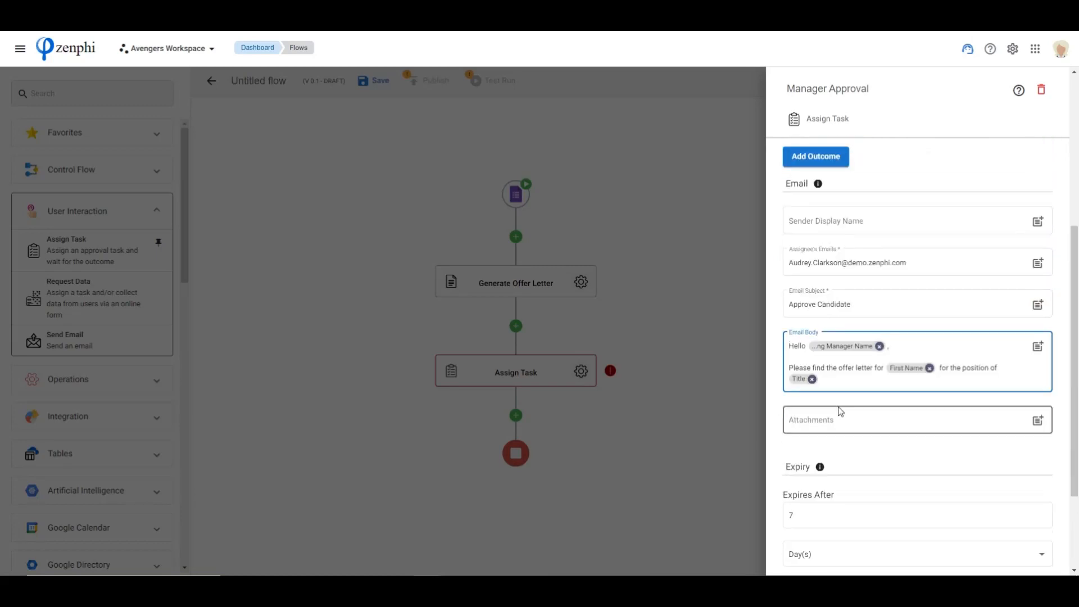
pyautogui.click(1038, 420)
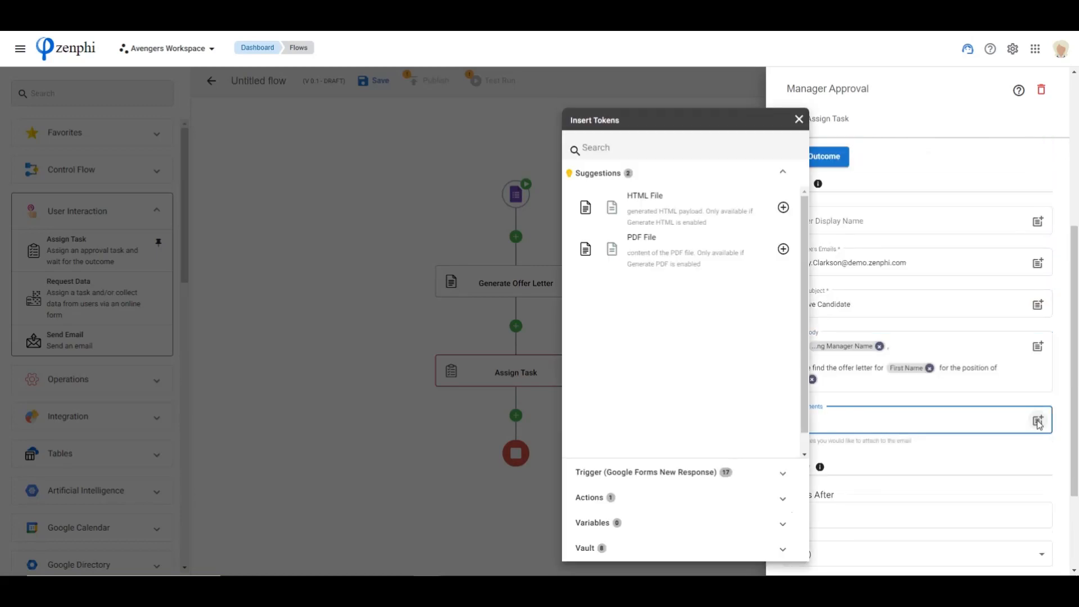
pyautogui.click(599, 500)
pyautogui.click(631, 253)
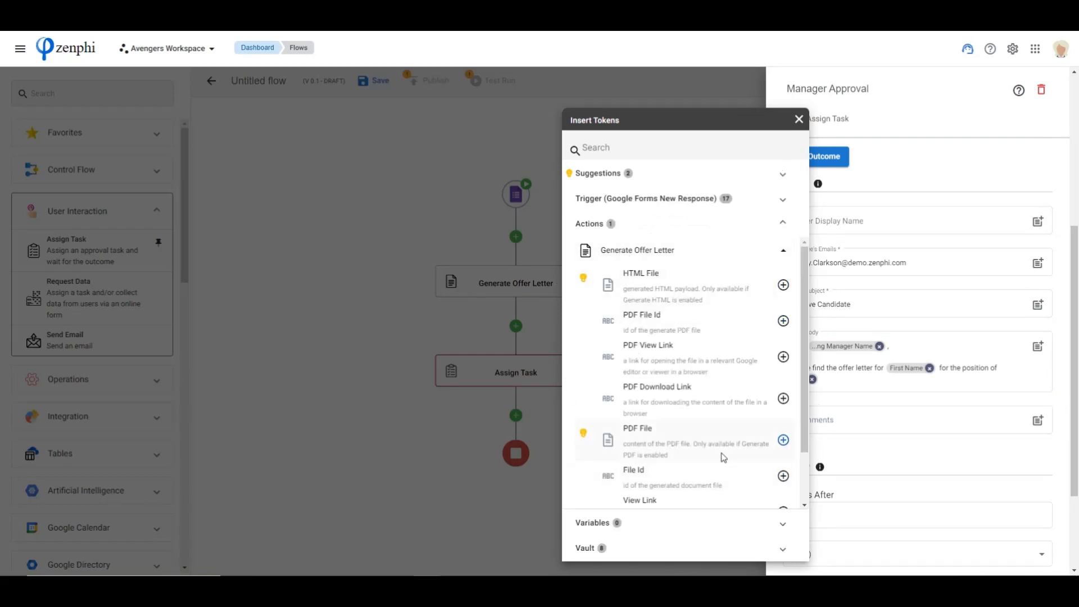
pyautogui.click(783, 440)
pyautogui.click(920, 454)
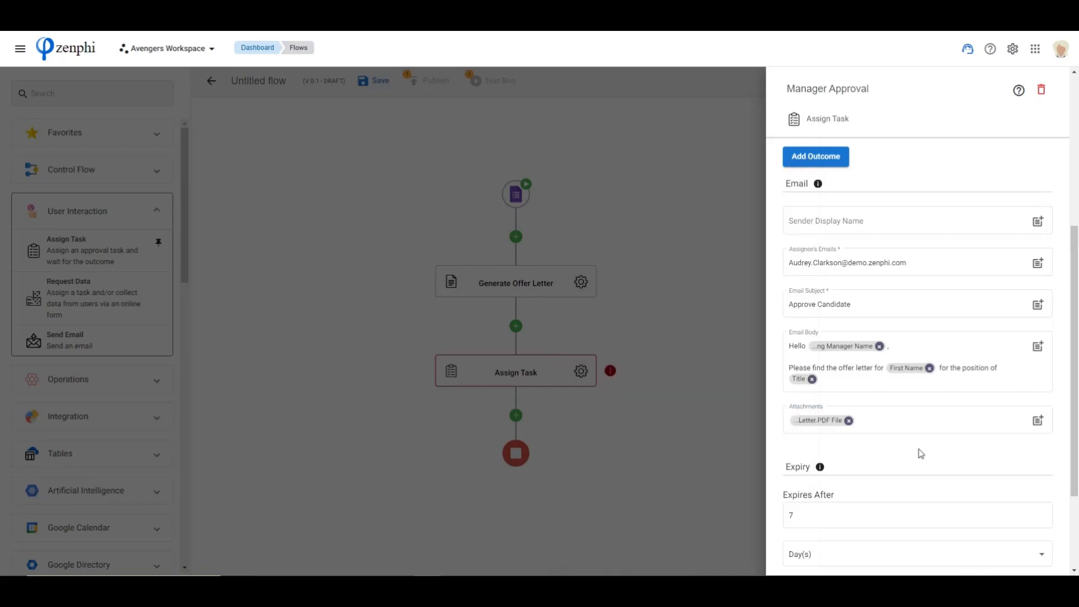
pyautogui.scroll(-2, 921, 454)
pyautogui.click(796, 385)
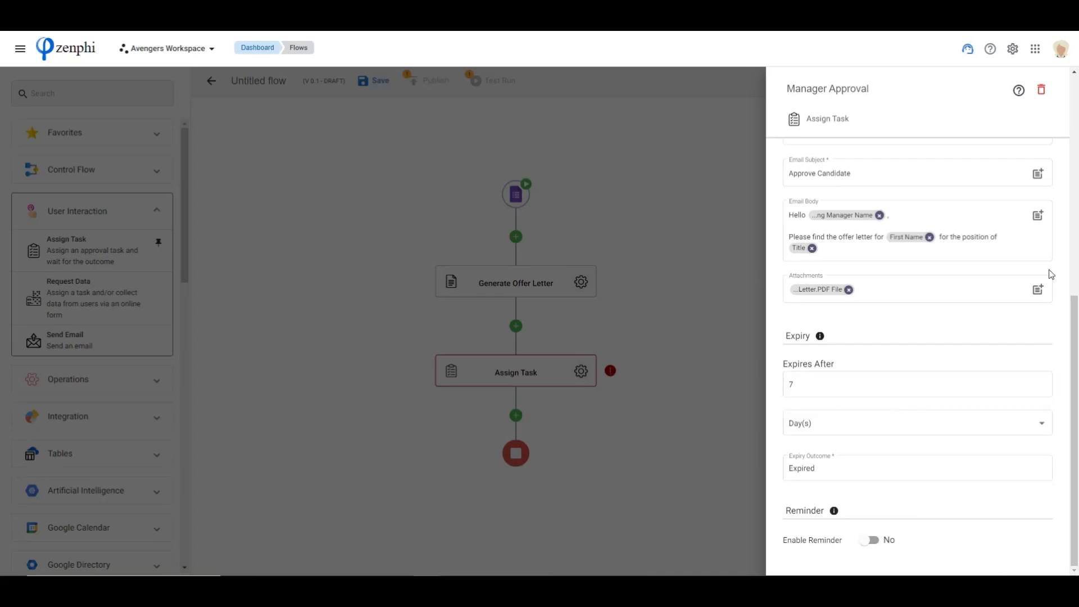
pyautogui.scroll(6, 995, 287)
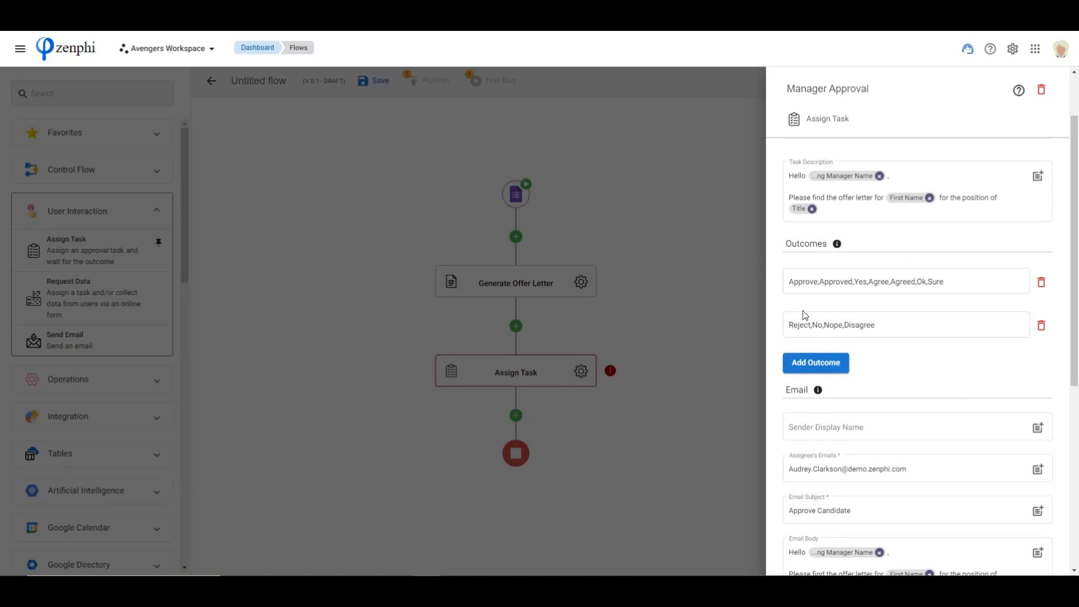
pyautogui.click(788, 284)
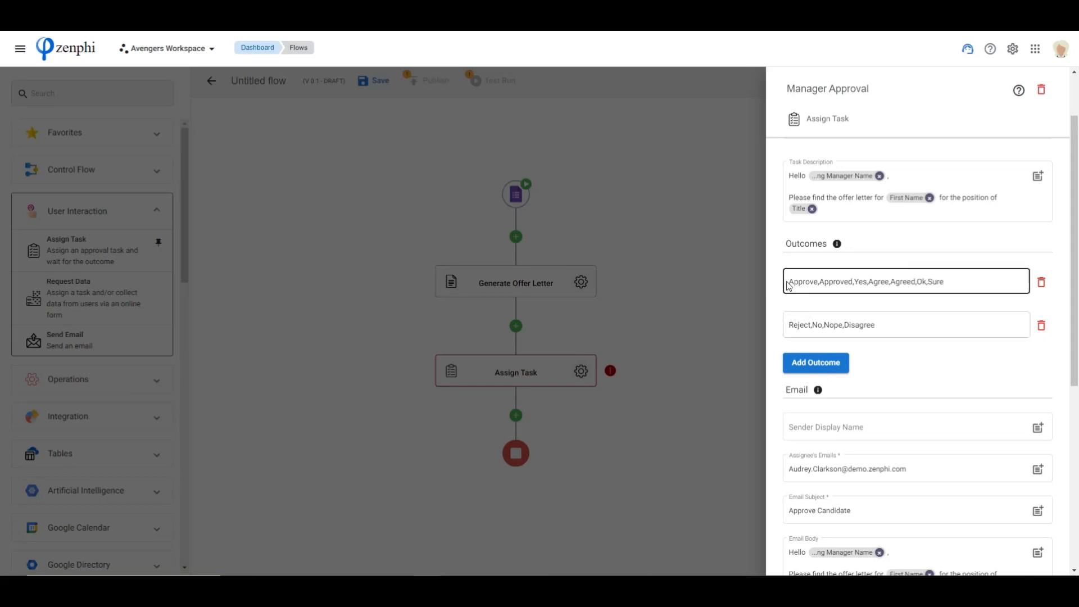
pyautogui.click(814, 364)
pyautogui.click(823, 406)
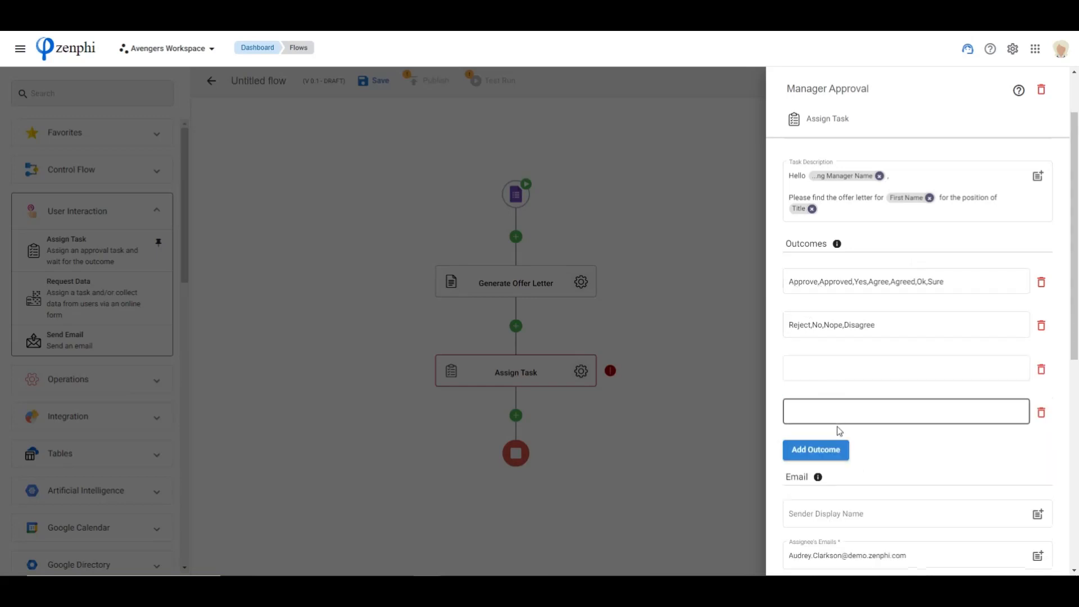
pyautogui.click(1042, 414)
pyautogui.click(1041, 372)
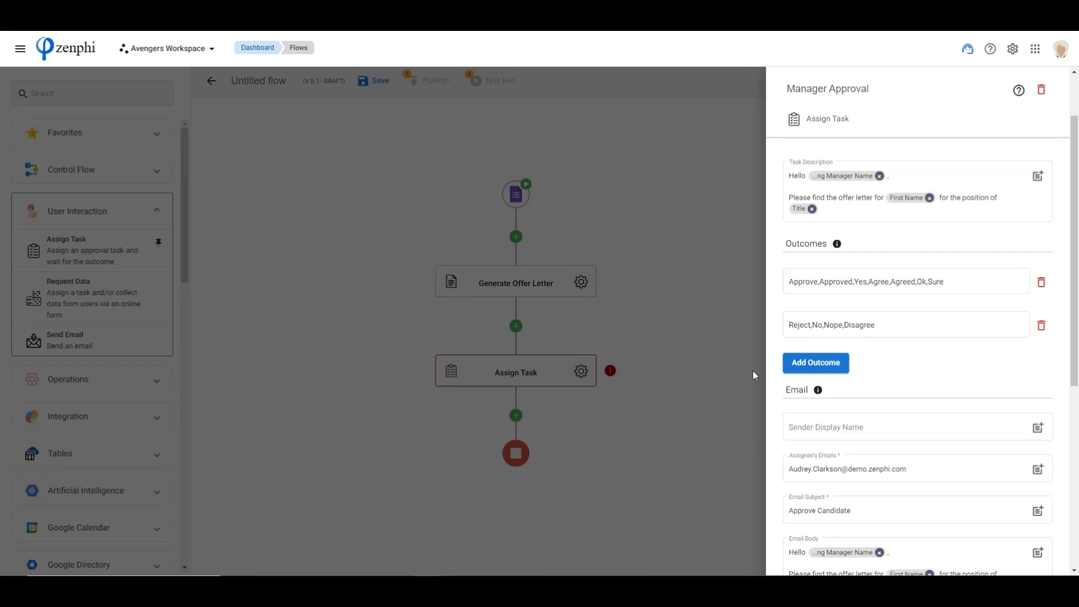
pyautogui.scroll(-6, 1033, 355)
pyautogui.scroll(5, 1030, 353)
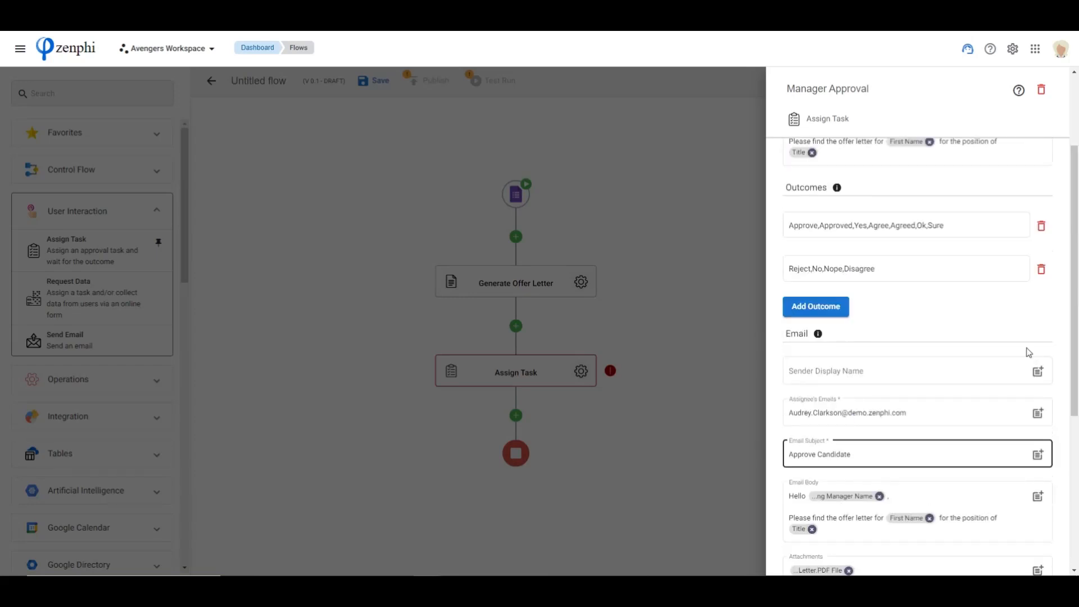
# Close the Manager Approval settings and add an If Condition action directly after Manager Approval
pyautogui.click(682, 332)
pyautogui.moveTo(683, 433); pyautogui.dragTo(667, 313)
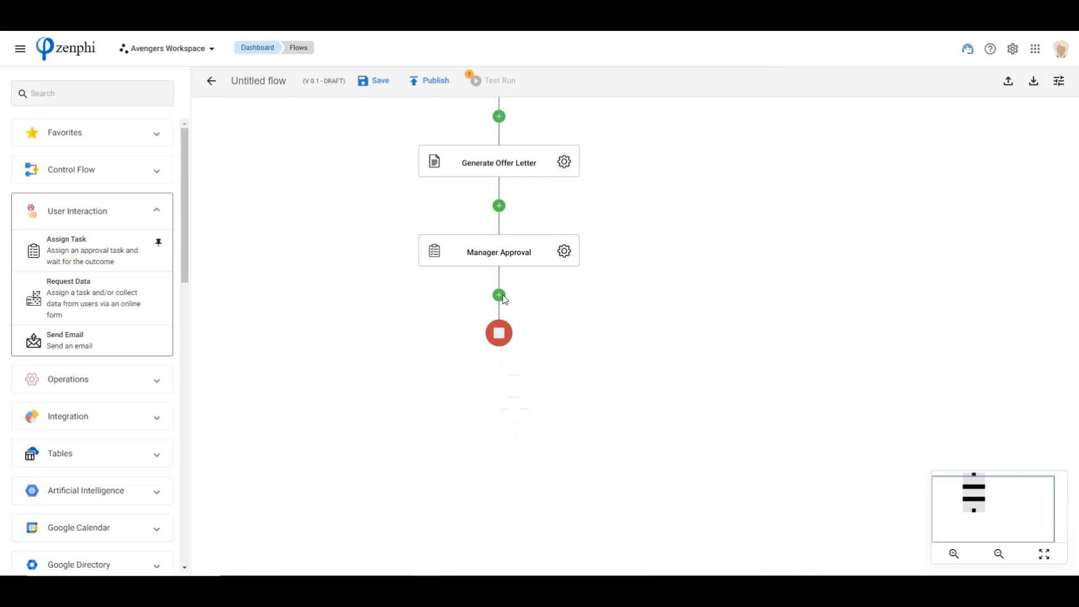
pyautogui.click(81, 174)
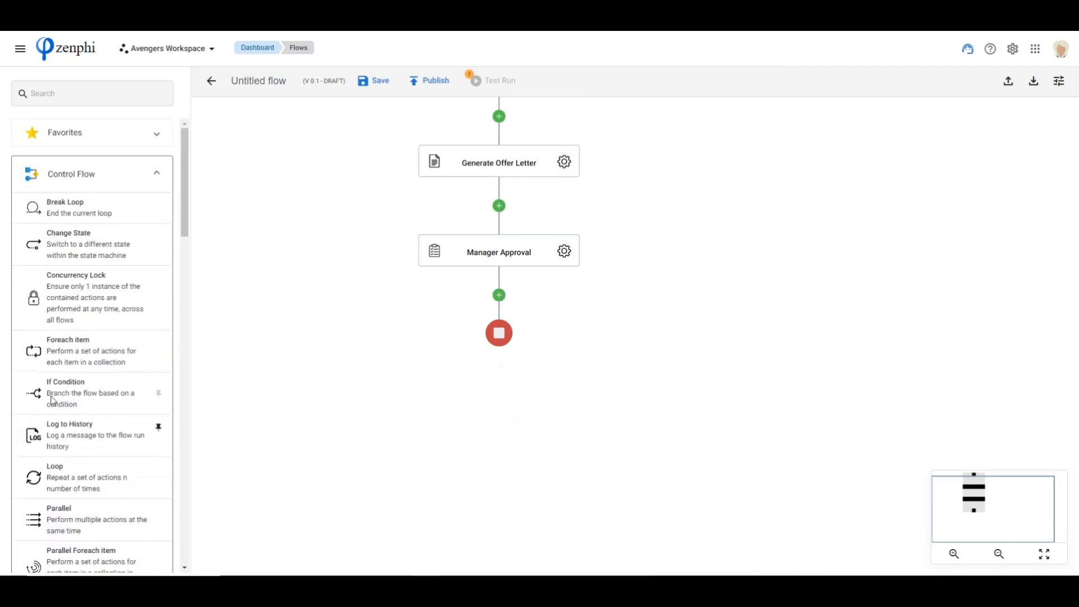
pyautogui.moveTo(44, 398); pyautogui.dragTo(501, 295)
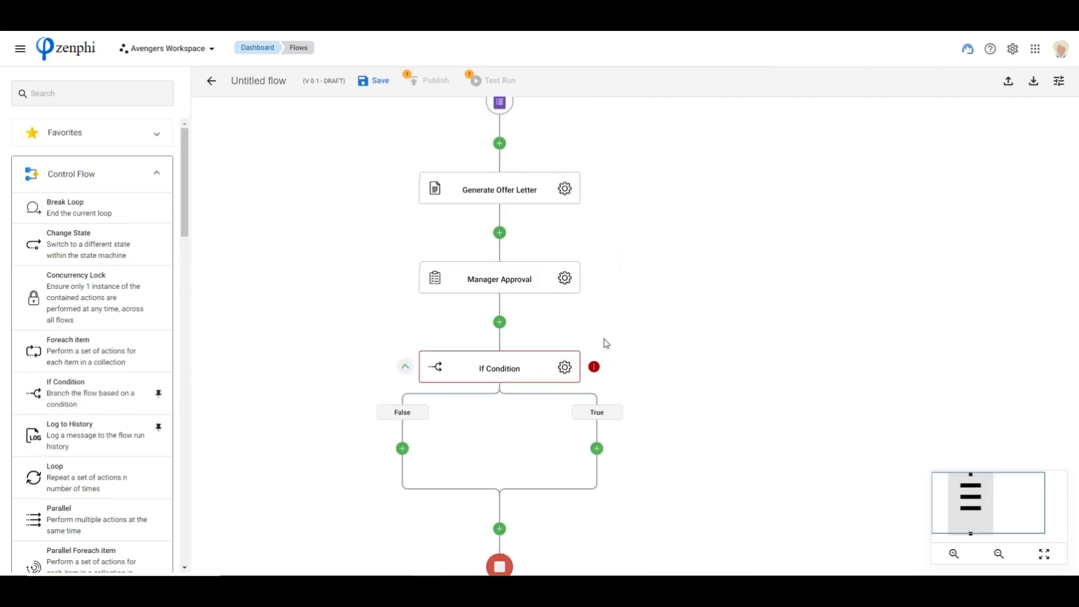
# Insert the Outcome token of Manager Approval as the value tested by the If Condition
pyautogui.click(565, 369)
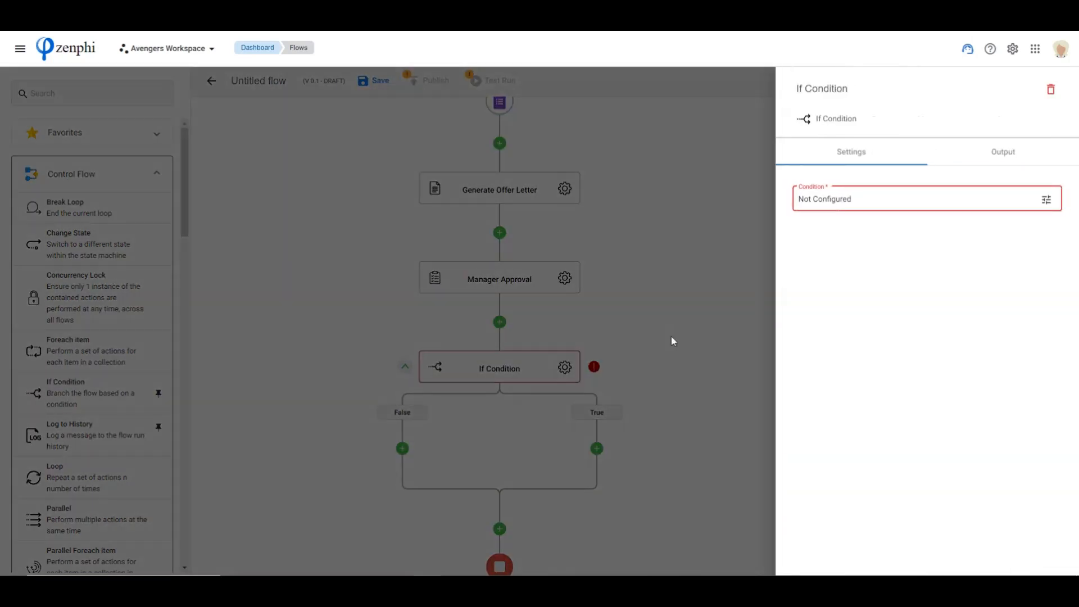
pyautogui.click(1046, 200)
pyautogui.click(444, 159)
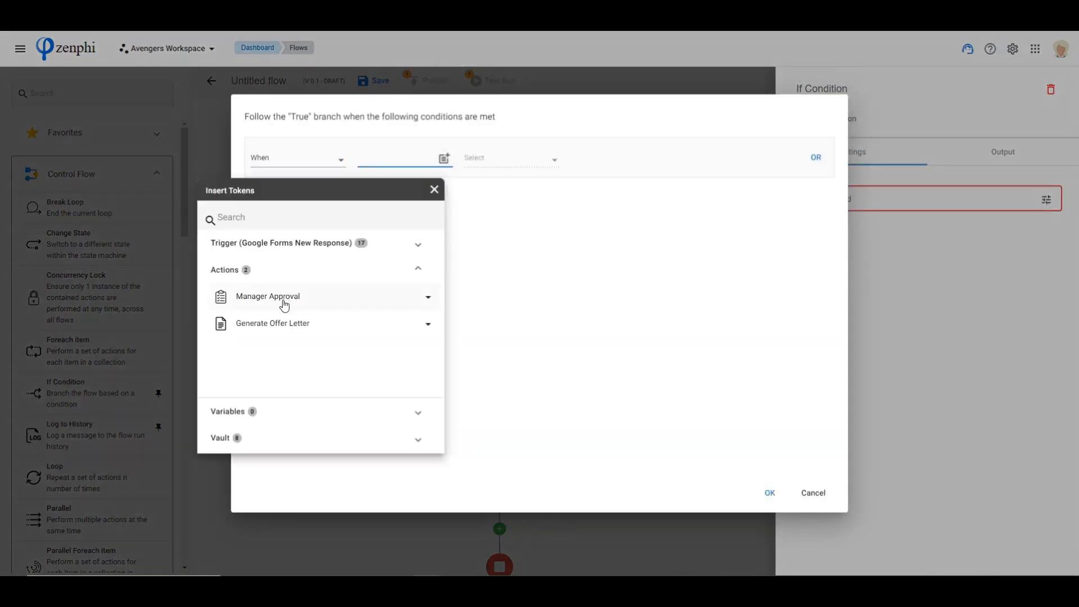
pyautogui.click(288, 302)
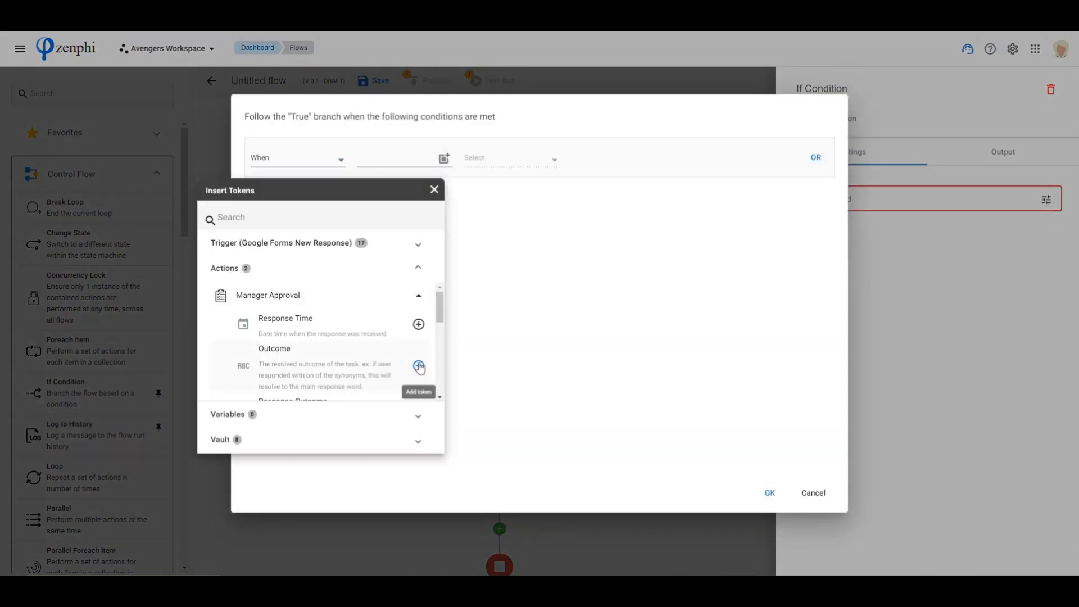
pyautogui.click(418, 366)
# Complete the condition with the operator Equal to (=) and the value "Approve", and close the condition settings
pyautogui.click(511, 161)
pyautogui.click(508, 161)
pyautogui.click(531, 164)
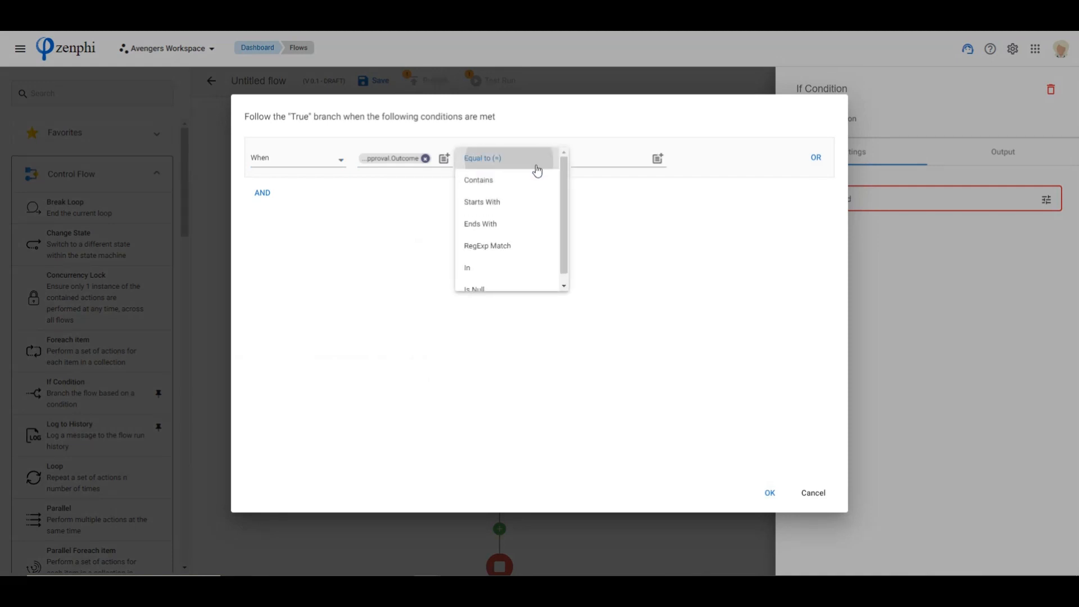
pyautogui.click(607, 162)
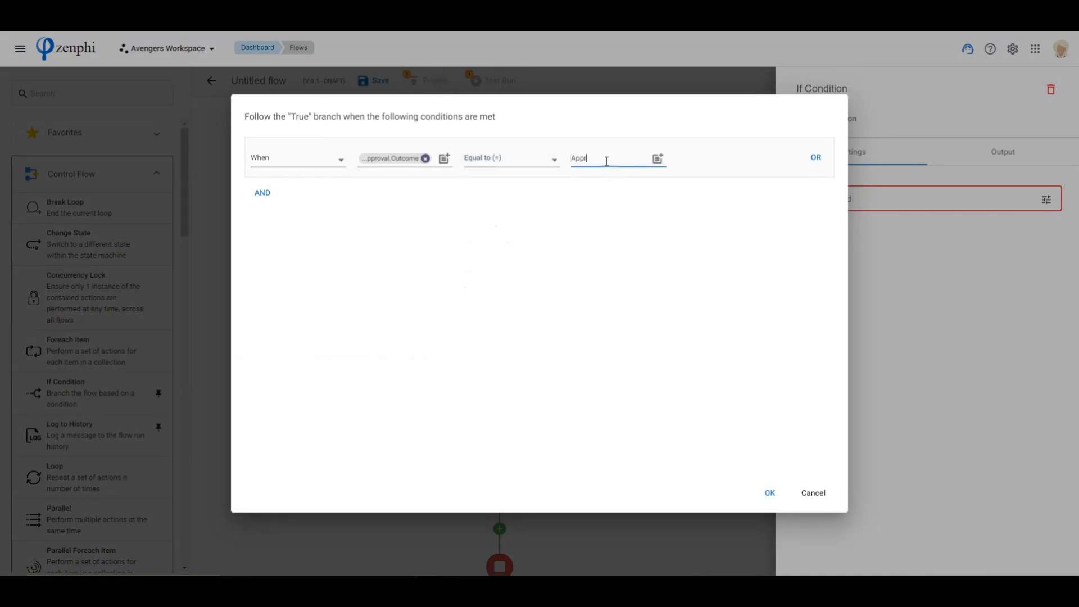
pyautogui.click(770, 493)
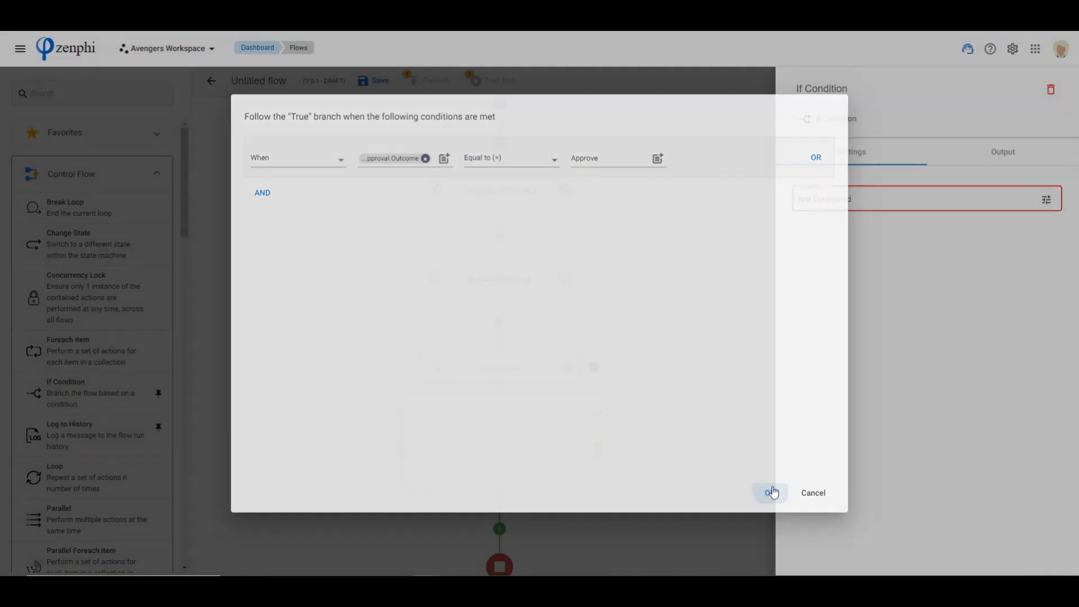
pyautogui.click(660, 424)
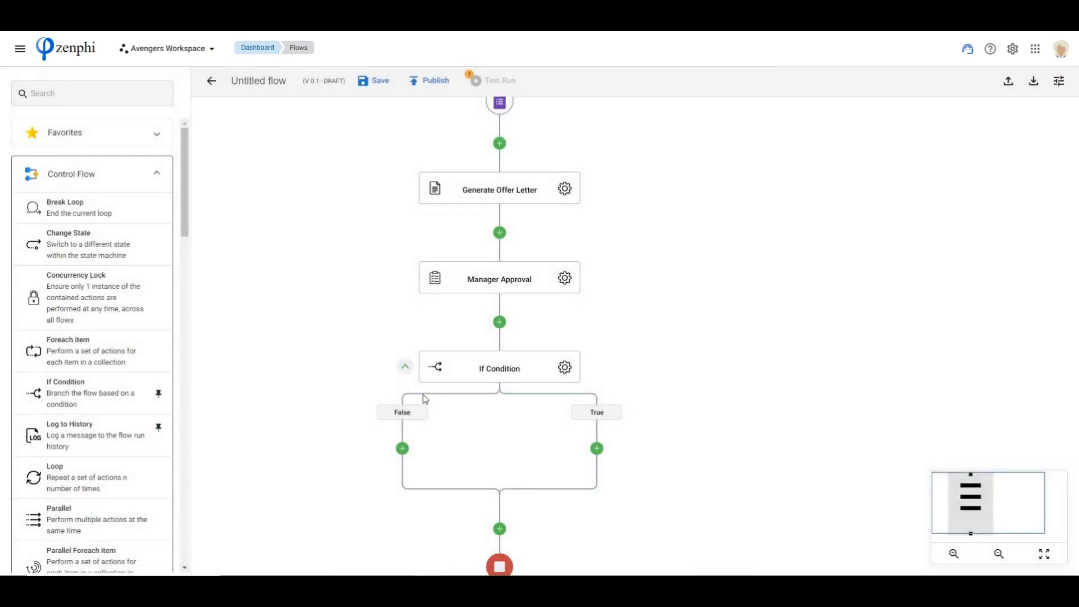
# Add a DocuSign eSign DocuSign Envelope action to the True branch of the If Condition
pyautogui.moveTo(718, 481); pyautogui.dragTo(666, 365)
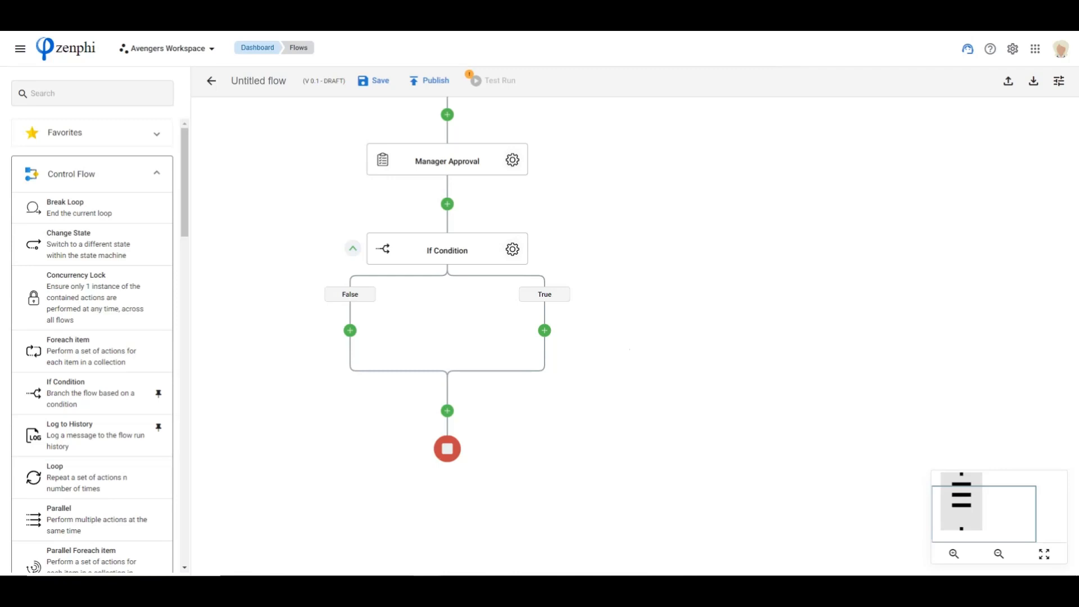
pyautogui.moveTo(634, 294); pyautogui.dragTo(619, 328)
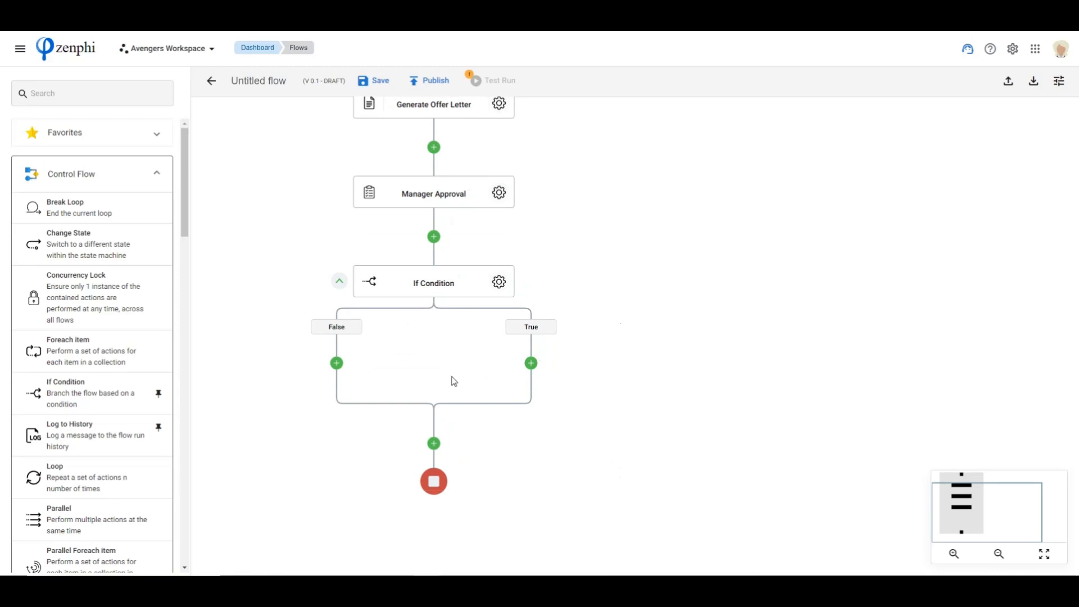
pyautogui.click(80, 177)
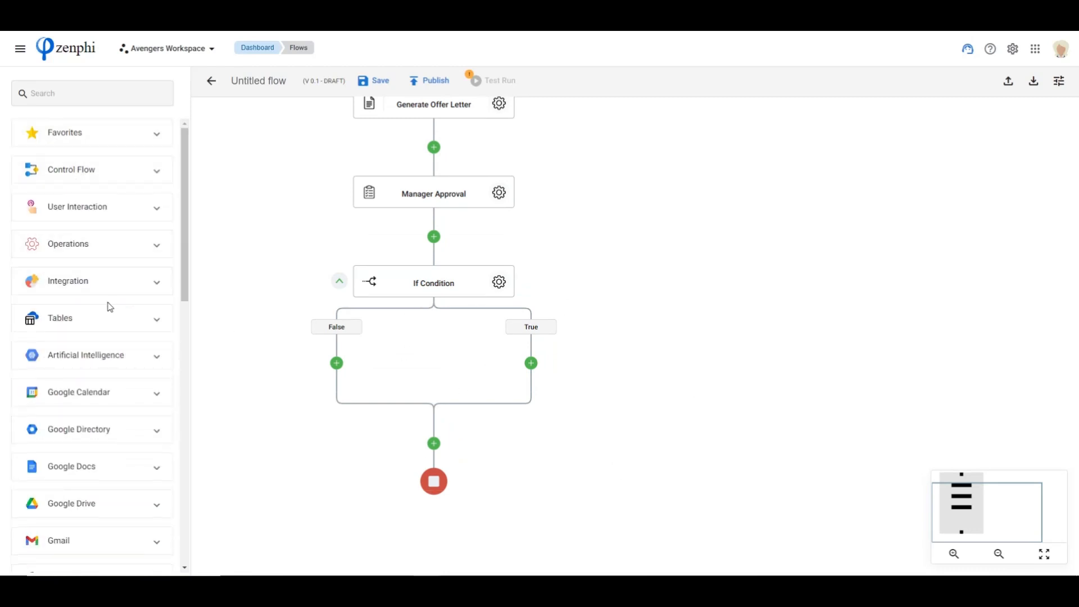
pyautogui.scroll(-8, 109, 306)
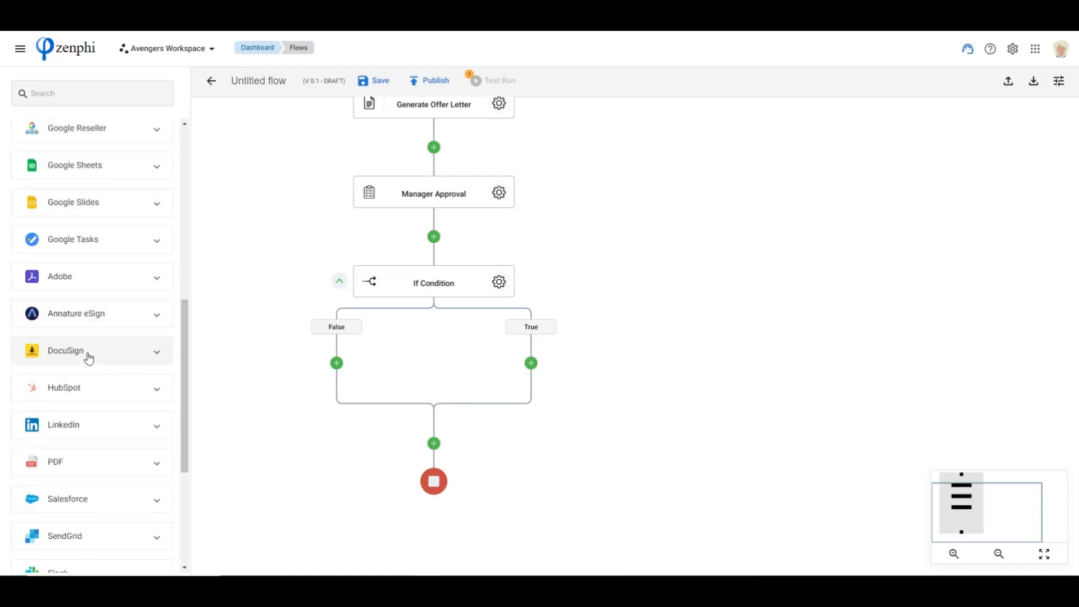
pyautogui.click(89, 358)
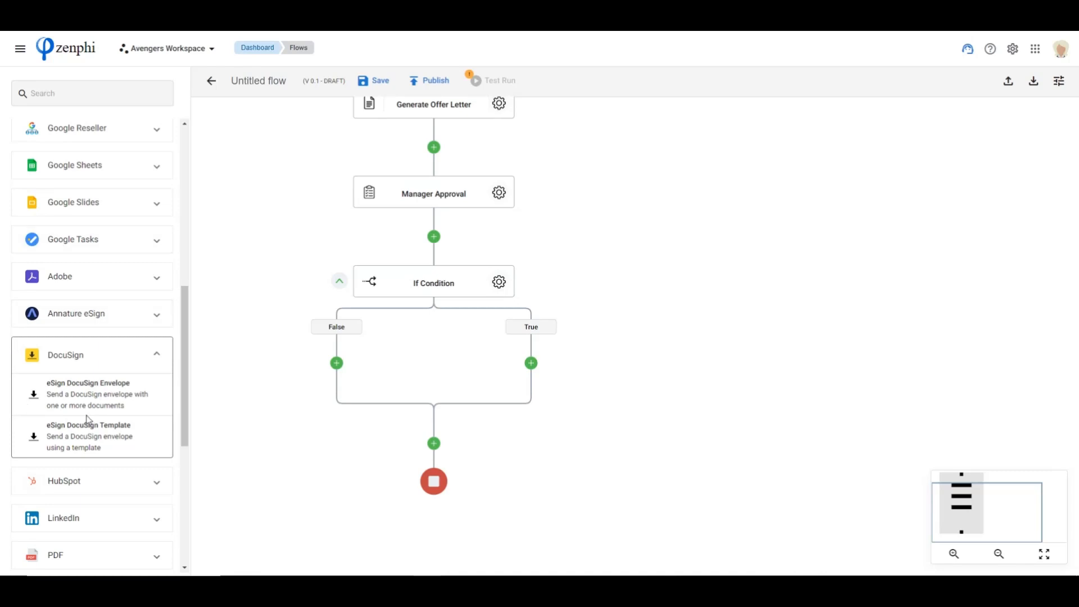
pyautogui.moveTo(88, 398); pyautogui.dragTo(533, 370)
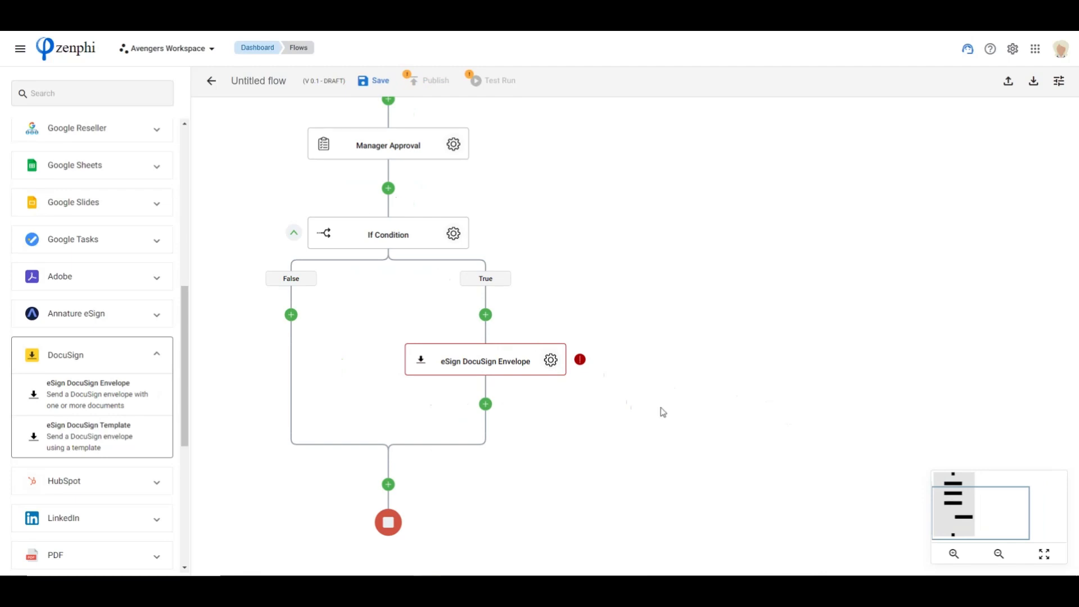
# Rename the DocuSign envelope action to "eSign Offer Letter"
pyautogui.click(551, 361)
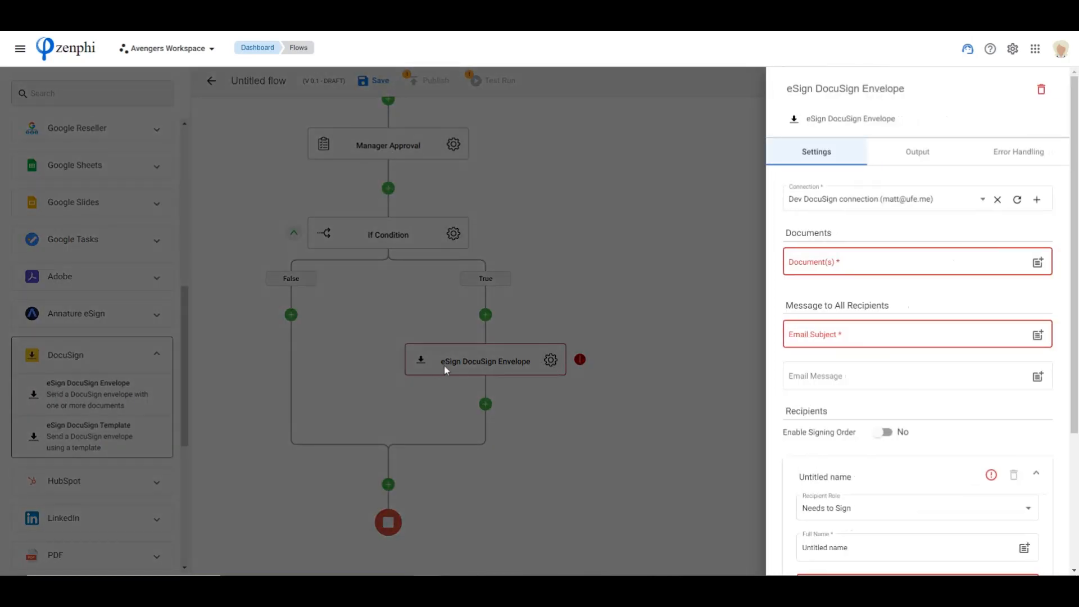
pyautogui.moveTo(816, 88); pyautogui.dragTo(960, 93)
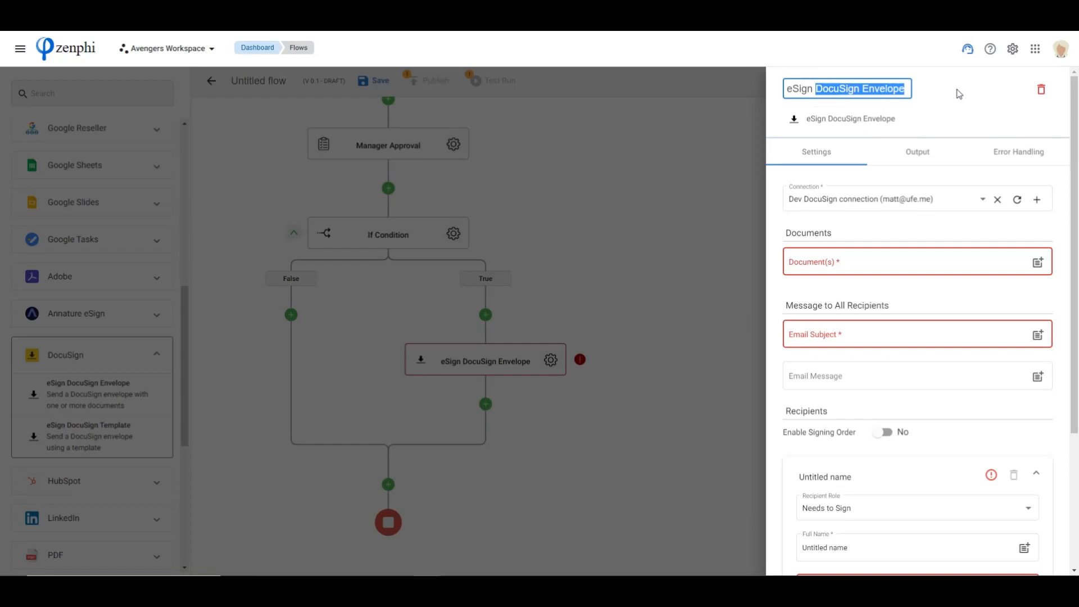
pyautogui.write('Offer')
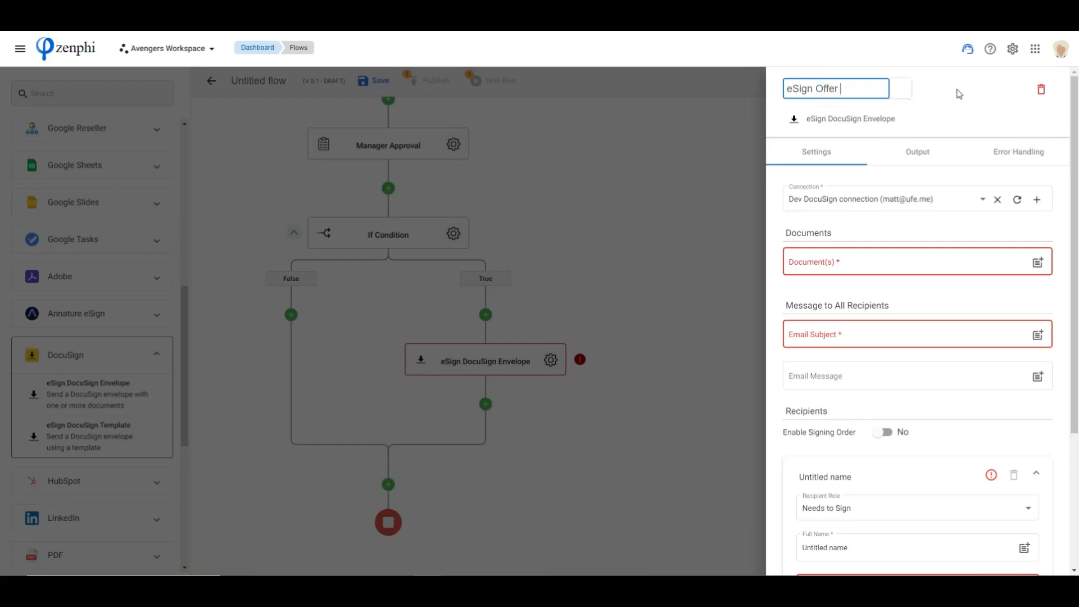
pyautogui.write(' Letter')
pyautogui.press('Return')
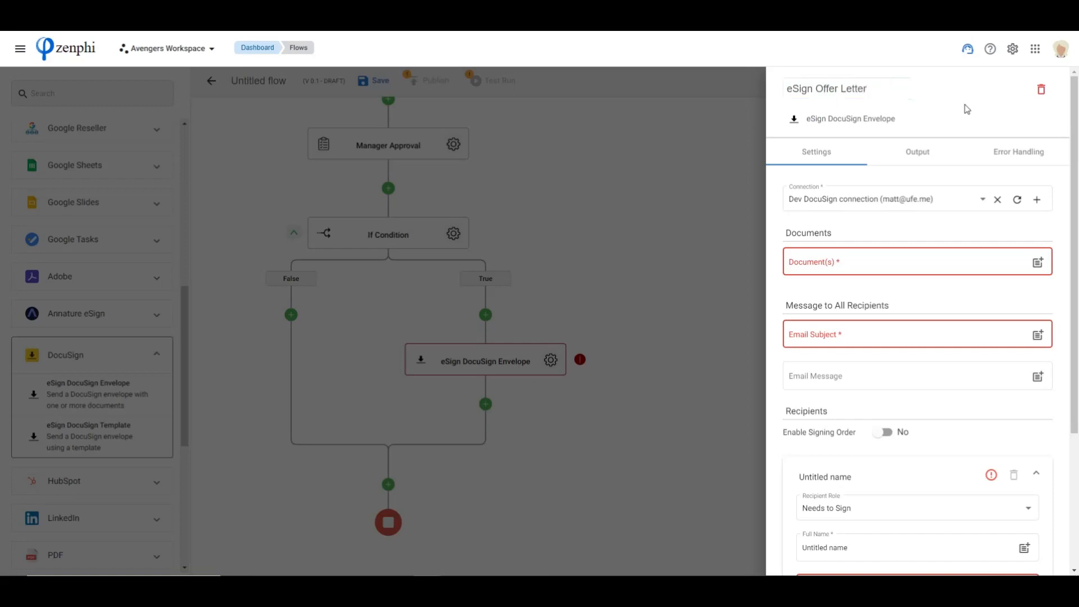
# Insert the PDF File token from Generate Offer Letter as the document of the DocuSign envelope
pyautogui.click(1038, 262)
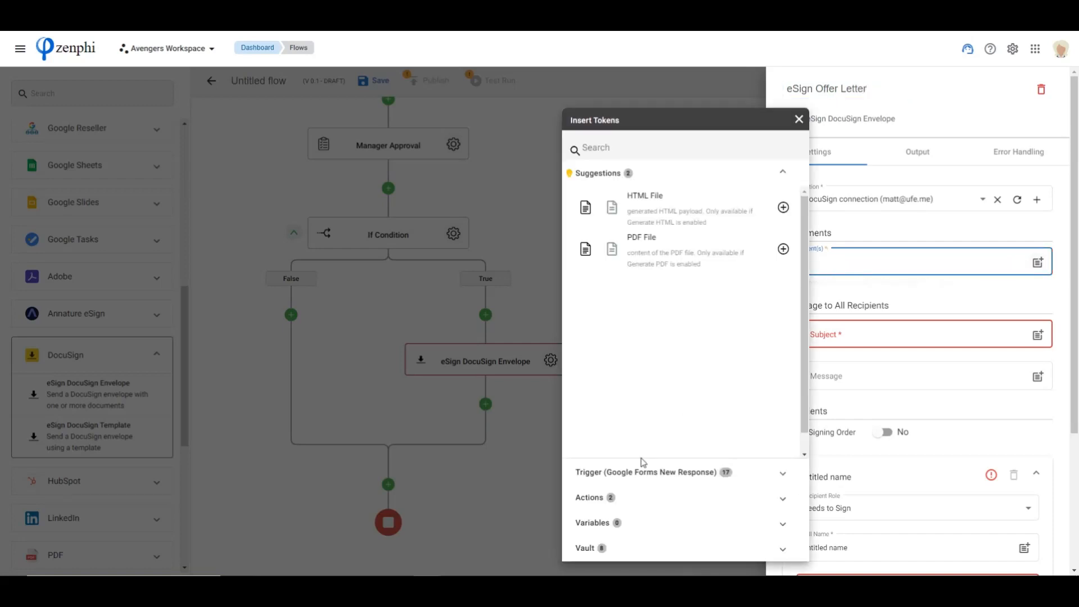
pyautogui.click(610, 499)
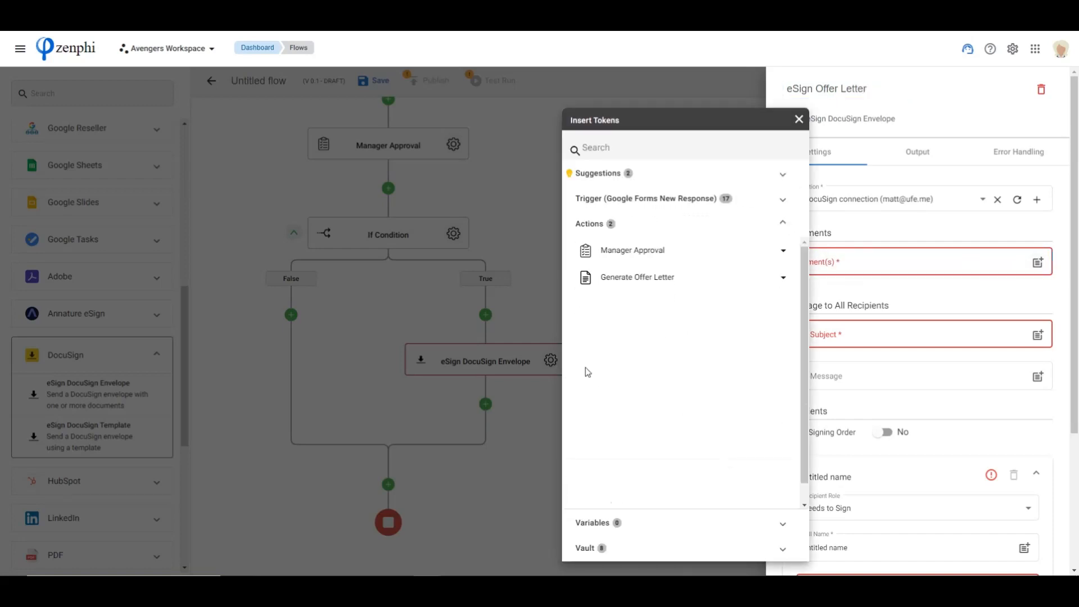
pyautogui.click(634, 283)
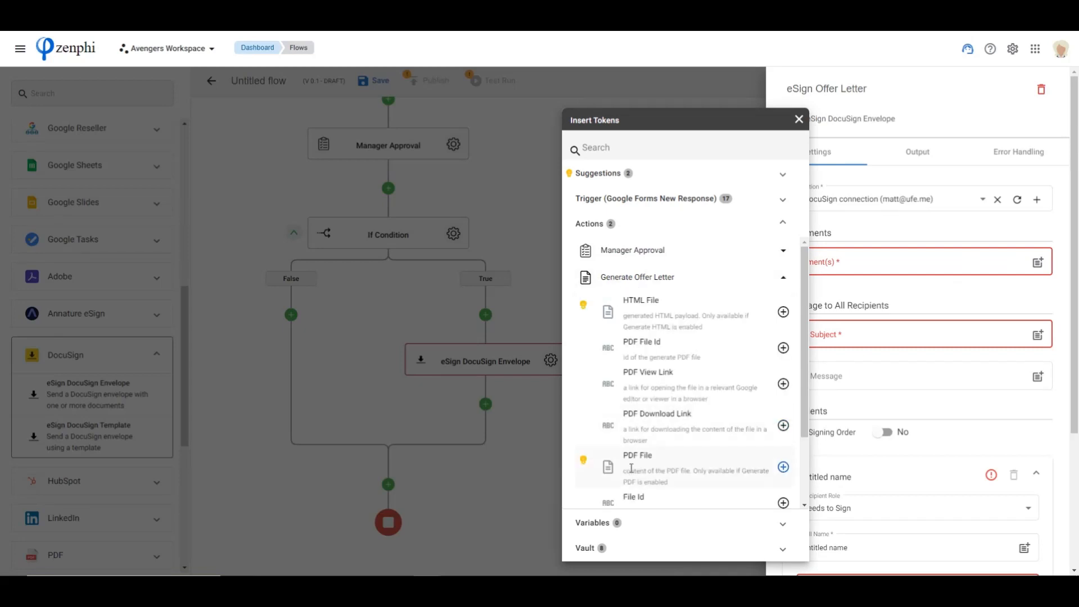
pyautogui.click(783, 467)
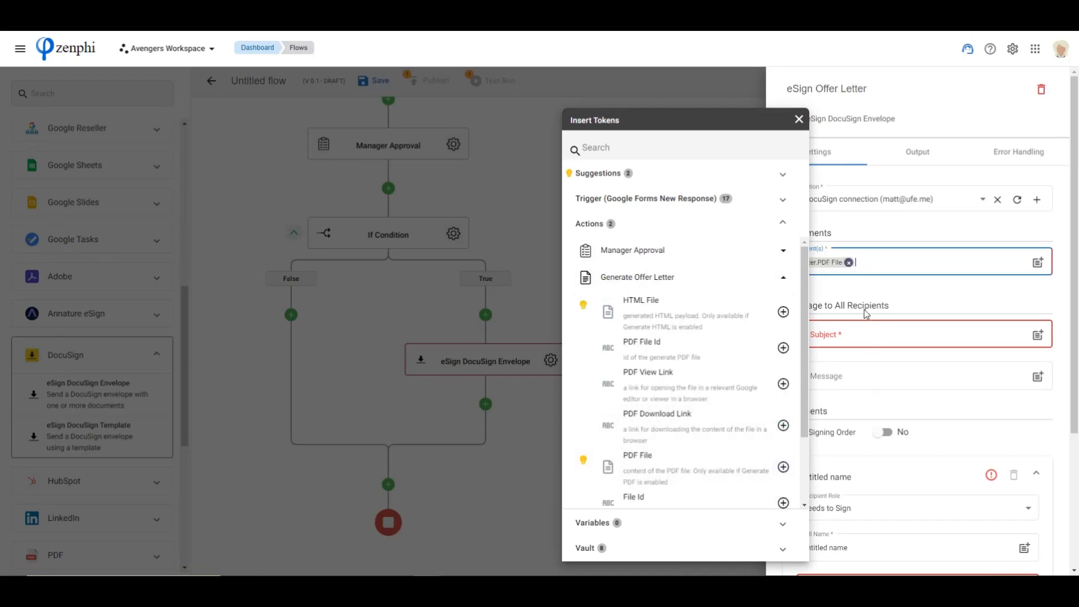
pyautogui.click(863, 292)
# Set the email subject for all envelope recipients to "Welcome to Acme"
pyautogui.click(843, 331)
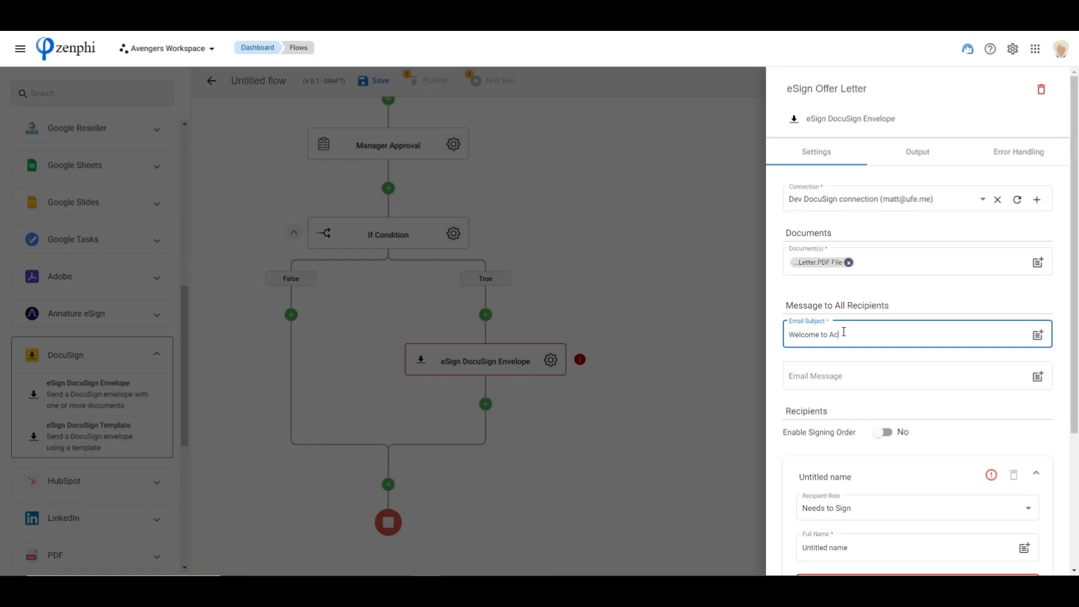
pyautogui.write('Welcome to Acme')
pyautogui.moveTo(849, 335); pyautogui.dragTo(830, 334)
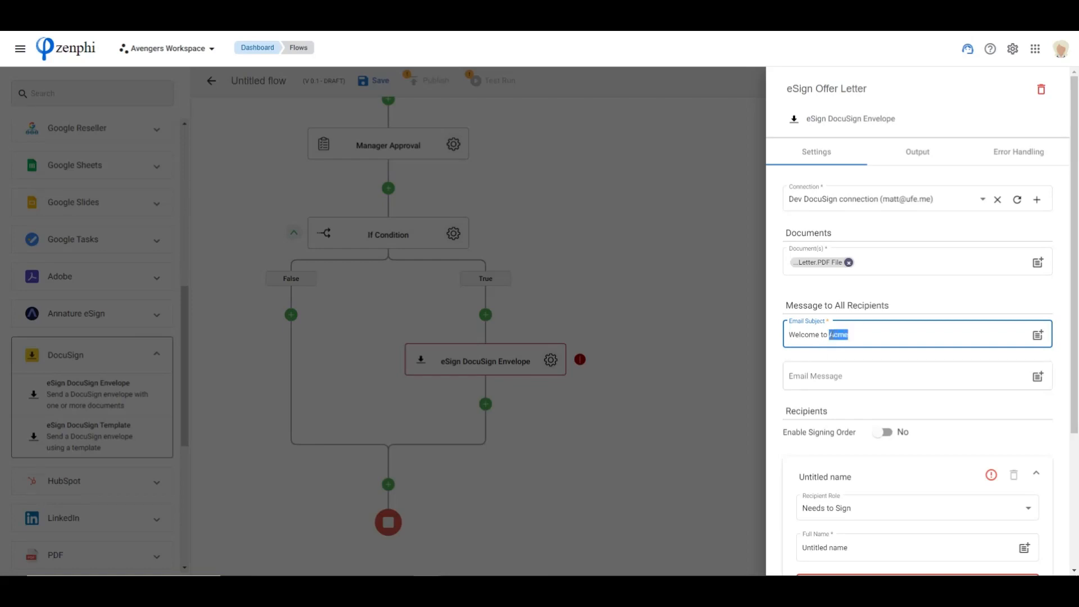
pyautogui.click(838, 358)
pyautogui.scroll(-2, 849, 383)
pyautogui.click(815, 262)
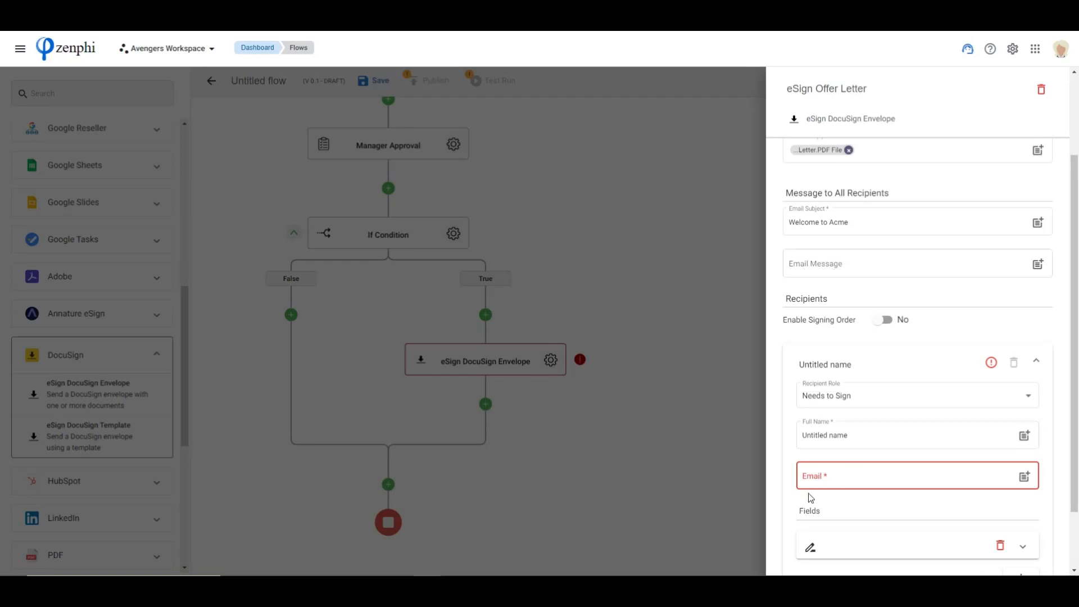
# Replace the recipient's placeholder full name with the First Name and Last Name form tokens
pyautogui.scroll(-2, 880, 523)
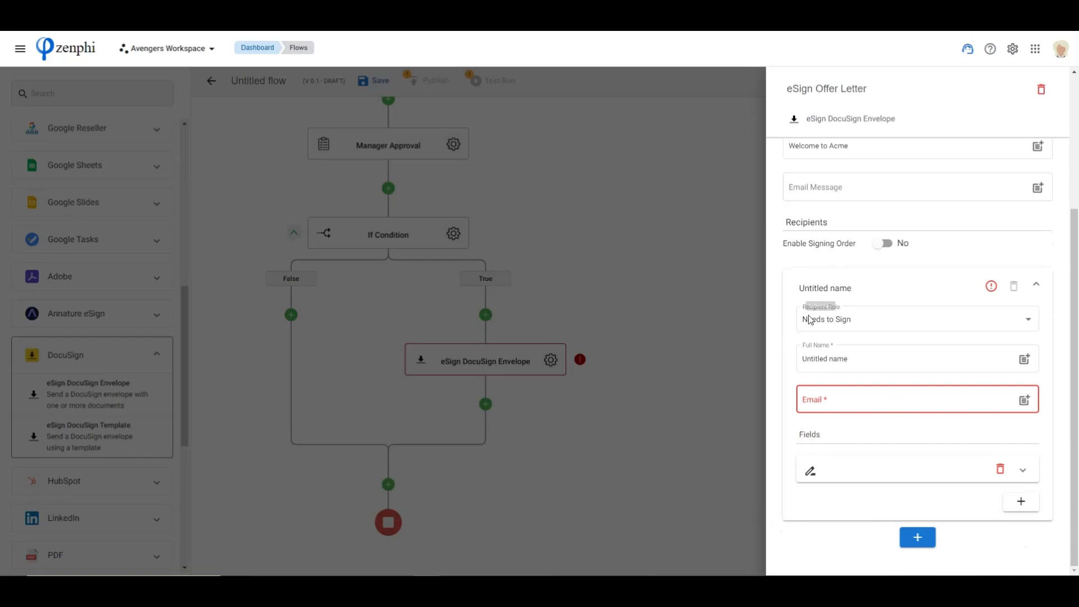
pyautogui.tripleClick(872, 364)
pyautogui.press('BackSpace')
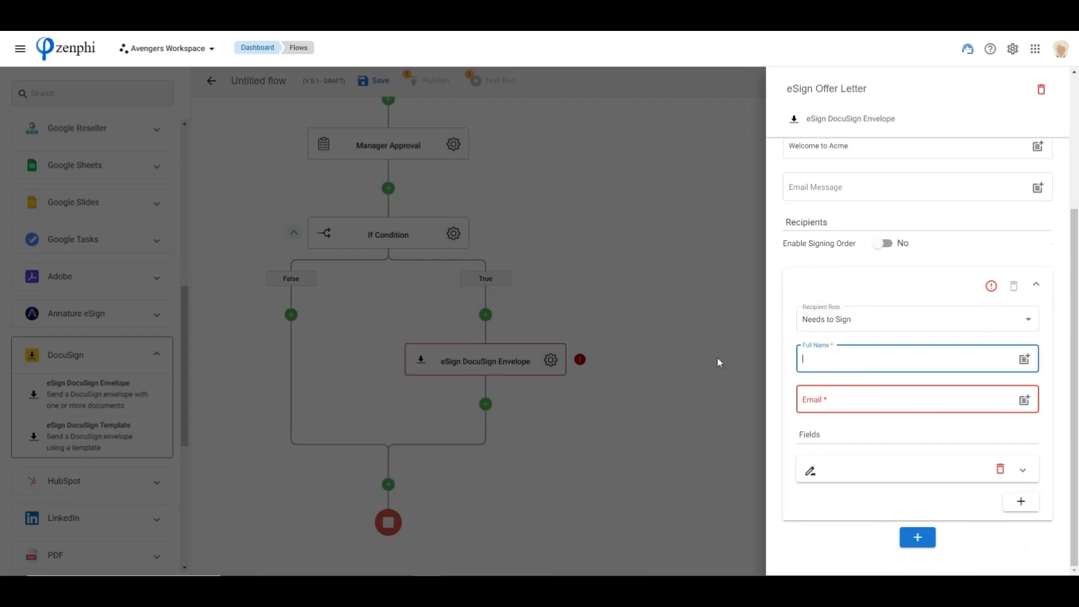
pyautogui.write('@fir')
pyautogui.press('Return')
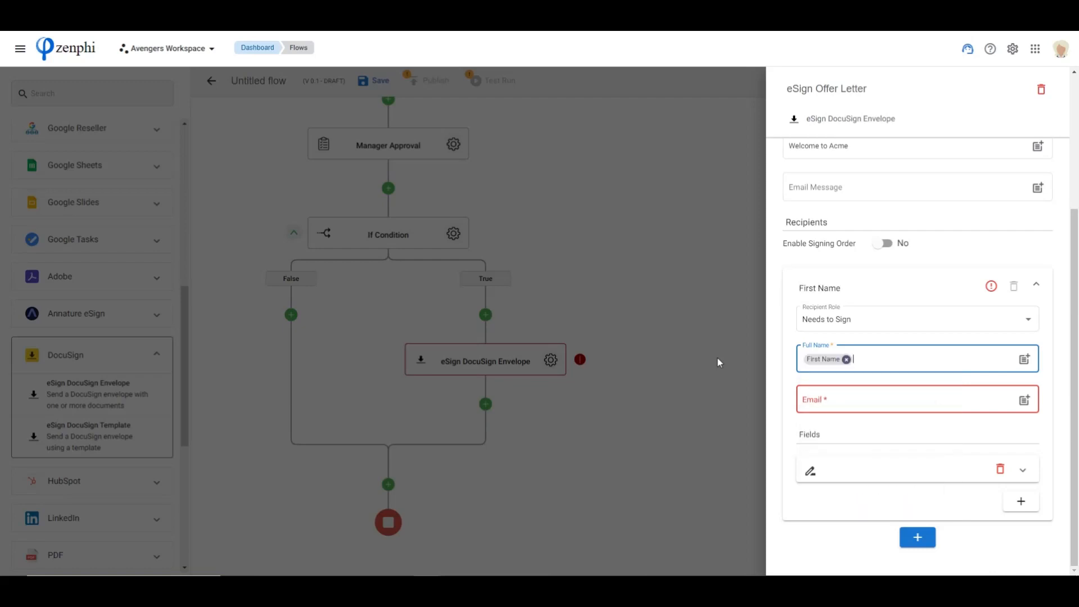
pyautogui.write('@la')
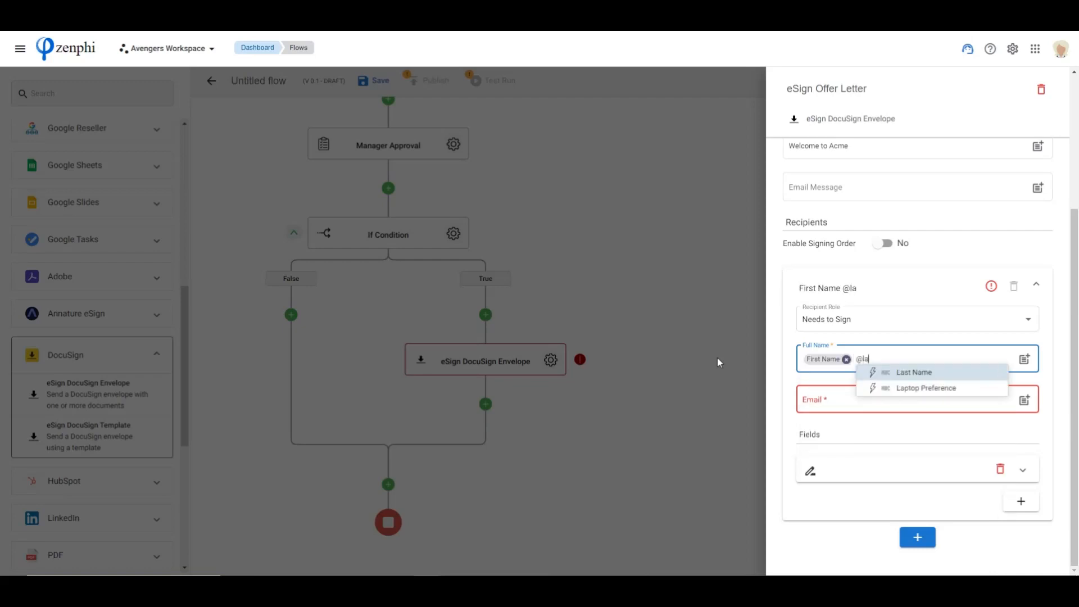
pyautogui.press('Return')
# Insert the Personal Email Address form token as the recipient's email and expand the recipient's signature field
pyautogui.click(849, 402)
pyautogui.write('@')
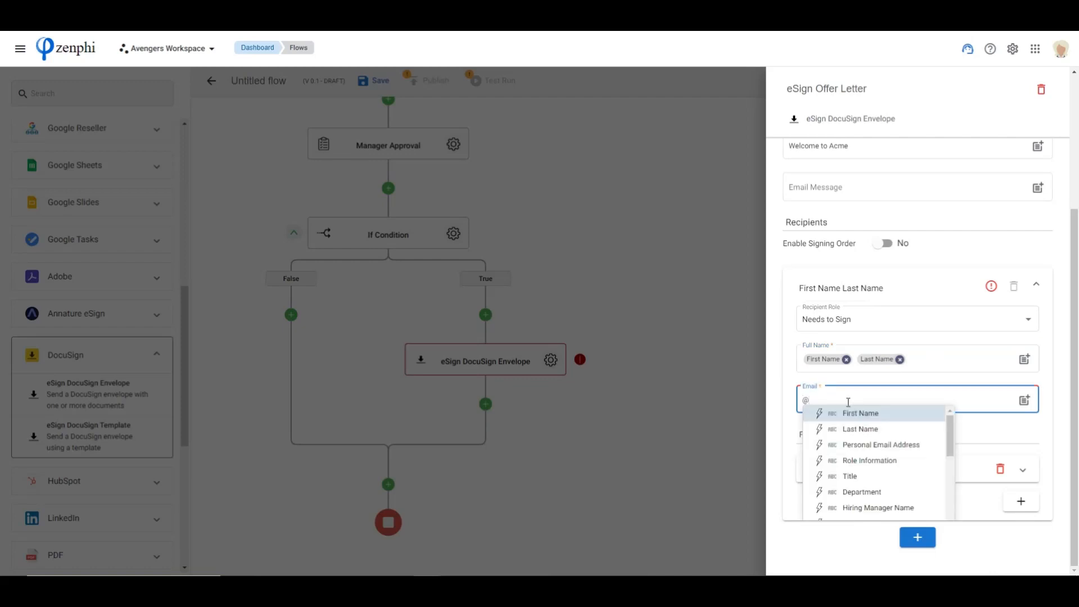
pyautogui.click(881, 445)
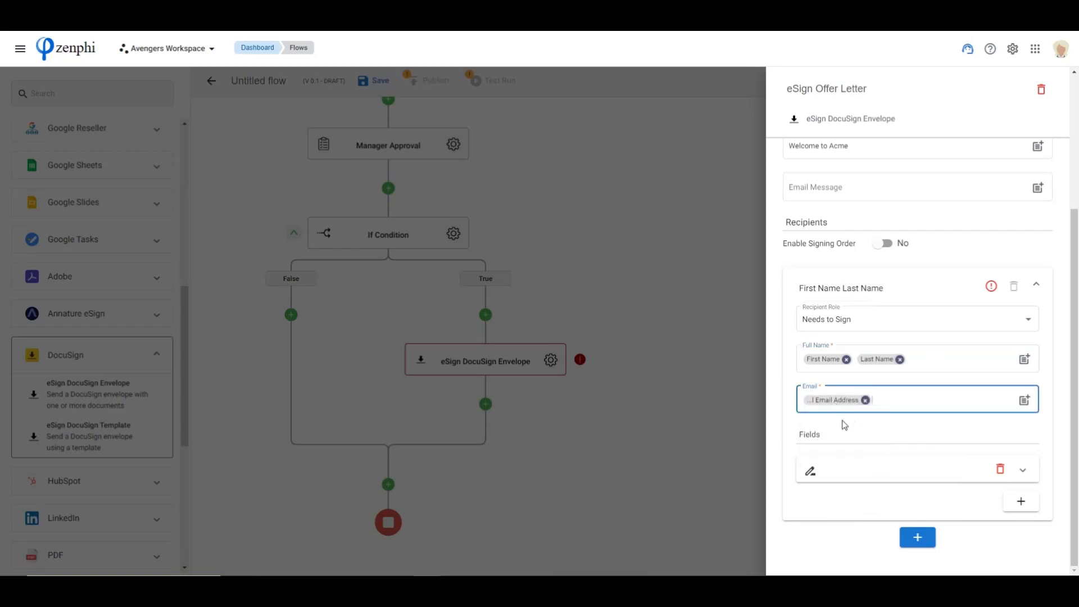
pyautogui.scroll(-2, 916, 399)
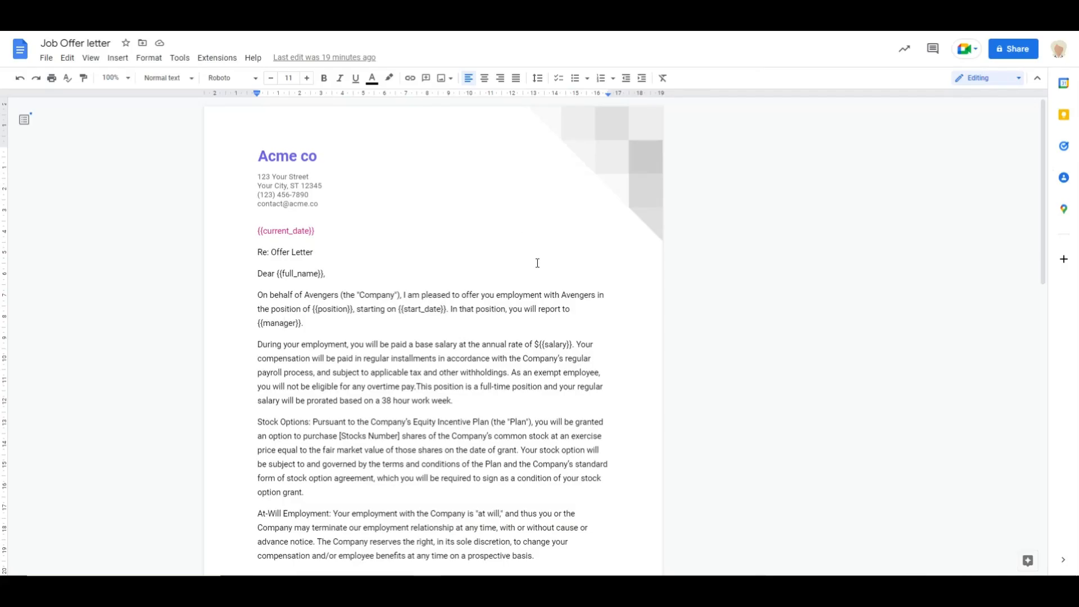
# Switch to the Job Offer letter in Google Docs and check its signature block for hidden signature and date placeholders
pyautogui.scroll(-15, 535, 260)
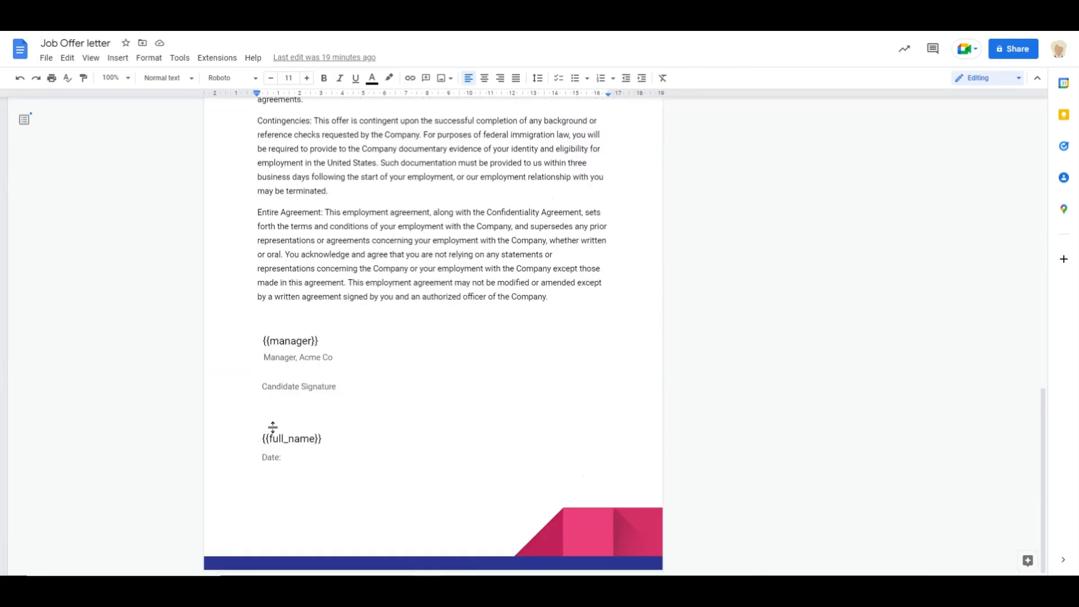
pyautogui.moveTo(247, 349)
pyautogui.mouseDown()
pyautogui.moveTo(261, 342)
pyautogui.moveTo(376, 463)
pyautogui.mouseUp()
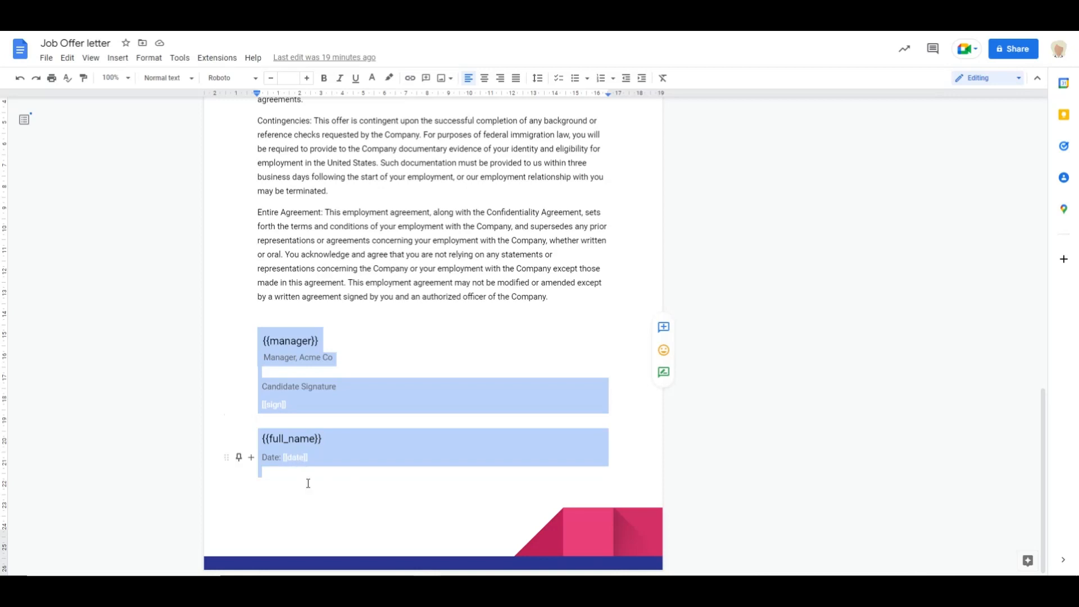
pyautogui.click(345, 505)
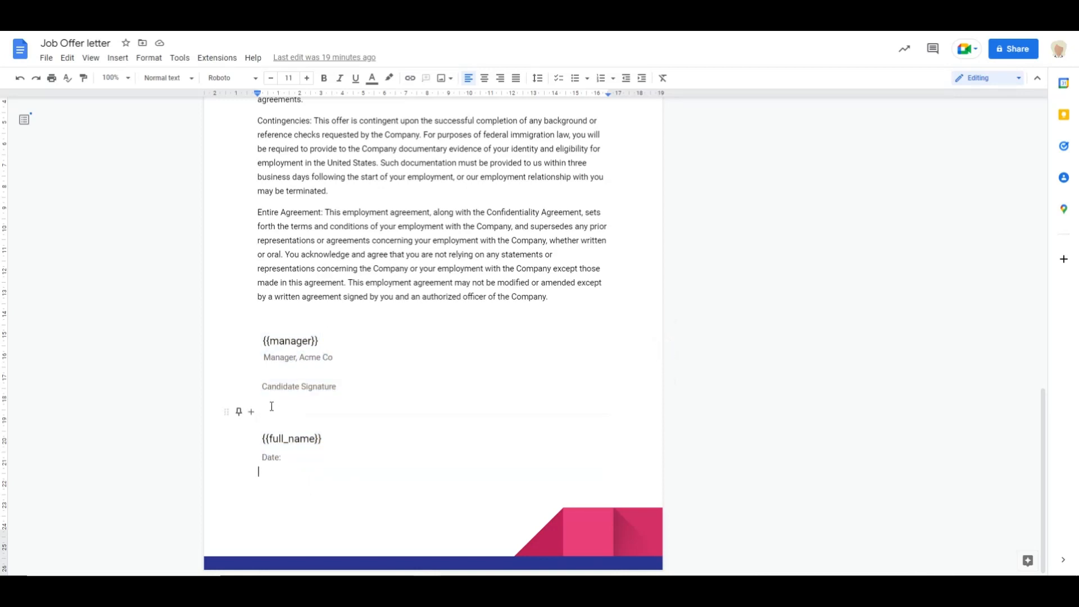
pyautogui.click(303, 409)
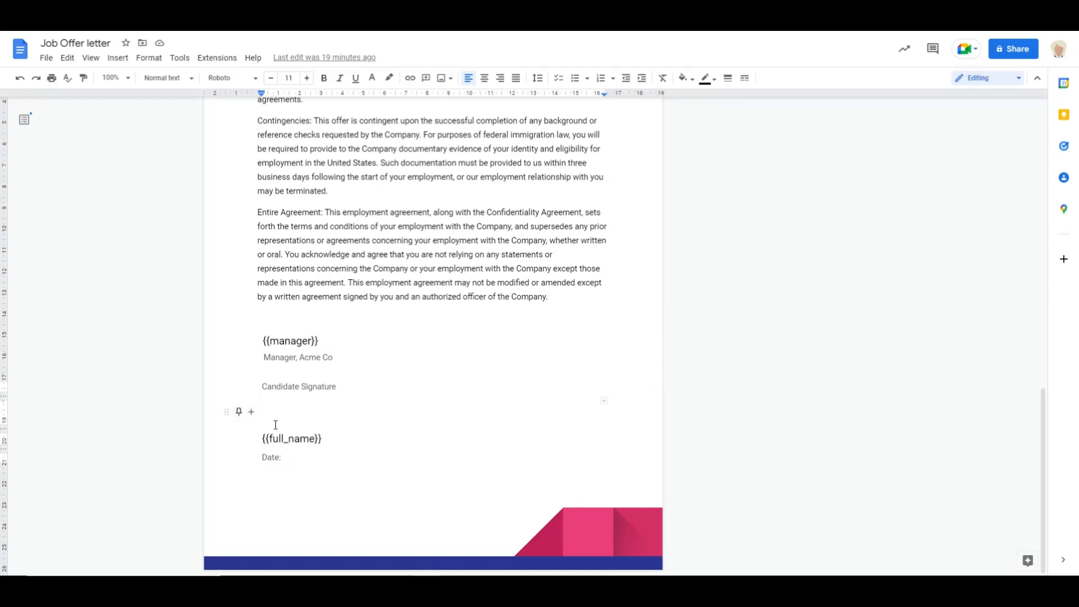
# Highlight the offer letter's signature block again and undo the accidental layout change
pyautogui.click(302, 396)
pyautogui.moveTo(302, 397); pyautogui.dragTo(304, 407)
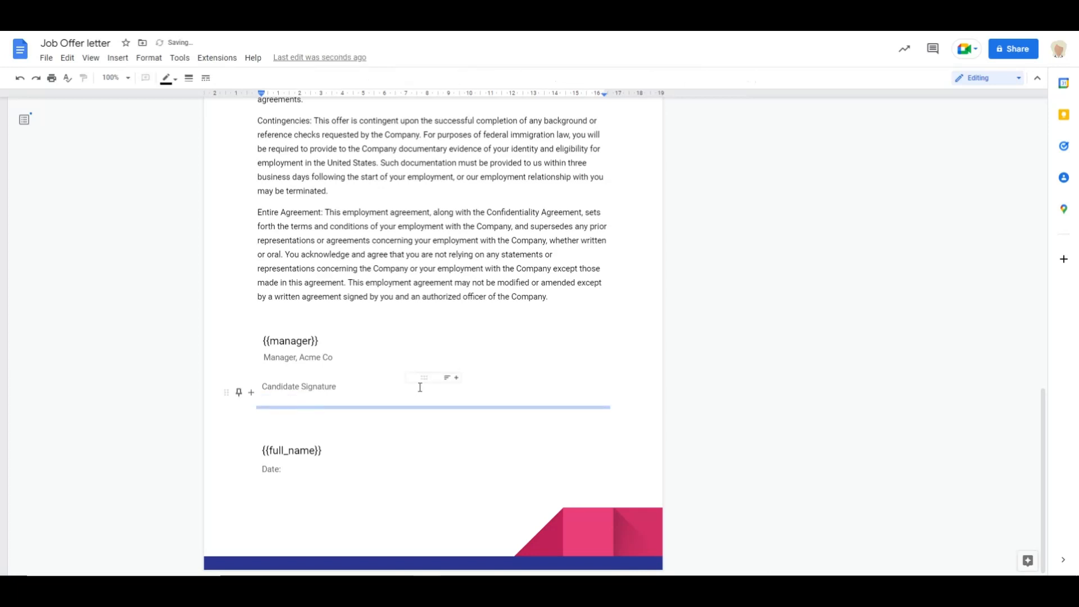
pyautogui.moveTo(258, 341); pyautogui.dragTo(369, 484)
pyautogui.moveTo(284, 415); pyautogui.dragTo(345, 507)
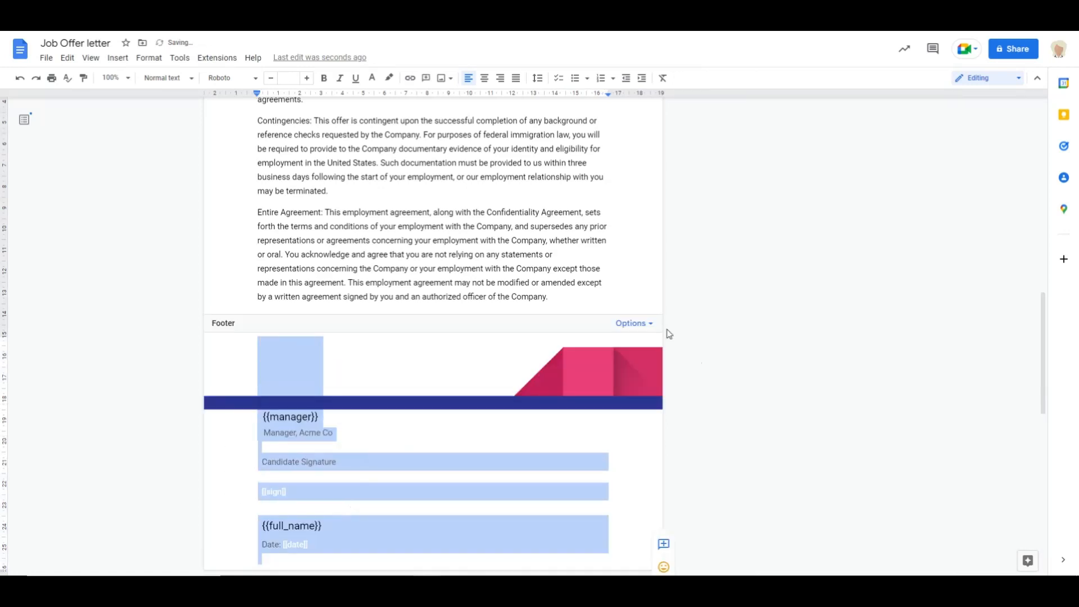
pyautogui.click(585, 272)
pyautogui.hotkey('ctrl', 'z')
pyautogui.click(515, 226)
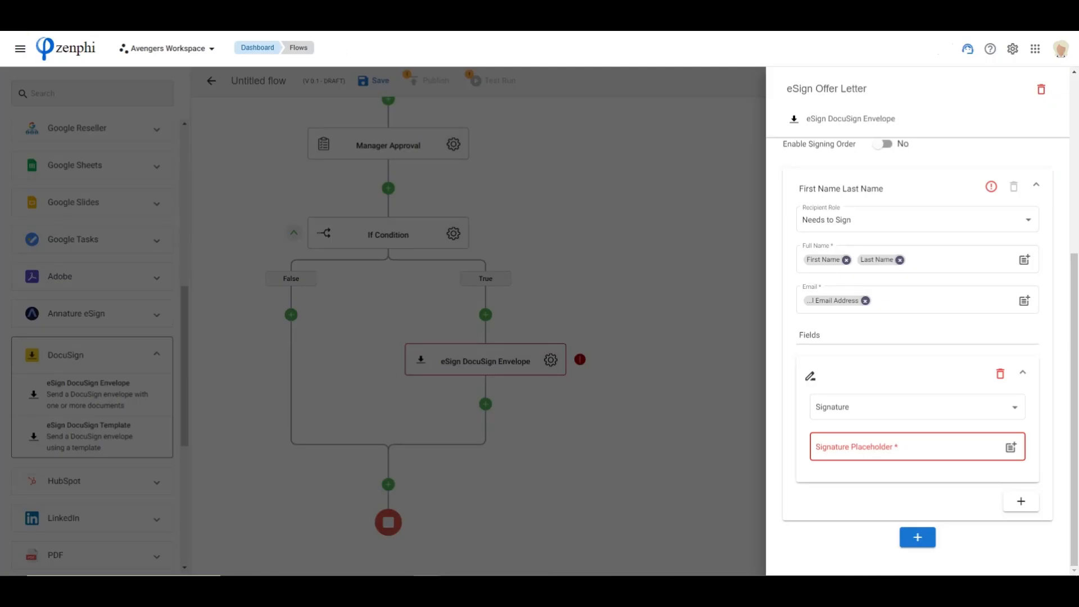
# In the Zenphi envelope settings, set the signature placeholder to "[[sign]]" and add a Sign date field for the recipient
pyautogui.click(877, 448)
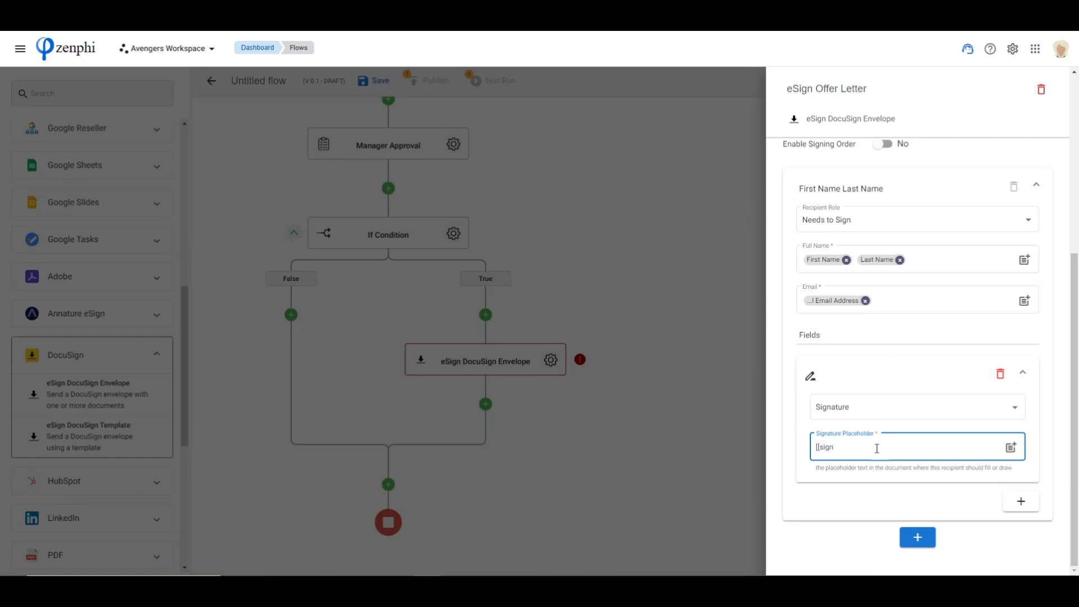
pyautogui.write('[[sign]]')
pyautogui.click(1022, 501)
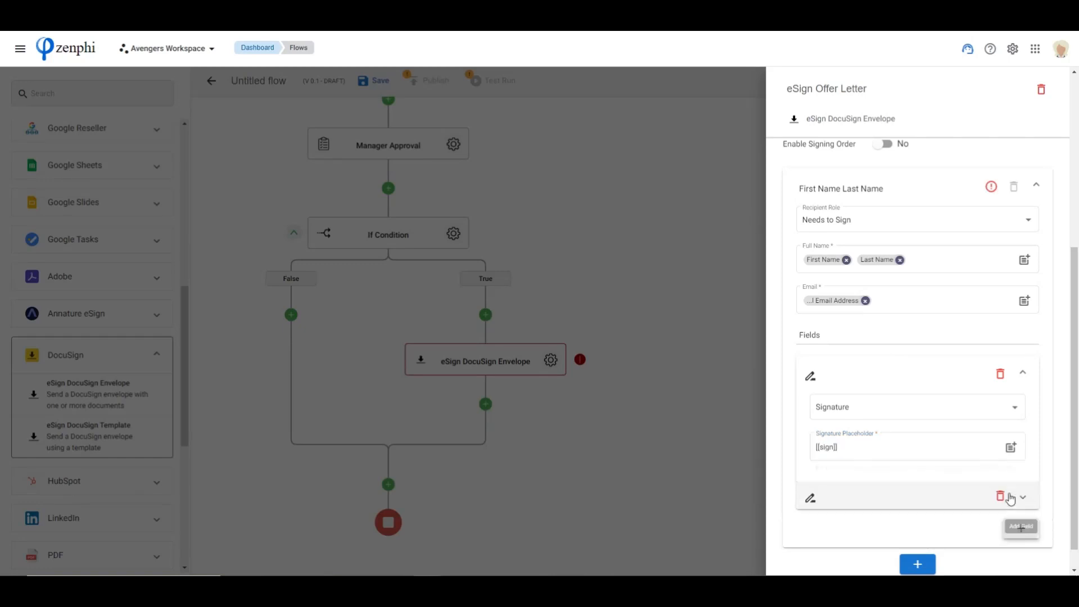
pyautogui.scroll(-1, 855, 479)
pyautogui.click(855, 479)
pyautogui.scroll(-2, 843, 421)
pyautogui.click(853, 412)
pyautogui.click(846, 457)
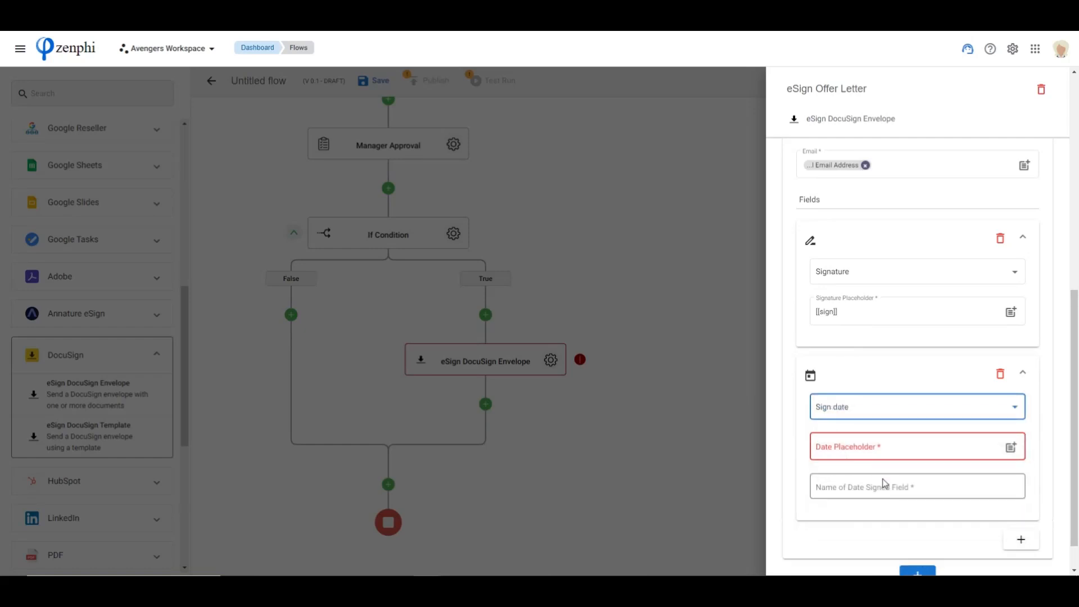
# Set the date placeholder to "[[date]]", name the date signed field "SignDate", and close the envelope settings
pyautogui.click(876, 450)
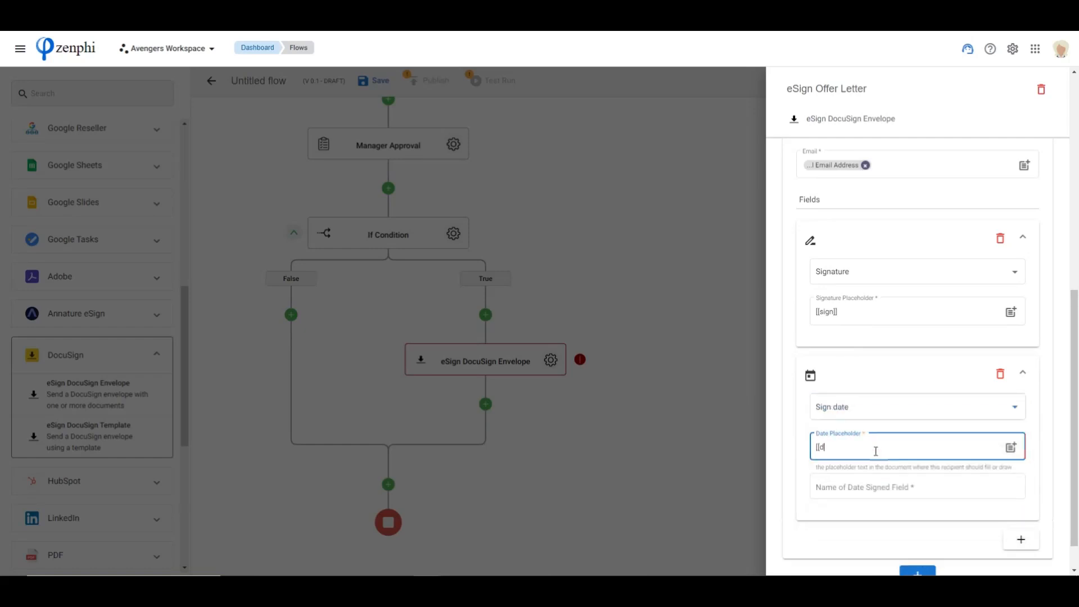
pyautogui.write('[[date]]')
pyautogui.click(869, 488)
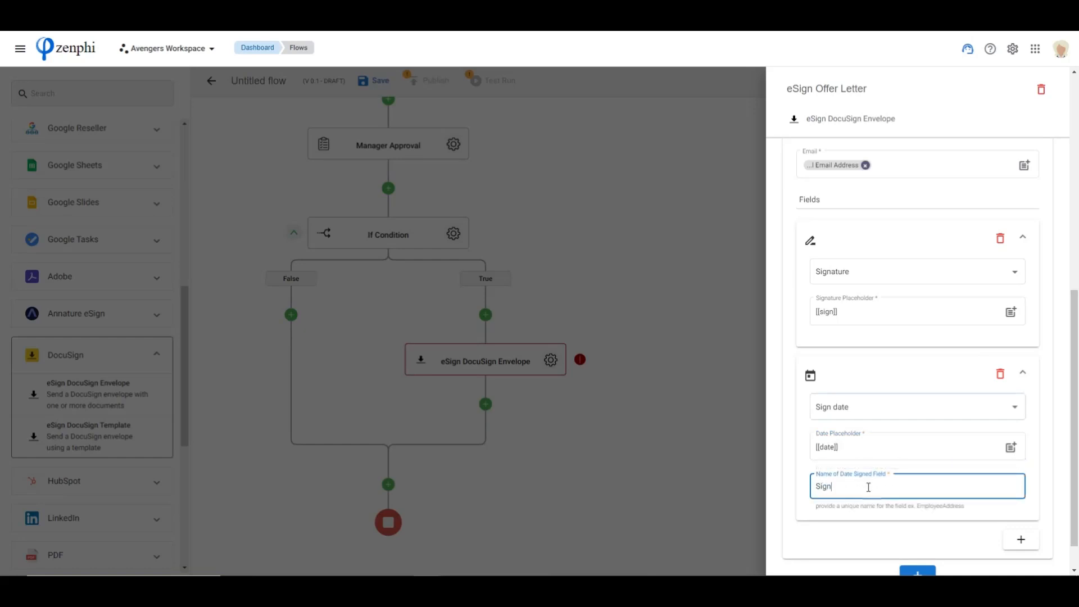
pyautogui.write('SignDate')
pyautogui.click(836, 537)
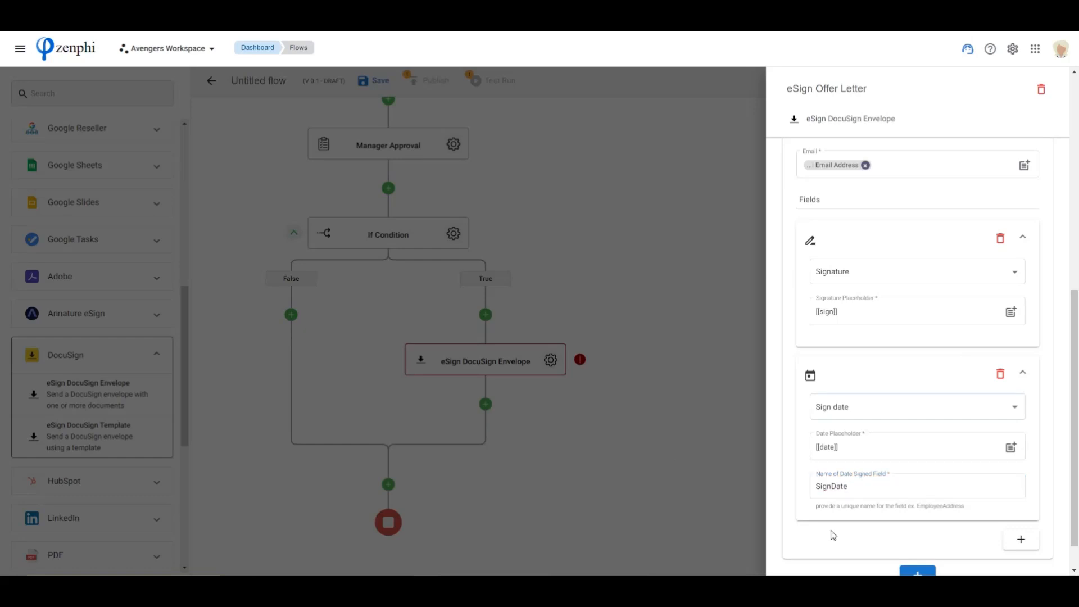
pyautogui.scroll(5, 935, 410)
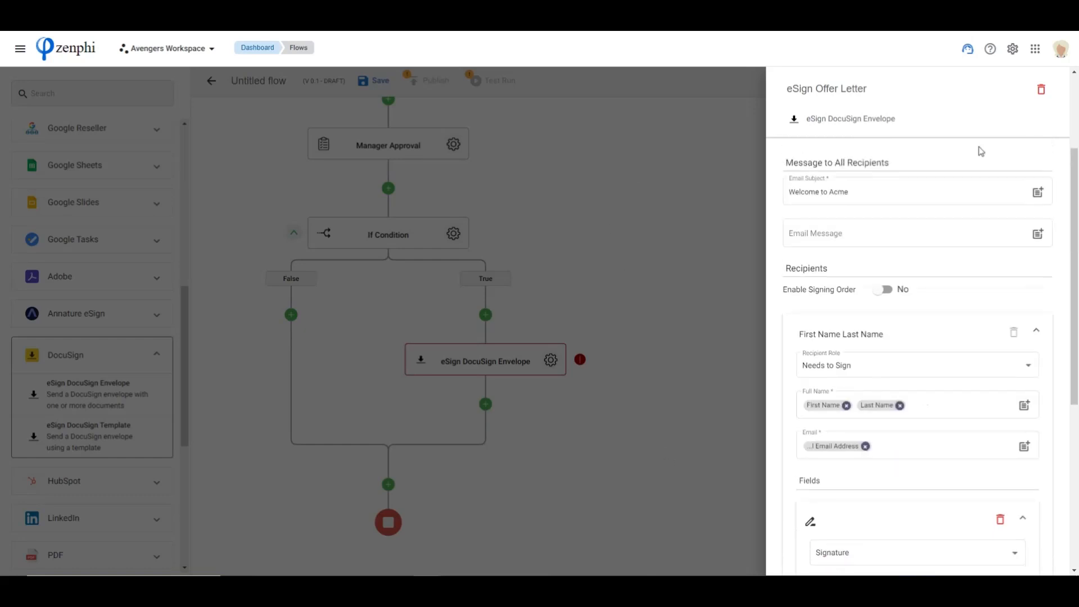
pyautogui.scroll(3, 950, 430)
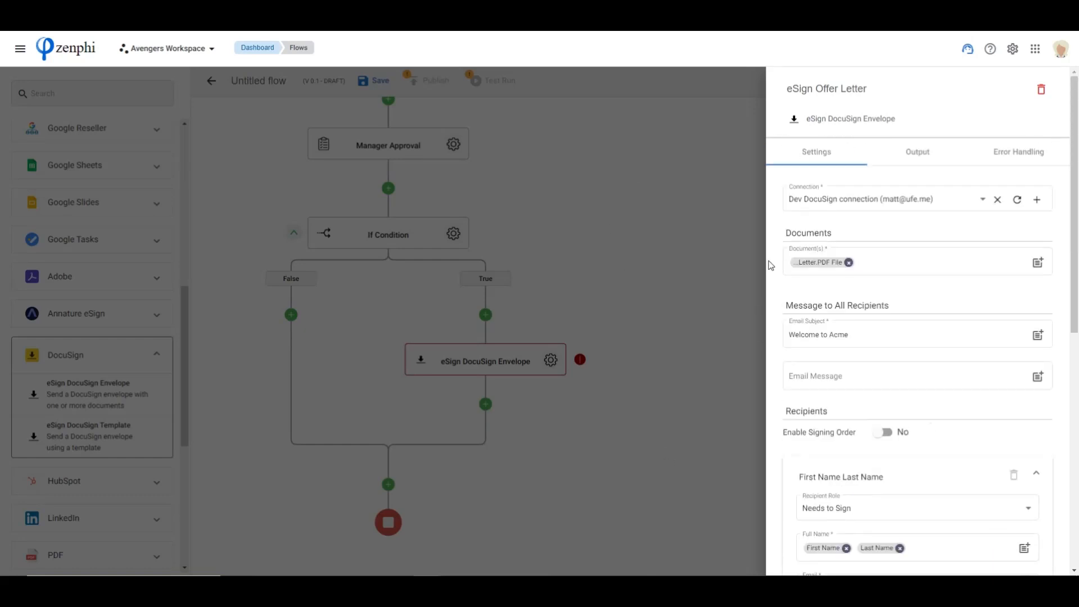
pyautogui.scroll(-6, 1027, 391)
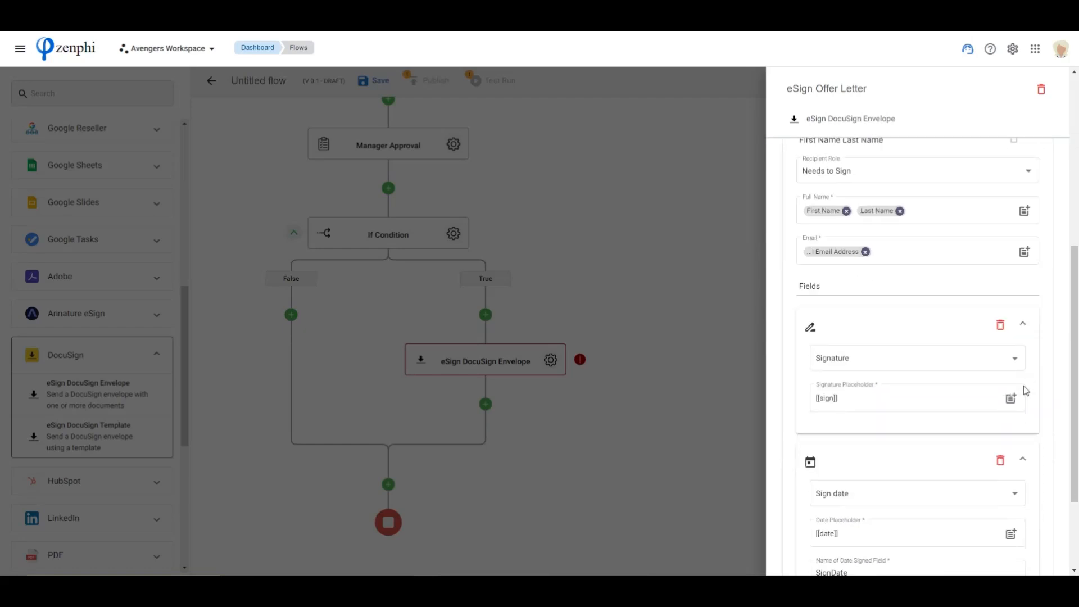
pyautogui.scroll(-2, 1023, 394)
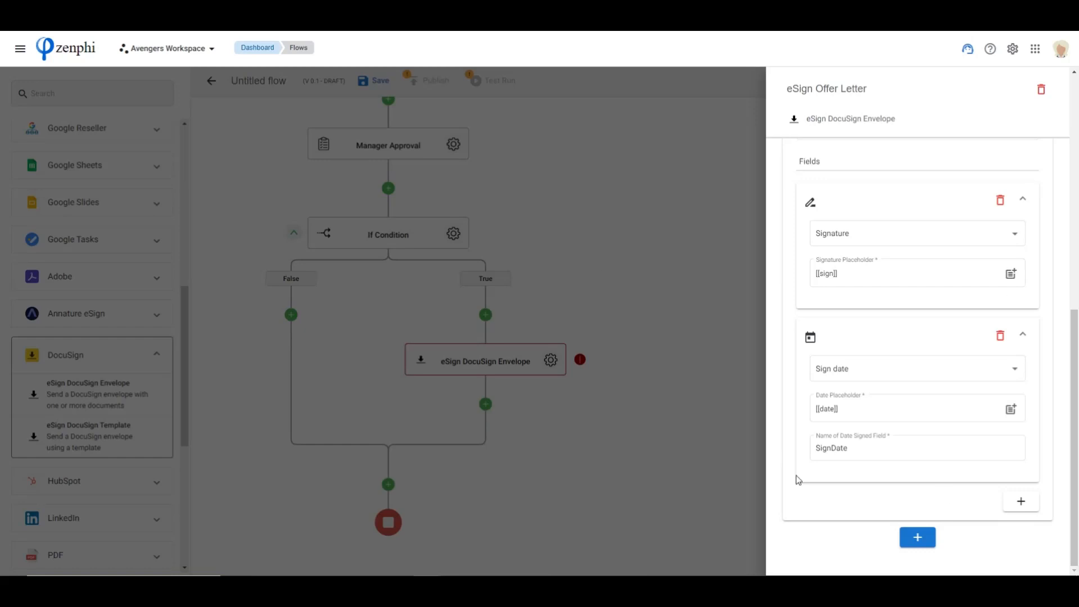
pyautogui.click(641, 414)
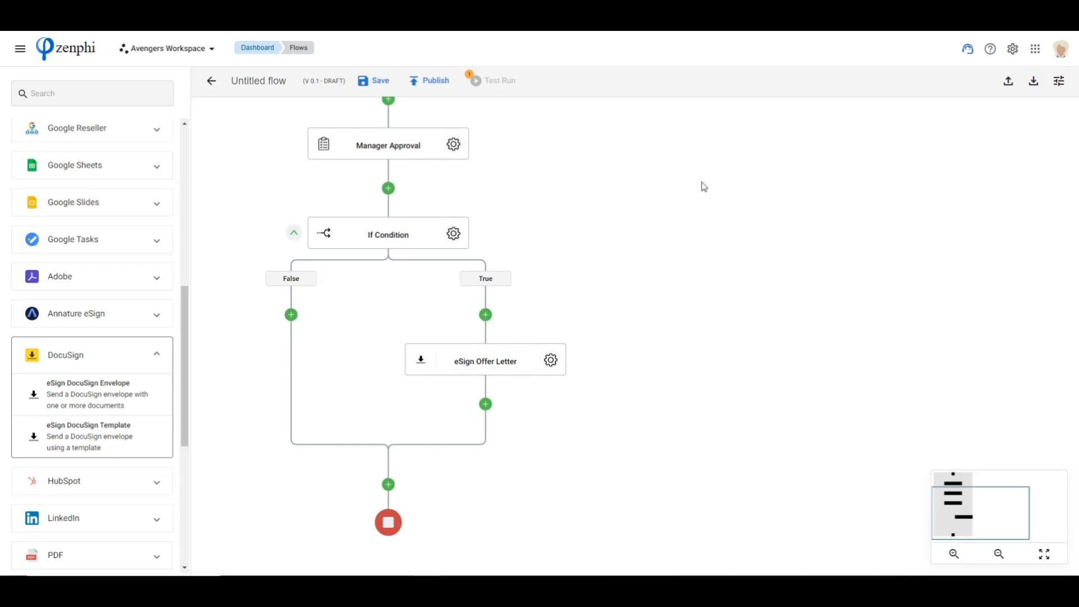
# Add a Control Flow If Condition action directly after eSign Offer Letter in the True branch
pyautogui.scroll(10, 53, 238)
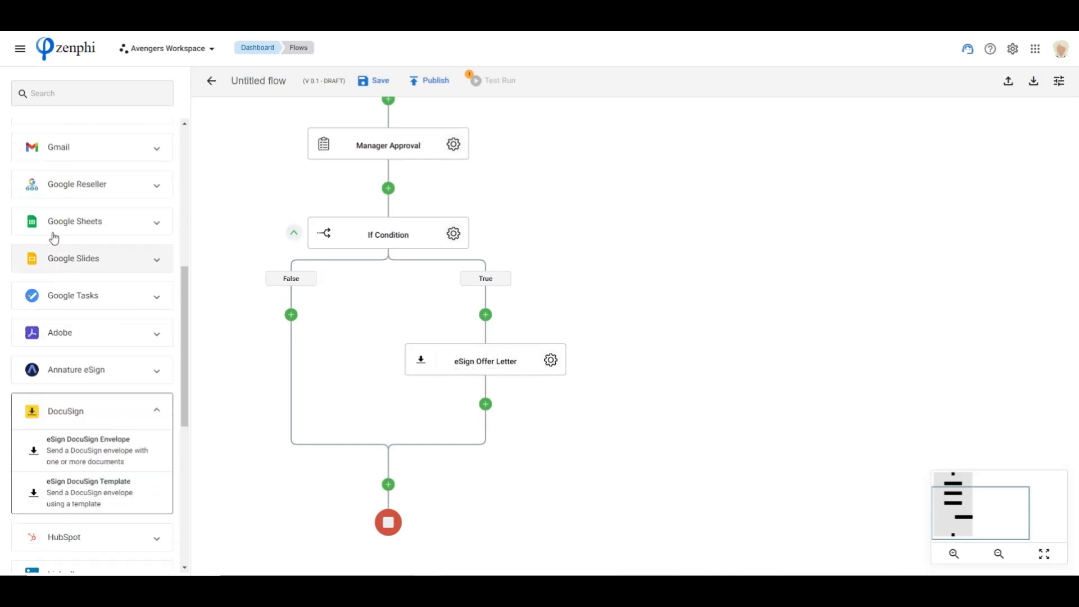
pyautogui.click(72, 172)
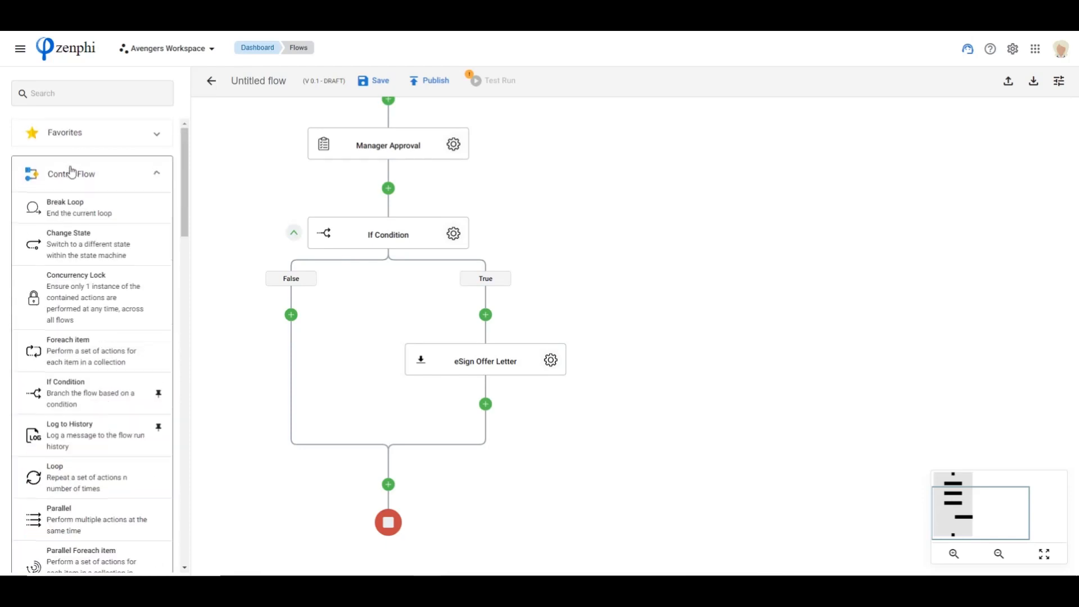
pyautogui.moveTo(58, 397); pyautogui.dragTo(487, 404)
# Start the new If Condition's clause with the Outcome token from eSign Offer Letter
pyautogui.click(648, 449)
pyautogui.click(1046, 199)
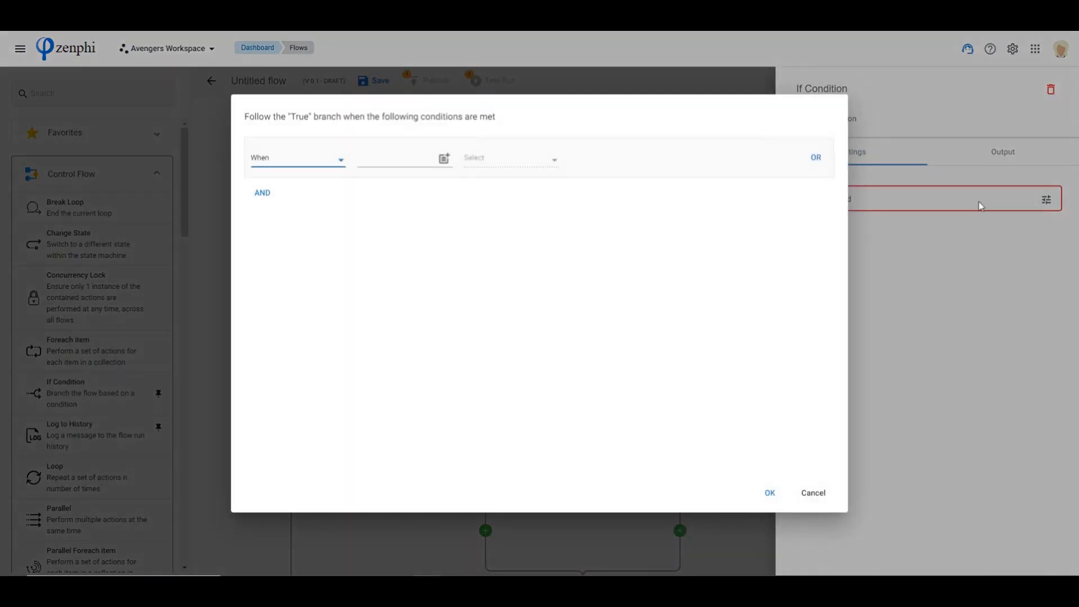
pyautogui.click(444, 159)
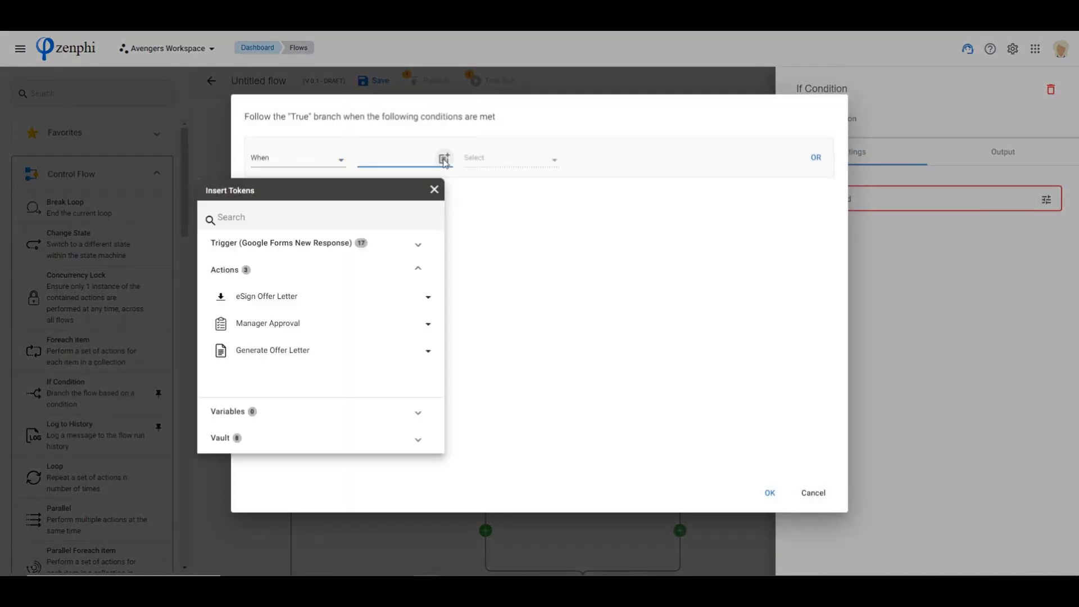
pyautogui.click(275, 298)
pyautogui.scroll(-2, 303, 331)
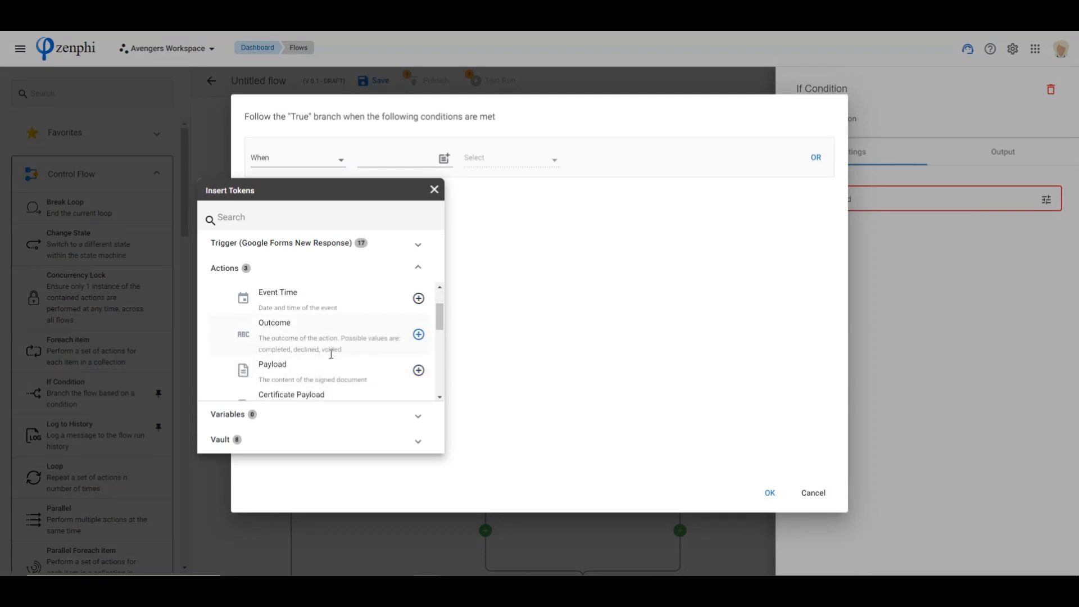
pyautogui.click(418, 334)
# Complete the clause with the operator Equal to (=) and the value "completed", and confirm the condition
pyautogui.click(543, 163)
pyautogui.click(539, 163)
pyautogui.click(506, 163)
pyautogui.click(607, 160)
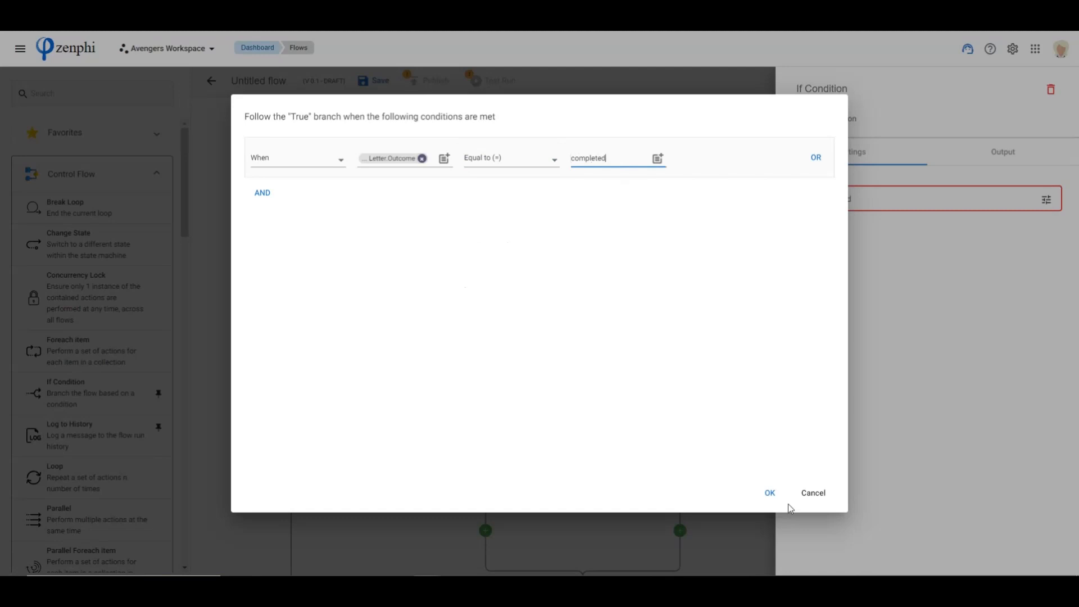
pyautogui.write('completed')
pyautogui.click(771, 493)
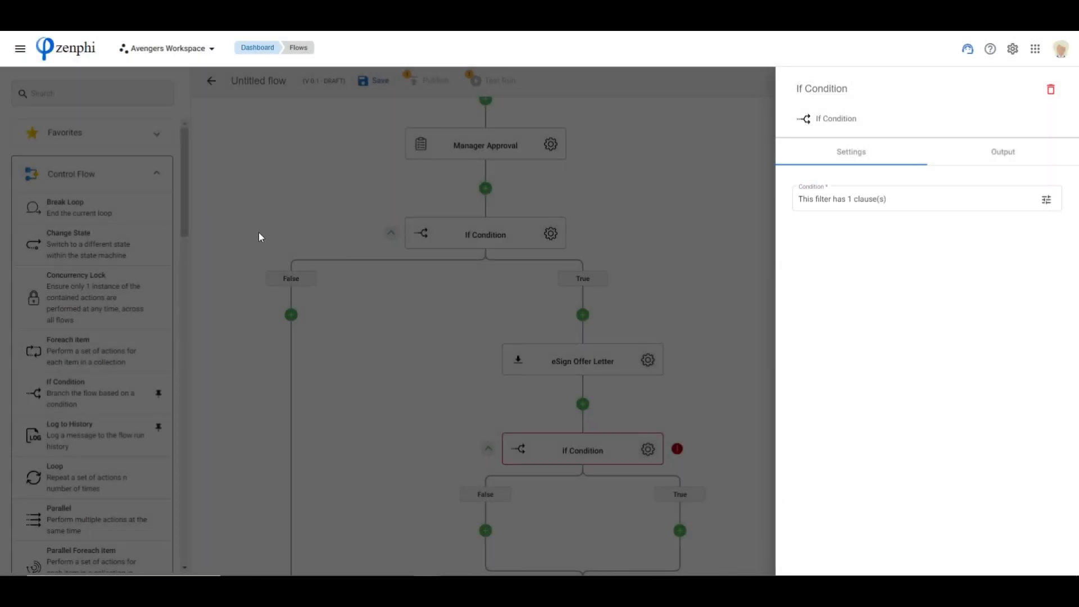
# Close the condition settings and rename the If Condition below eSign Offer Letter to "Accept offer?"
pyautogui.click(724, 437)
pyautogui.moveTo(749, 463); pyautogui.dragTo(676, 318)
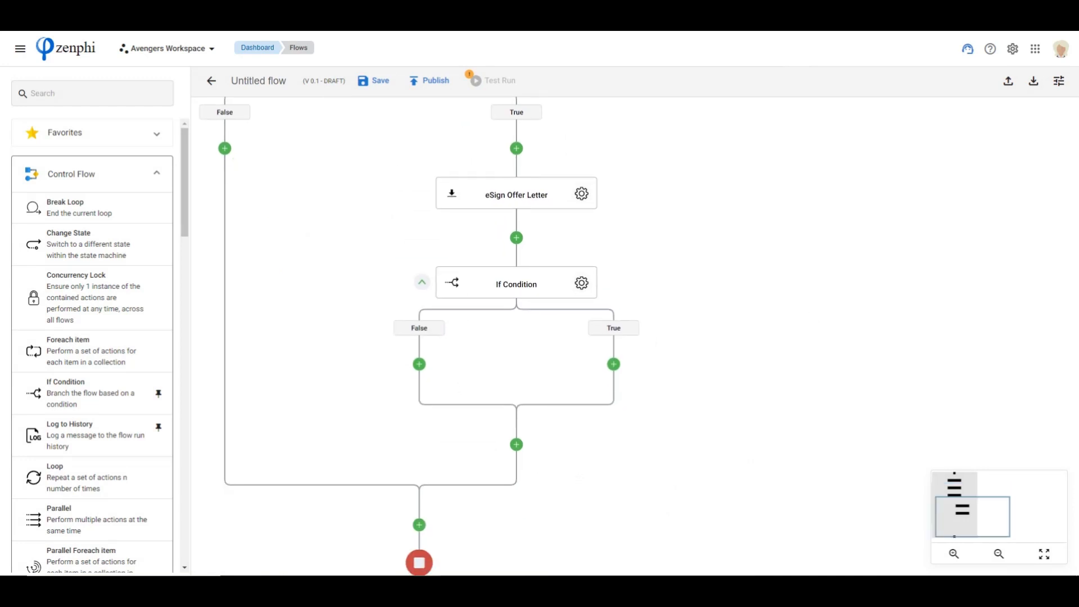
pyautogui.doubleClick(532, 285)
pyautogui.write('Acc')
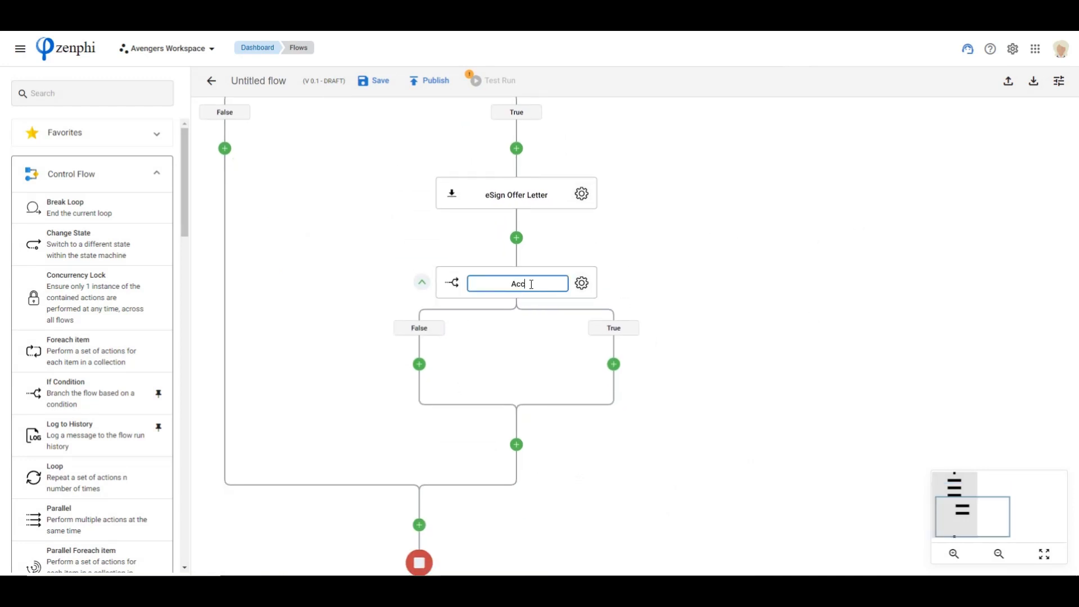
pyautogui.write('ept offer?')
pyautogui.press('Return')
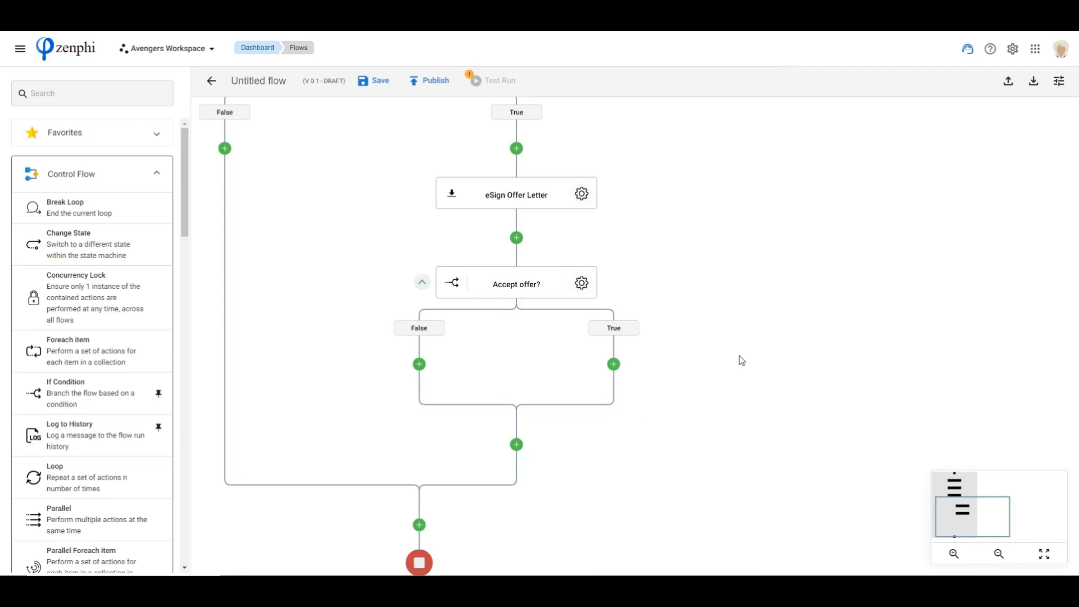
# Add a Google Drive Save File action to the True branch of Accept offer?
pyautogui.click(67, 176)
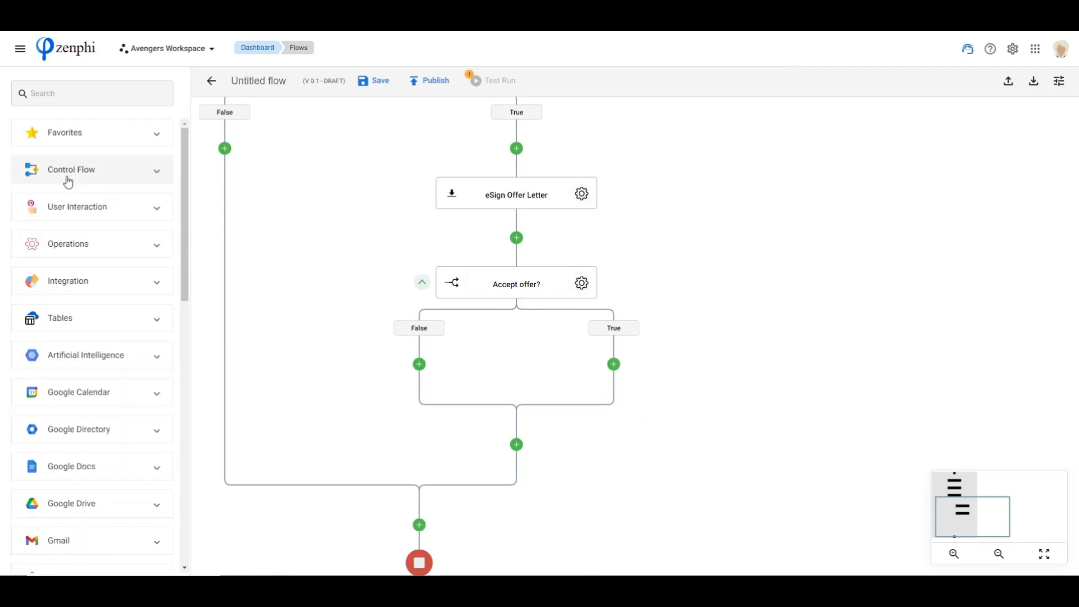
pyautogui.scroll(-7, 84, 447)
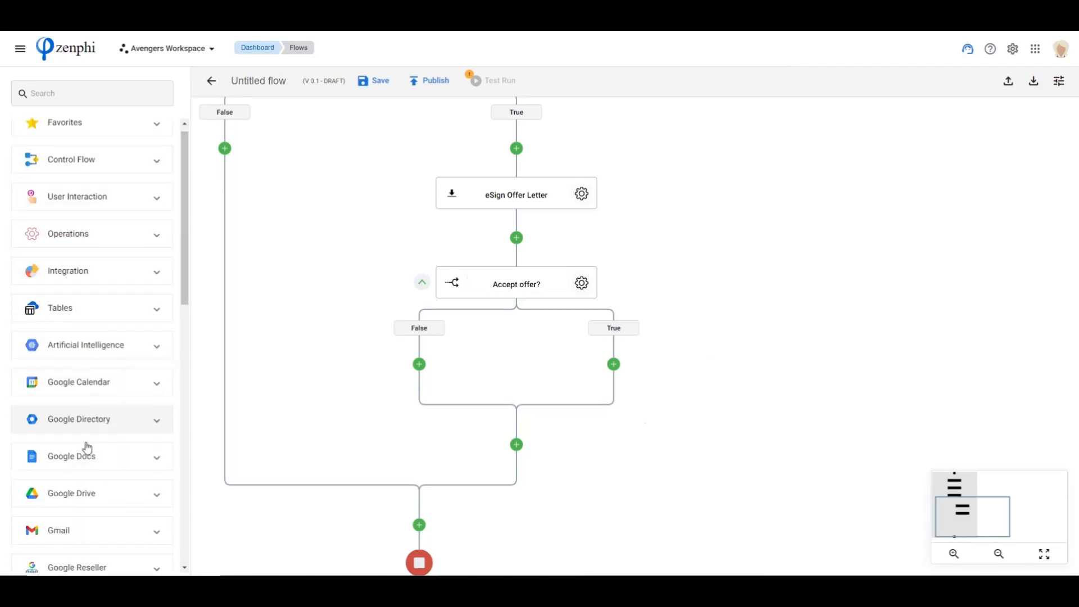
pyautogui.scroll(3, 87, 445)
pyautogui.click(87, 287)
pyautogui.scroll(-10, 87, 375)
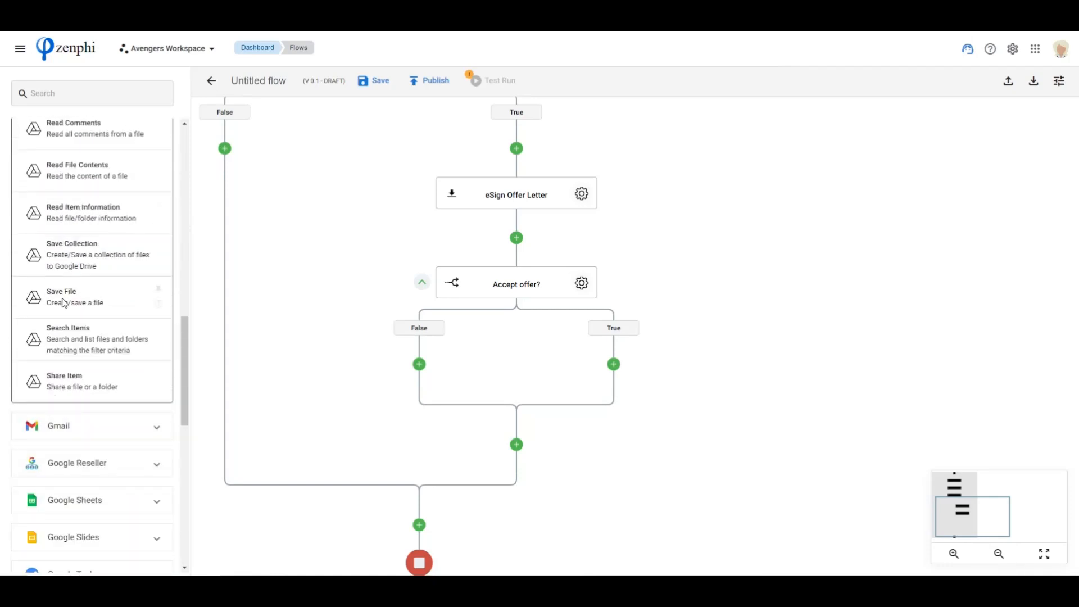
pyautogui.moveTo(56, 305)
pyautogui.mouseDown()
pyautogui.moveTo(742, 373)
pyautogui.moveTo(596, 362)
pyautogui.moveTo(614, 364)
pyautogui.mouseUp()
# Set Save File's File Payload to the Payload token from eSign Offer Letter
pyautogui.click(517, 348)
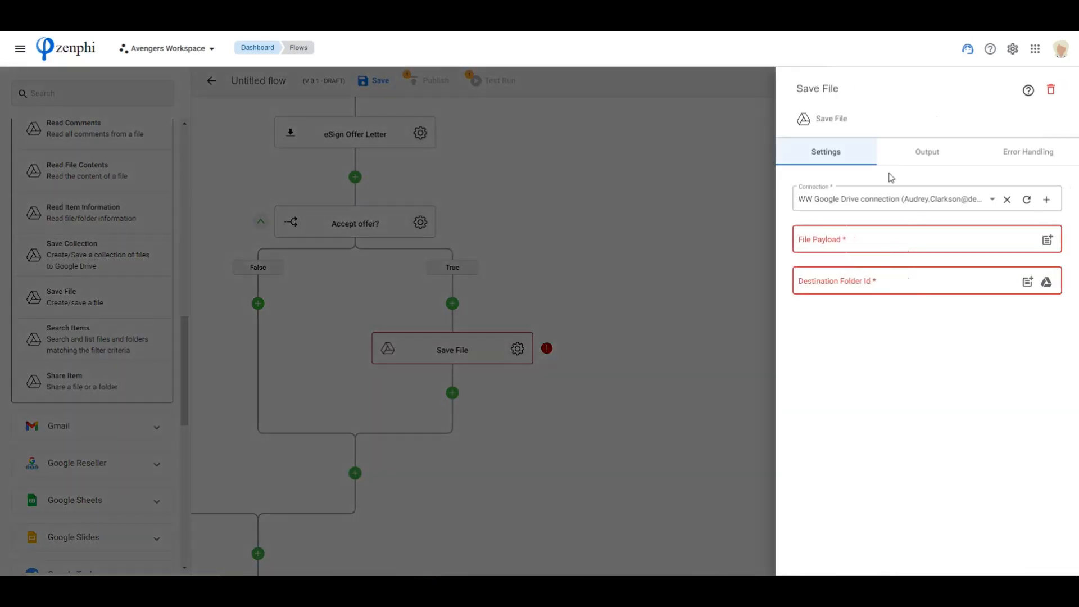
pyautogui.click(1048, 242)
pyautogui.click(669, 499)
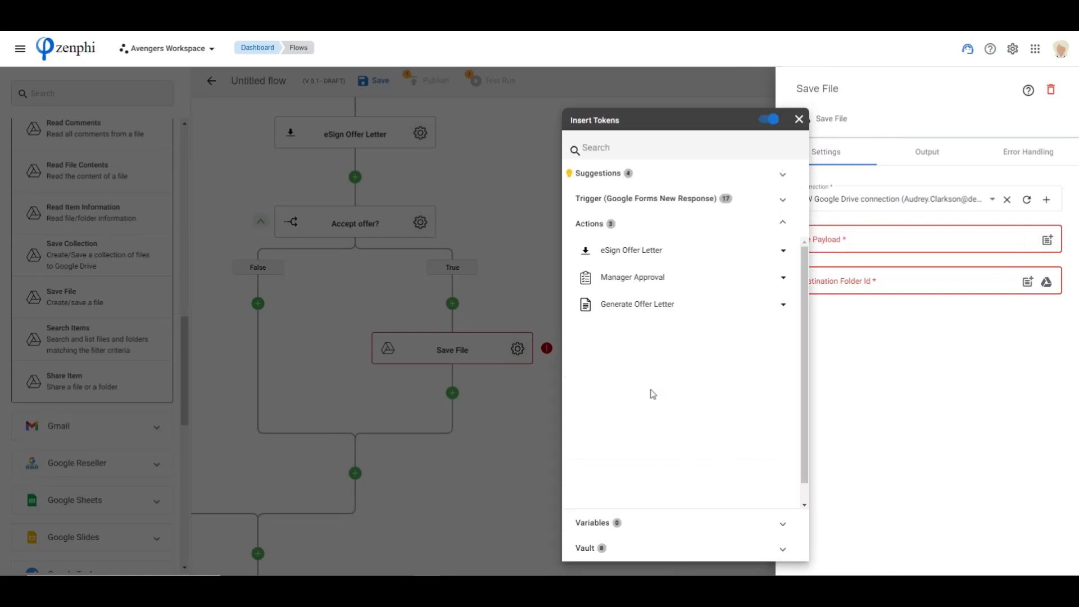
pyautogui.click(635, 254)
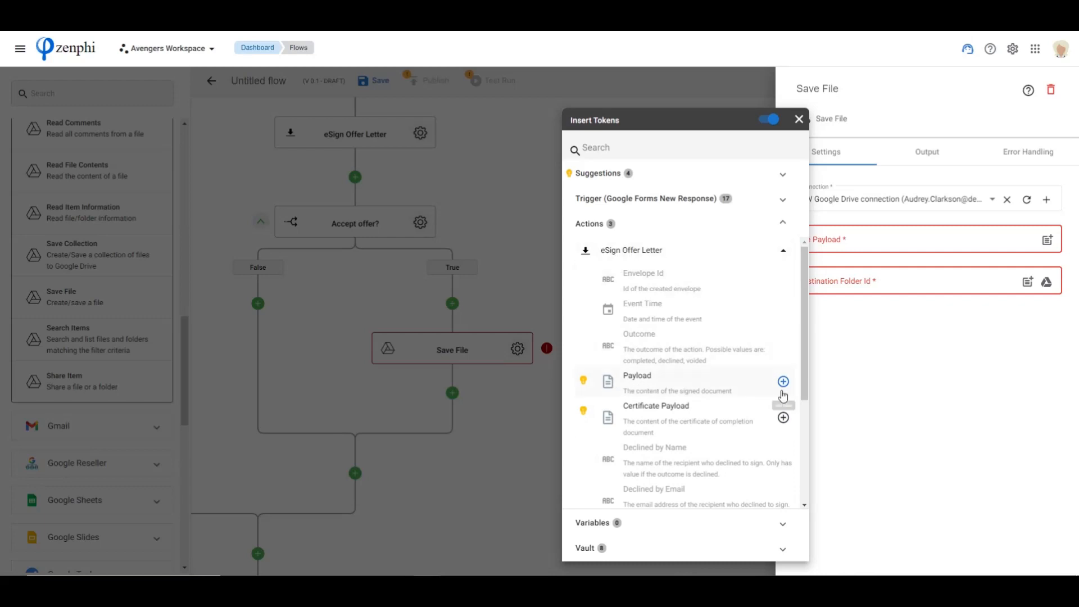
pyautogui.click(783, 382)
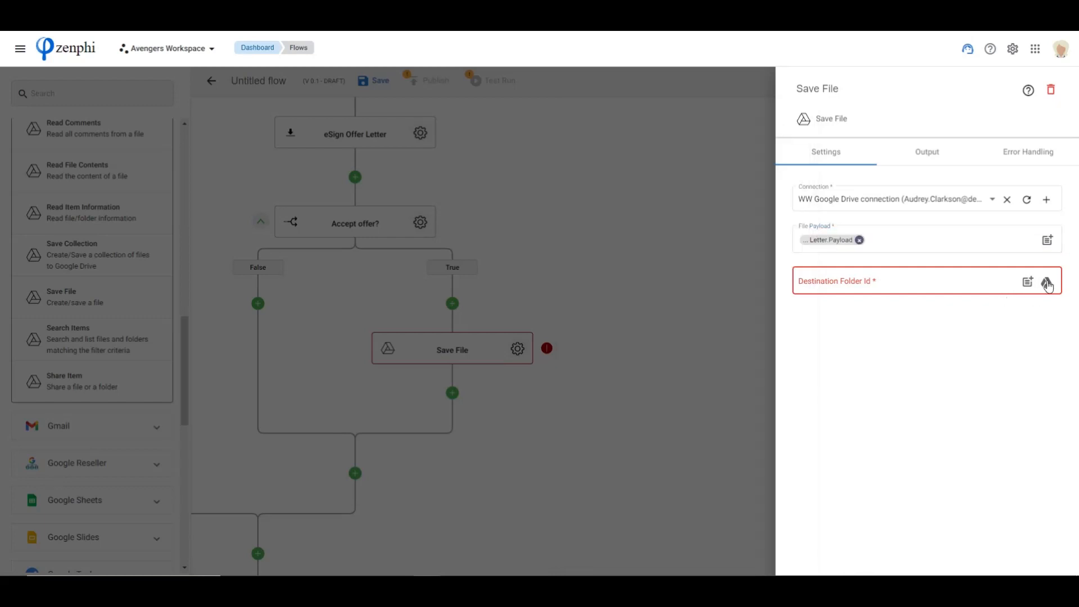
# Set Save File's destination to the Generated folder inside Webinar in My Drive, and close its settings
pyautogui.click(1048, 284)
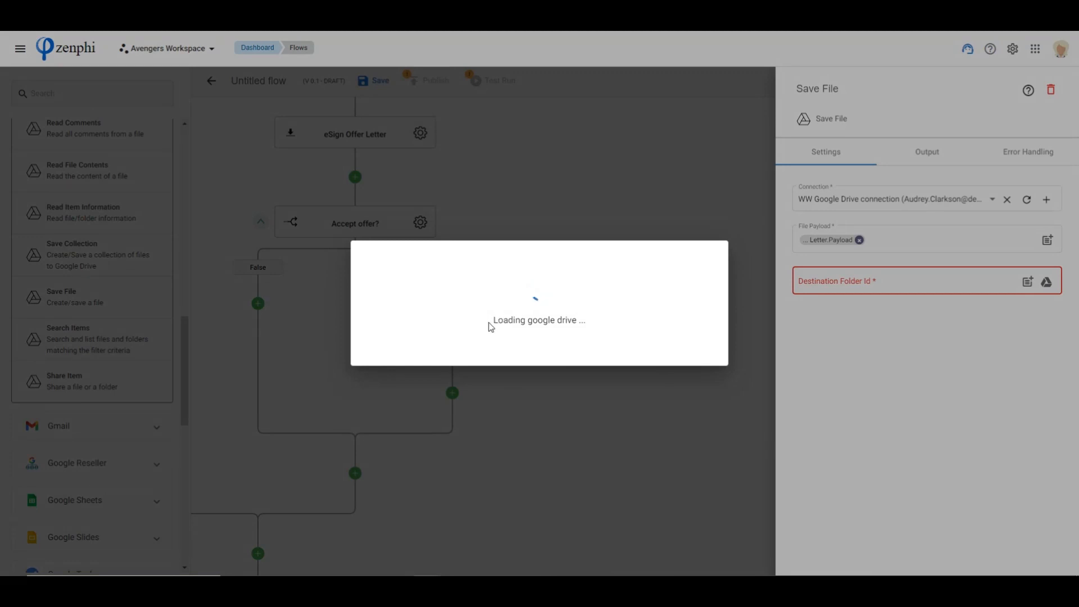
pyautogui.scroll(-15, 391, 415)
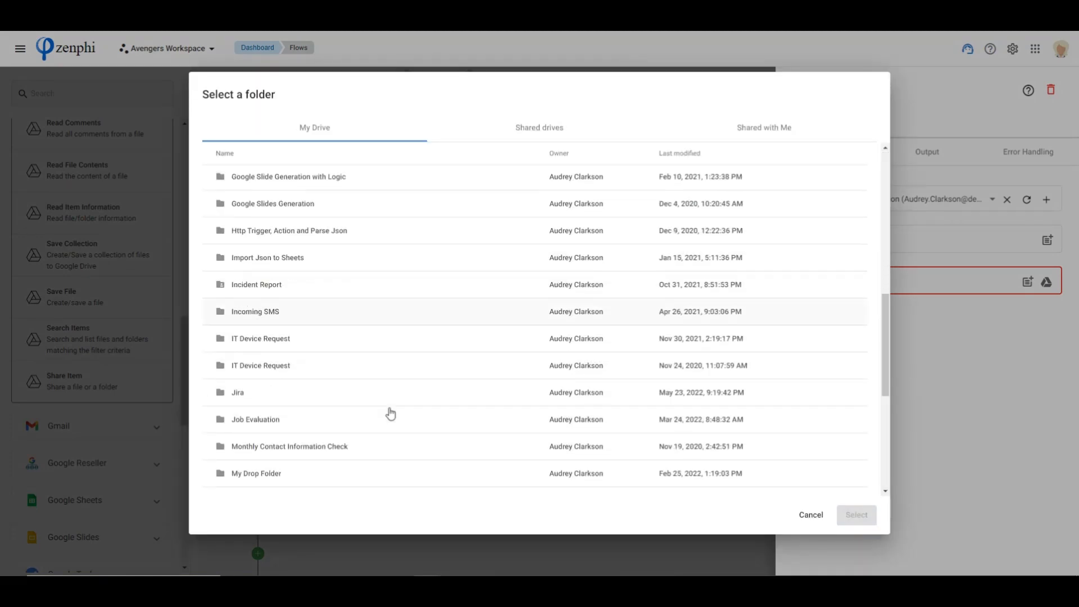
pyautogui.scroll(-3, 303, 466)
pyautogui.click(280, 485)
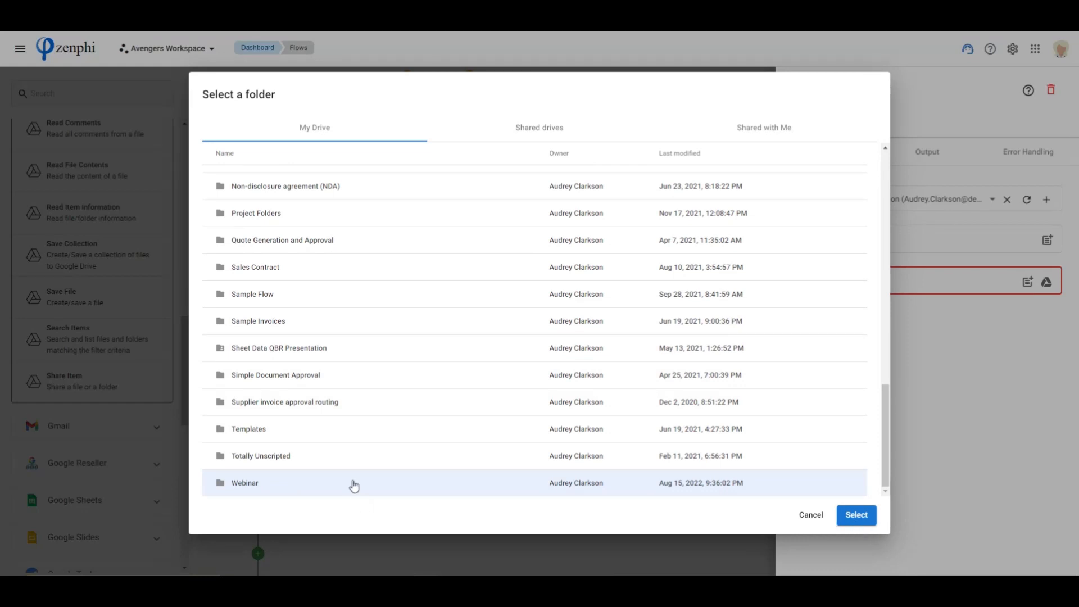
pyautogui.doubleClick(409, 491)
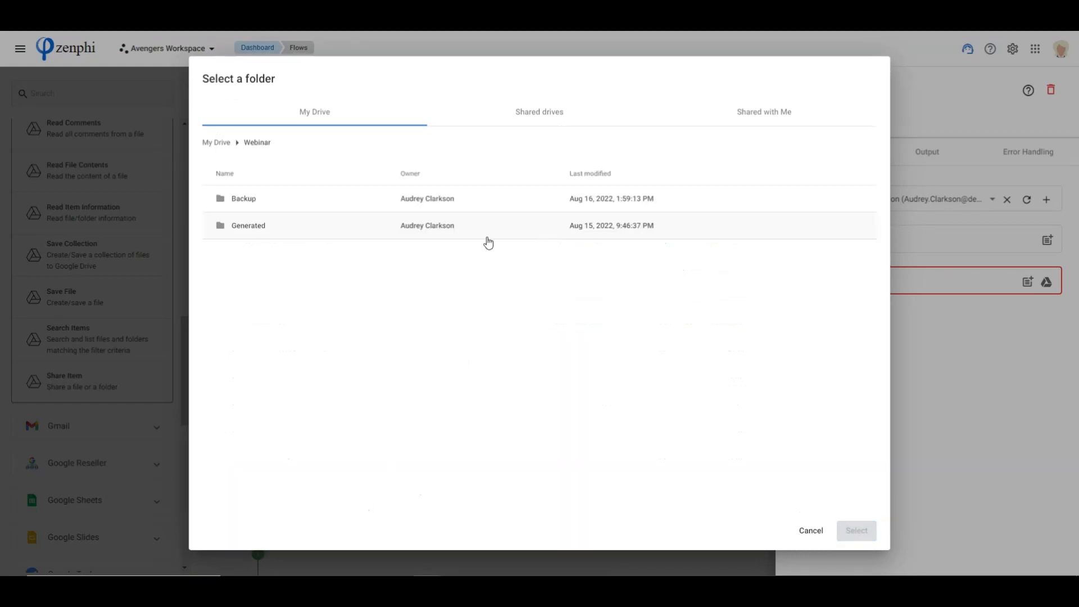
pyautogui.click(273, 229)
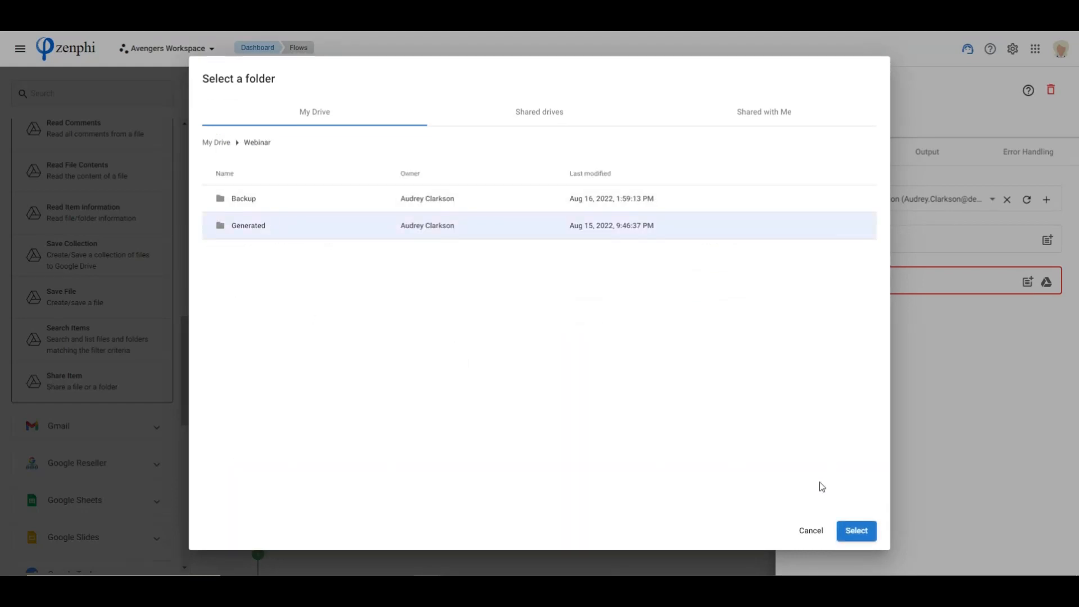
pyautogui.click(855, 531)
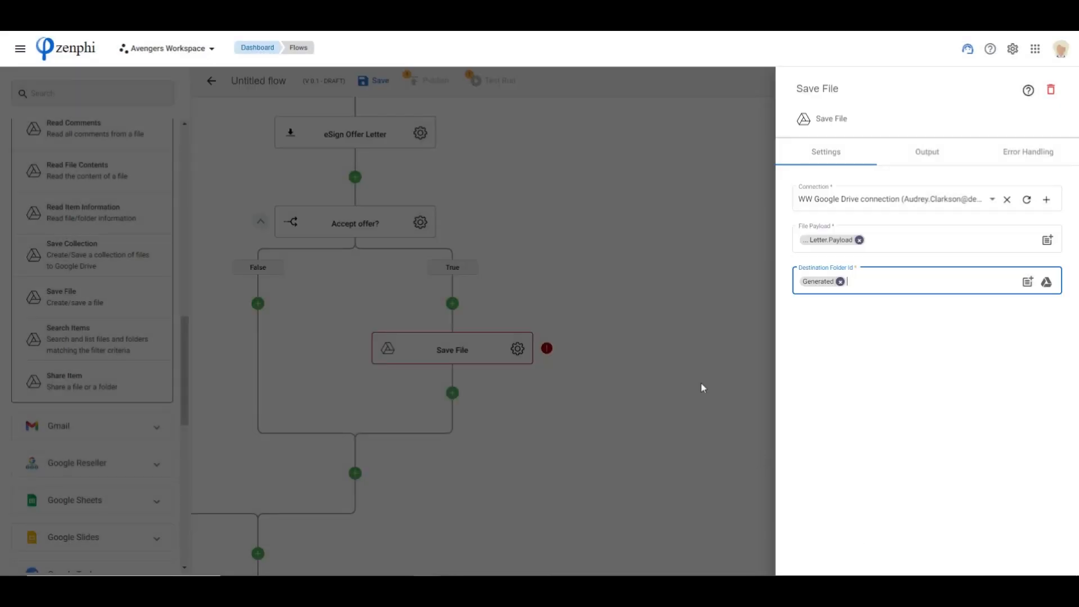
pyautogui.click(599, 343)
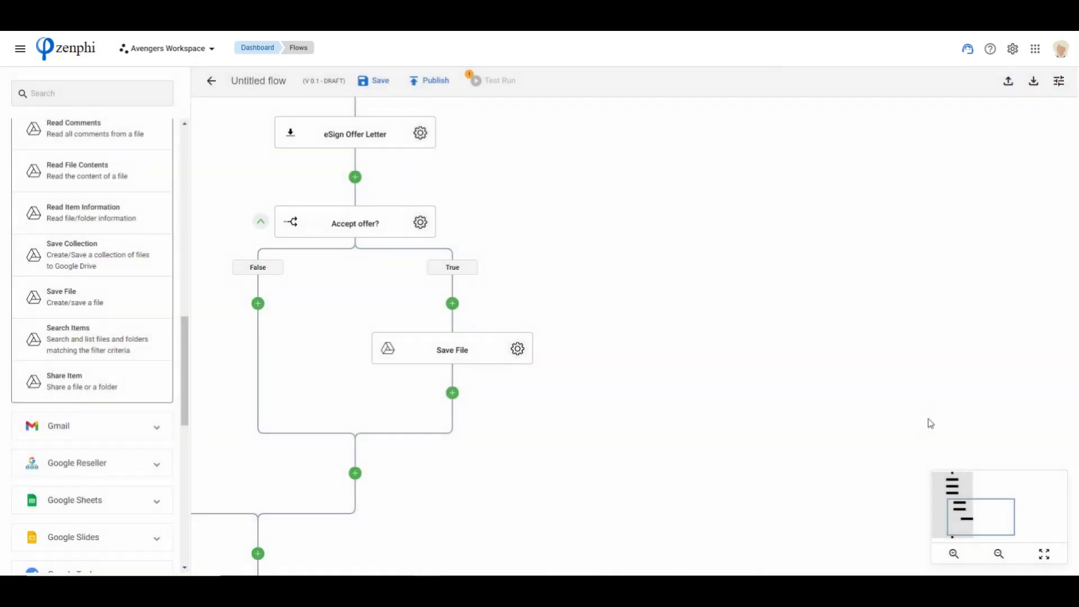
# Review the flow's sequence from Generate Offer Letter through Manager Approval and eSign Offer Letter to Save File
pyautogui.moveTo(614, 468); pyautogui.dragTo(673, 402)
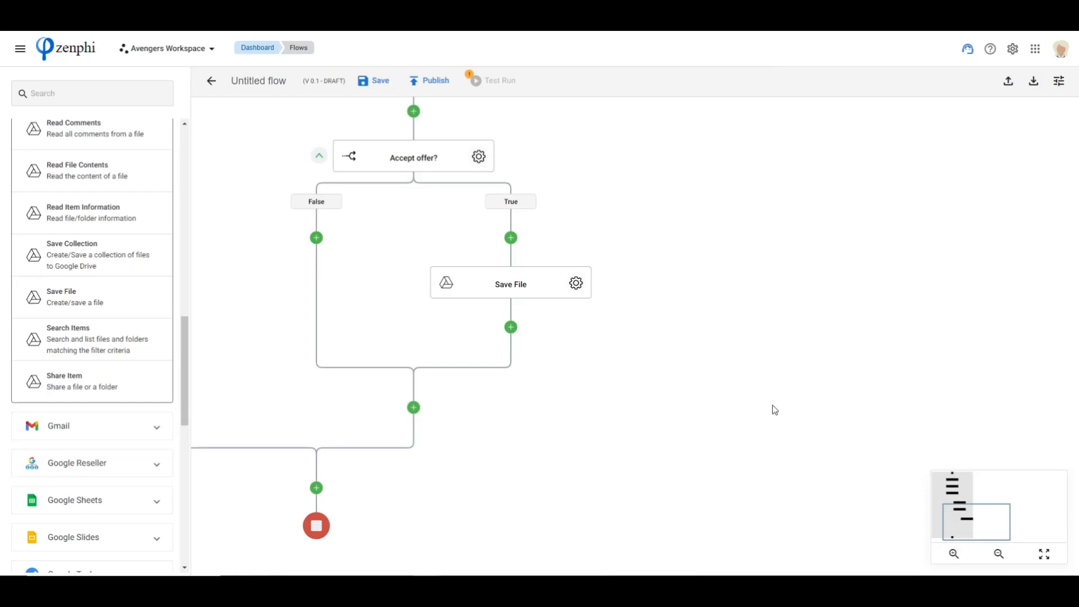
pyautogui.scroll(-1, 653, 370)
pyautogui.scroll(-1, 652, 370)
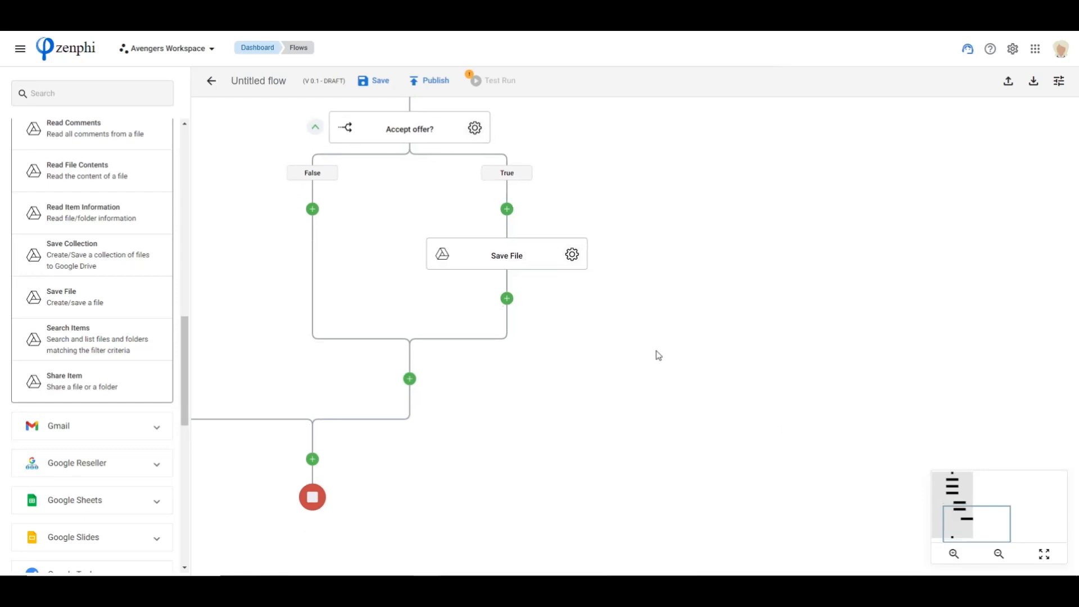
pyautogui.moveTo(490, 163); pyautogui.dragTo(535, 215)
pyautogui.moveTo(185, 385); pyautogui.dragTo(197, 162)
pyautogui.moveTo(663, 144); pyautogui.dragTo(775, 461)
pyautogui.moveTo(685, 239); pyautogui.dragTo(713, 409)
pyautogui.moveTo(838, 348); pyautogui.dragTo(807, 292)
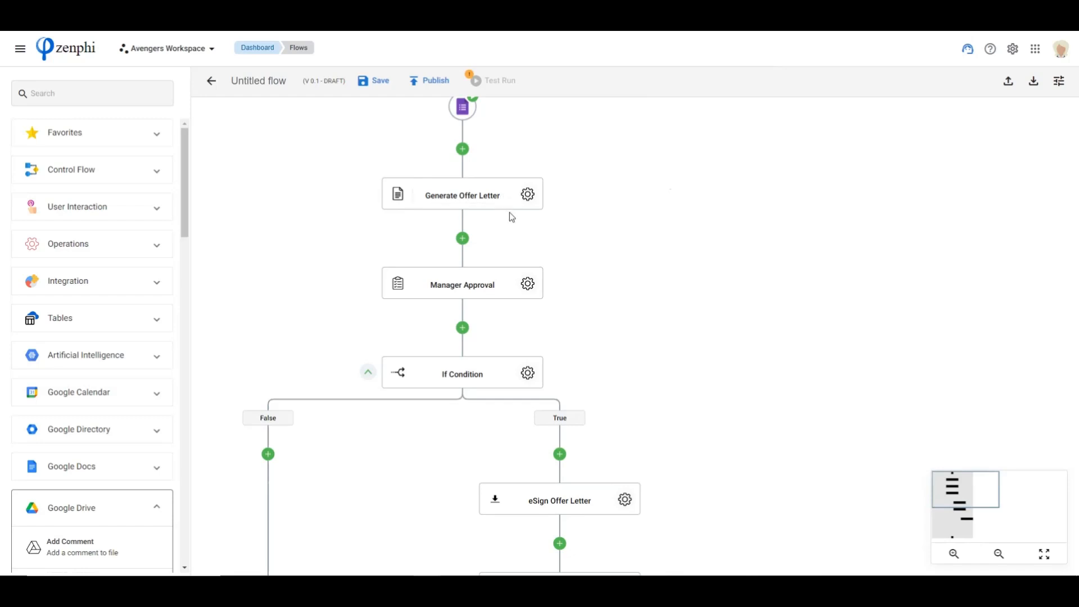
pyautogui.moveTo(687, 248); pyautogui.dragTo(679, 194)
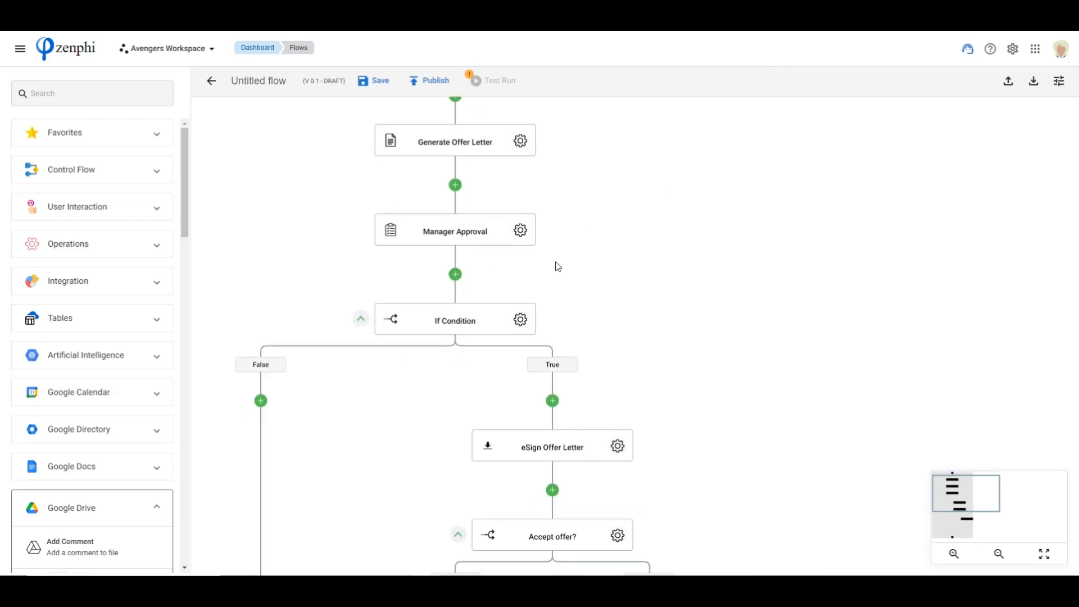
pyautogui.moveTo(651, 334); pyautogui.dragTo(631, 228)
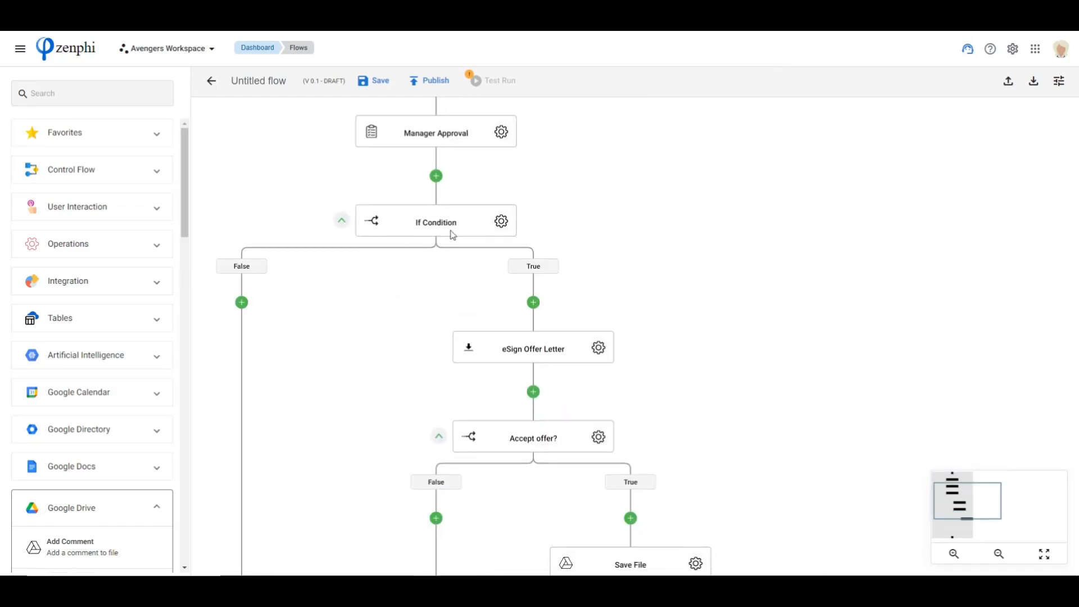
pyautogui.moveTo(749, 365); pyautogui.dragTo(739, 216)
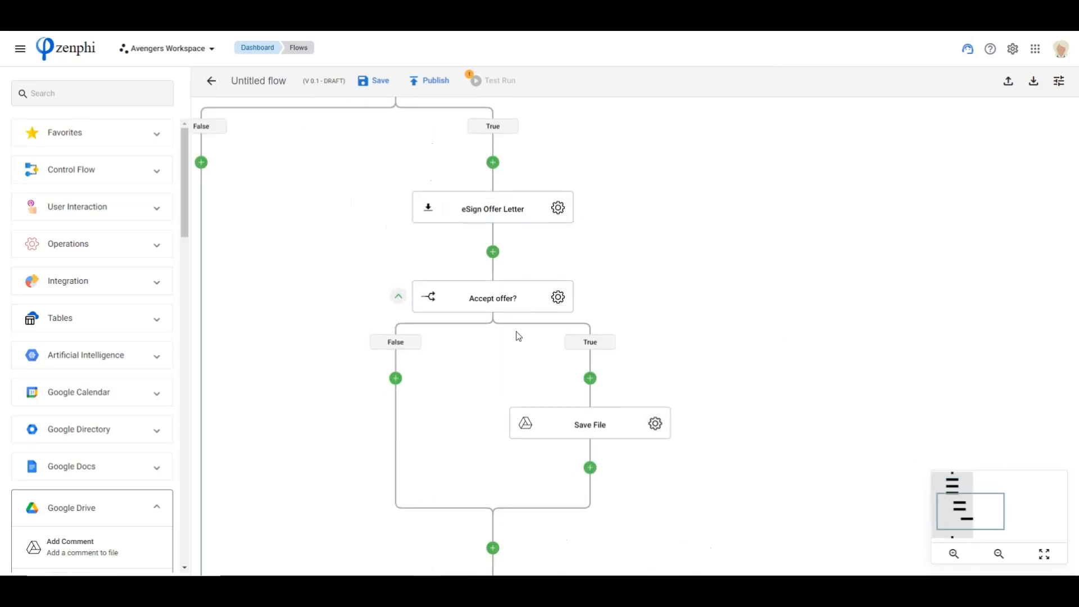
pyautogui.moveTo(747, 434); pyautogui.dragTo(755, 218)
pyautogui.moveTo(728, 312); pyautogui.dragTo(716, 381)
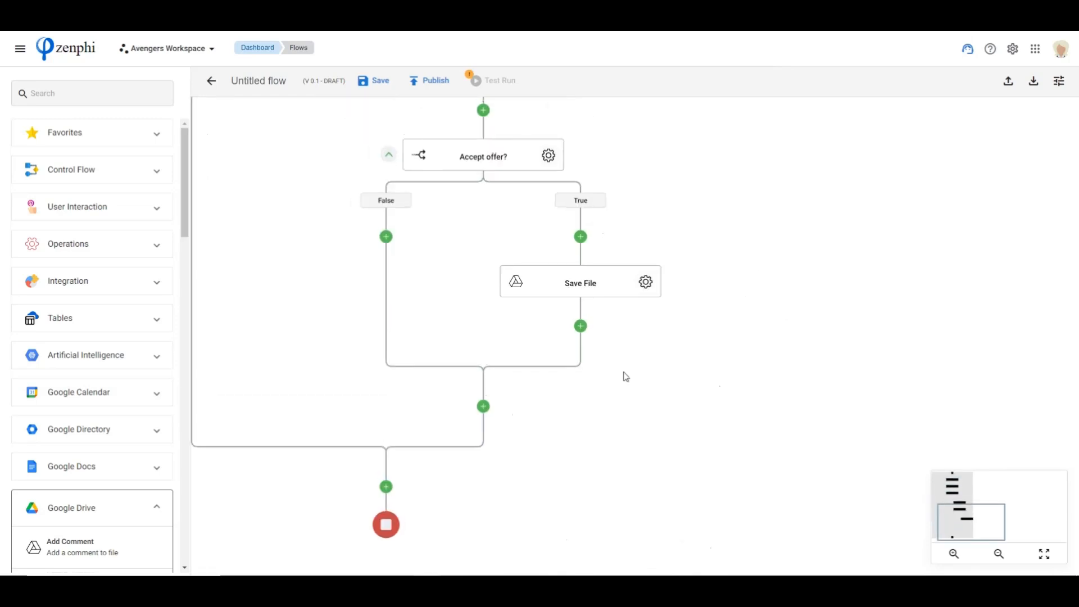
# Add a Control Flow Parallel action after Save File and name its first branch "Create Account"
pyautogui.click(92, 168)
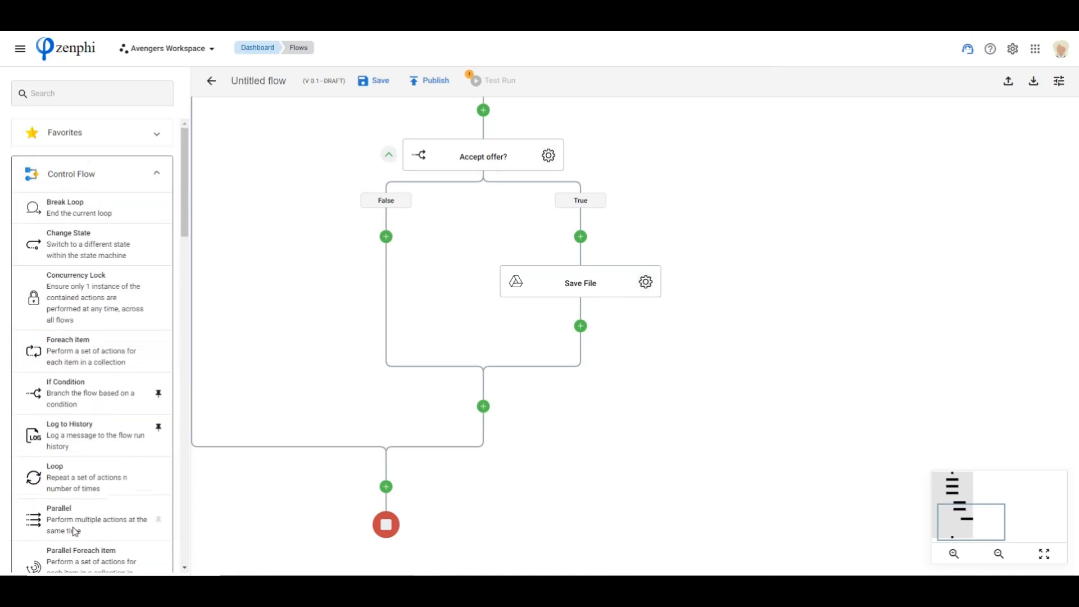
pyautogui.moveTo(71, 528); pyautogui.dragTo(580, 326)
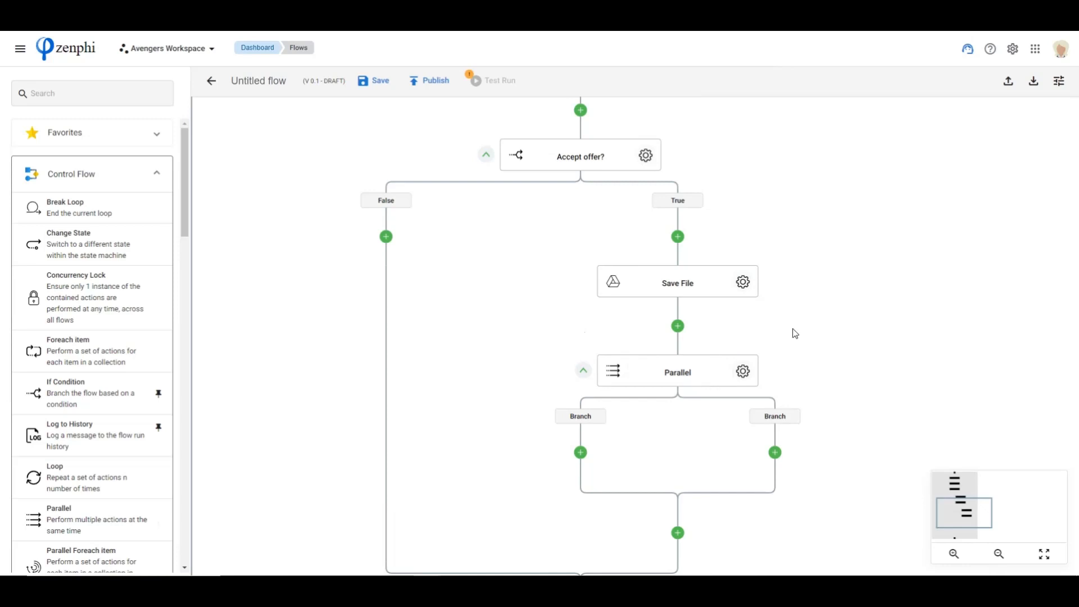
pyautogui.click(743, 371)
pyautogui.click(903, 197)
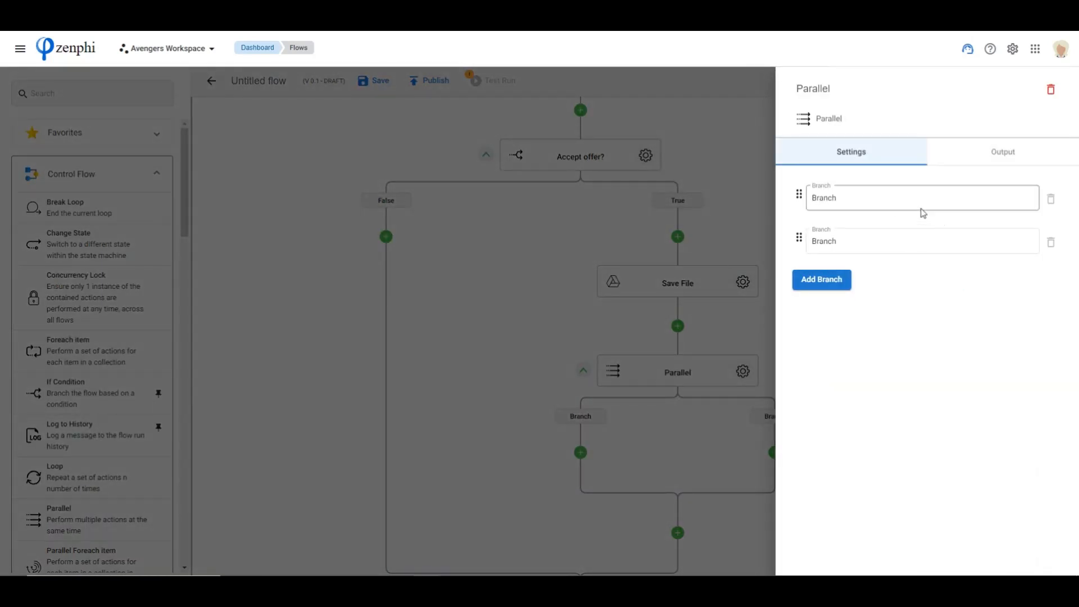
pyautogui.moveTo(871, 199); pyautogui.dragTo(734, 197)
pyautogui.write('C')
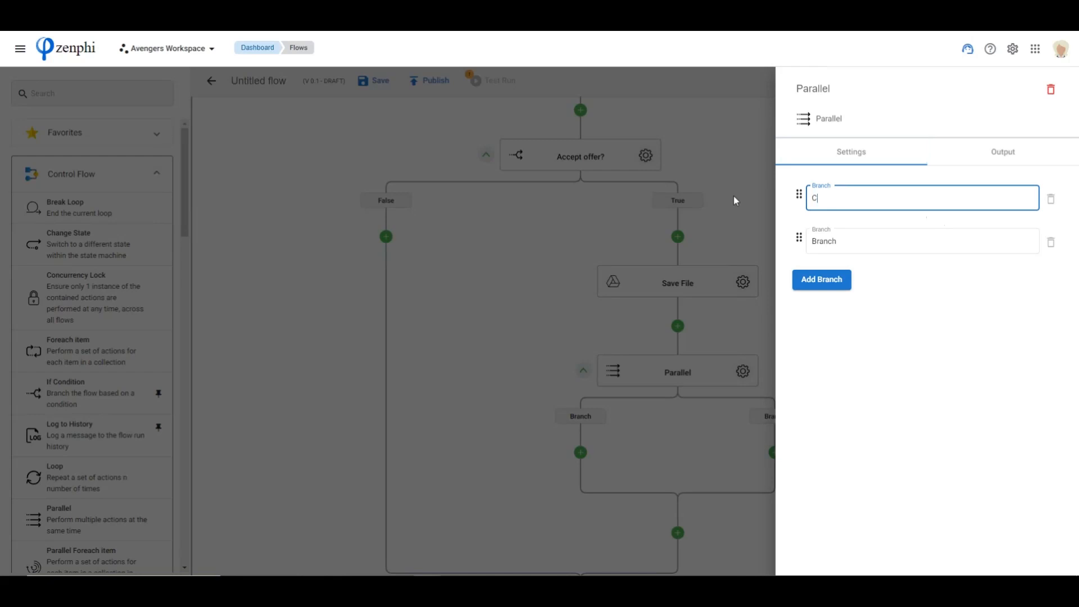
pyautogui.write('reate Account')
# Name the Parallel action's second branch "Request Equipment"
pyautogui.click(853, 239)
pyautogui.moveTo(852, 238); pyautogui.dragTo(758, 243)
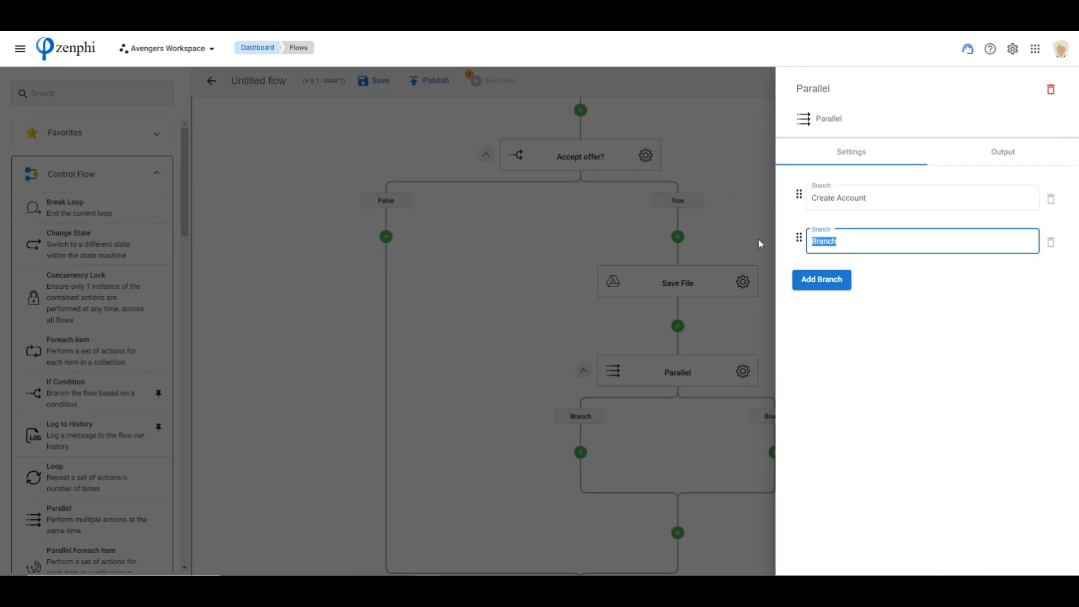
pyautogui.write('Request Equipment')
# Add a third branch to the Parallel action, give it a name beginning with "Backgro", and close the settings
pyautogui.click(822, 279)
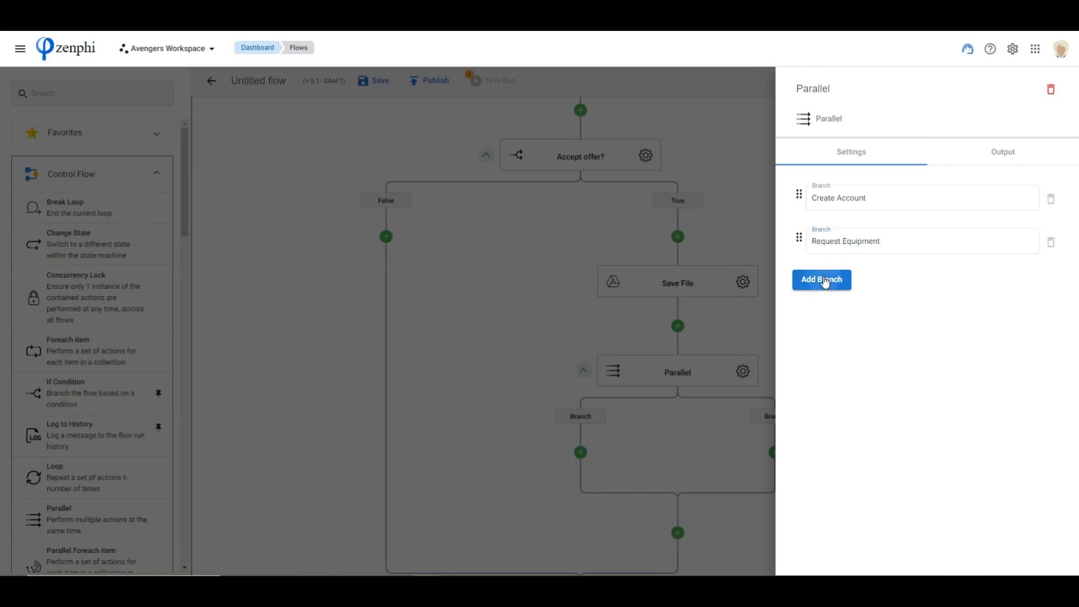
pyautogui.moveTo(842, 282); pyautogui.dragTo(803, 284)
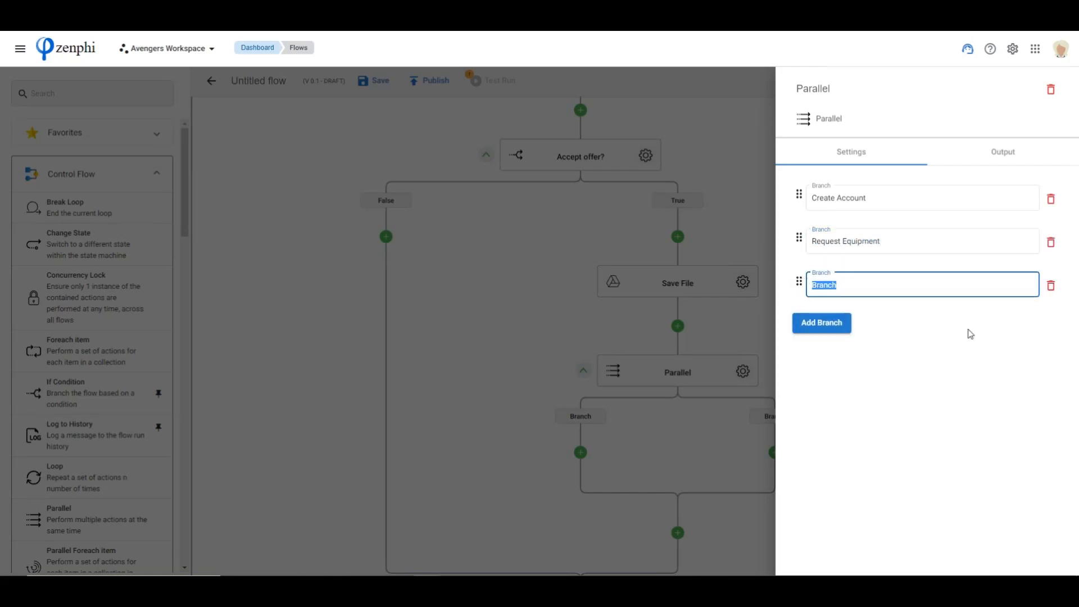
pyautogui.write('Background check')
pyautogui.click(604, 319)
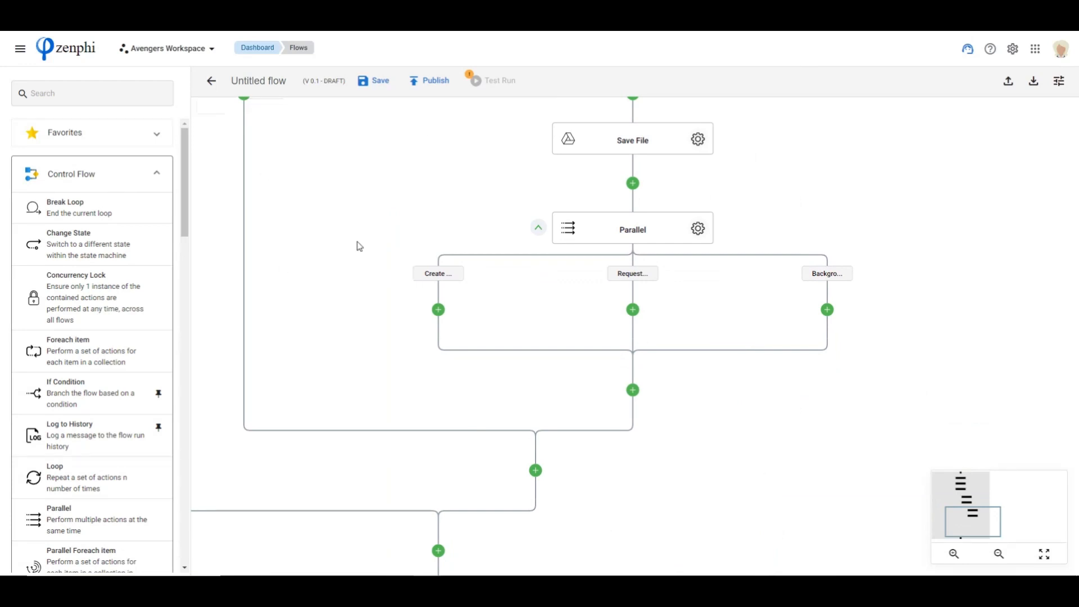
# Add a Google Tasks Create Task action to the Parallel action's "Create Account" branch
pyautogui.click(109, 178)
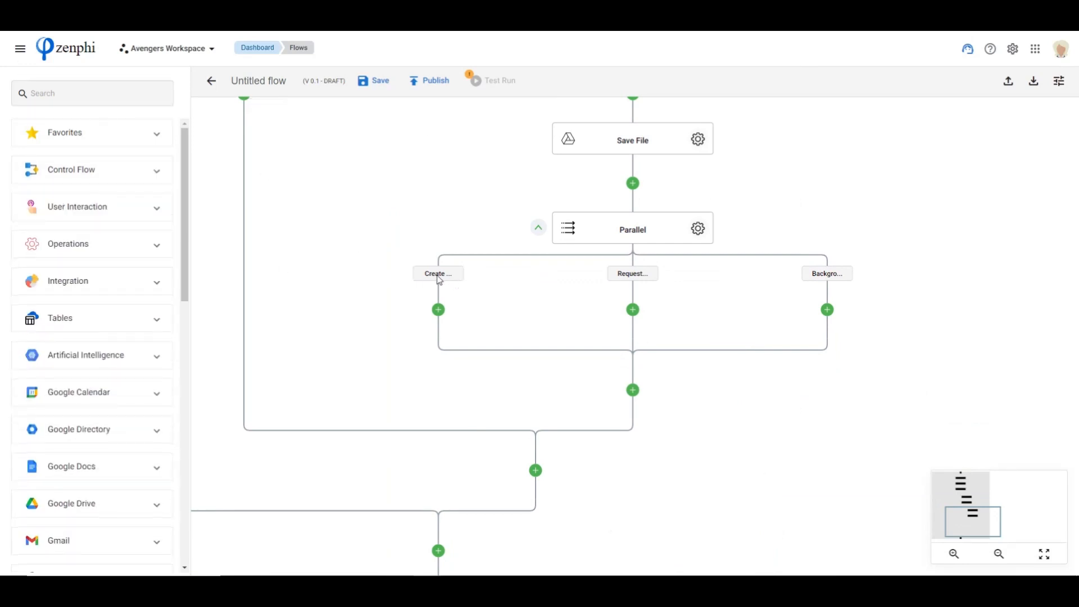
pyautogui.scroll(-5, 47, 414)
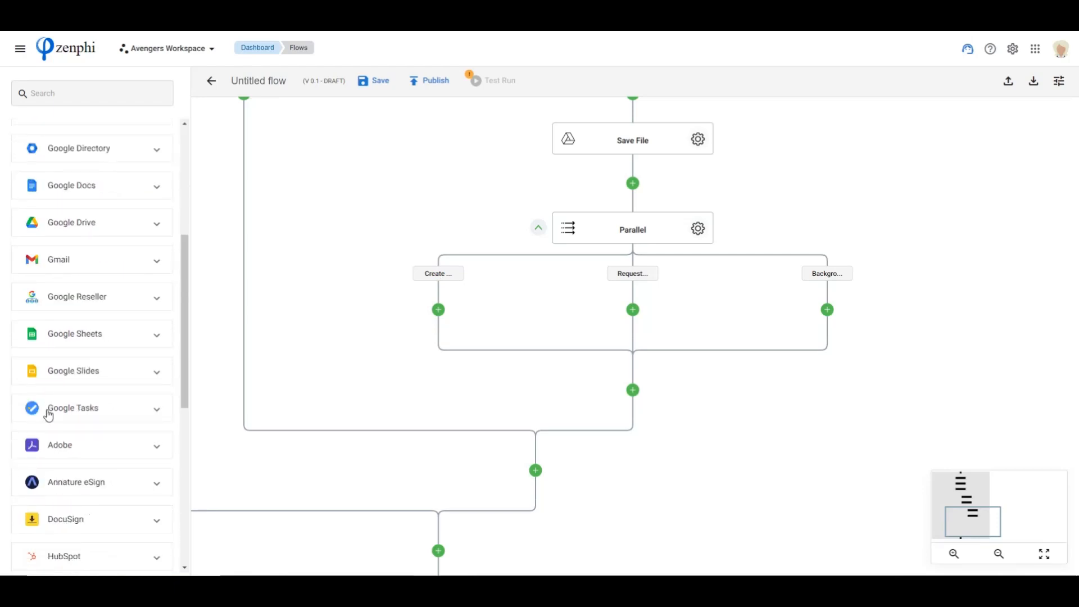
pyautogui.scroll(-1, 93, 405)
pyautogui.scroll(5, 92, 405)
pyautogui.scroll(-4, 91, 405)
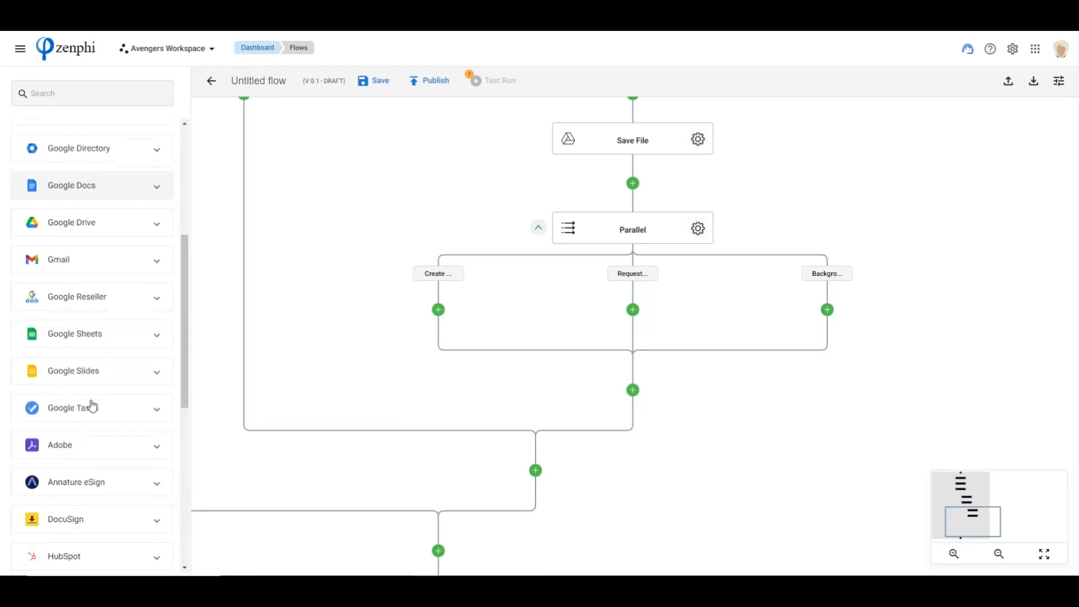
pyautogui.click(91, 409)
pyautogui.scroll(-3, 91, 405)
pyautogui.moveTo(71, 277); pyautogui.dragTo(438, 309)
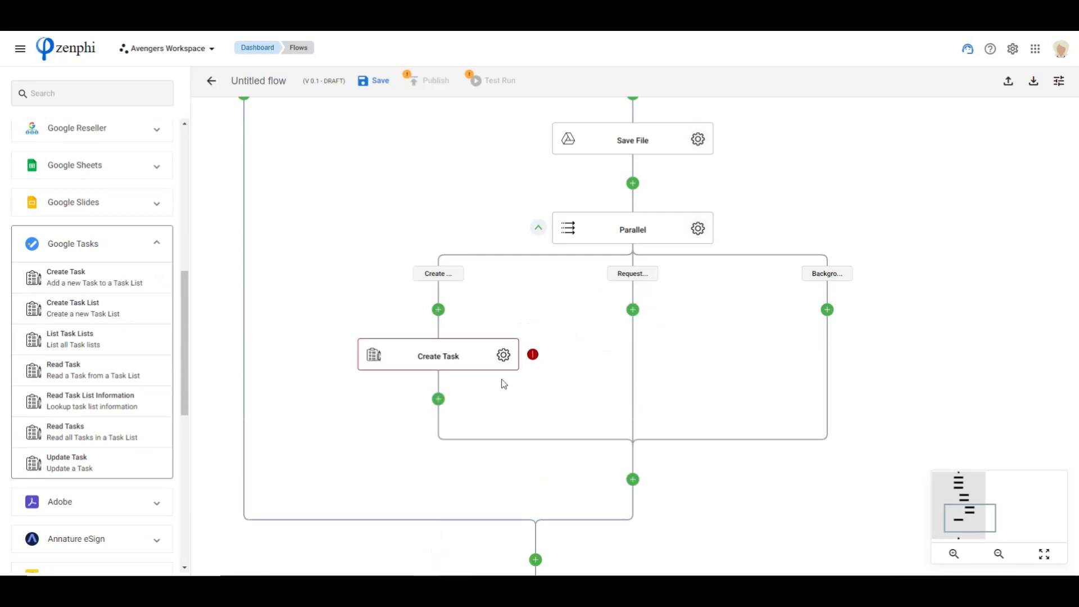
# Open the new Create Task action's settings and choose "My Tasks" as its task list
pyautogui.click(506, 359)
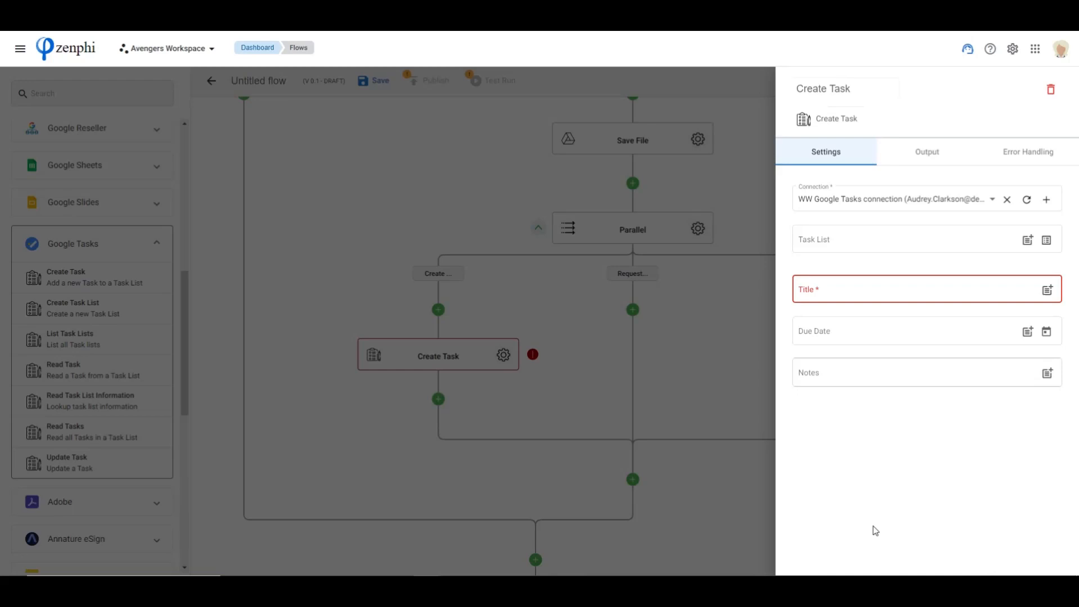
pyautogui.click(1046, 240)
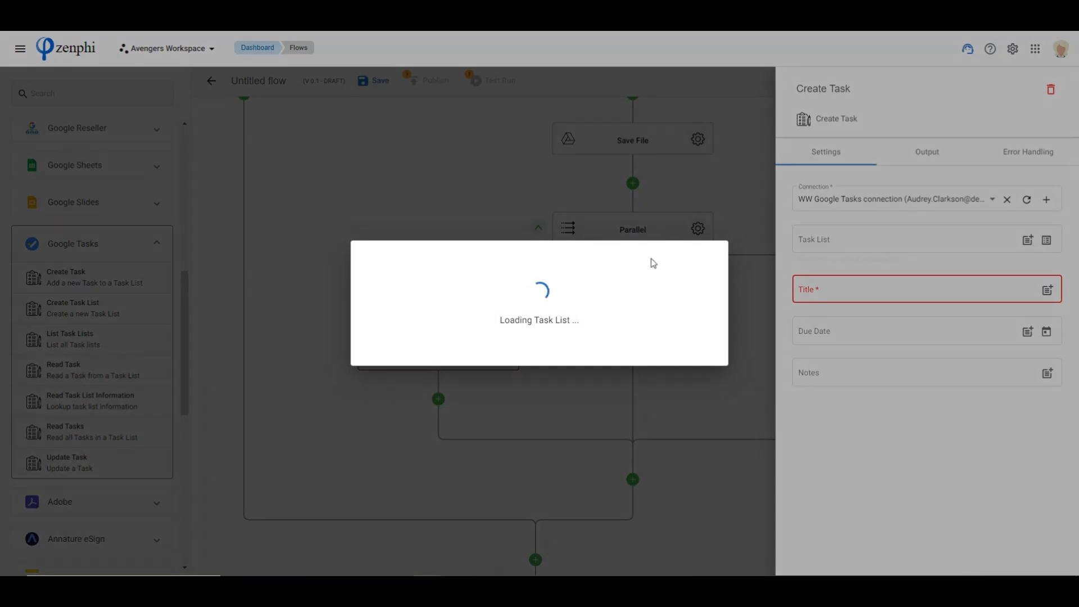
pyautogui.click(453, 300)
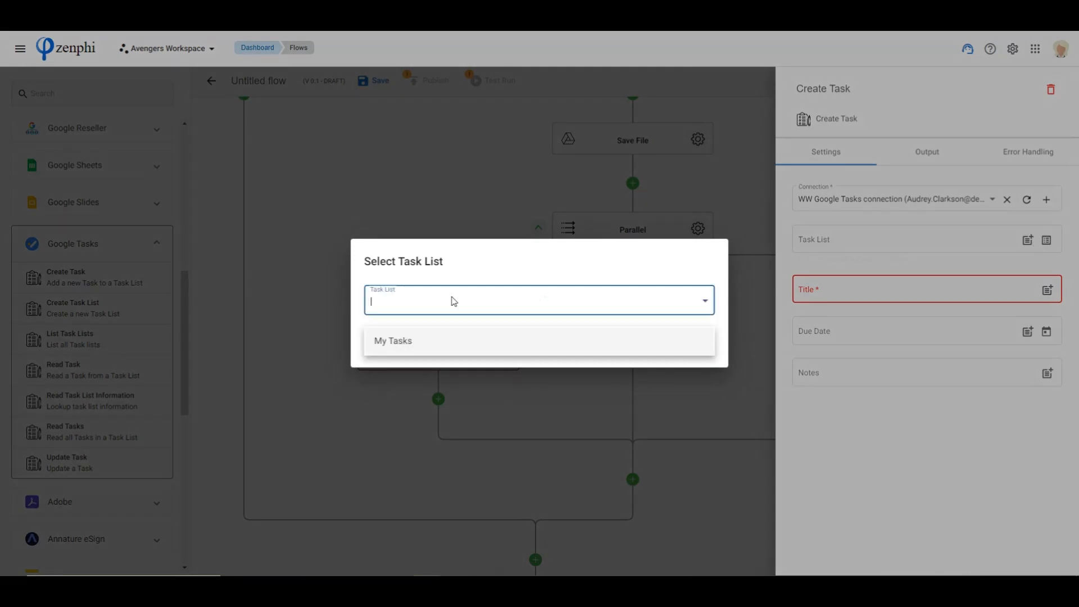
pyautogui.click(398, 342)
pyautogui.click(696, 350)
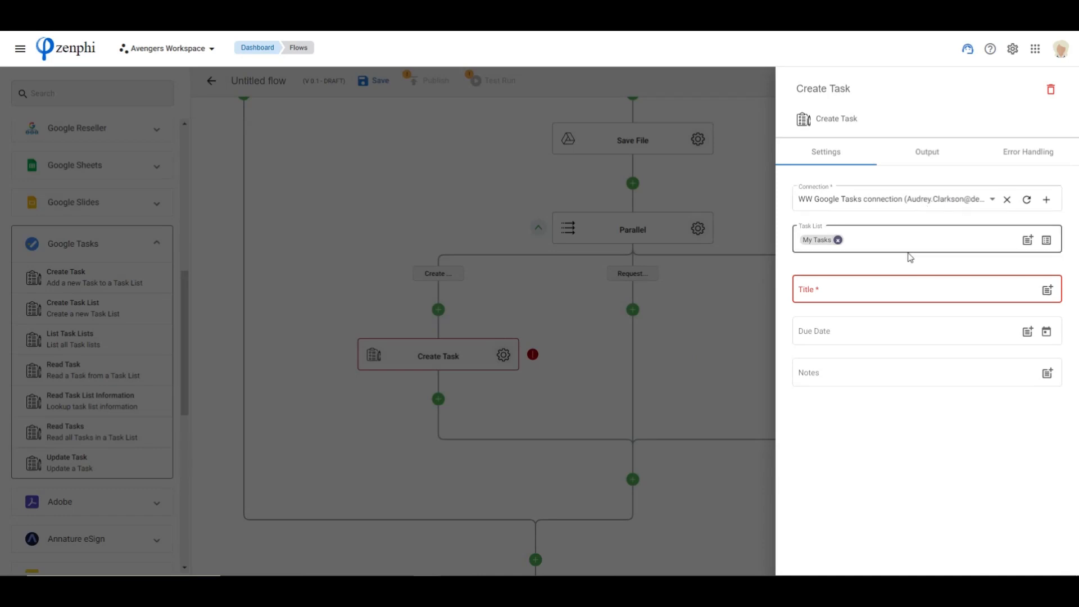
# Title the task "Create Account for" followed by the First Name token
pyautogui.click(923, 289)
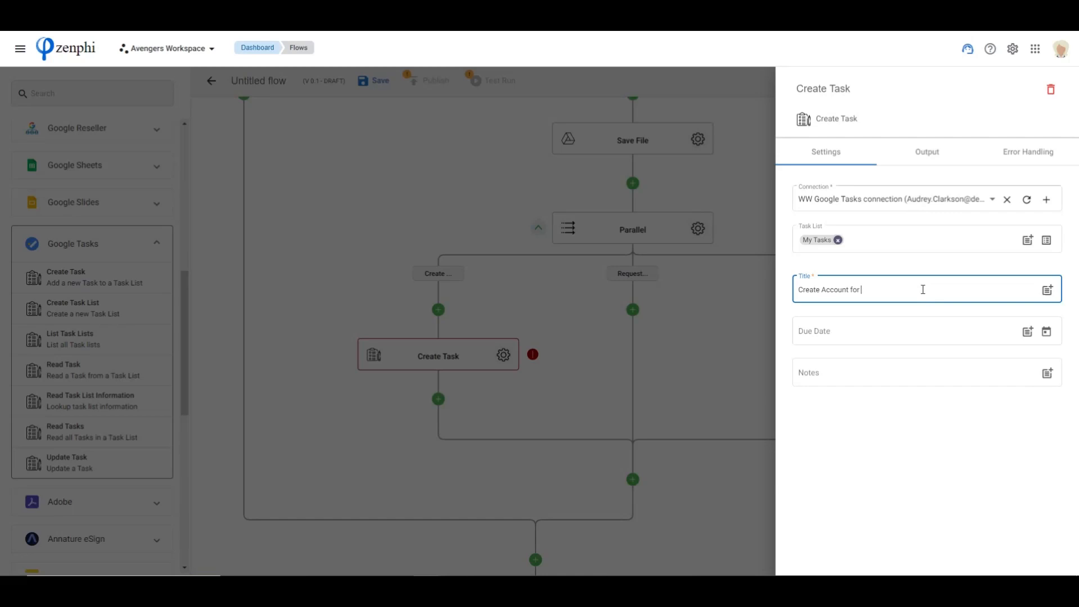
pyautogui.write('{{first')
pyautogui.press('Return')
# Fill the task's notes with "First Name:" and "Last Name:" lines, each followed by its matching token
pyautogui.click(868, 374)
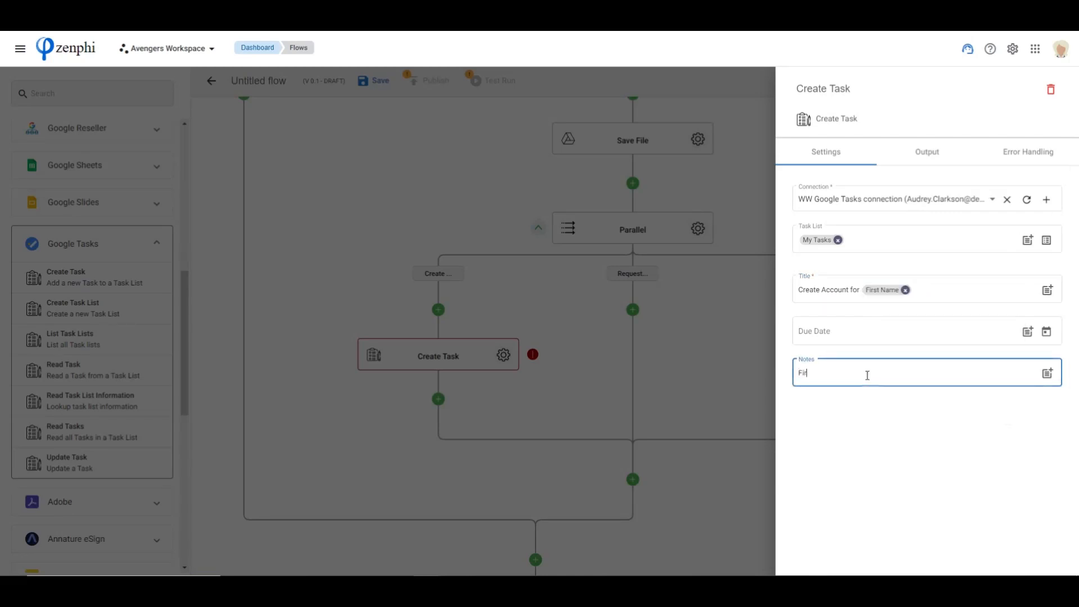
pyautogui.write('First Name: {{first')
pyautogui.press('Return')
pyautogui.press('Return')
pyautogui.moveTo(868, 380)
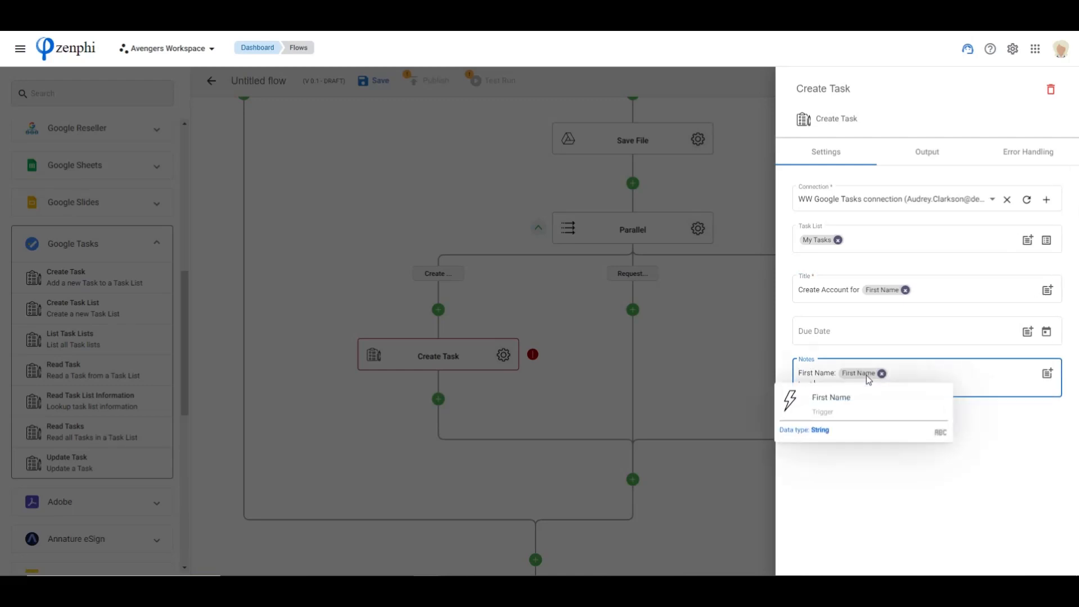
pyautogui.write('Last Name: {{last')
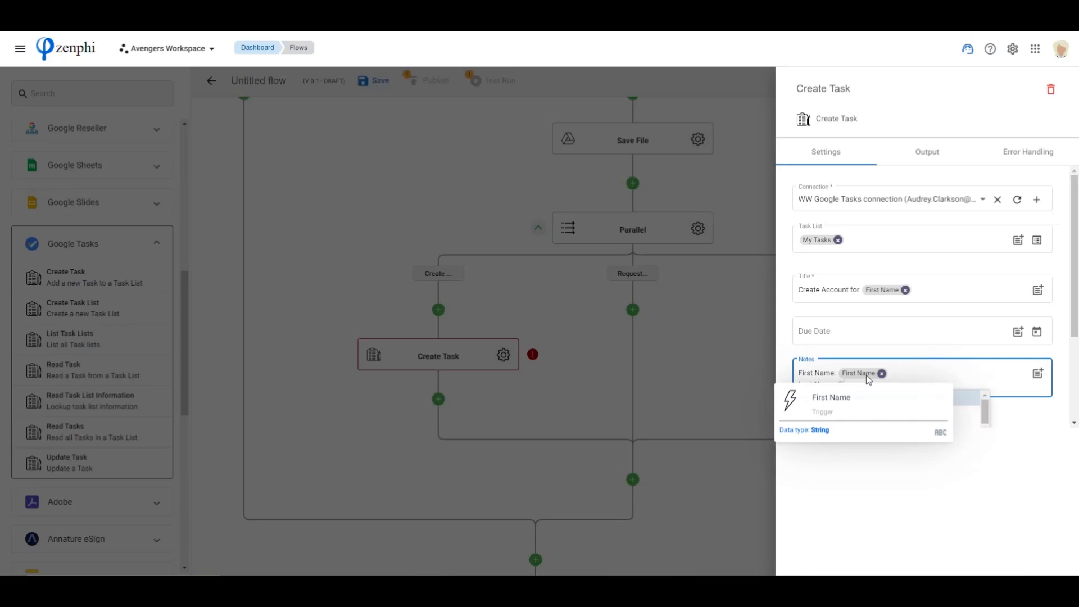
pyautogui.press('Return')
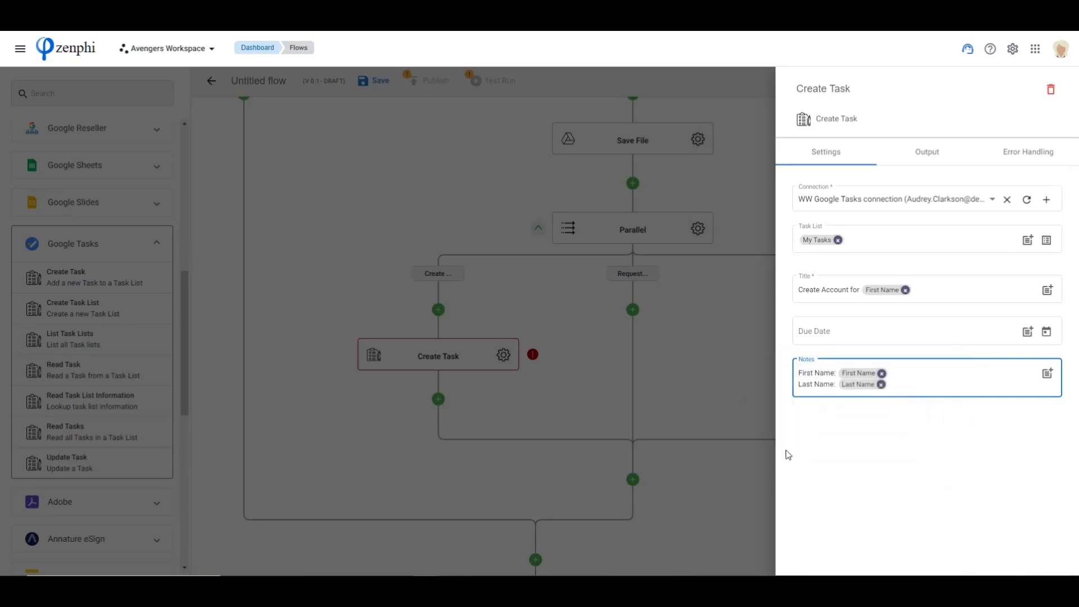
# Add a "Department:" line with the Department token and a further line with the Title token to the notes, and close the settings
pyautogui.press('Return')
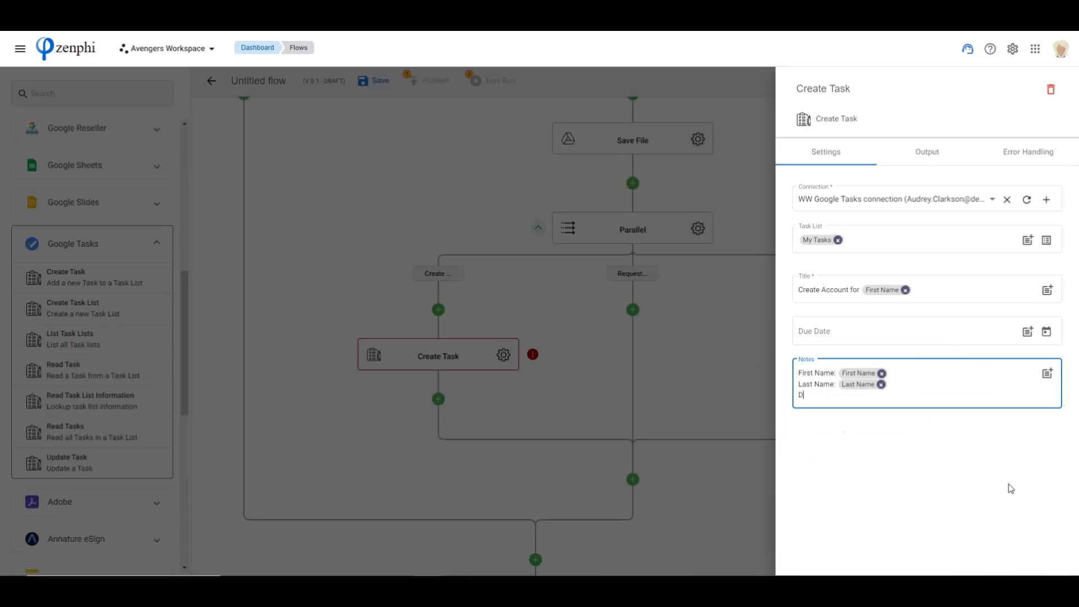
pyautogui.write('Department: @de')
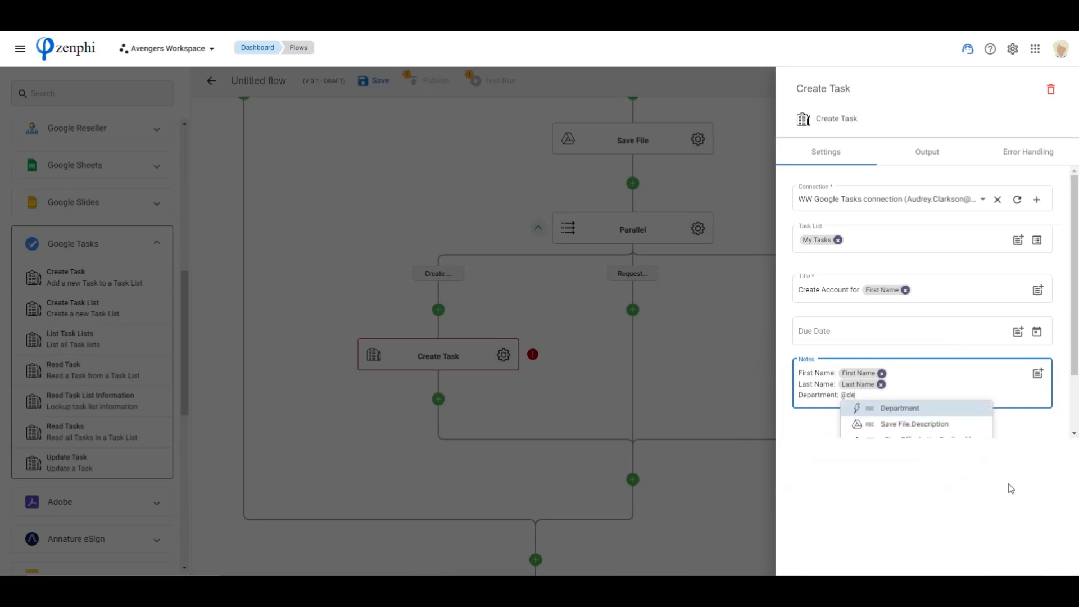
pyautogui.press('Return')
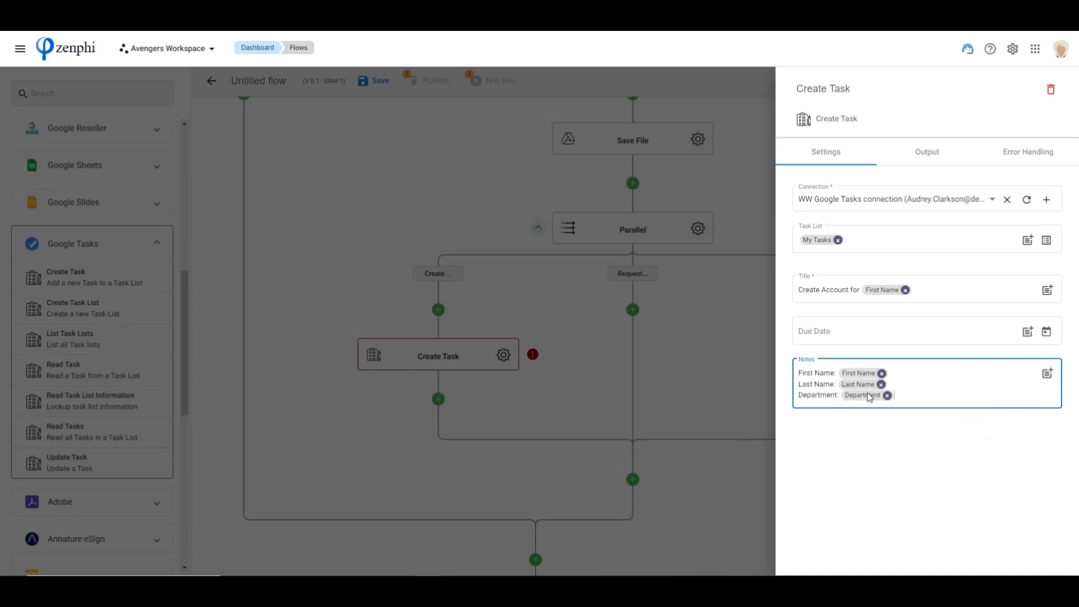
pyautogui.press('Return')
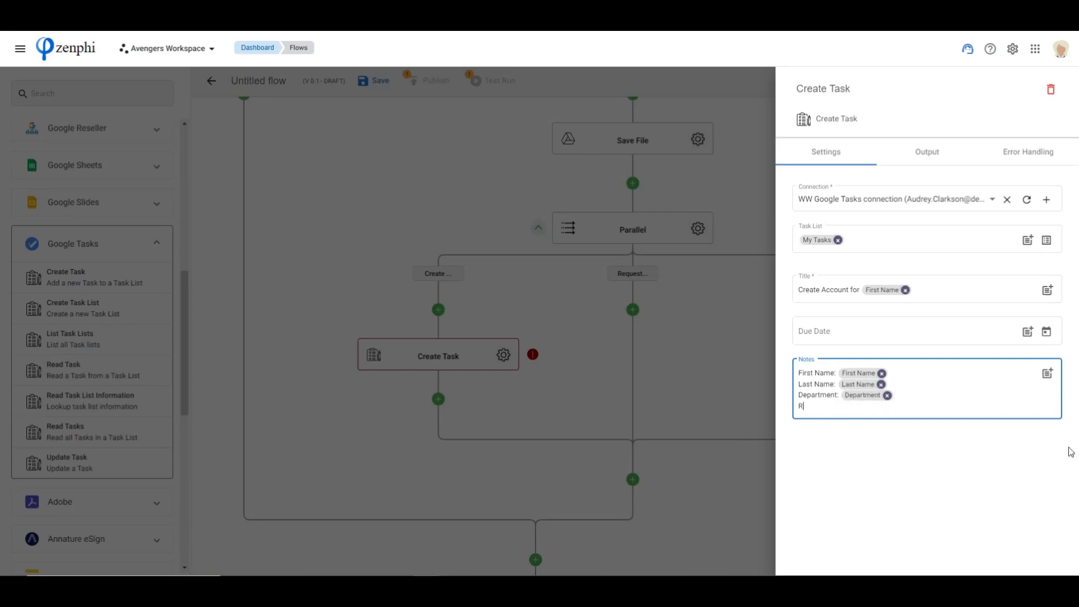
pyautogui.write('@tit')
pyautogui.press('Return')
pyautogui.click(700, 329)
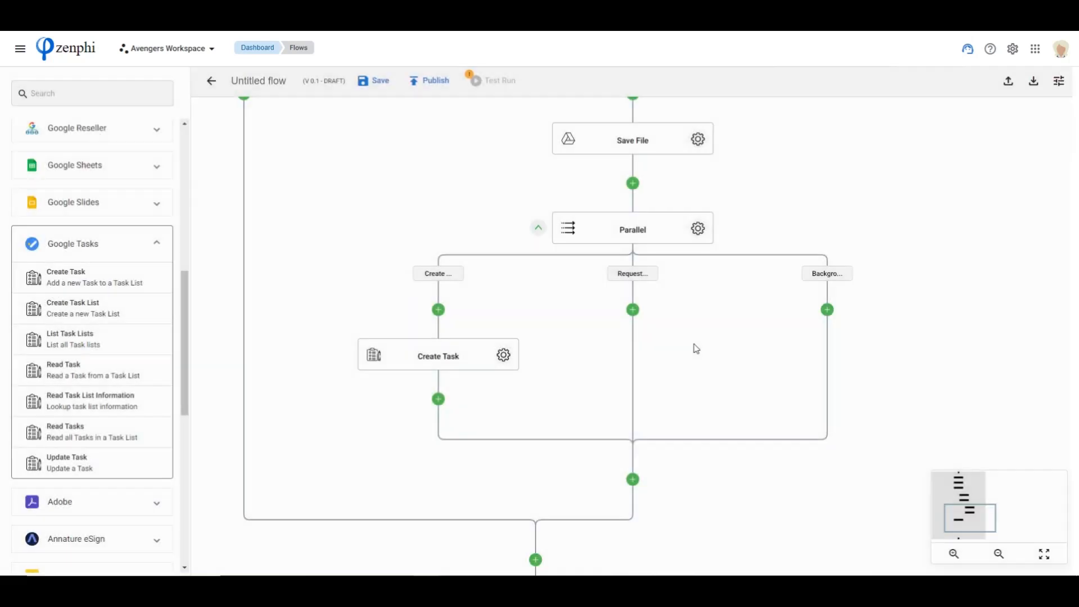
# Add a Create Task action to the "Request Equipment" branch and rename the first branch's task action "Create Account"
pyautogui.moveTo(71, 278); pyautogui.dragTo(633, 310)
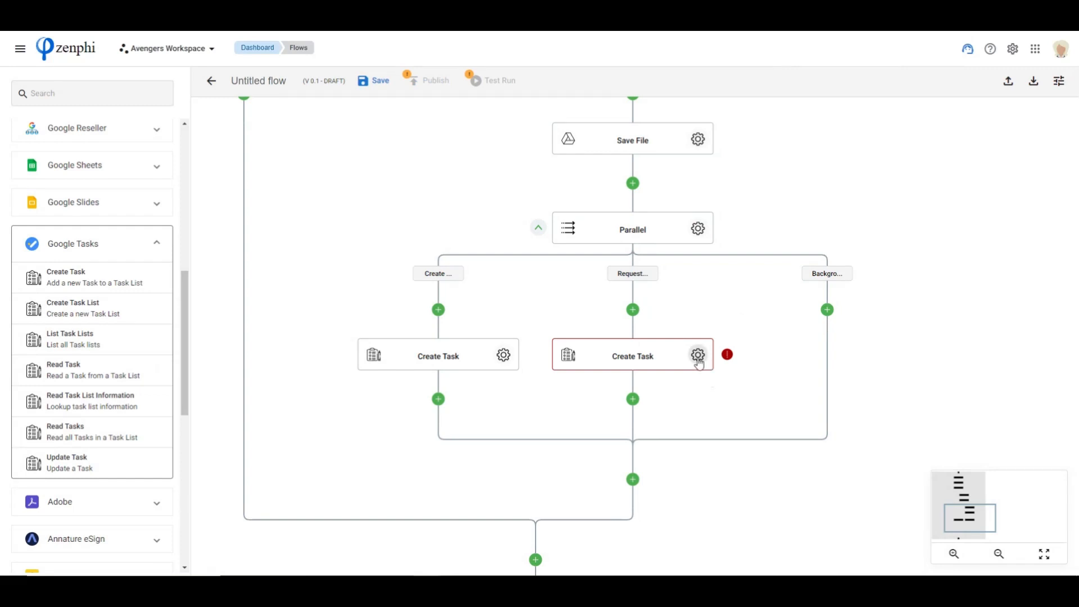
pyautogui.click(446, 356)
pyautogui.click(446, 355)
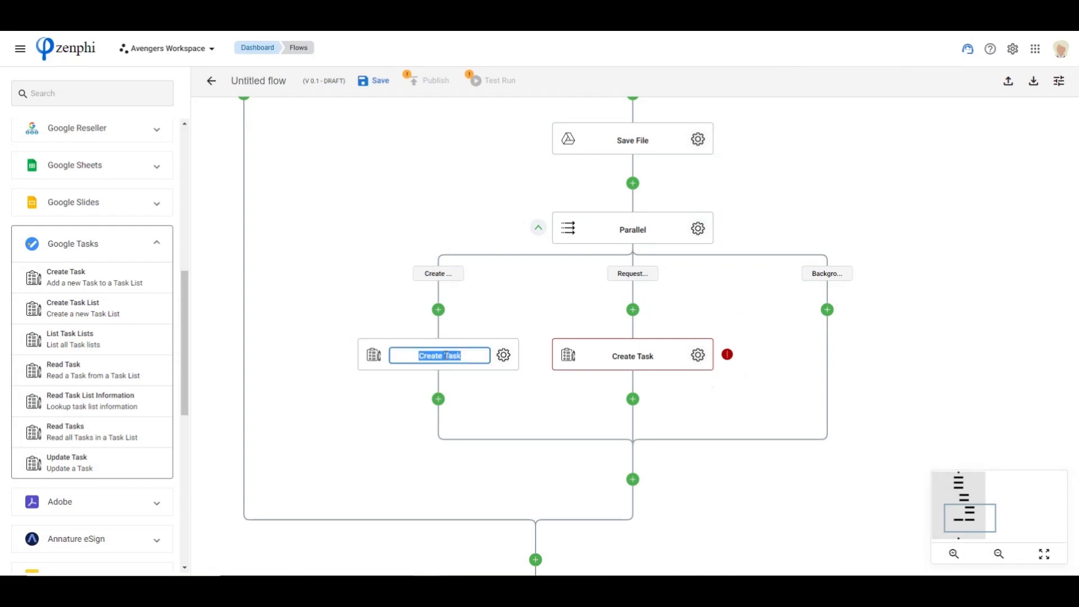
pyautogui.click(446, 356)
pyautogui.moveTo(447, 355); pyautogui.dragTo(462, 357)
pyautogui.write('Account')
# Rename the task action in the "Request Equipment" branch "Procure Equipment"
pyautogui.click(651, 355)
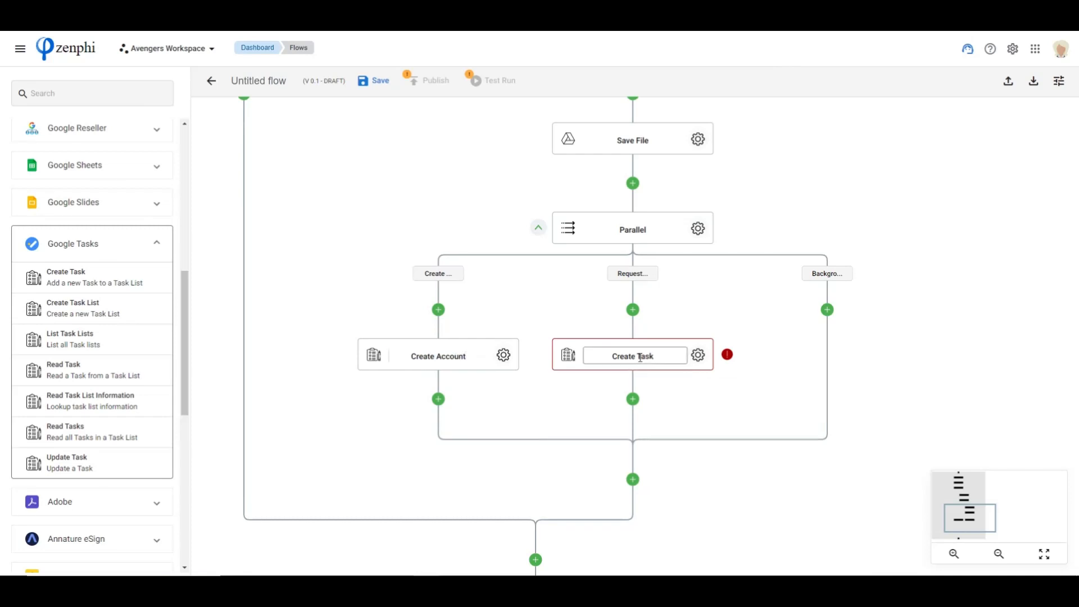
pyautogui.tripleClick(638, 355)
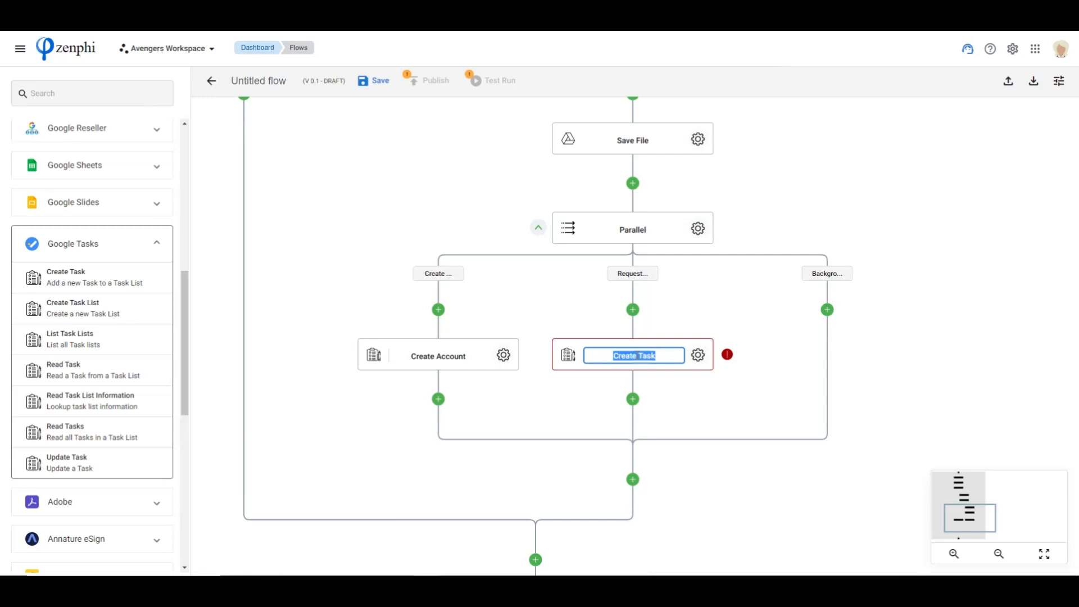
pyautogui.write('Procure Equipment')
pyautogui.click(720, 394)
# Open the Procure Equipment action's settings and choose "My Tasks" as its task list
pyautogui.click(698, 355)
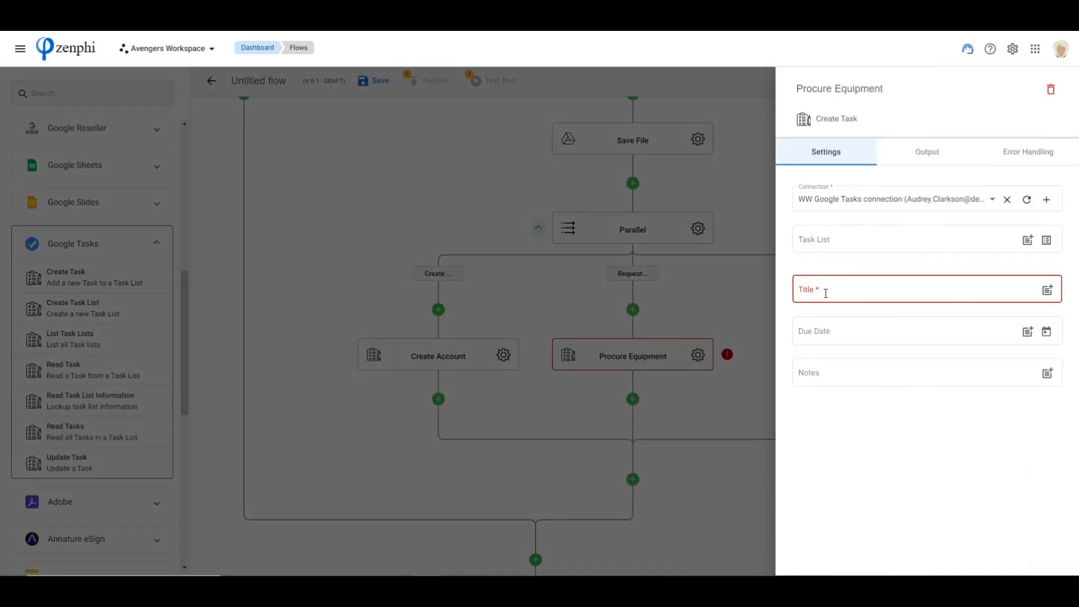
pyautogui.click(962, 241)
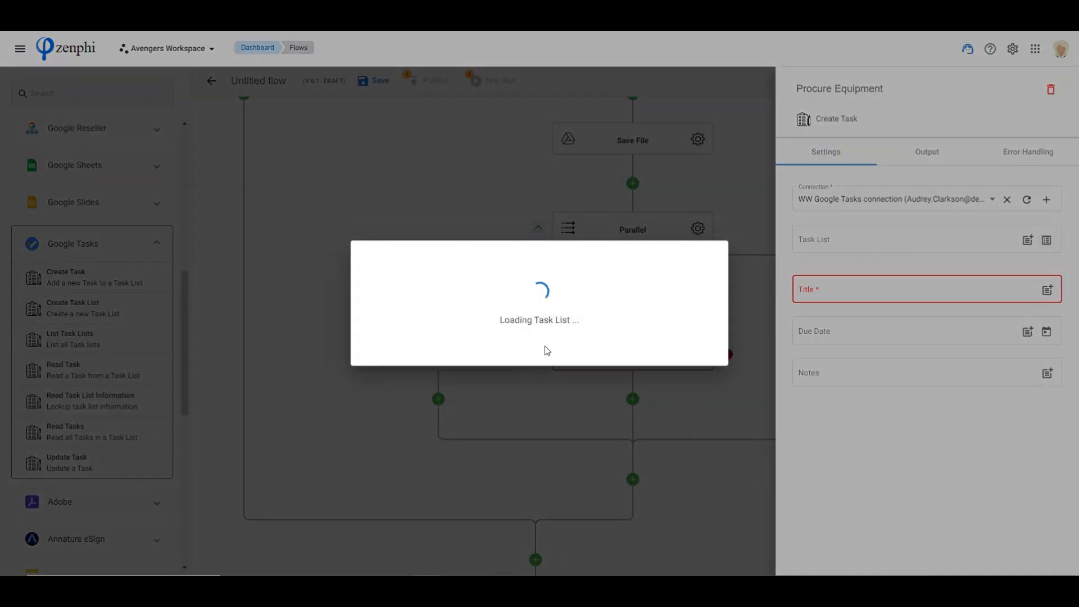
pyautogui.click(506, 304)
pyautogui.click(388, 339)
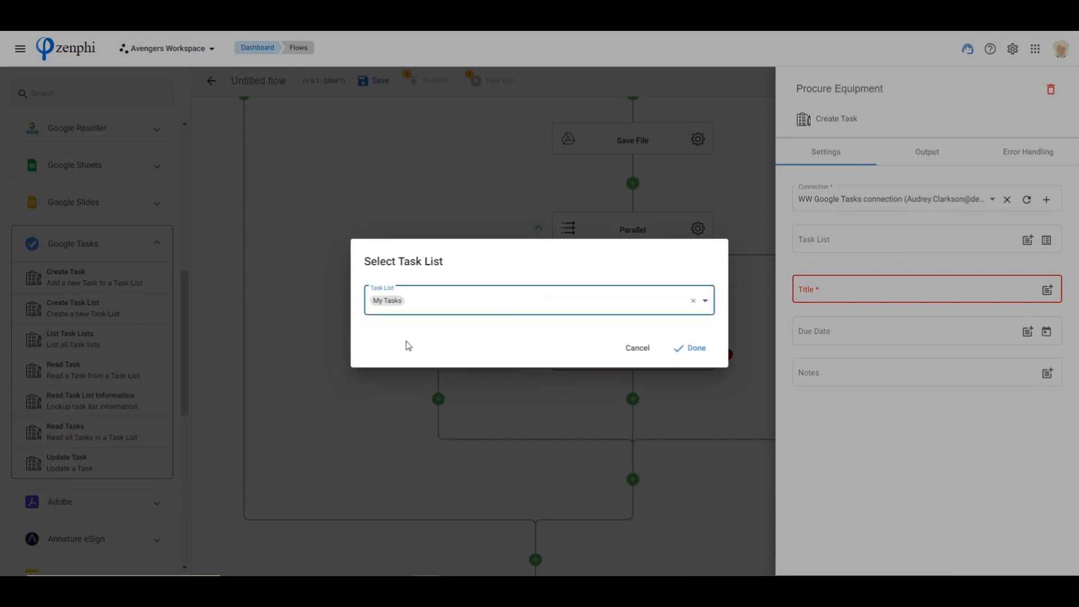
pyautogui.click(691, 348)
# Title the equipment task "Procure Equipment for" followed by the First Name token
pyautogui.click(1001, 292)
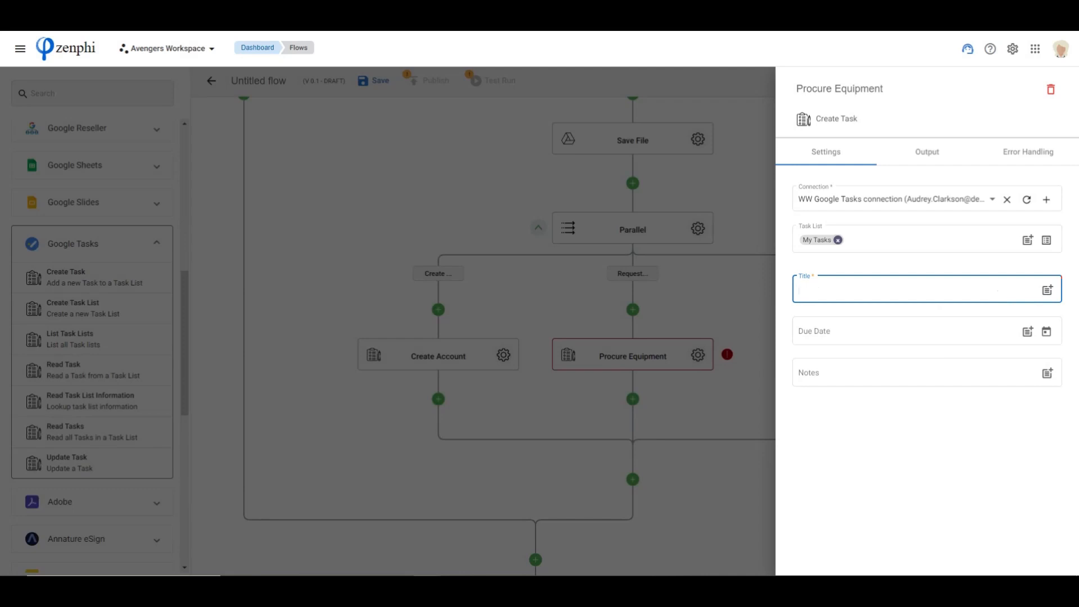
pyautogui.click(855, 291)
pyautogui.write('@')
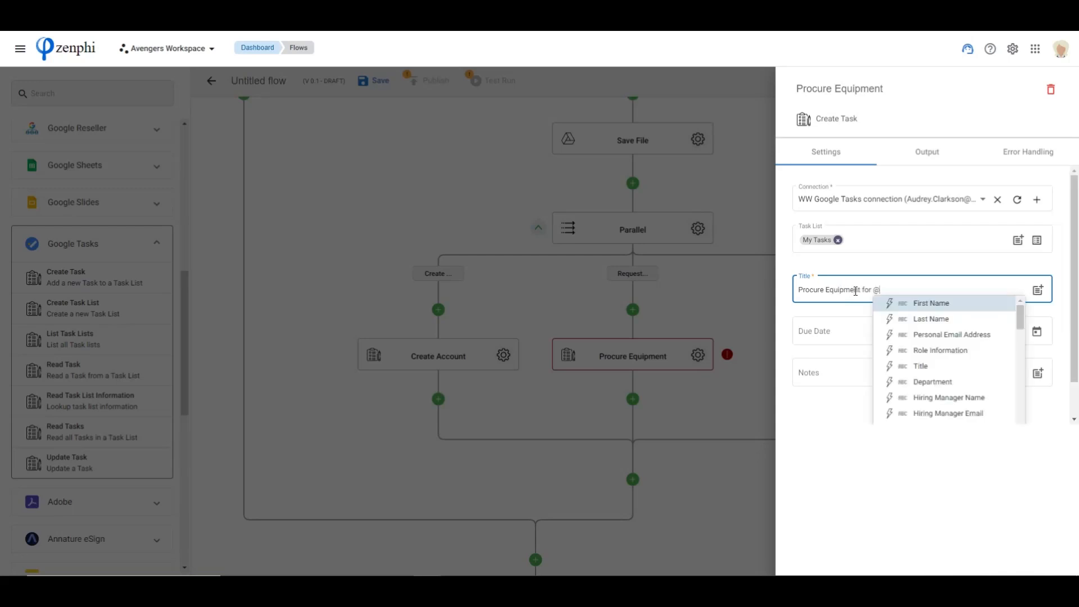
pyautogui.press('Return')
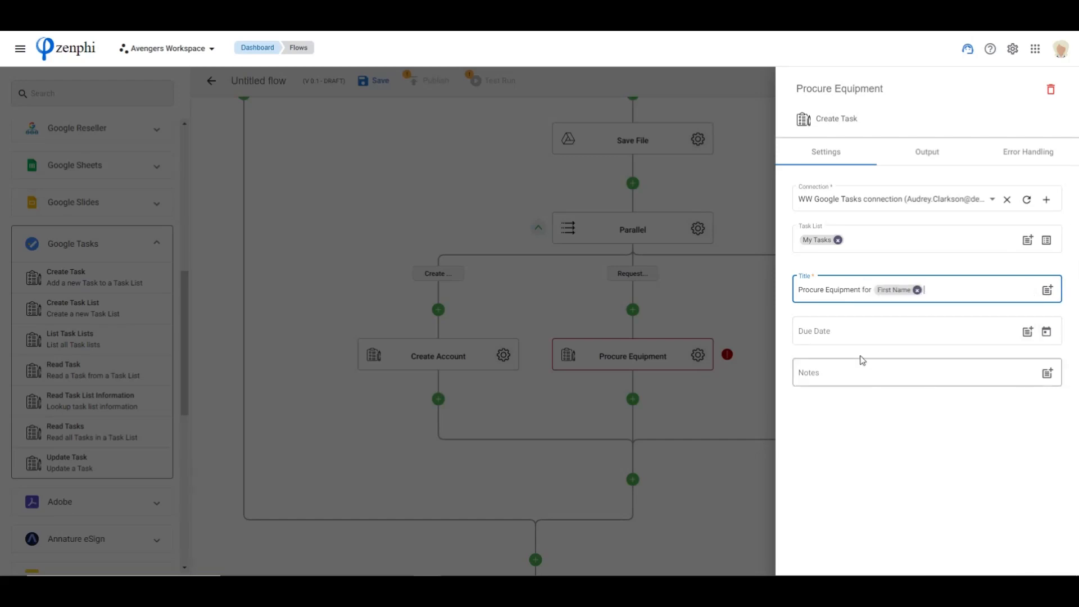
# Insert the form trigger's Laptop Preference token into the equipment task's notes and close the settings
pyautogui.click(836, 371)
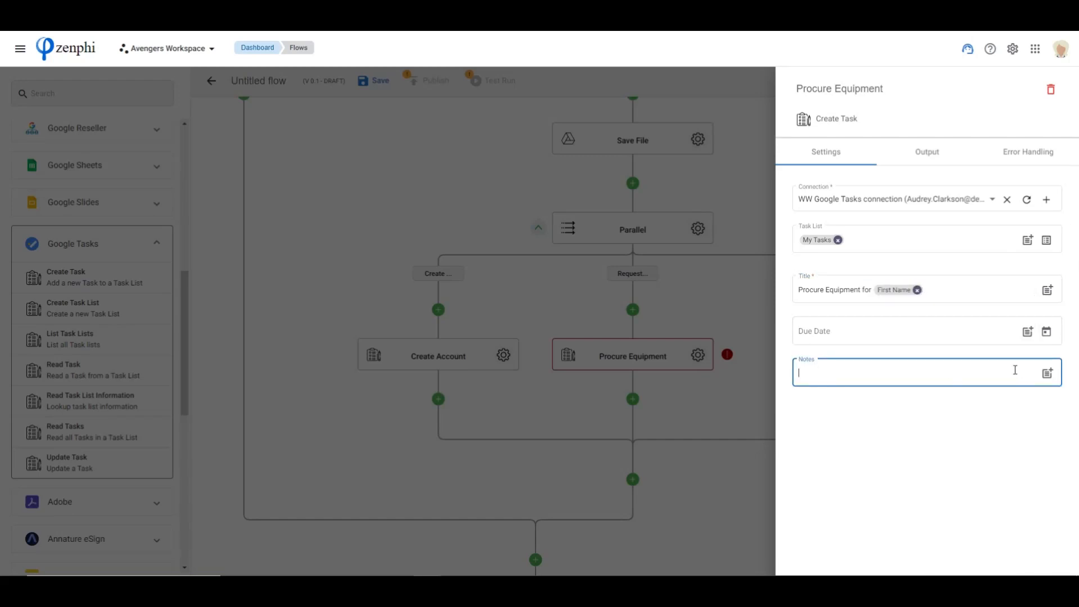
pyautogui.click(1047, 373)
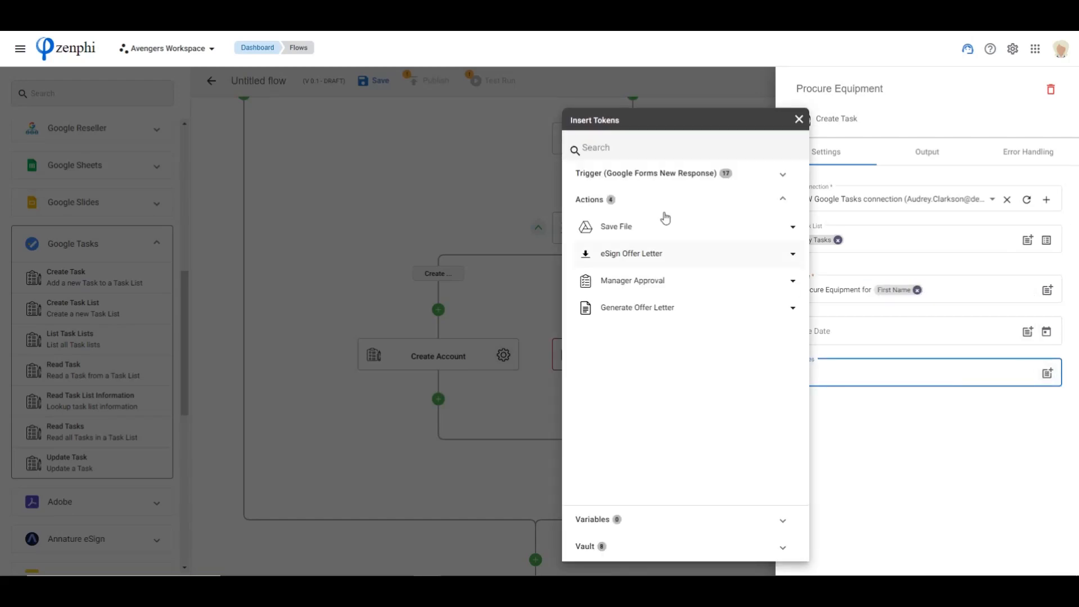
pyautogui.click(632, 175)
pyautogui.scroll(-3, 662, 281)
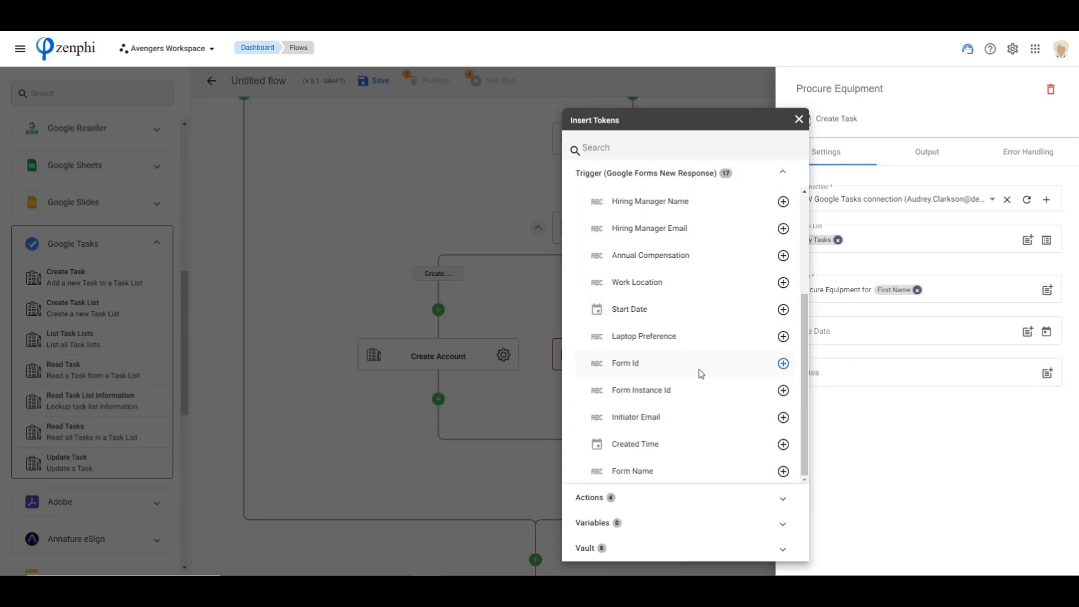
pyautogui.click(783, 338)
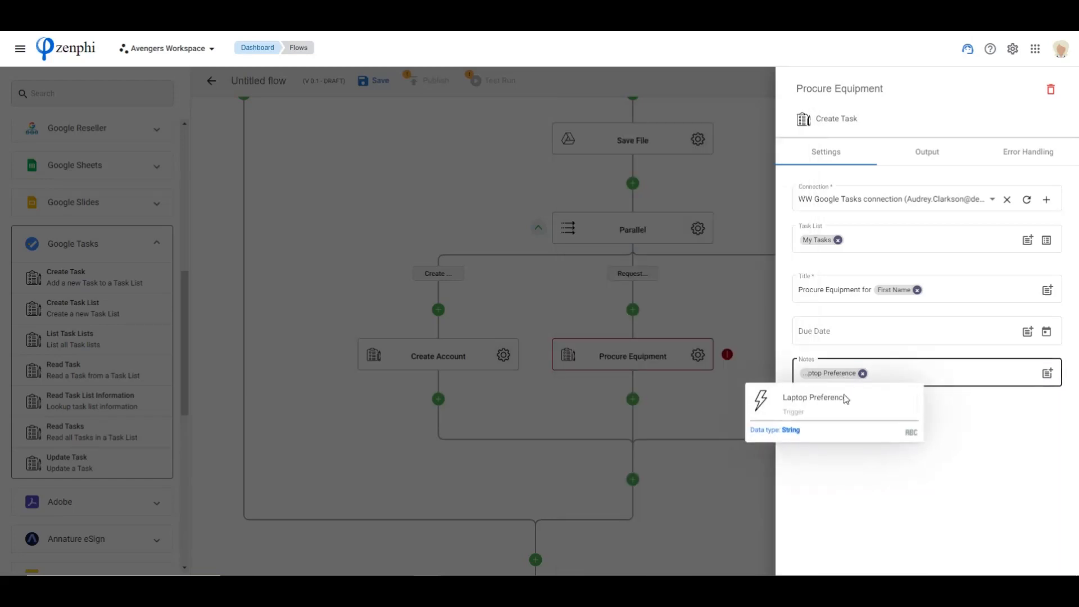
pyautogui.click(647, 439)
# Add a User Interaction Request Data action to the Parallel action's third branch, "Backgro..."
pyautogui.moveTo(941, 352); pyautogui.dragTo(742, 355)
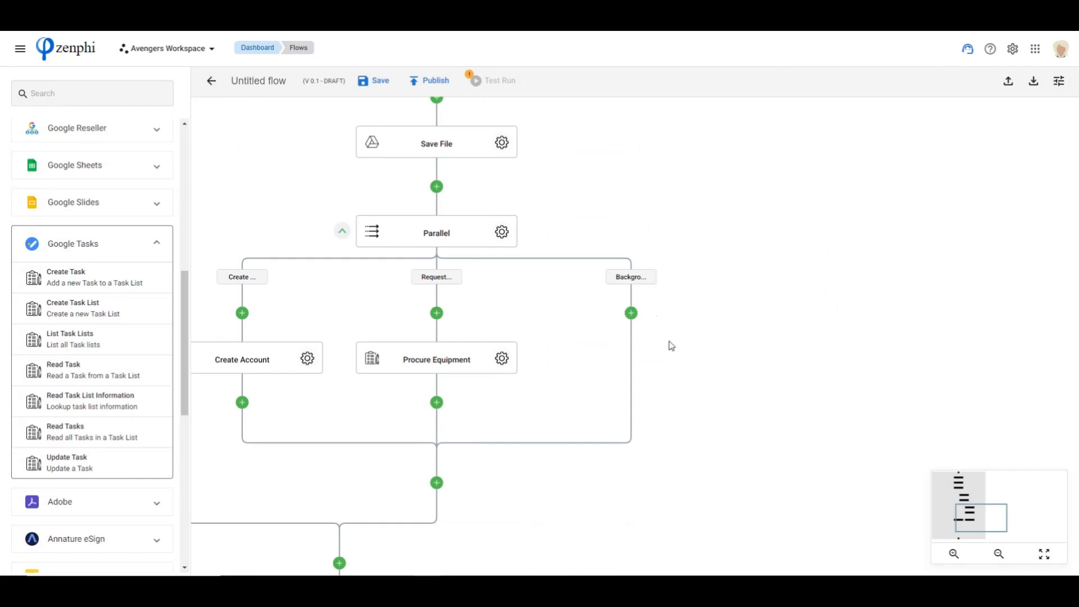
pyautogui.click(70, 243)
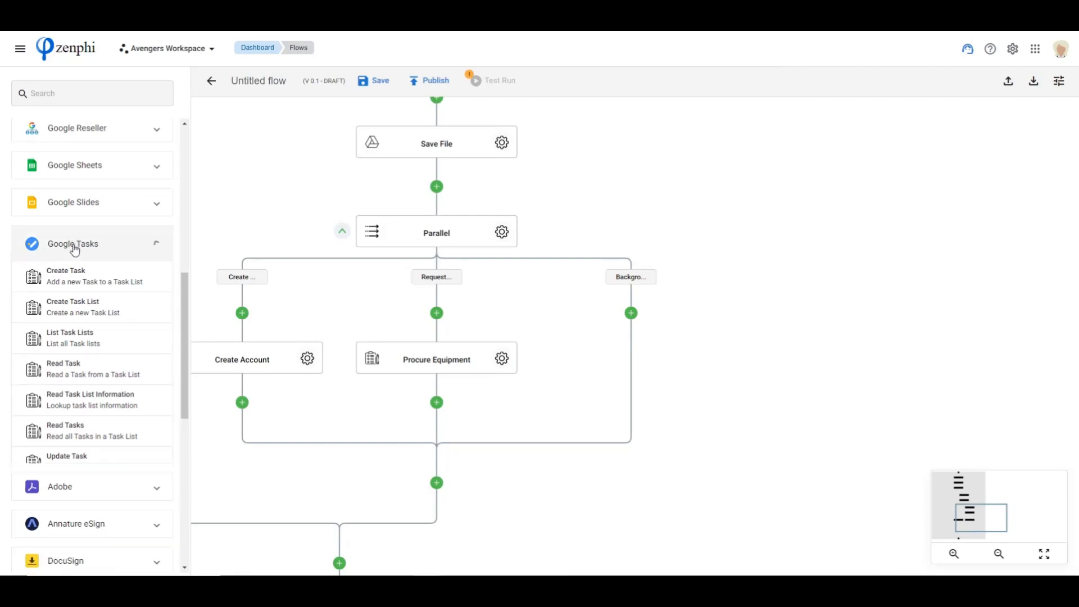
pyautogui.scroll(8, 94, 254)
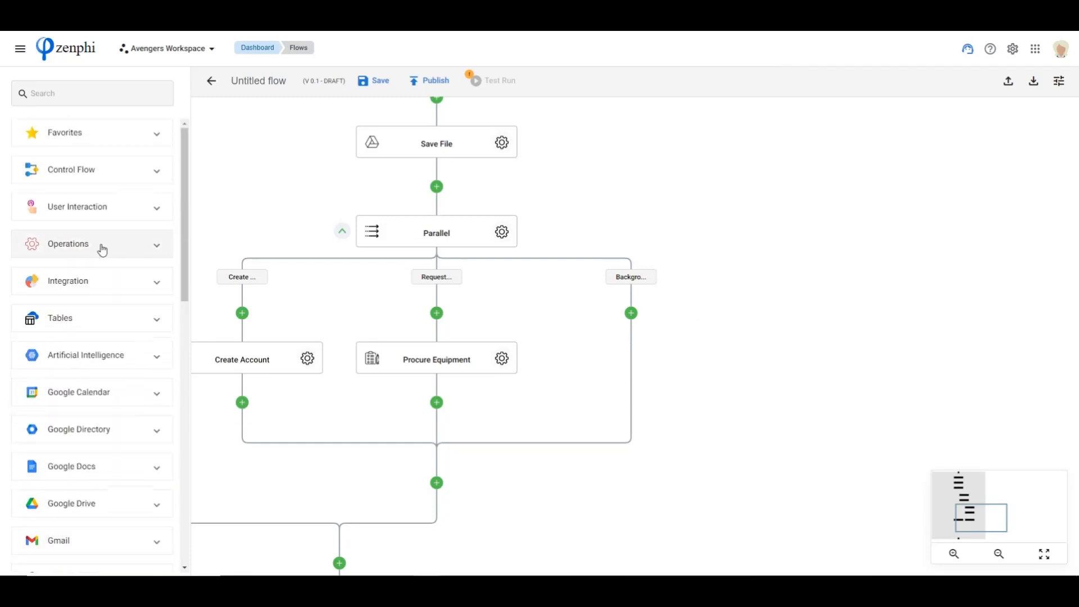
pyautogui.click(84, 208)
pyautogui.moveTo(79, 292); pyautogui.dragTo(631, 314)
pyautogui.moveTo(971, 325); pyautogui.dragTo(716, 221)
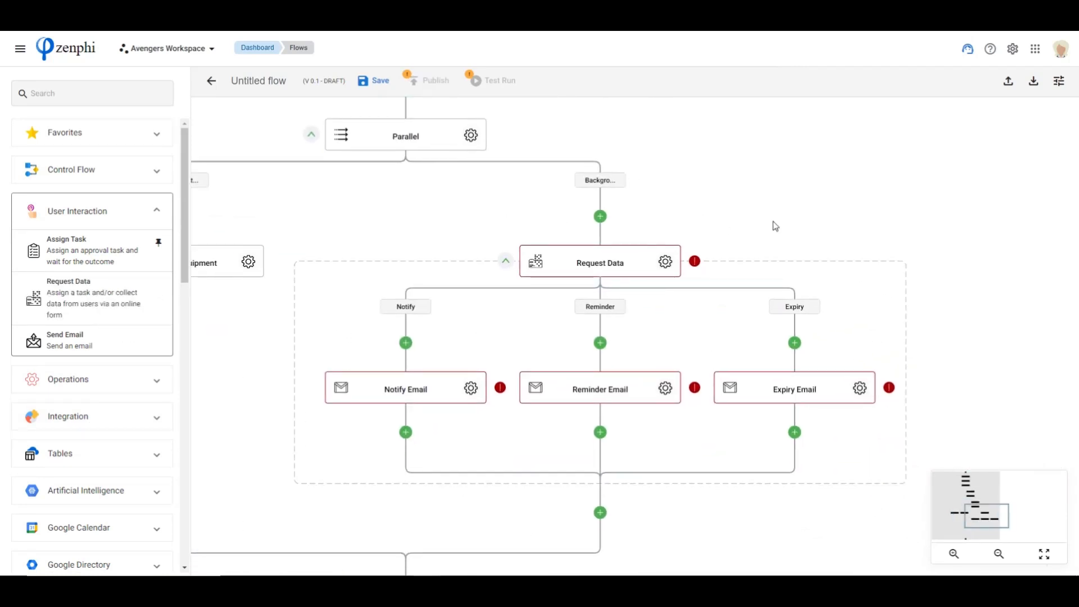
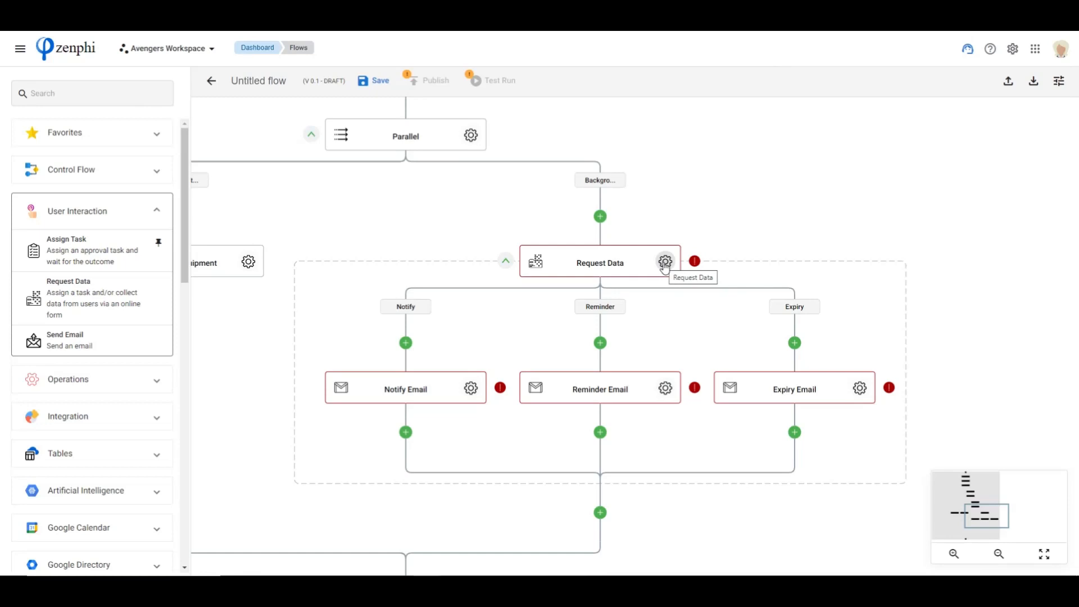
# Open the form builder of the background branch's Request Data action and title the form "Background check for" followed by the First Name token
pyautogui.click(665, 262)
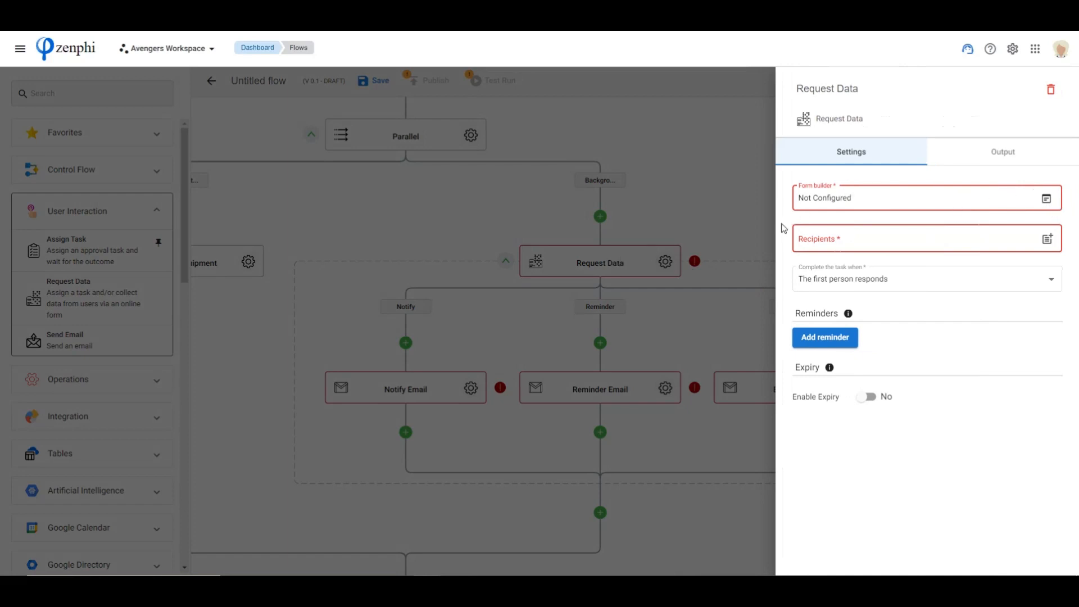
pyautogui.click(1047, 203)
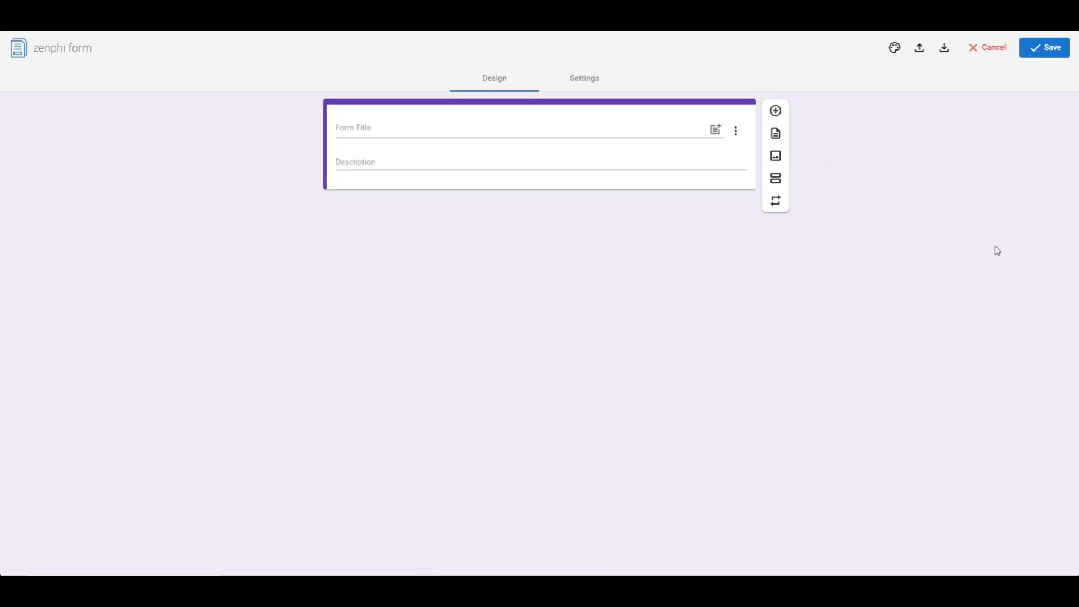
pyautogui.click(387, 127)
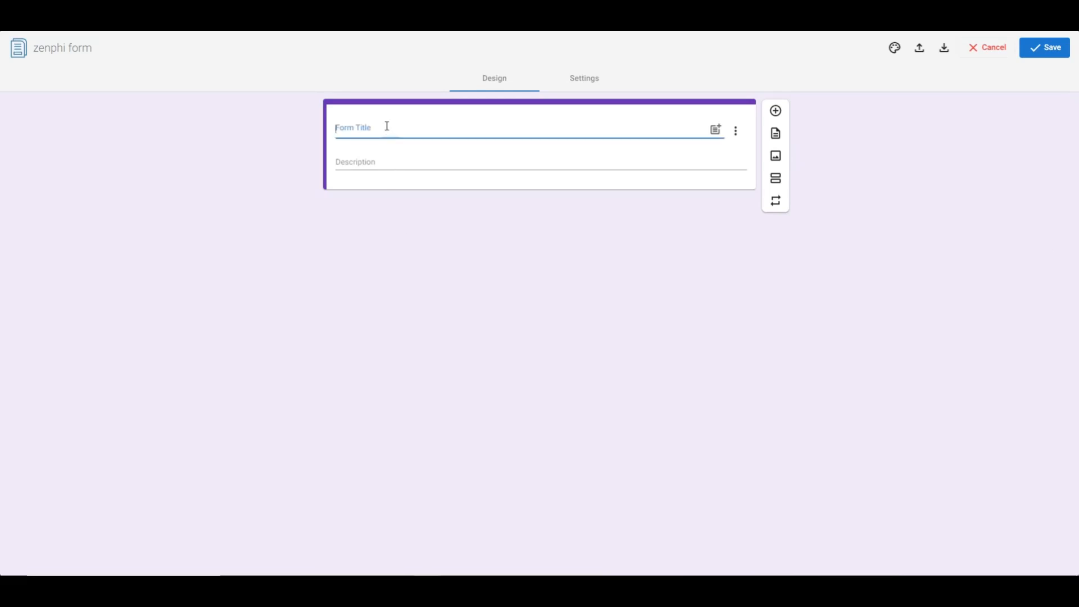
pyautogui.write('Background check for @fir')
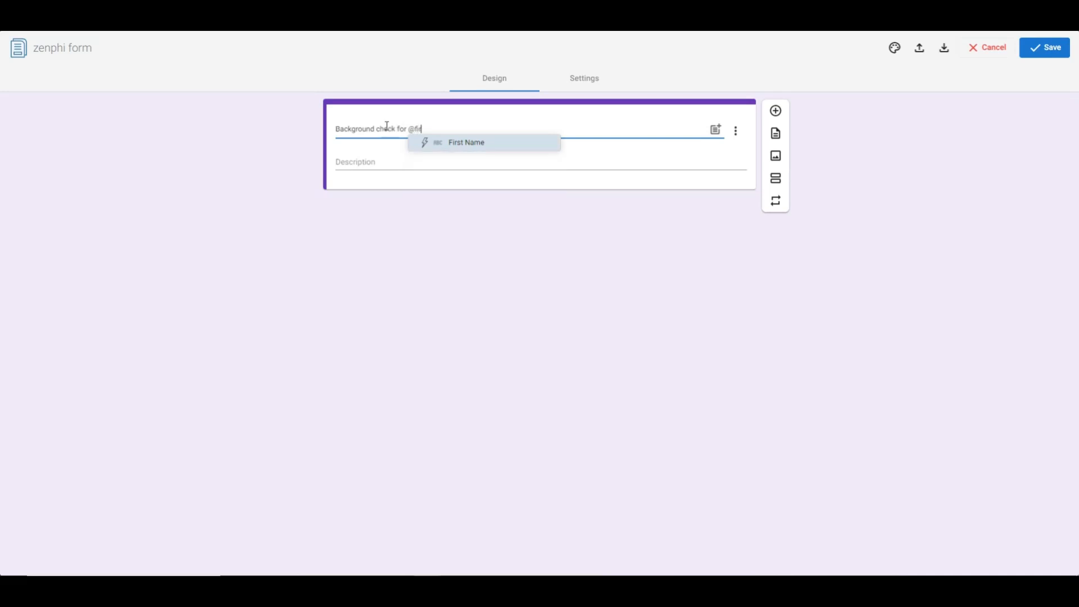
pyautogui.press('Return')
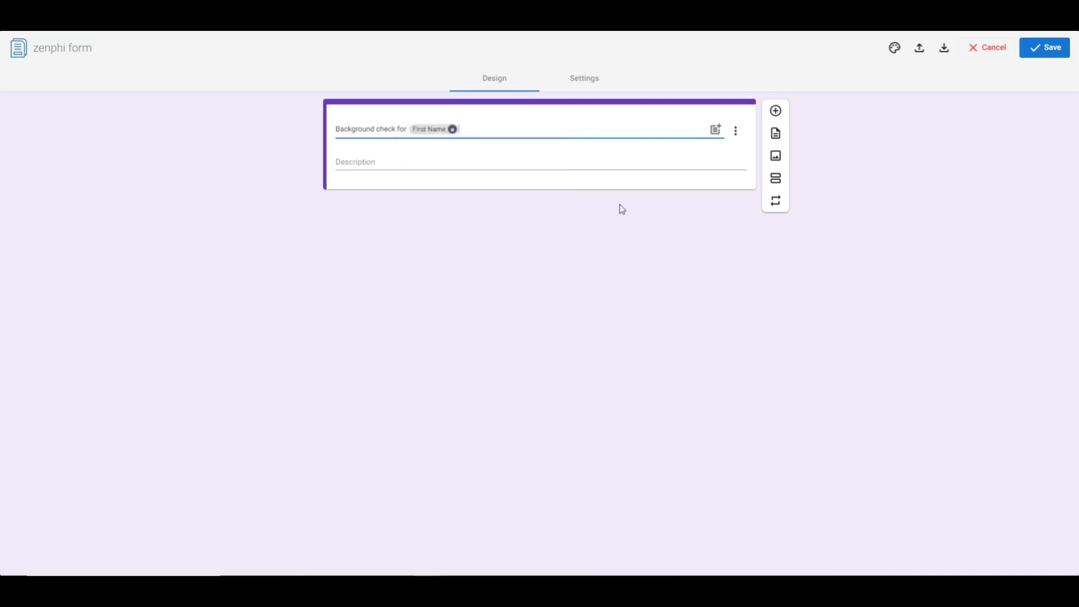
# Add a multiple choice field named "Outcome" to the form with the options "Pass" and "Fail"
pyautogui.click(773, 117)
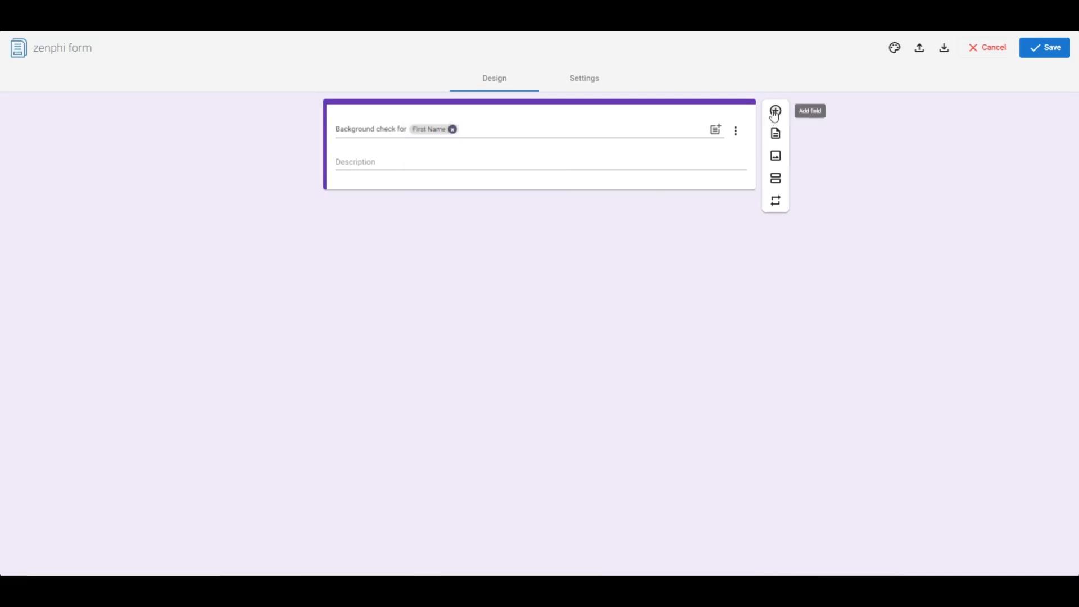
pyautogui.click(406, 223)
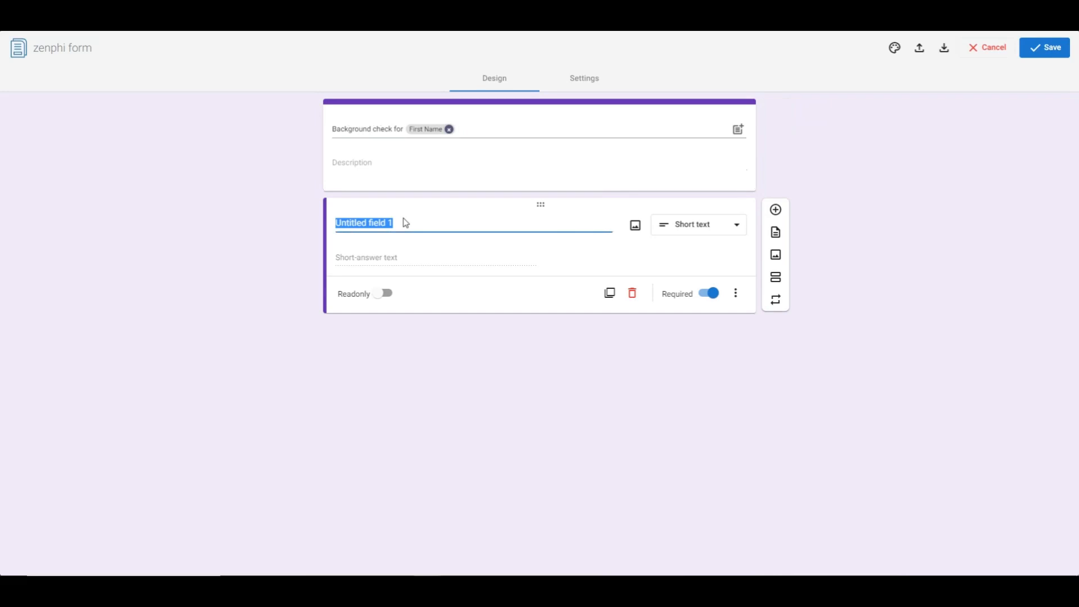
pyautogui.write('Outcome')
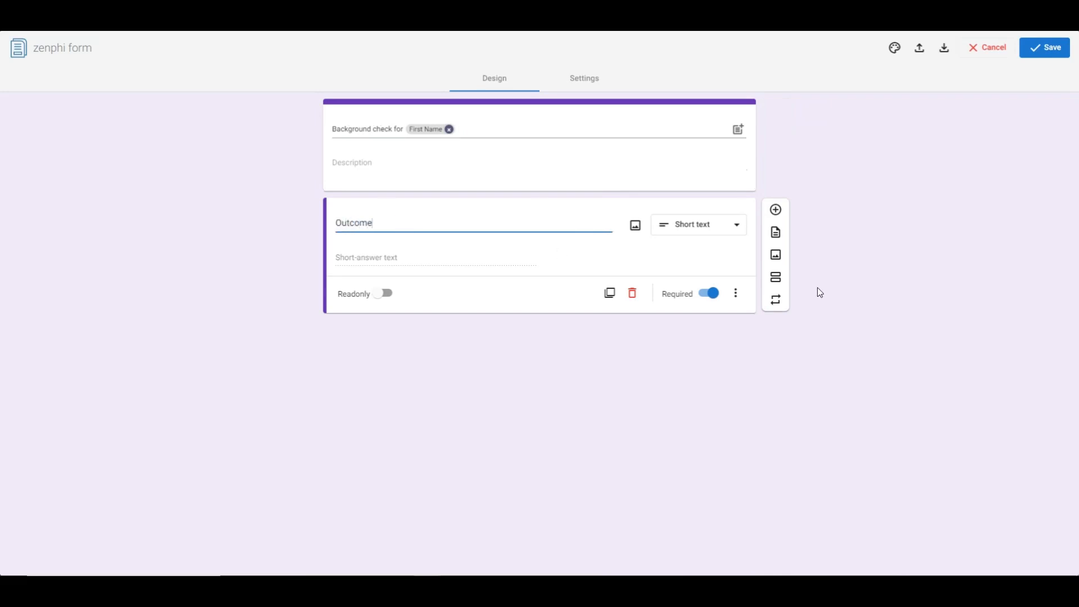
pyautogui.click(691, 230)
pyautogui.click(708, 307)
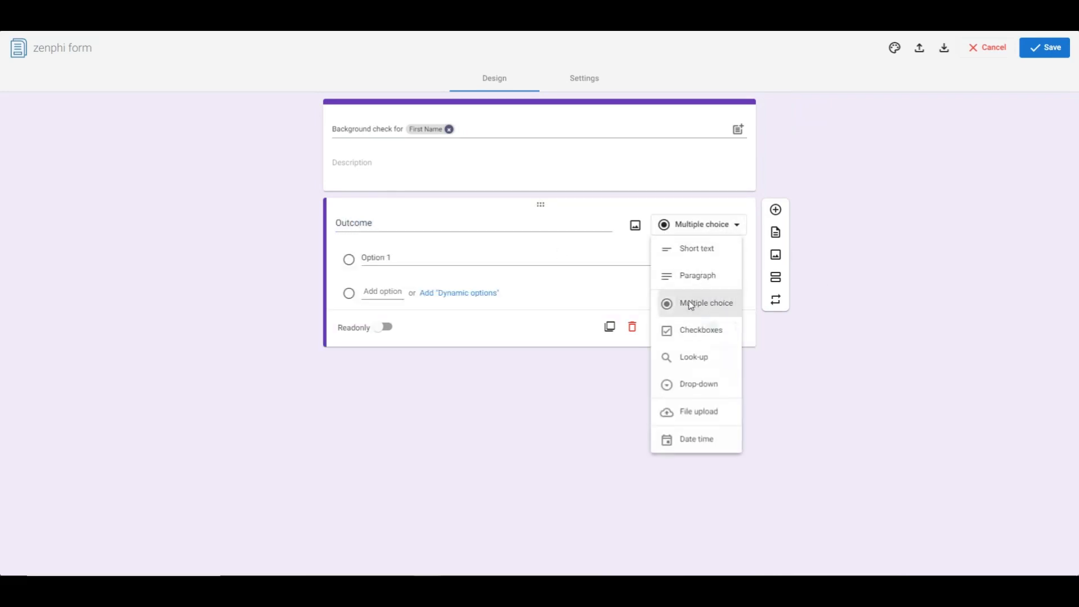
pyautogui.click(396, 257)
pyautogui.write('Pa')
pyautogui.click(391, 290)
pyautogui.write('Fail')
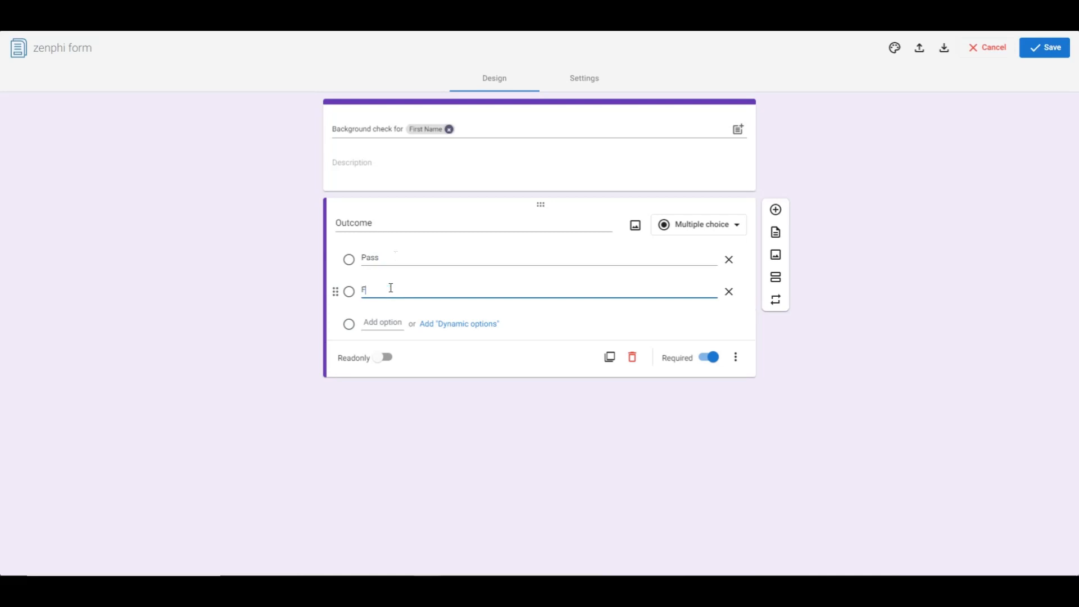
# Add a file upload field named "Certificate" to the form and save the form
pyautogui.click(776, 210)
pyautogui.click(685, 360)
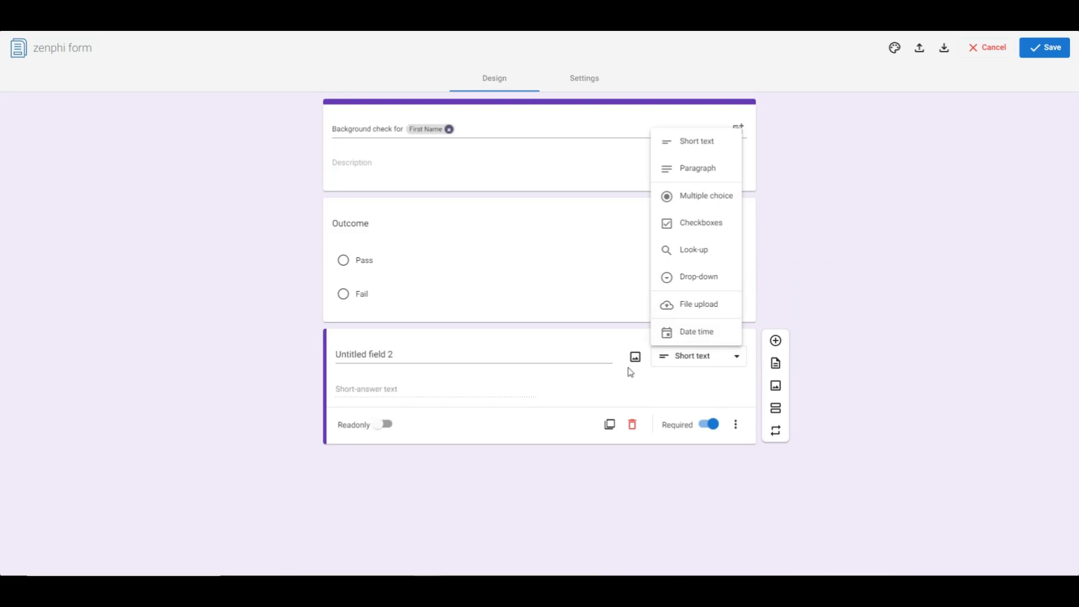
pyautogui.click(700, 307)
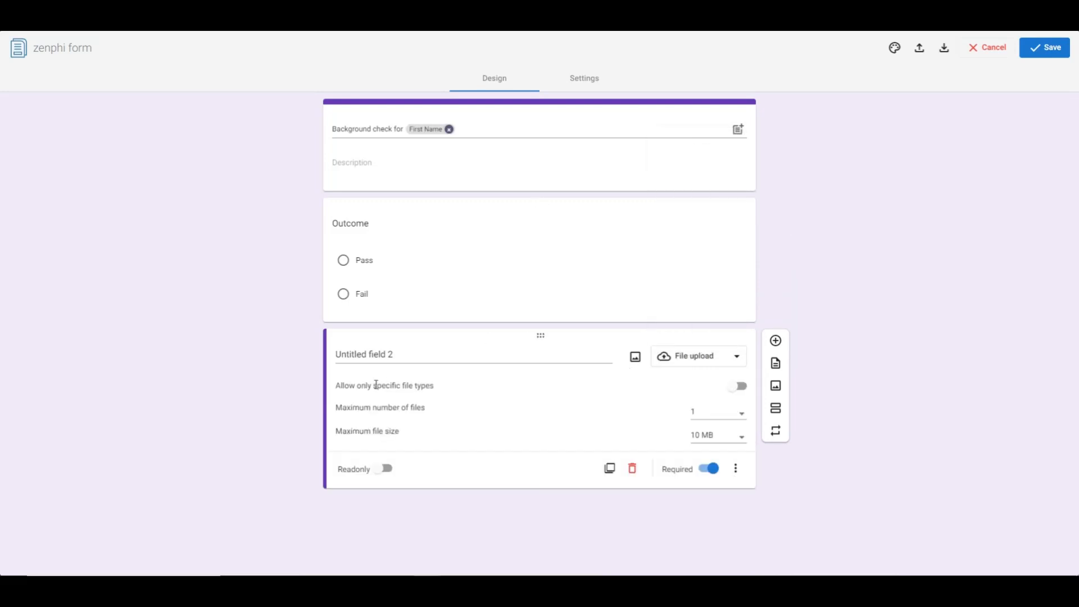
pyautogui.click(414, 358)
pyautogui.write('Certificate')
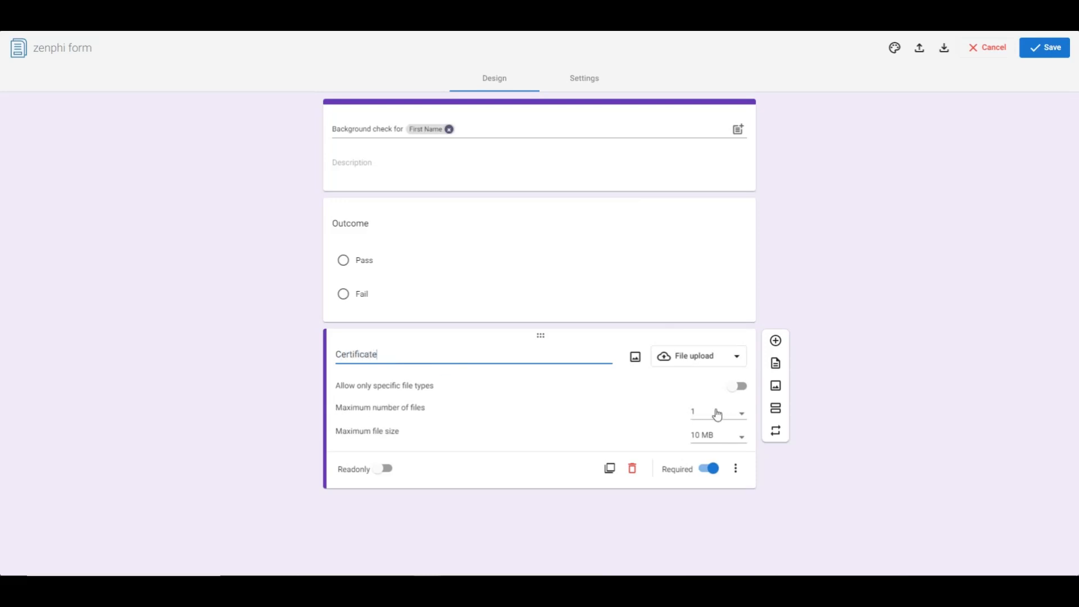
pyautogui.click(864, 282)
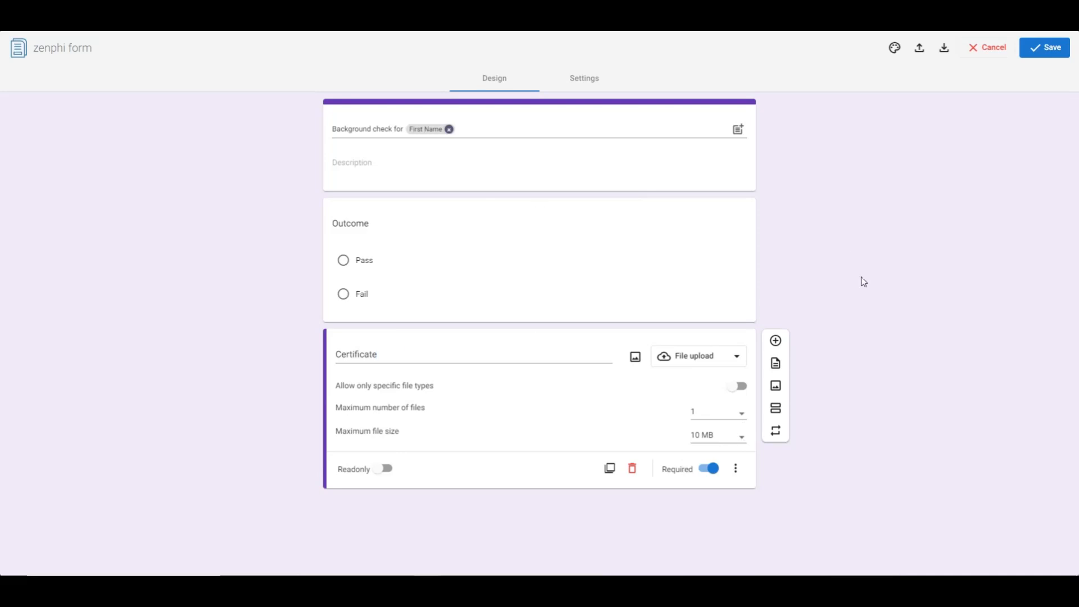
pyautogui.click(597, 251)
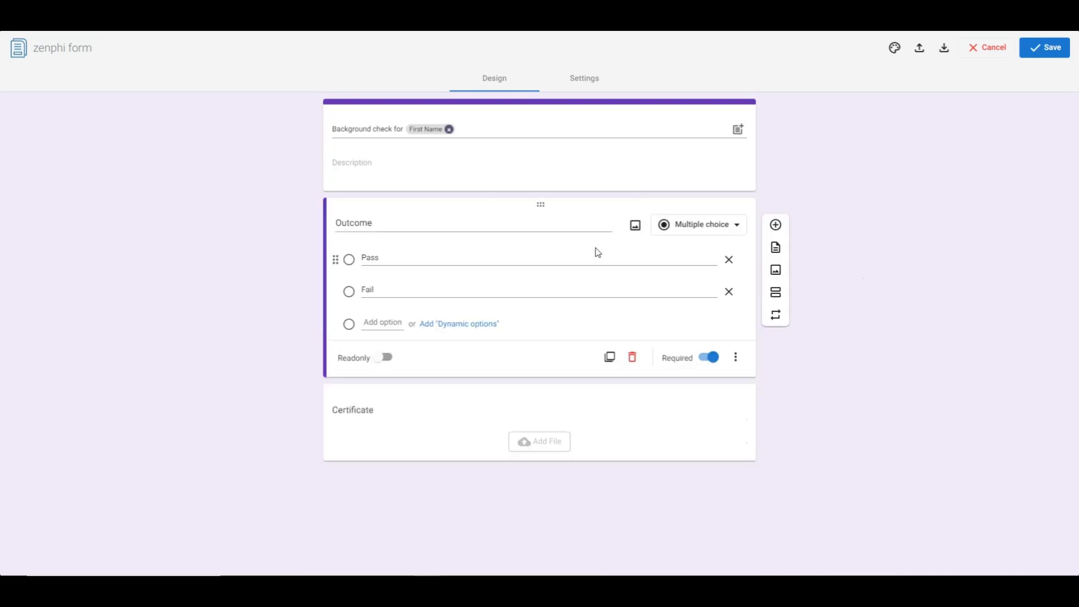
pyautogui.click(1057, 51)
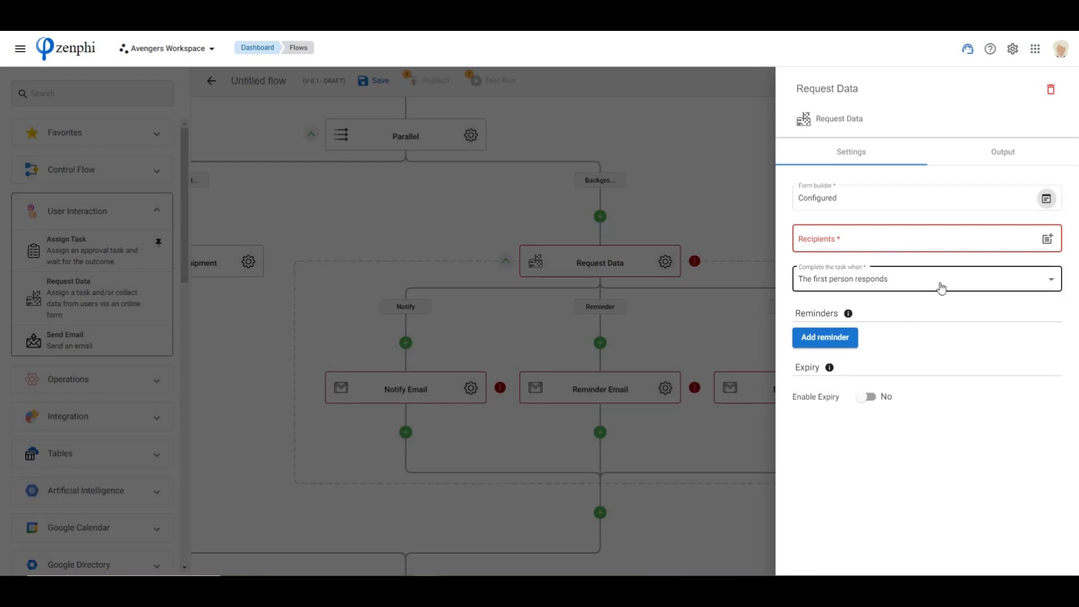
# Fill in the Request Data action's recipient with the responsible person's e-mail address
pyautogui.click(851, 239)
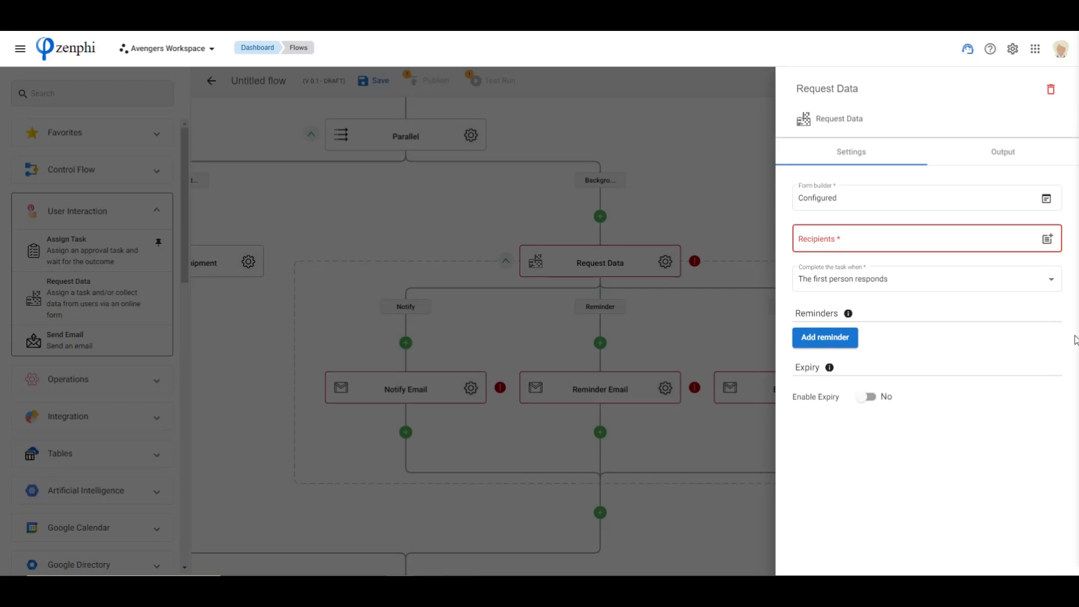
pyautogui.click(842, 239)
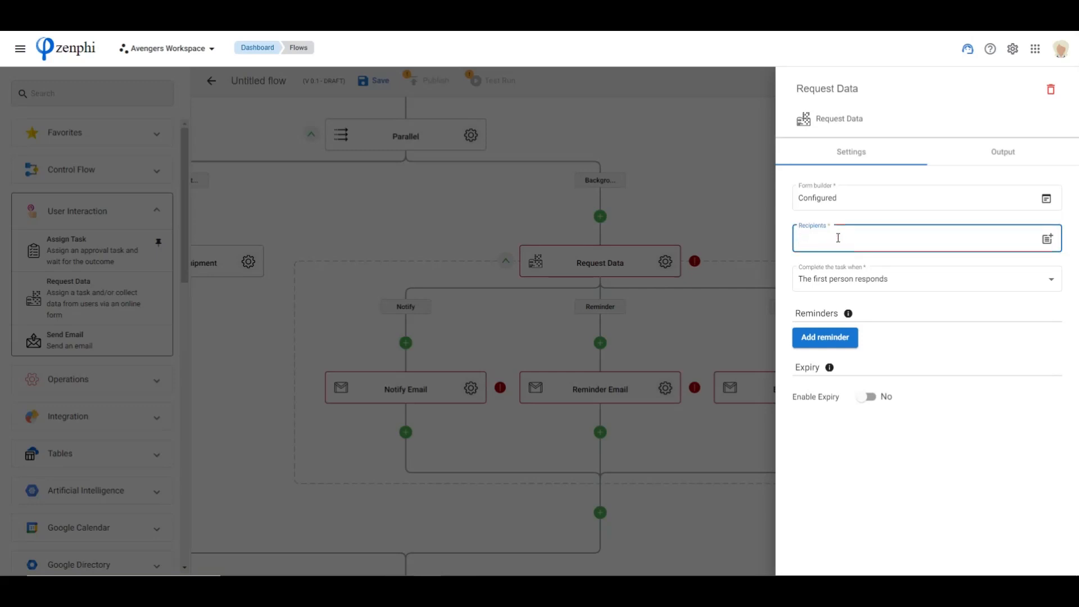
pyautogui.hotkey('ctrl', 'v')
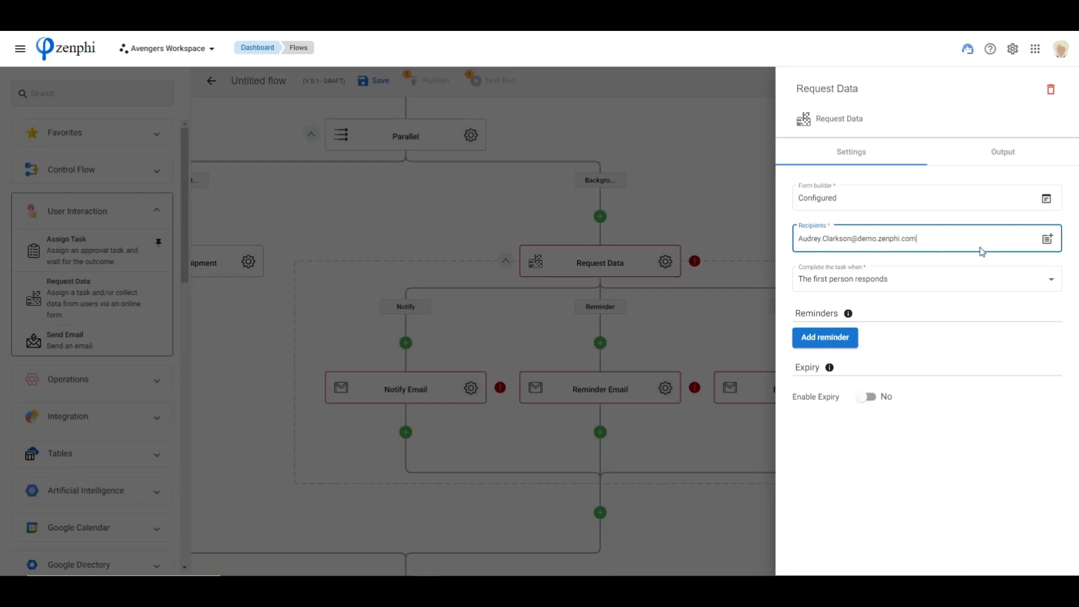
# Review the available conditions for completing the Request Data task and close the action's settings
pyautogui.click(887, 280)
pyautogui.click(921, 242)
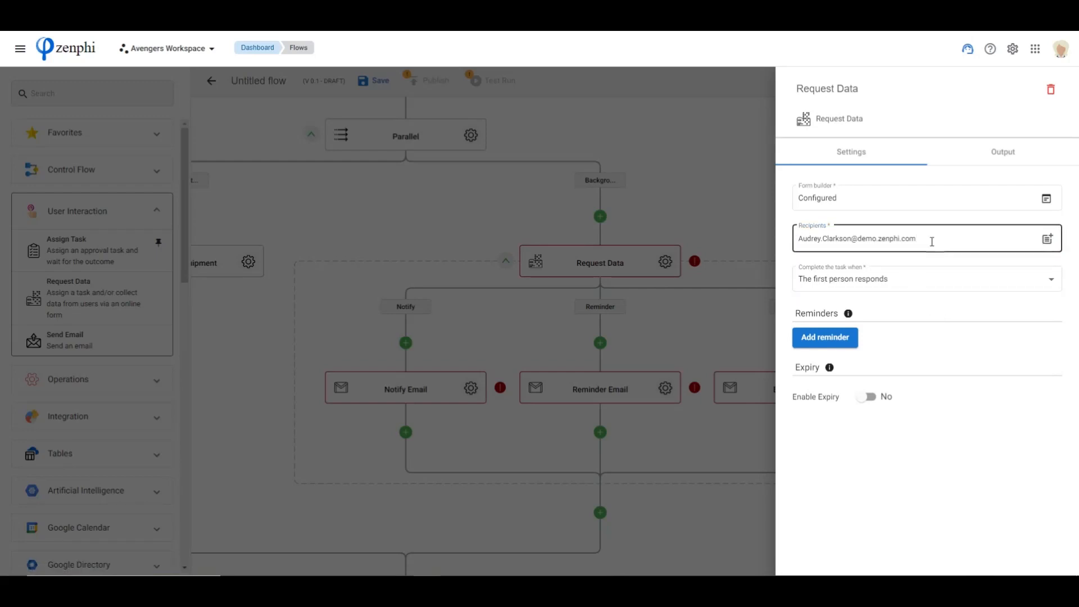
pyautogui.click(893, 276)
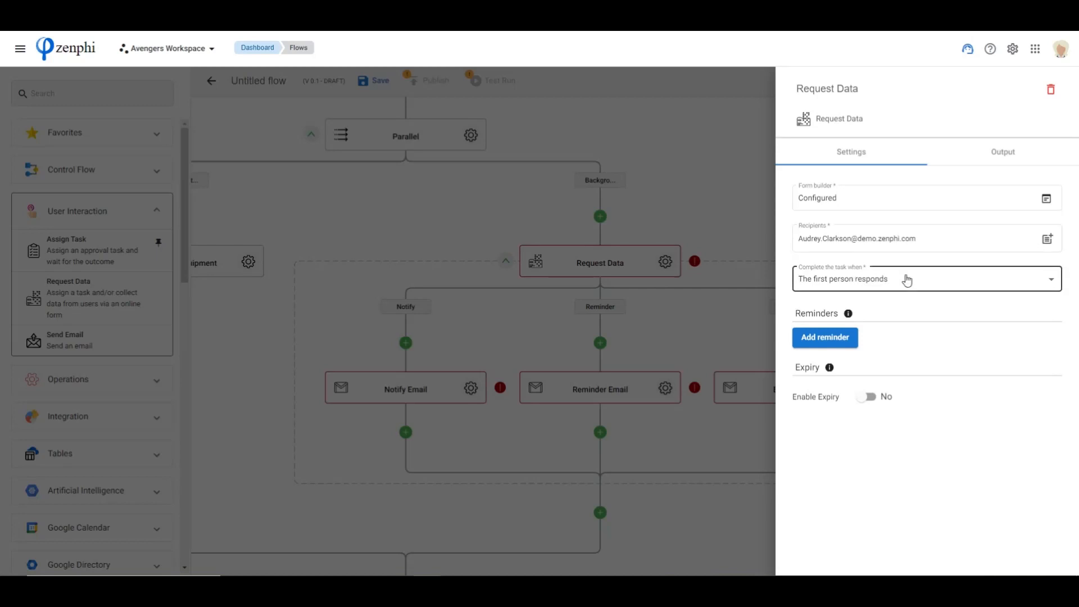
pyautogui.click(926, 240)
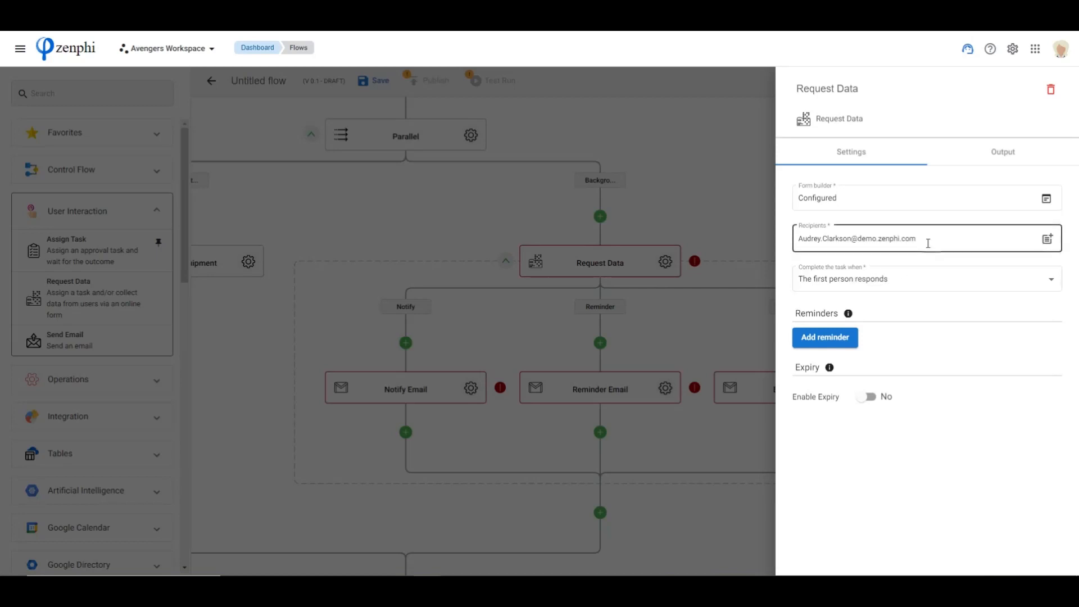
pyautogui.click(833, 287)
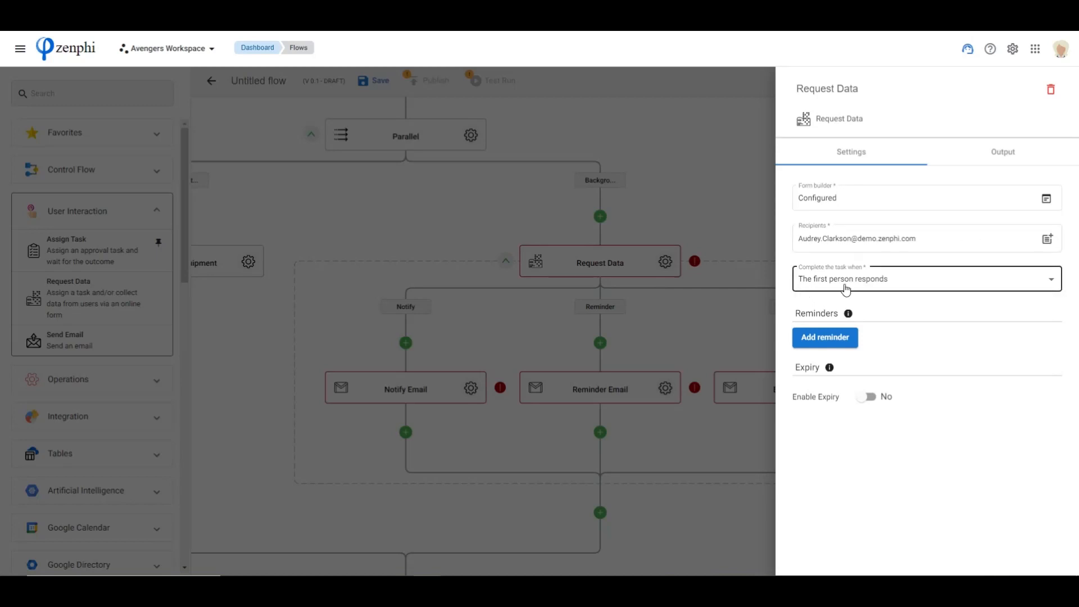
pyautogui.click(937, 281)
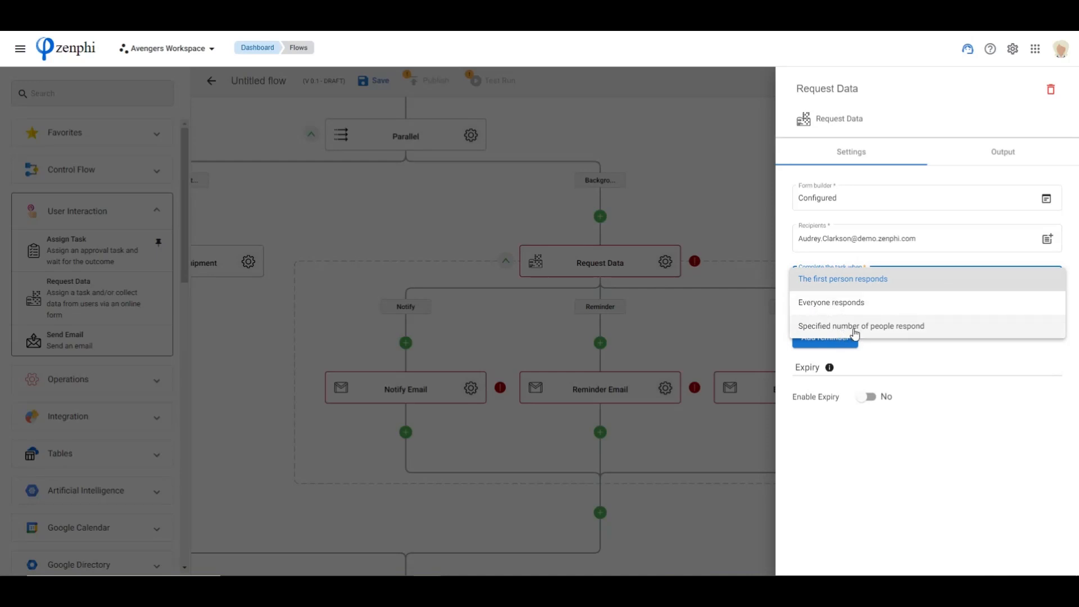
pyautogui.click(957, 260)
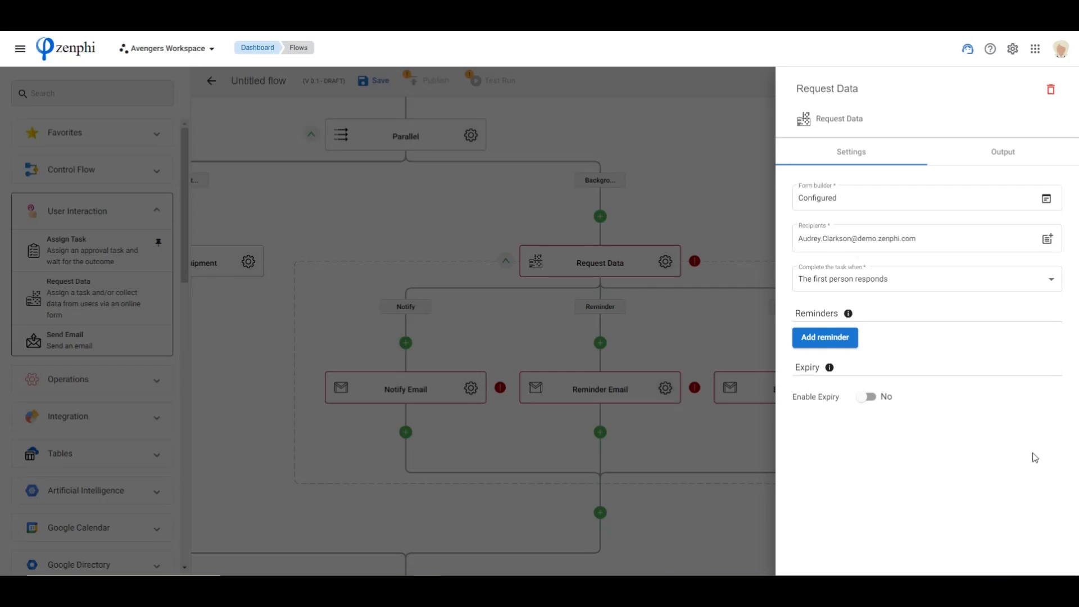
pyautogui.click(666, 337)
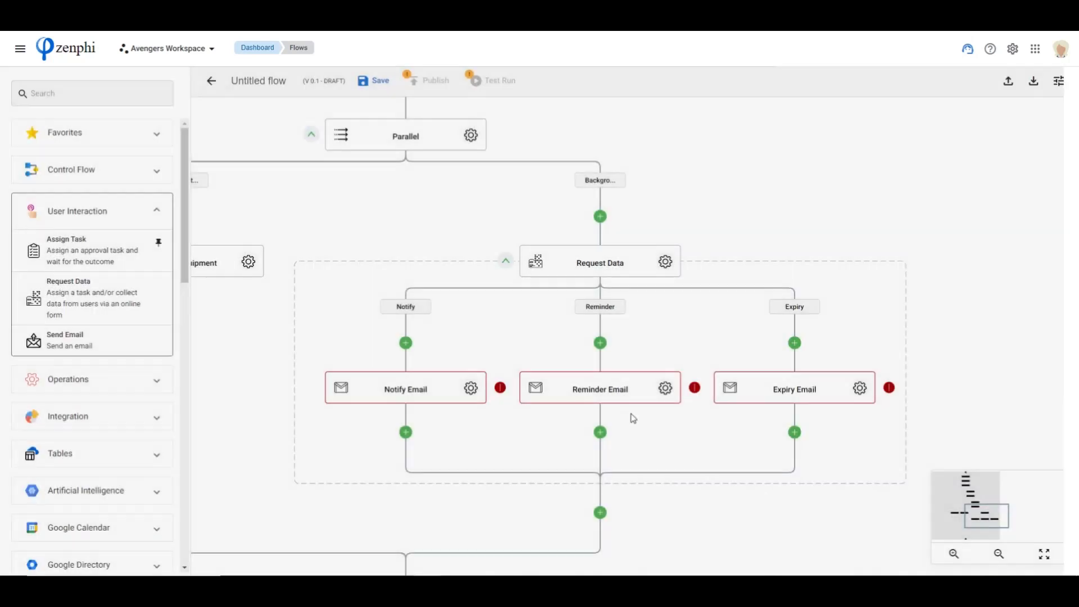
# Delete the Reminder Email and Expiry Email actions from the Request Data block
pyautogui.rightClick(541, 395)
pyautogui.click(588, 460)
pyautogui.click(680, 340)
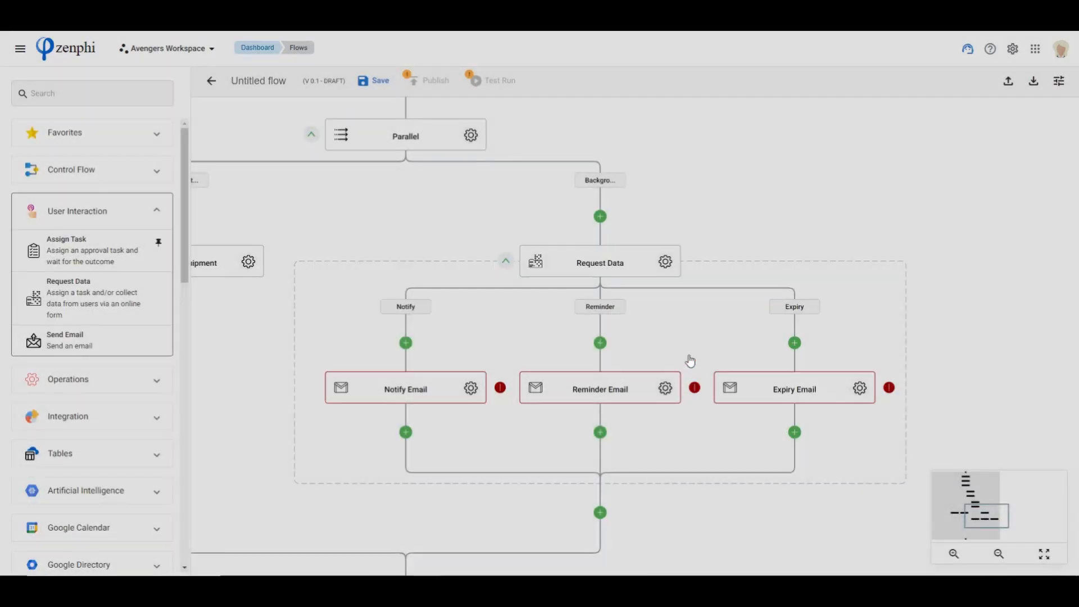
pyautogui.rightClick(726, 389)
pyautogui.click(766, 457)
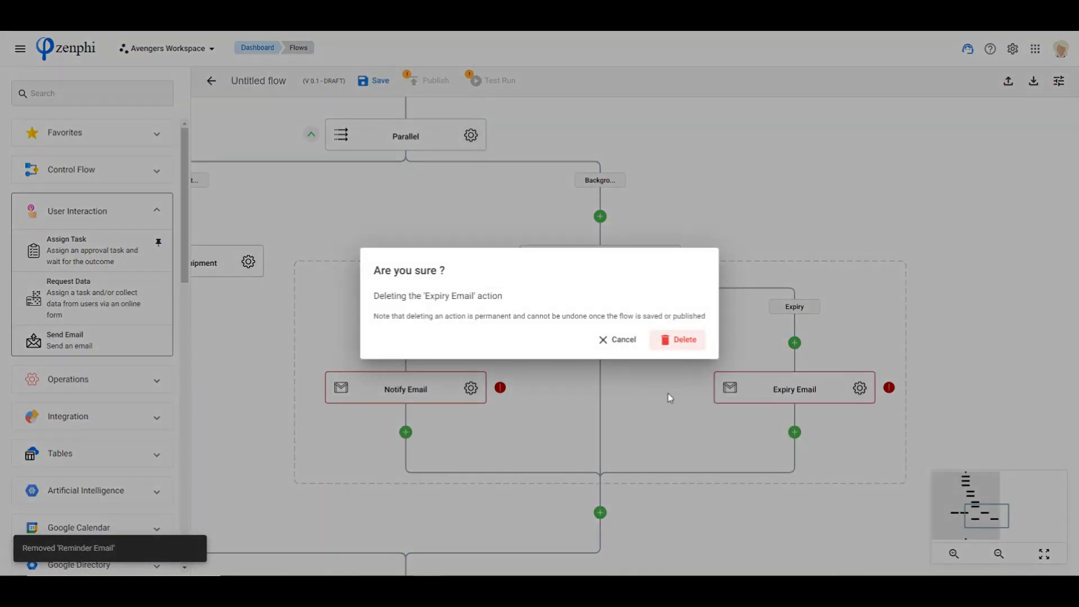
pyautogui.click(678, 340)
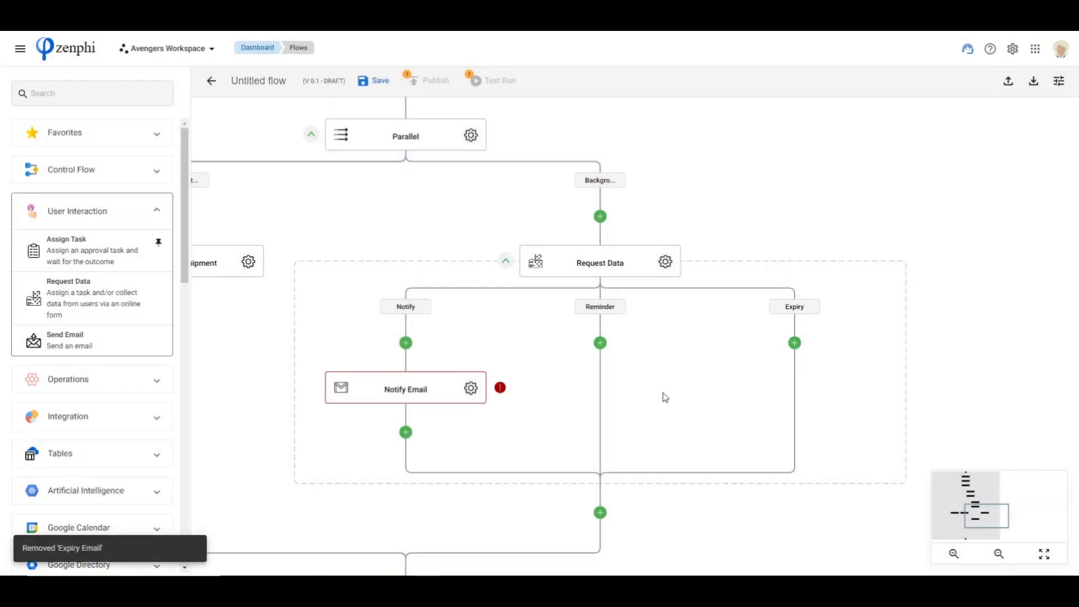
# Set the Notify Email's subject to "Background check for" followed by the First Name token
pyautogui.click(471, 388)
pyautogui.scroll(-2, 794, 333)
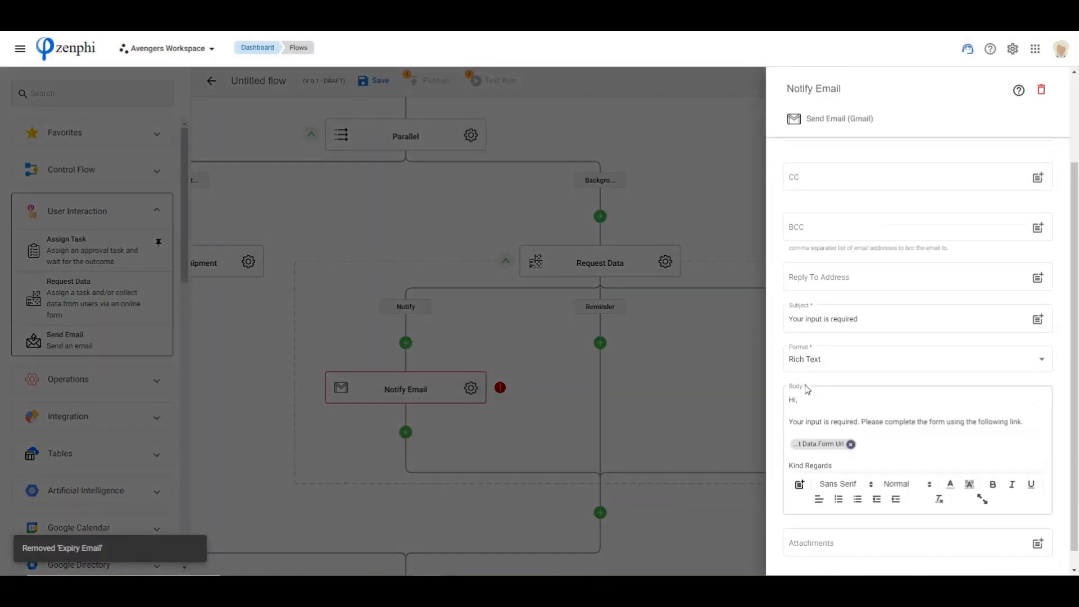
pyautogui.click(883, 318)
pyautogui.moveTo(884, 318); pyautogui.dragTo(518, 306)
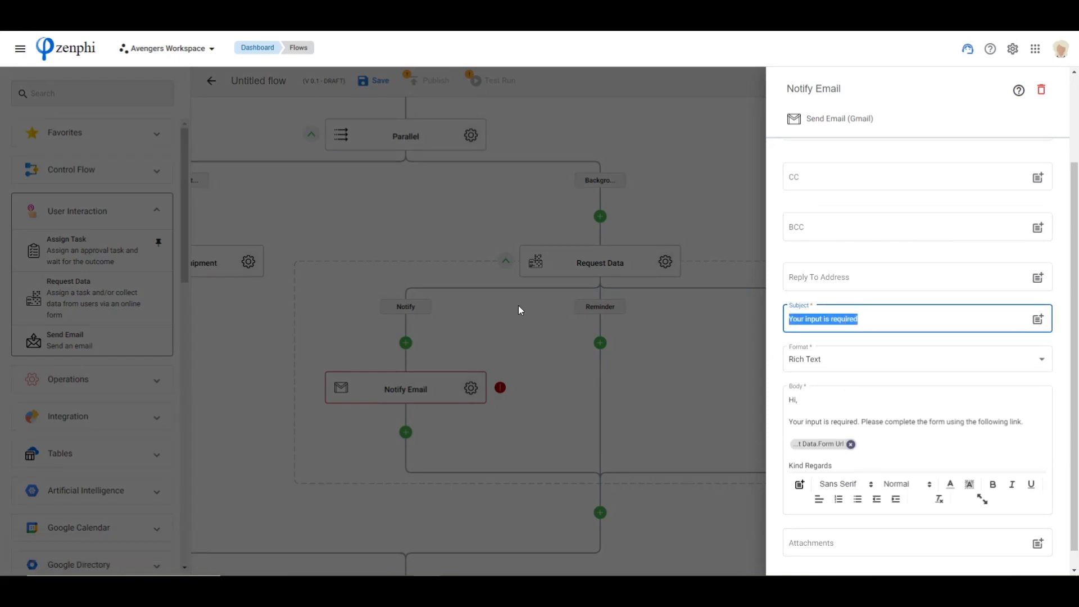
pyautogui.write('Background')
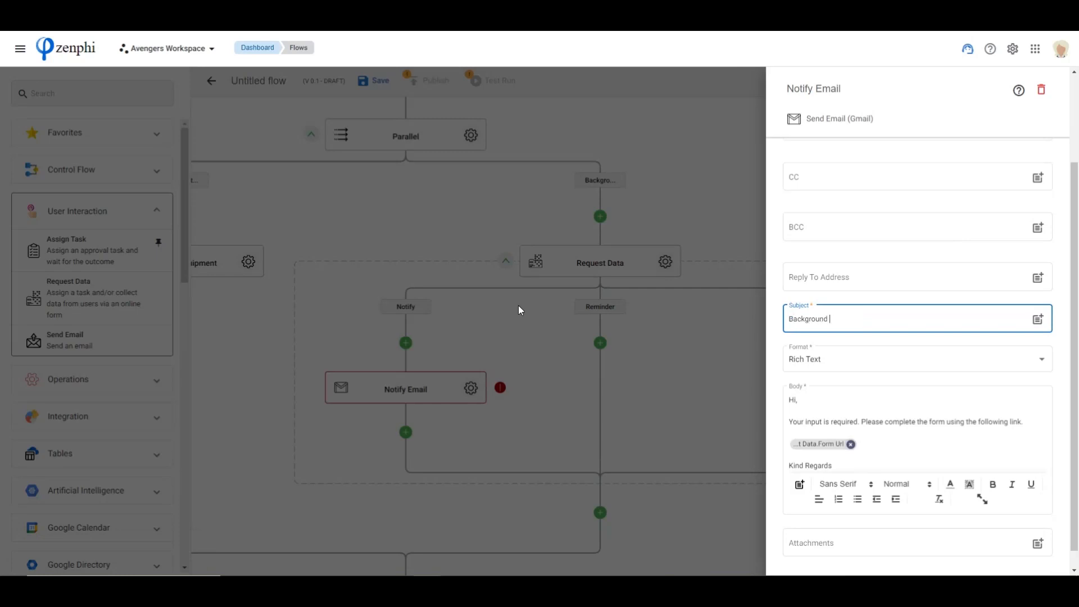
pyautogui.write(' check for @fir')
pyautogui.press('Return')
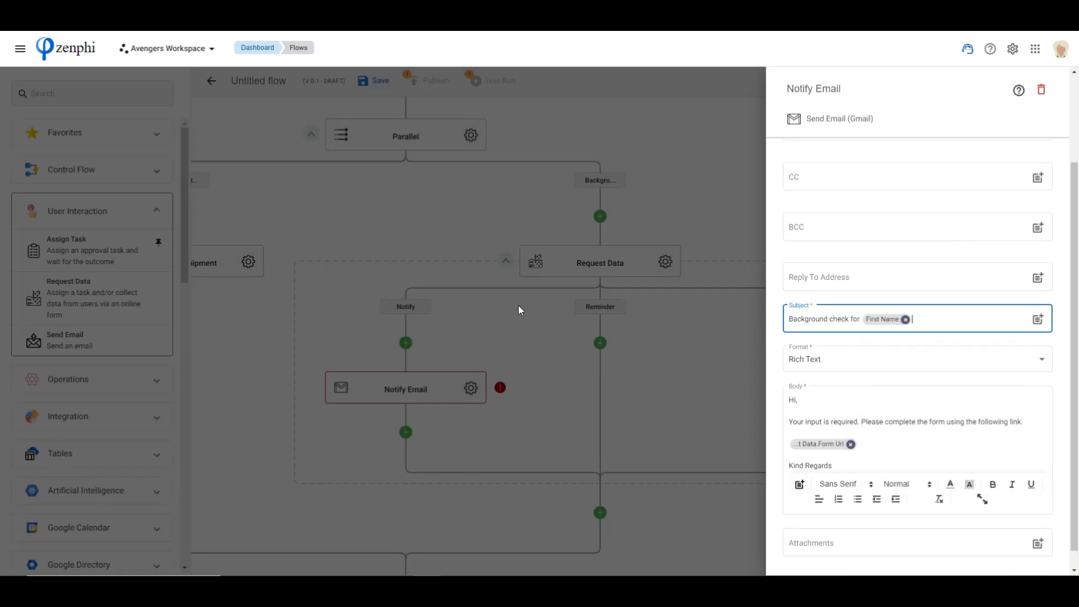
pyautogui.click(827, 467)
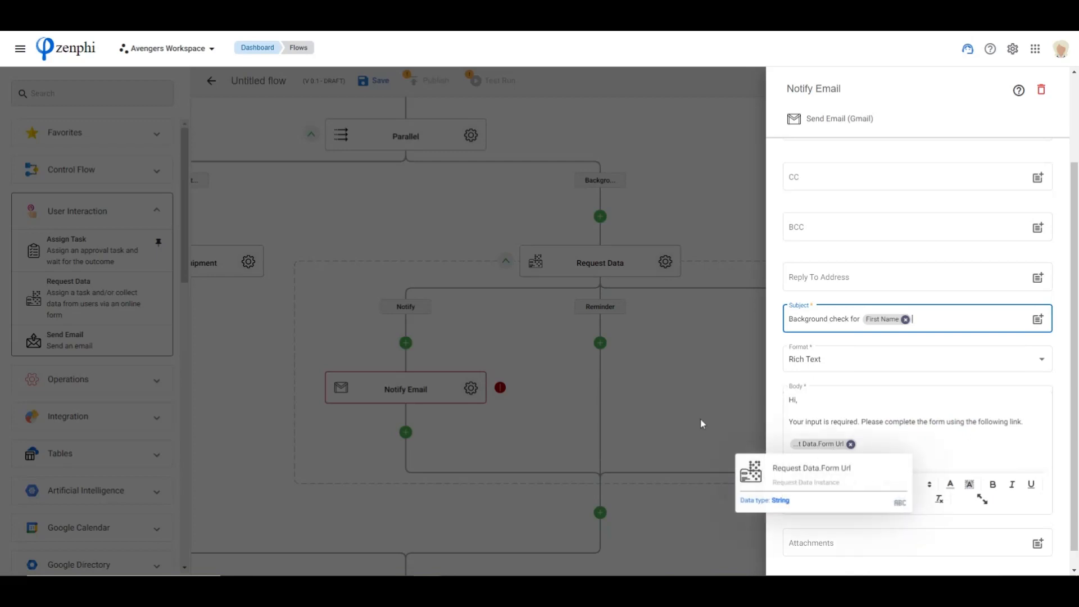
pyautogui.scroll(-1, 841, 461)
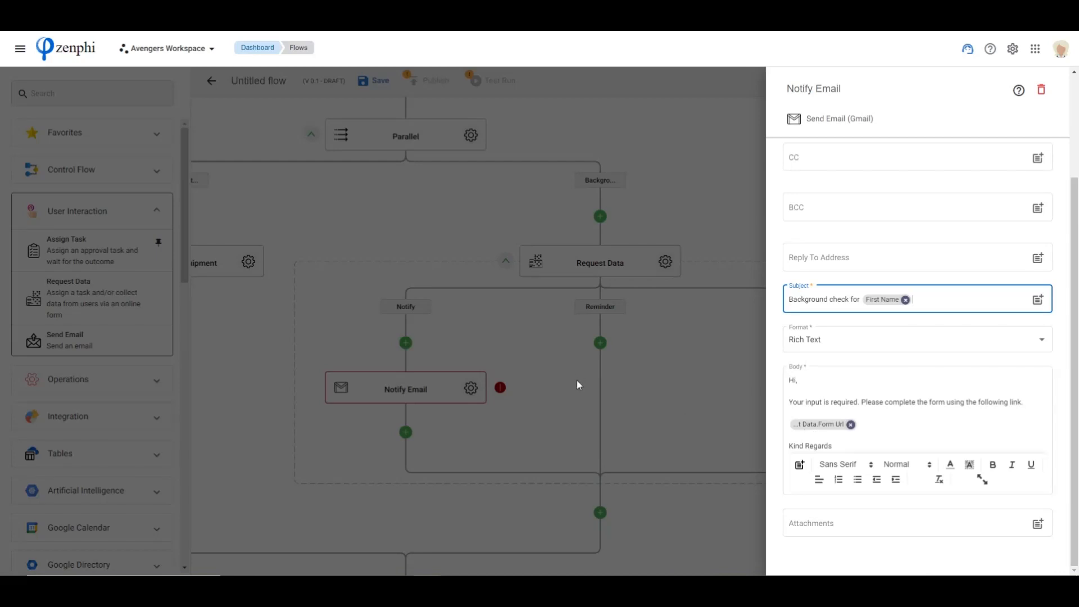
# Rename the Request Data action in the background check branch to "Background check" and collapse its block
pyautogui.click(653, 385)
pyautogui.scroll(-2, 731, 392)
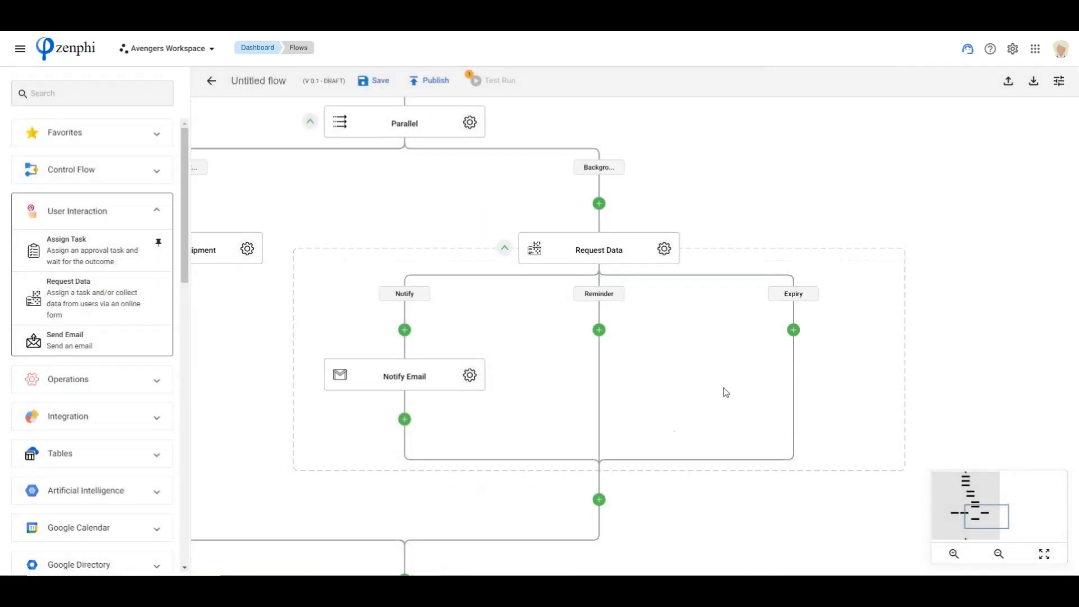
pyautogui.doubleClick(598, 189)
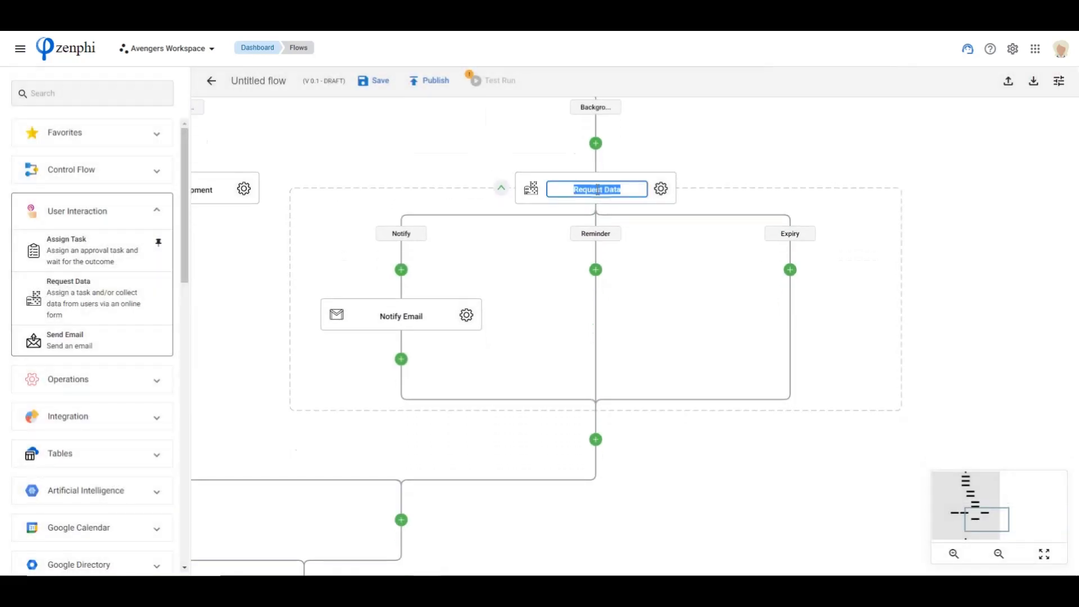
pyautogui.write('Background check')
pyautogui.click(691, 493)
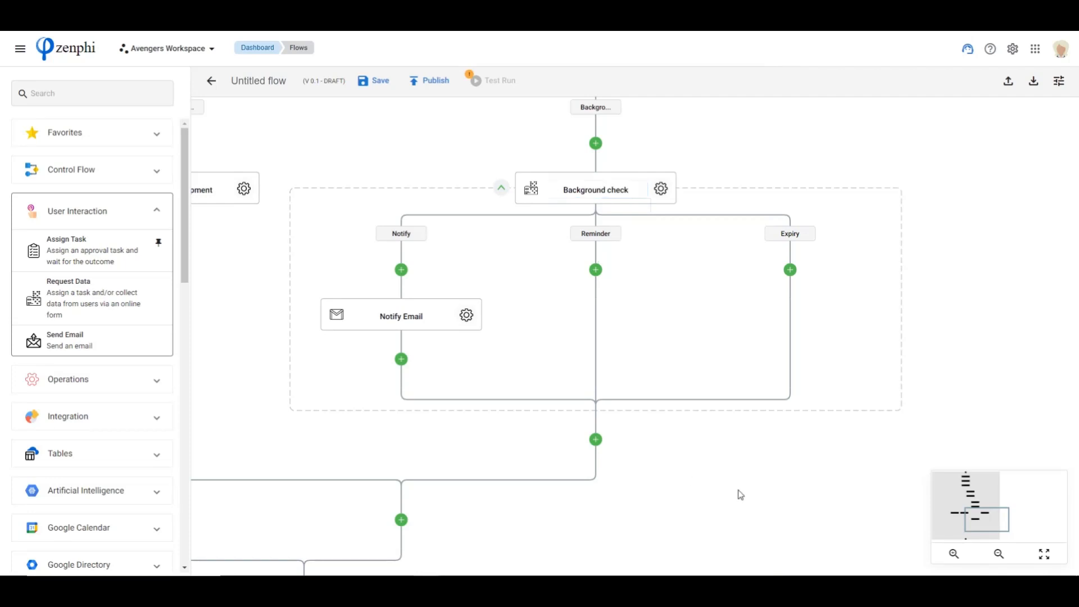
pyautogui.click(499, 191)
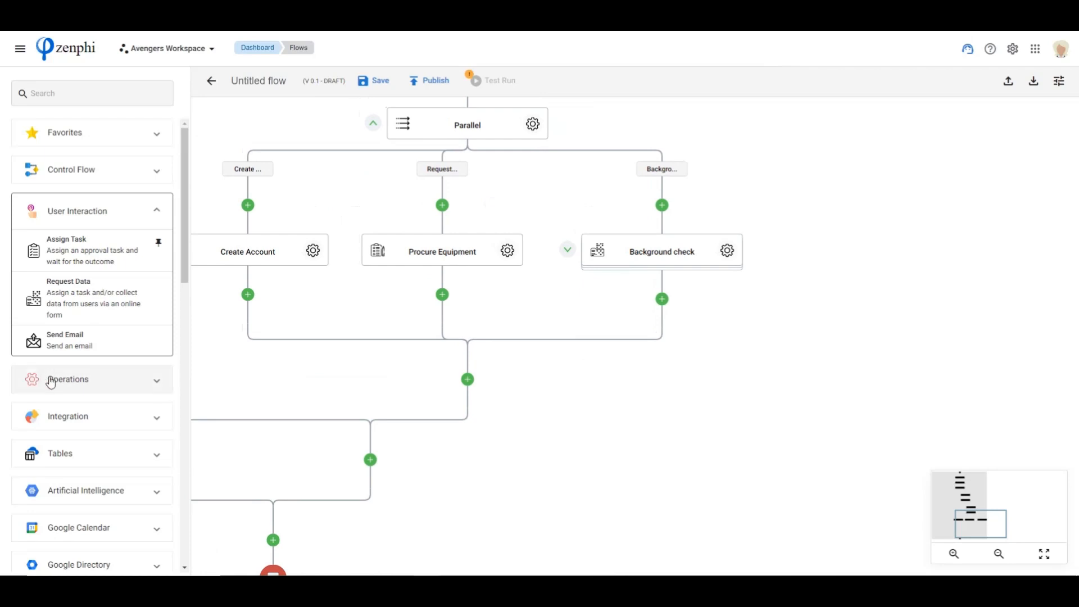
# Add a Google Drive Save File action directly below the Background check action
pyautogui.scroll(-5, 99, 421)
pyautogui.click(92, 419)
pyautogui.scroll(-12, 95, 417)
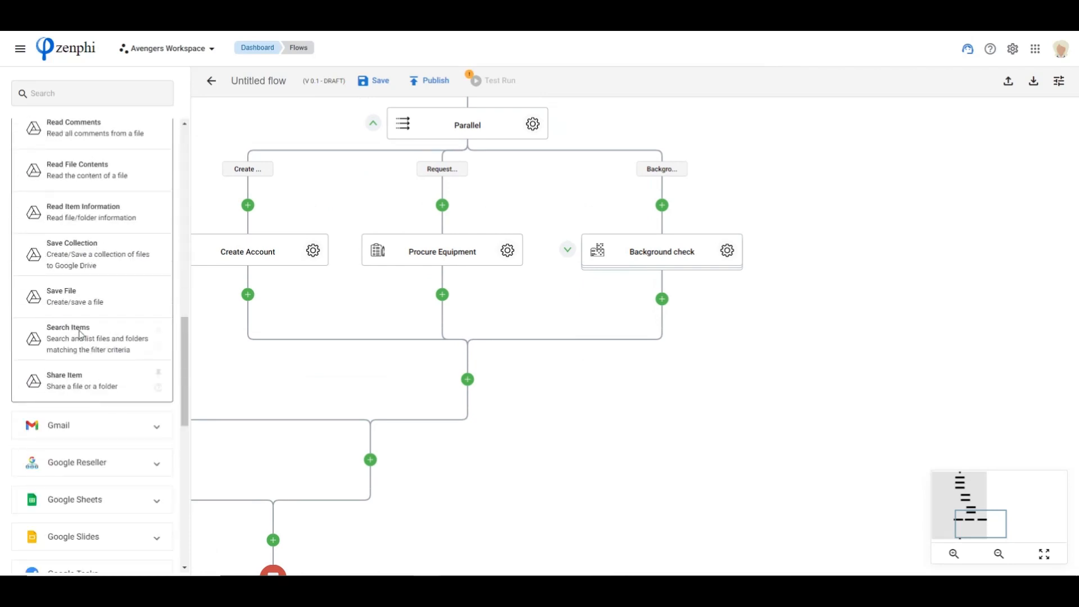
pyautogui.moveTo(75, 294); pyautogui.dragTo(664, 300)
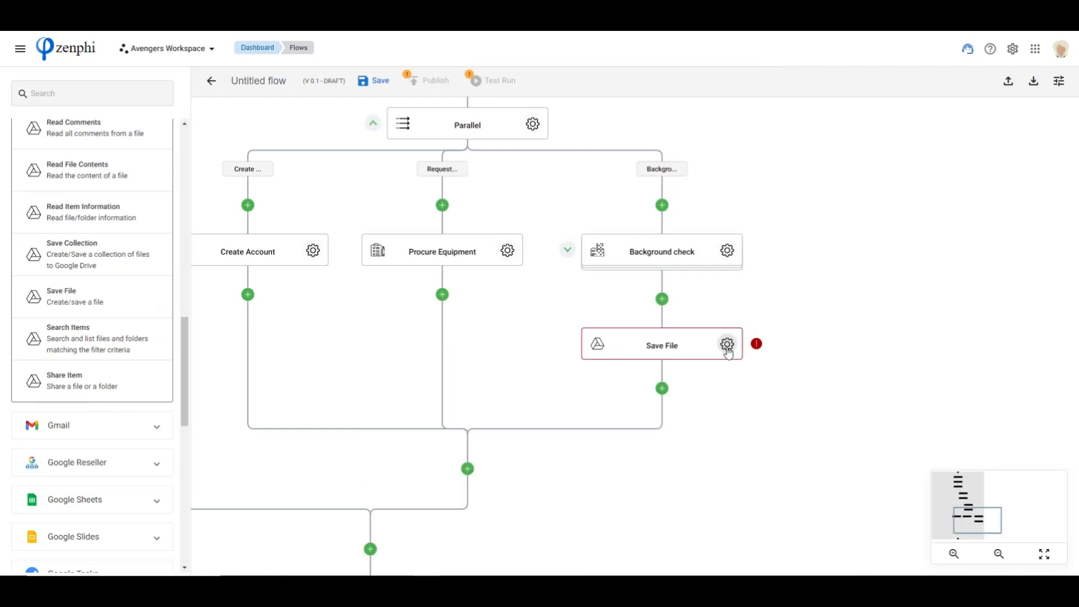
# Set the Save File action's file payload to the Certificate token from the Background check action
pyautogui.click(727, 344)
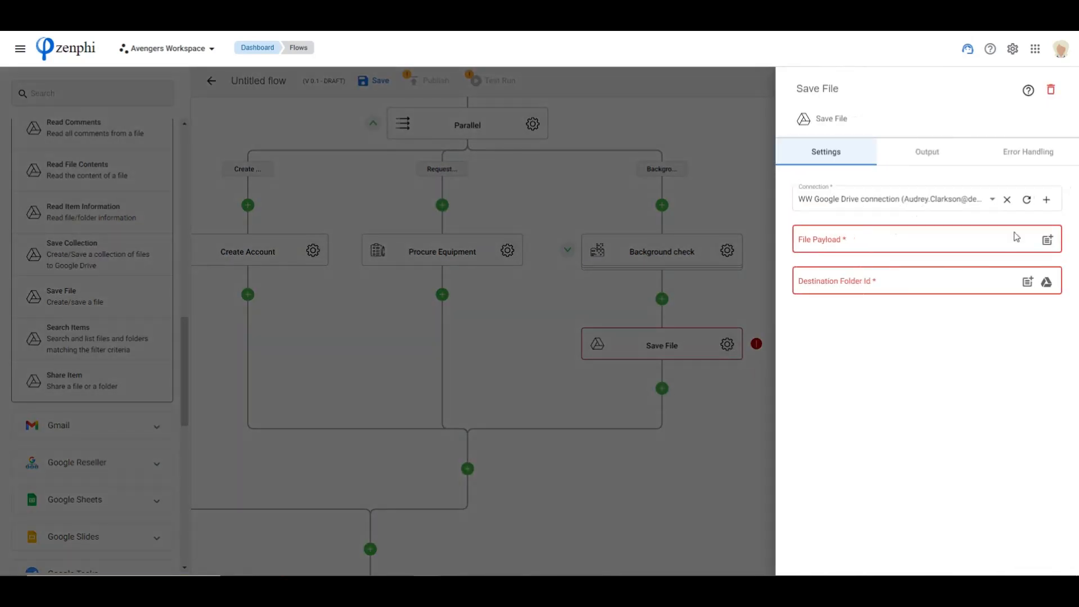
pyautogui.click(1047, 240)
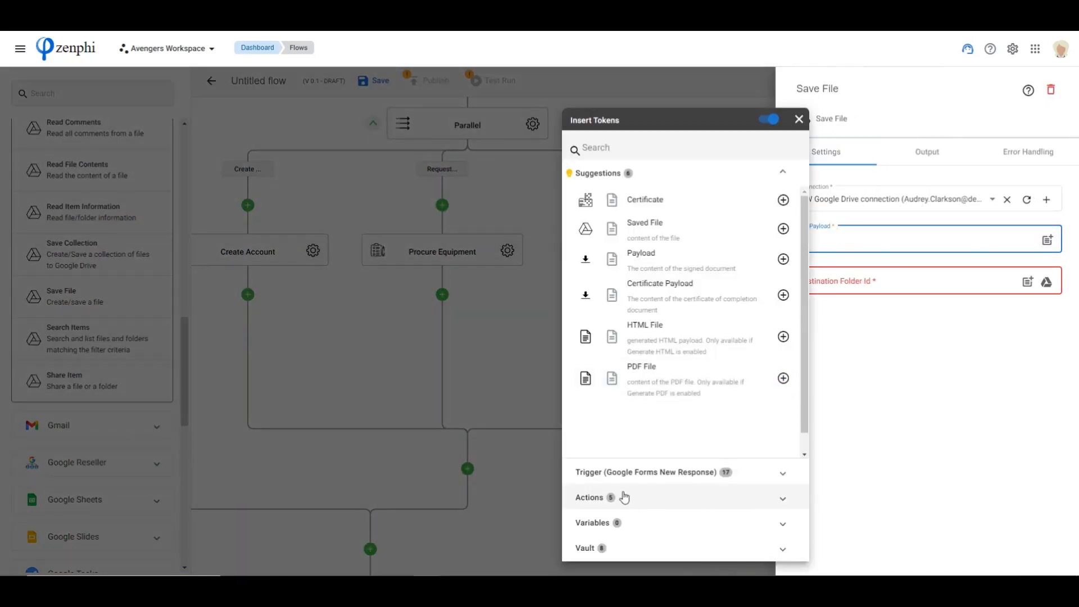
pyautogui.click(652, 499)
pyautogui.click(682, 253)
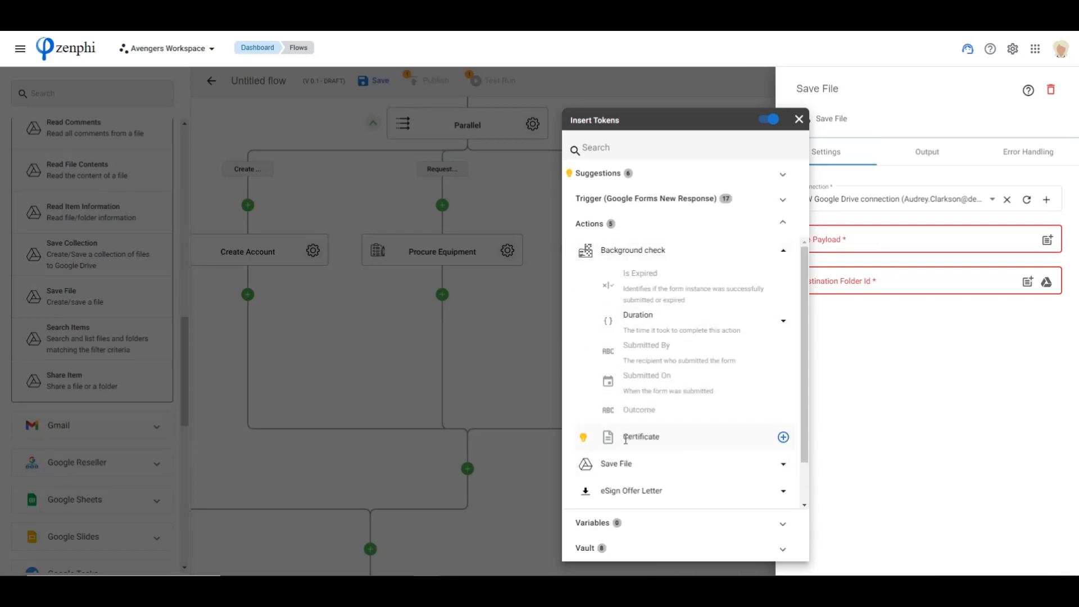
pyautogui.click(783, 438)
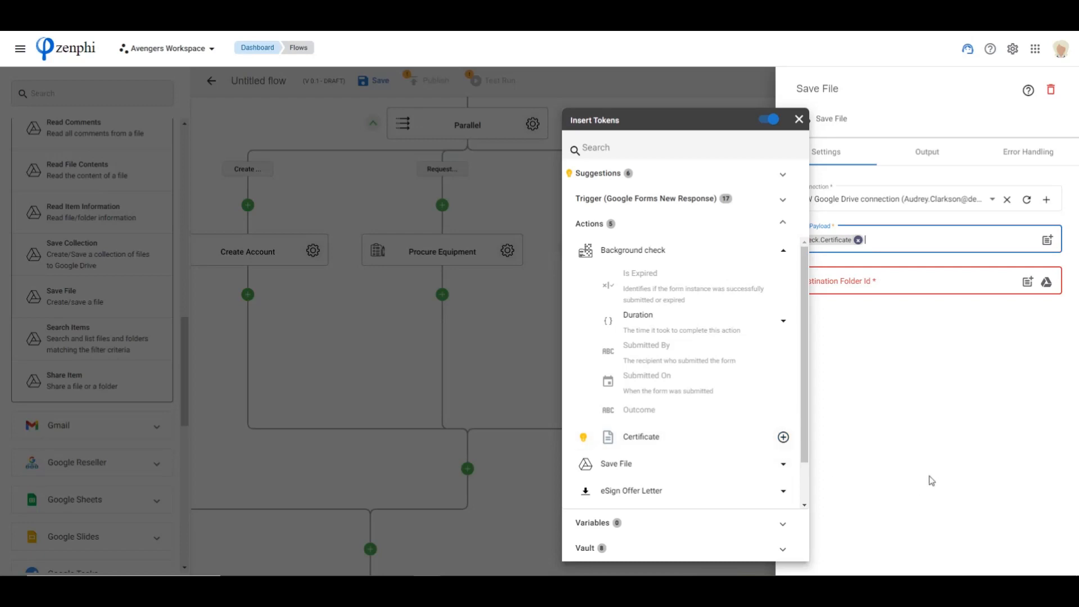
pyautogui.click(1010, 406)
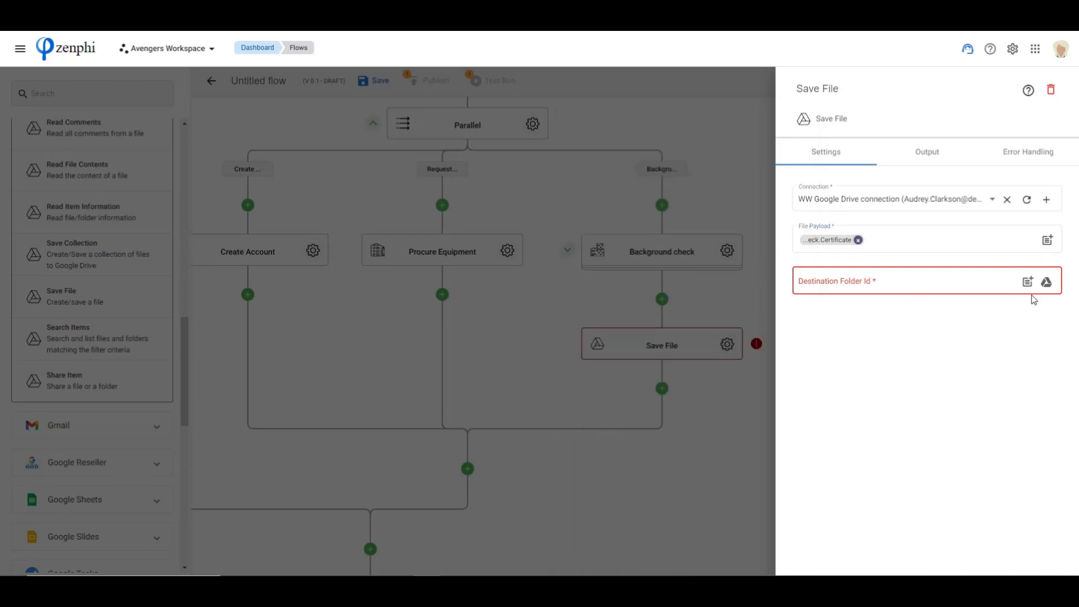
# Set the Save File destination to the Generated folder inside Webinar on My Drive and close the action's settings
pyautogui.click(1048, 283)
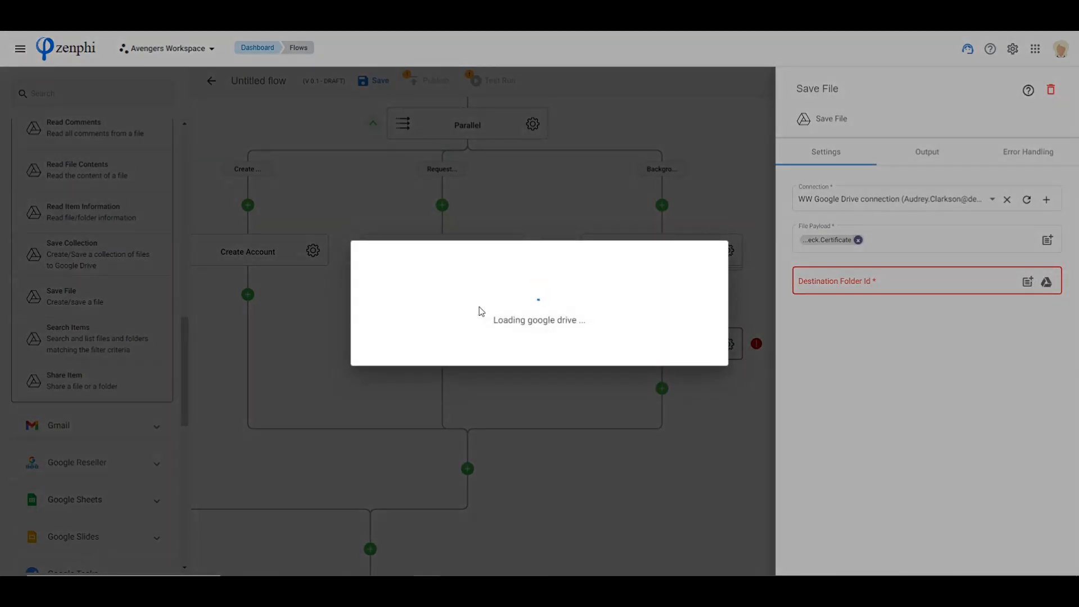
pyautogui.scroll(-10, 416, 433)
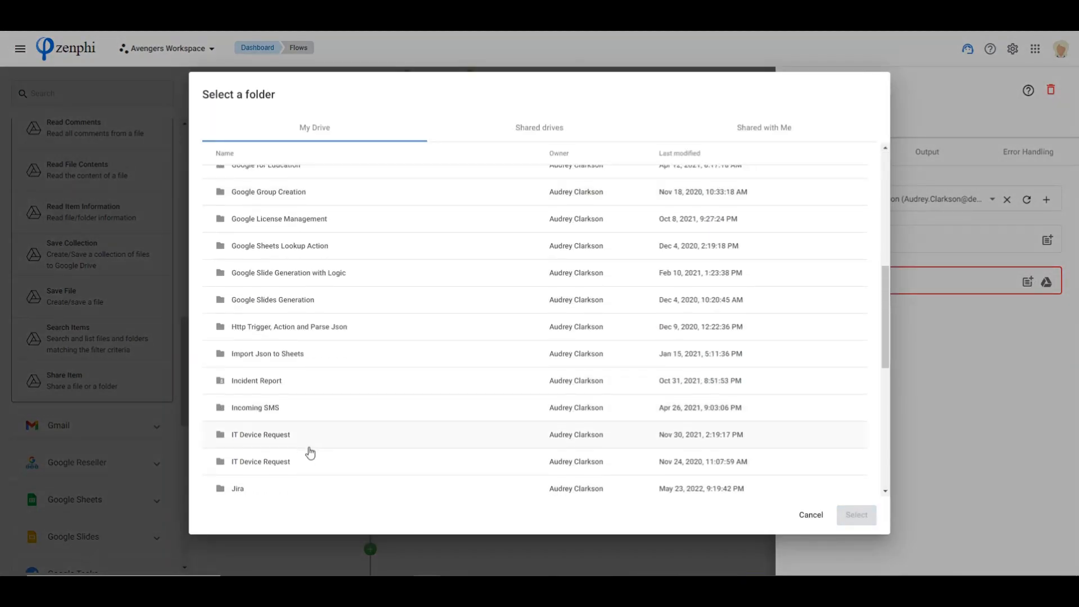
pyautogui.scroll(-3, 305, 446)
pyautogui.click(291, 485)
pyautogui.doubleClick(291, 485)
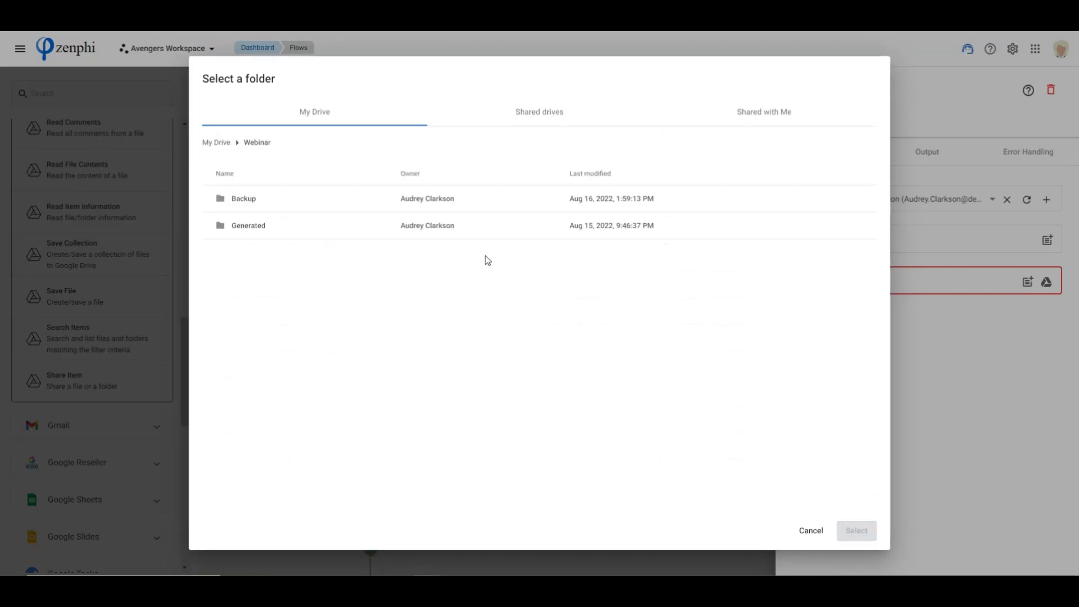
pyautogui.click(257, 228)
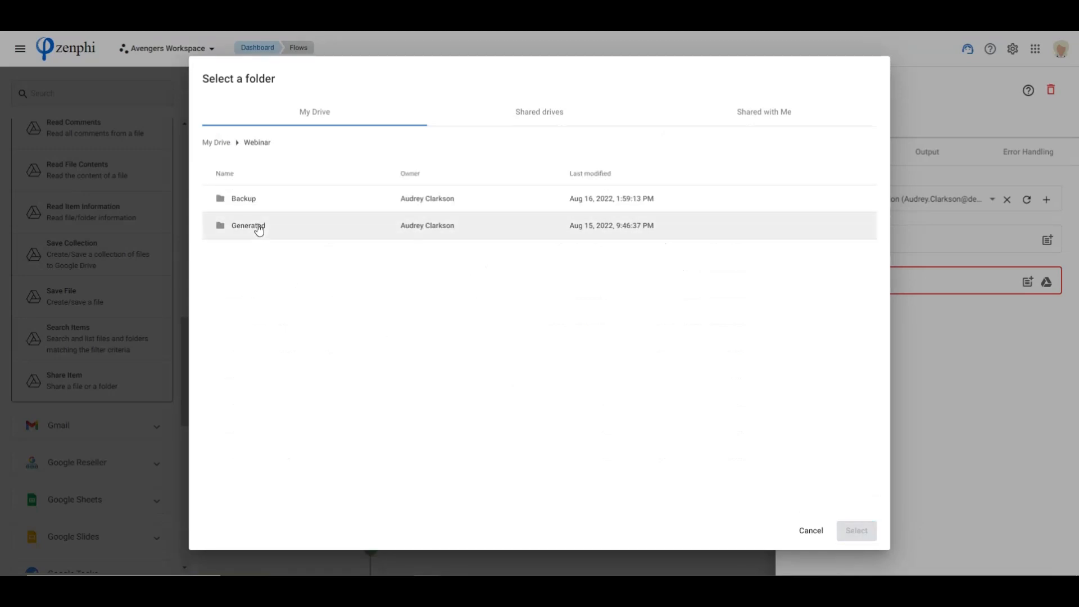
pyautogui.click(862, 532)
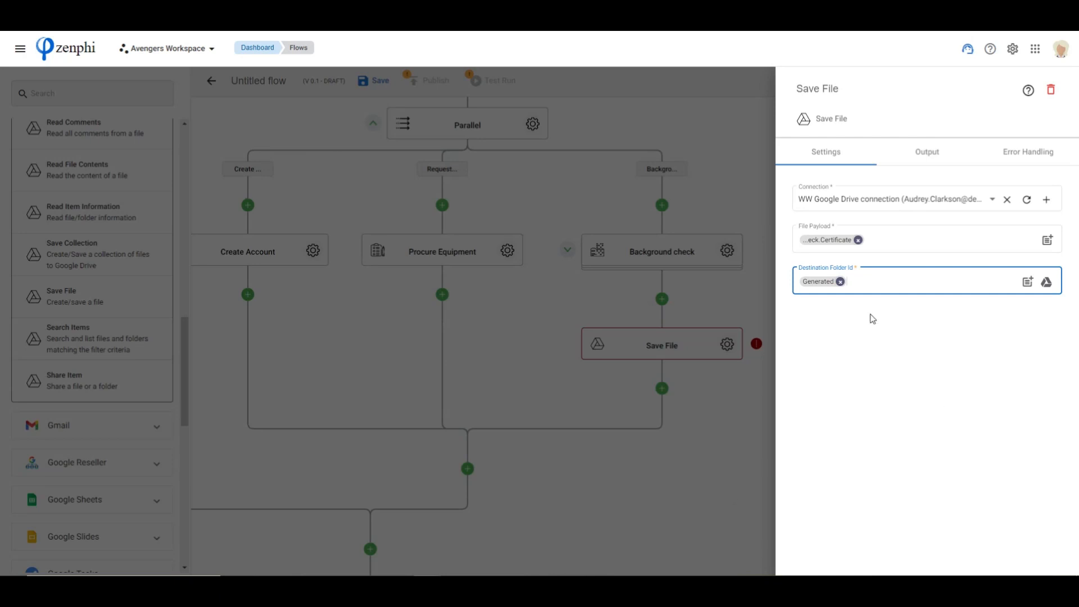
pyautogui.click(726, 481)
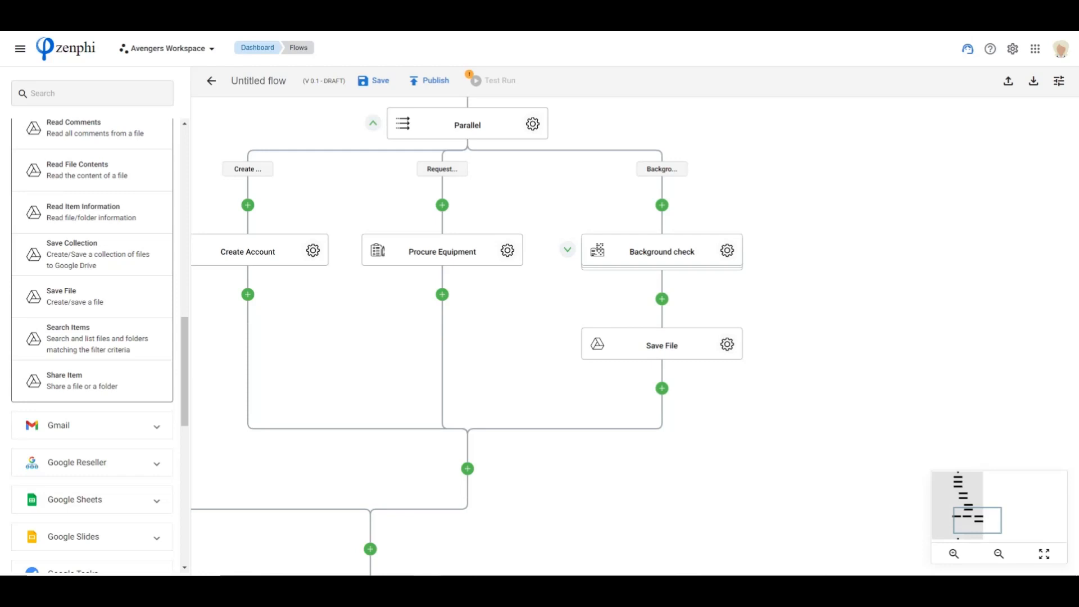
# Switch to Google Drive, review the contents of Welcome Pack.pdf in the Webinar folder and close the preview
pyautogui.moveTo(573, 477); pyautogui.dragTo(631, 412)
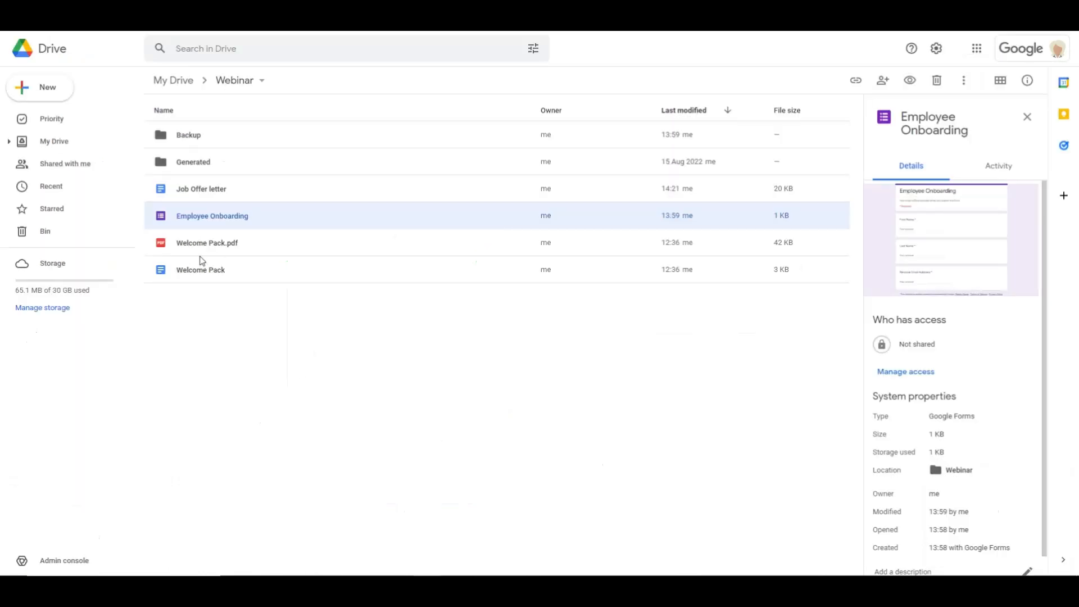
pyautogui.doubleClick(203, 243)
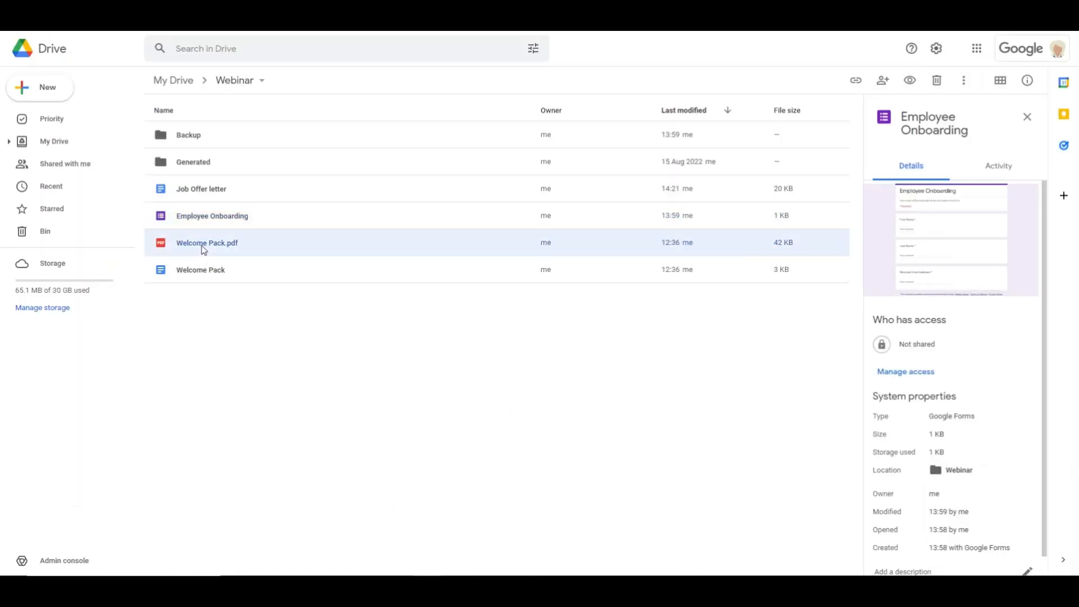
pyautogui.scroll(-3, 451, 285)
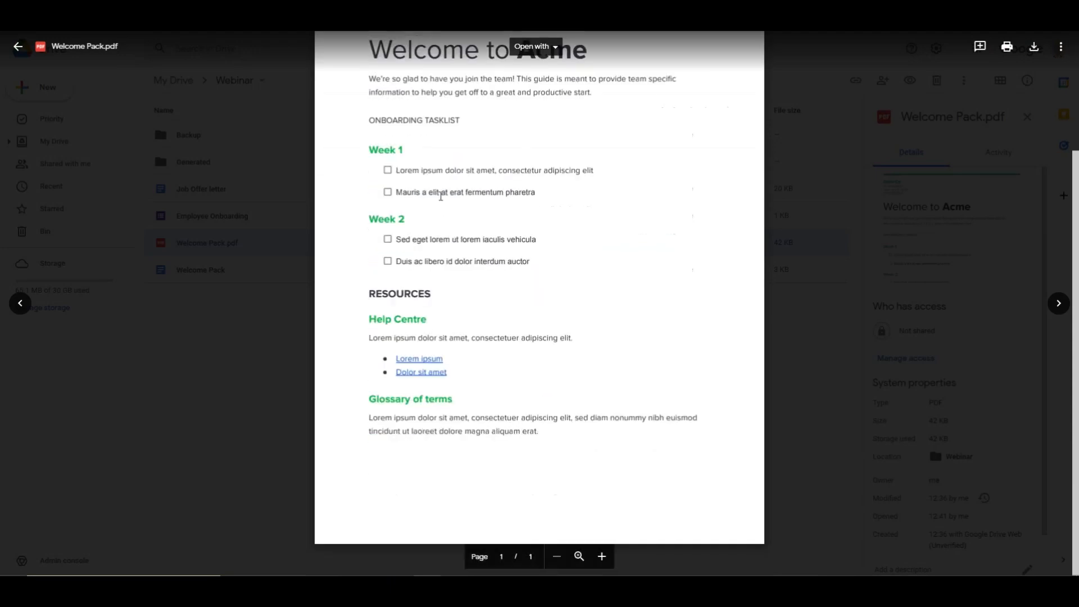
pyautogui.scroll(2, 534, 449)
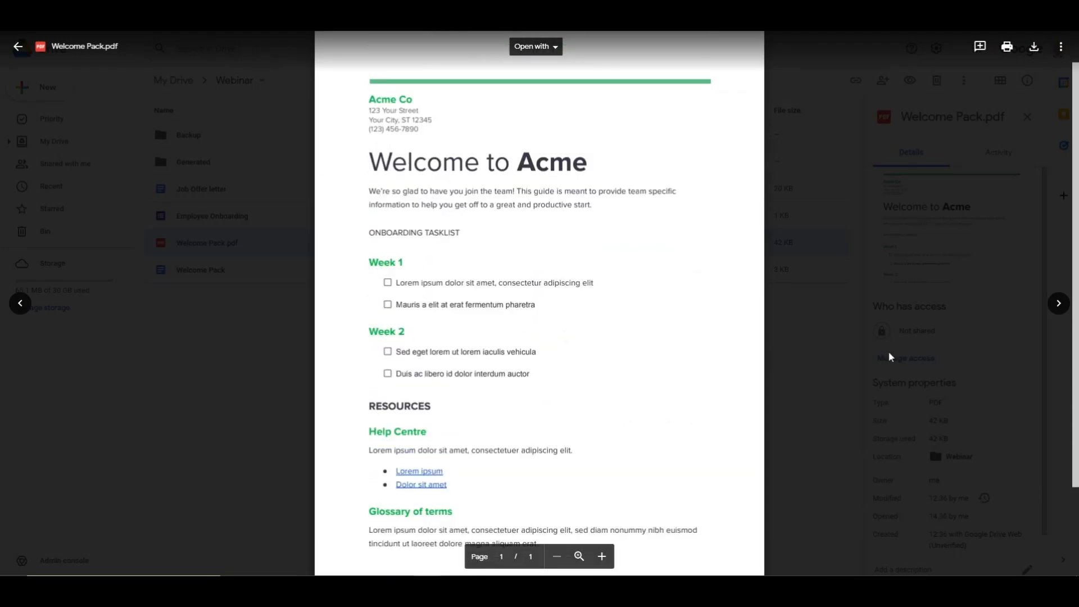
pyautogui.click(824, 333)
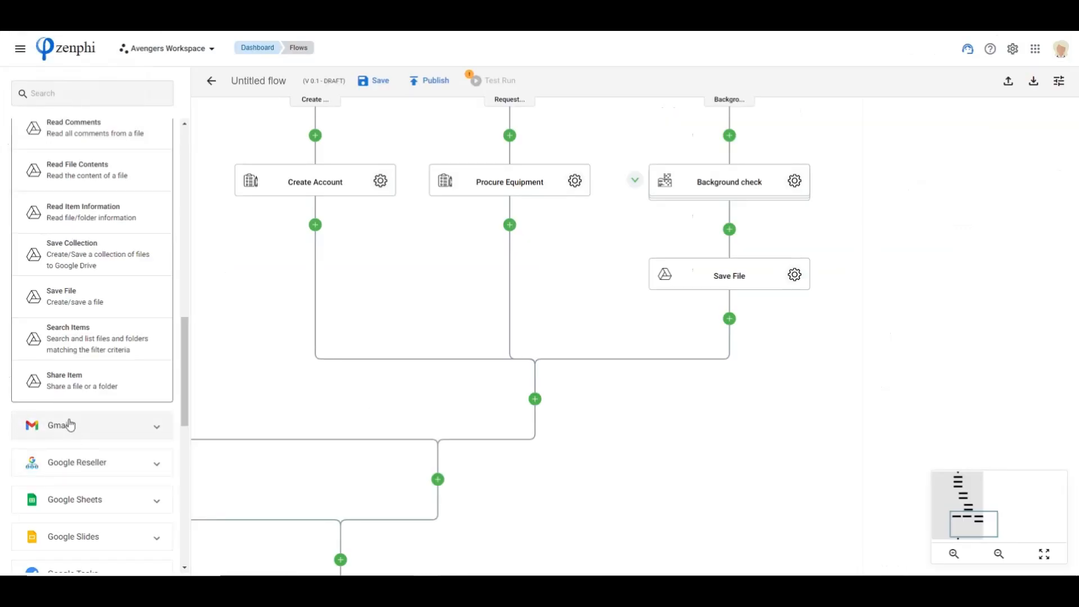
# Add a Send Email (Gmail) action after the parallel branches merge and rename it "Send Welcome Email"
pyautogui.click(70, 426)
pyautogui.scroll(5, 96, 472)
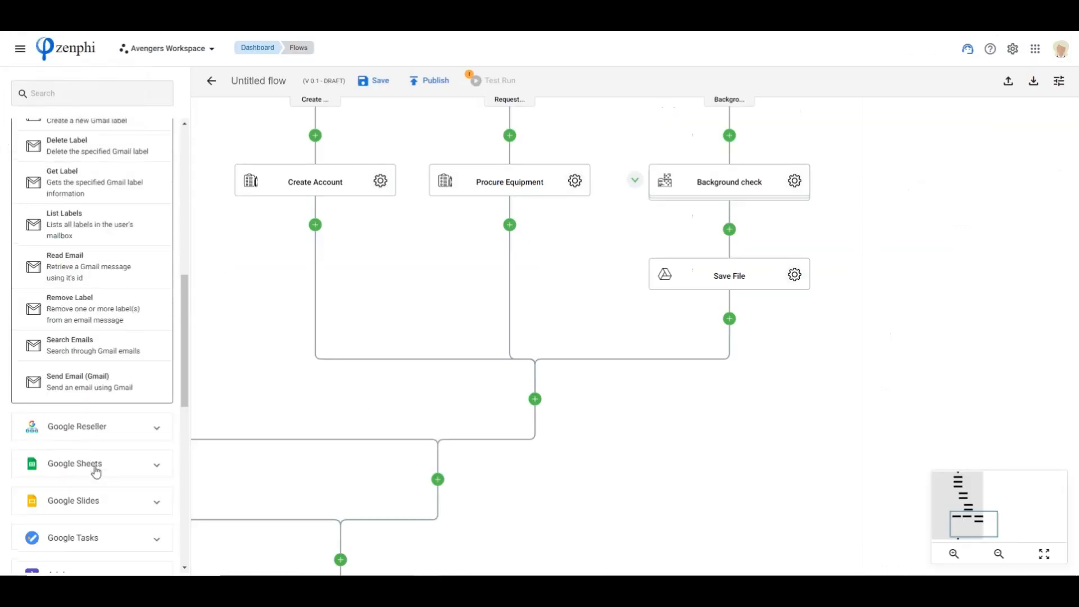
pyautogui.moveTo(63, 393)
pyautogui.mouseDown()
pyautogui.moveTo(667, 416)
pyautogui.moveTo(568, 453)
pyautogui.moveTo(537, 399)
pyautogui.mouseUp()
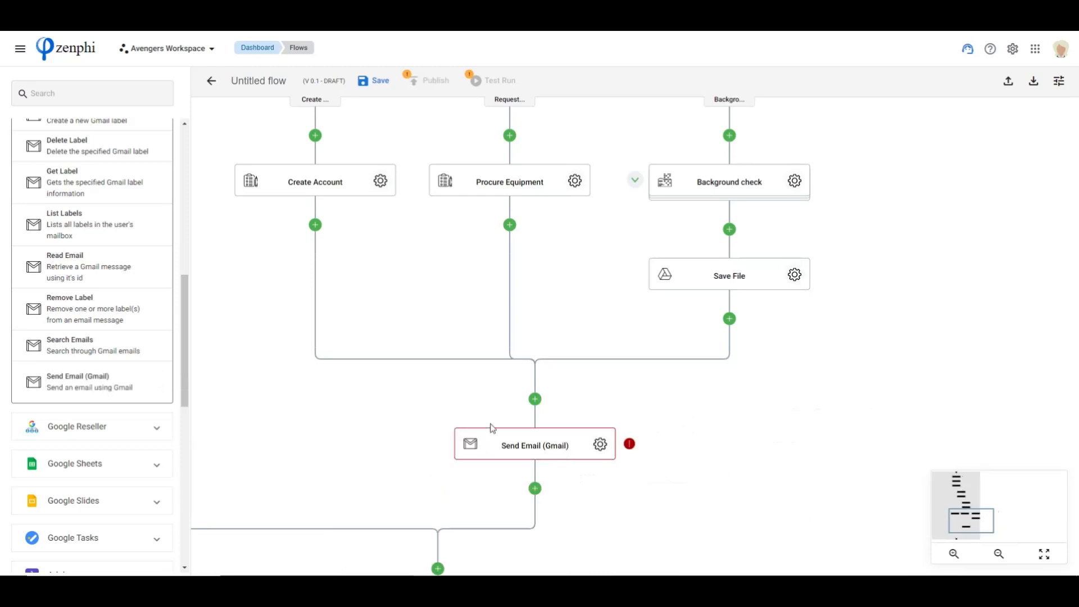
pyautogui.click(601, 444)
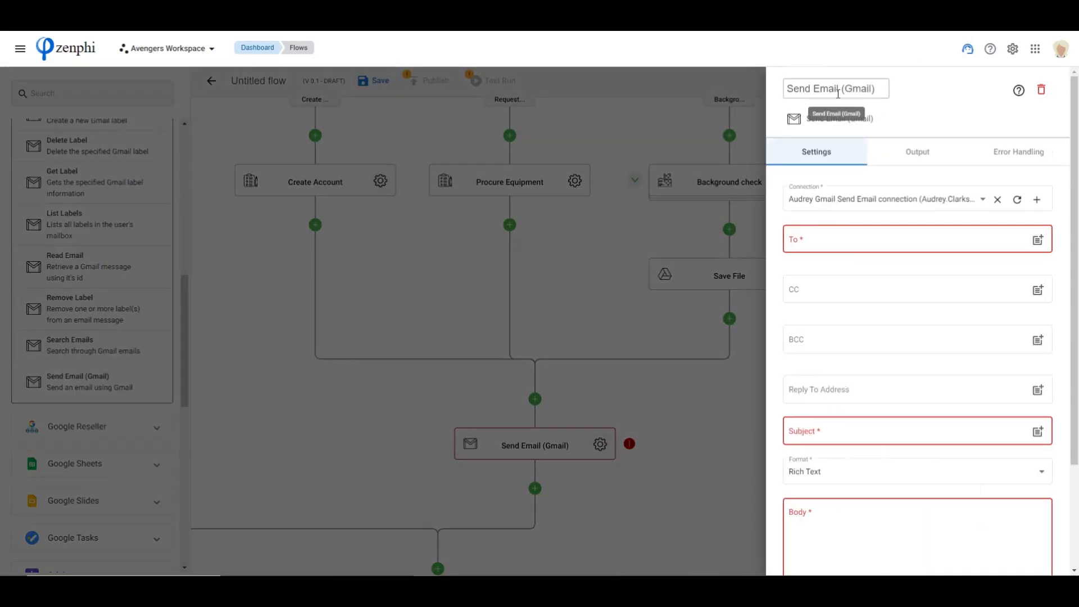
pyautogui.moveTo(813, 88); pyautogui.dragTo(905, 89)
pyautogui.write('Welcome Email')
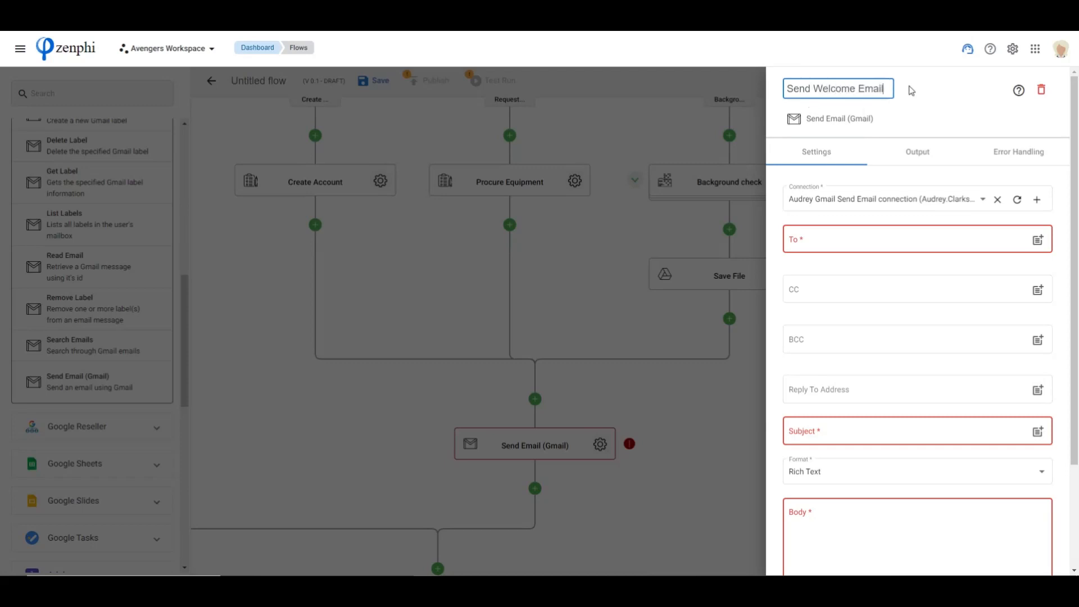
# Address the welcome email to the form's Personal Email Address token and set its subject to "Welcome to Acme"
pyautogui.click(995, 236)
pyautogui.click(1038, 241)
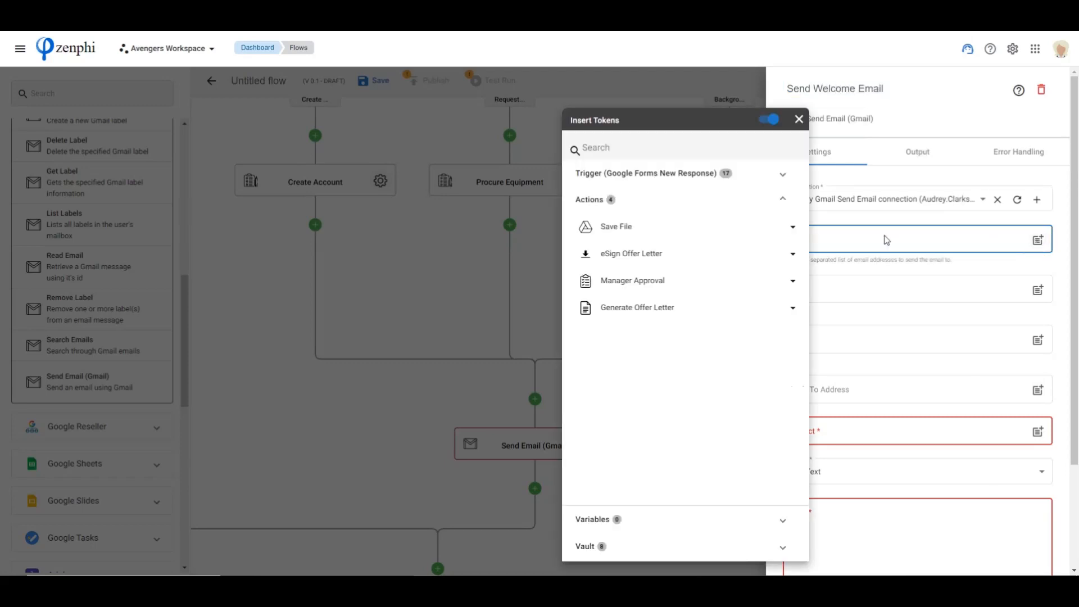
pyautogui.click(657, 175)
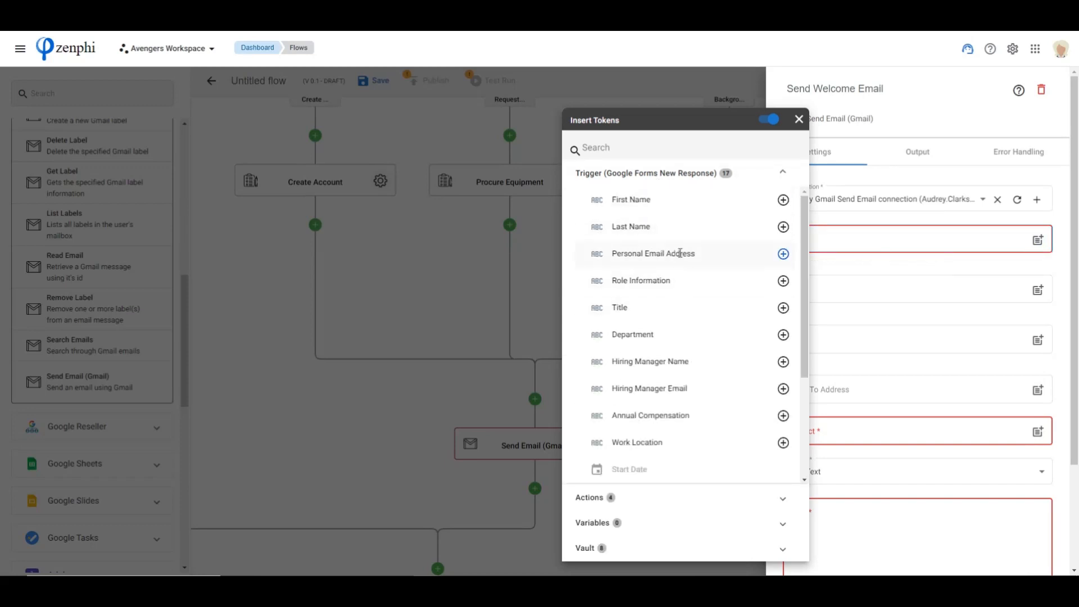
pyautogui.click(783, 253)
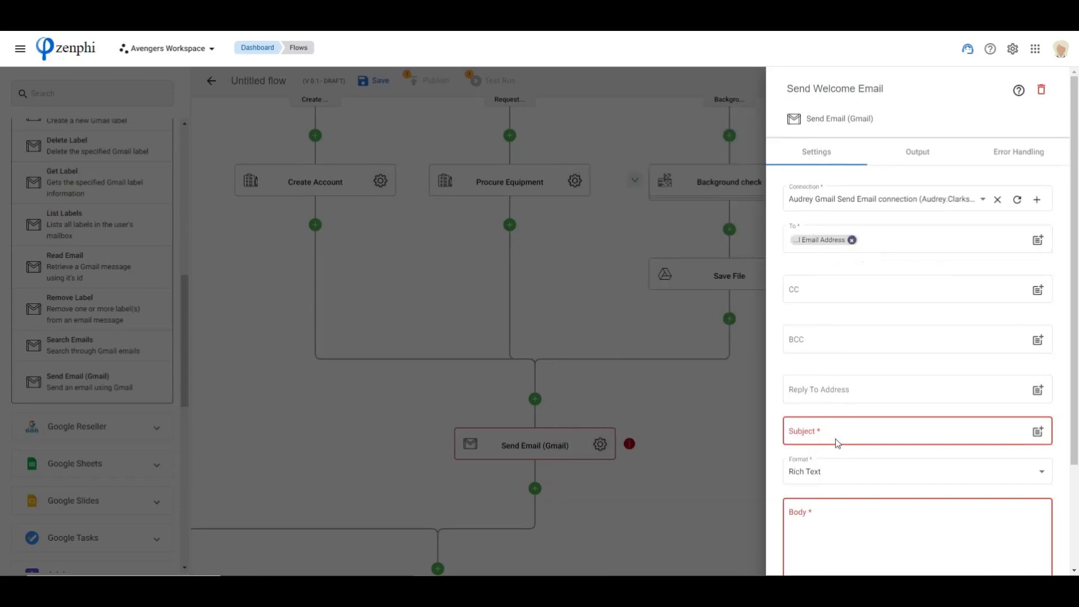
pyautogui.click(835, 430)
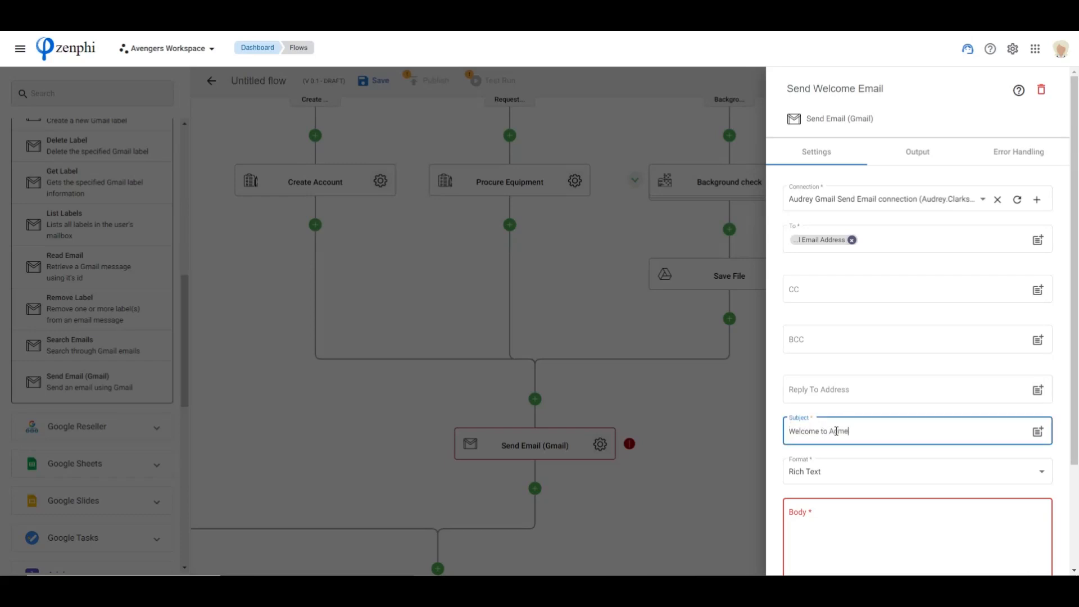
# Write the email body "Hello [First Name], We are excited to have you on board! Here are some helpful information to get you started. Regards, HR"
pyautogui.click(860, 500)
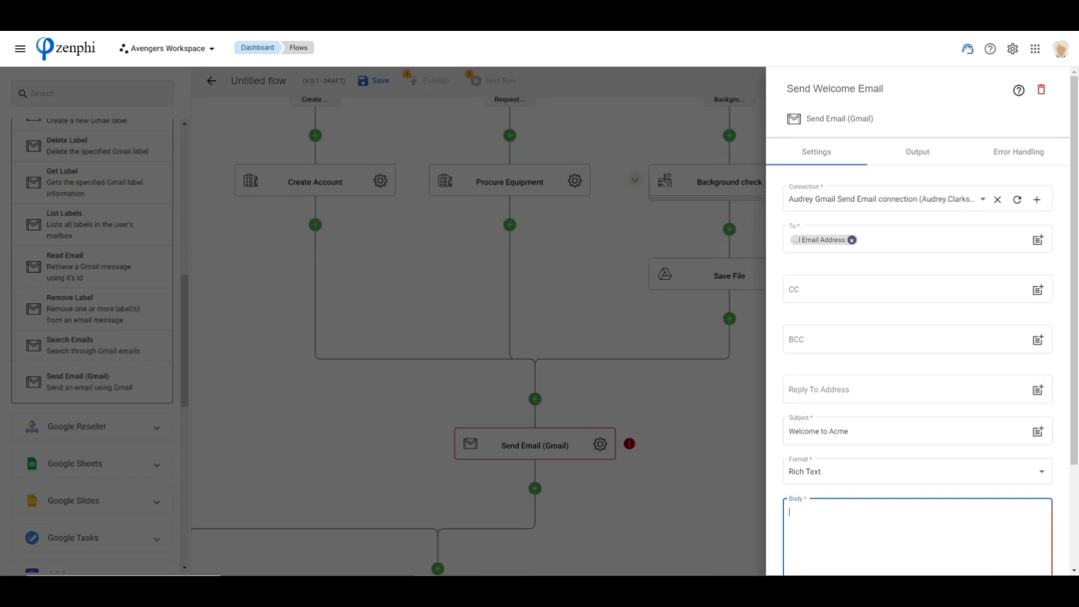
pyautogui.scroll(-2, 919, 516)
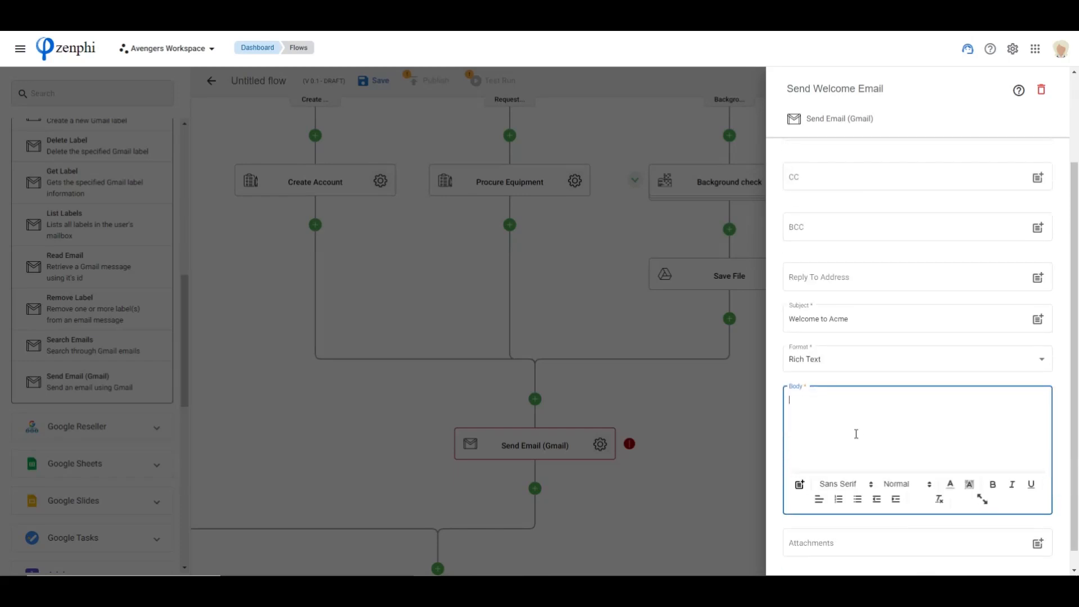
pyautogui.write('Hello {{fir')
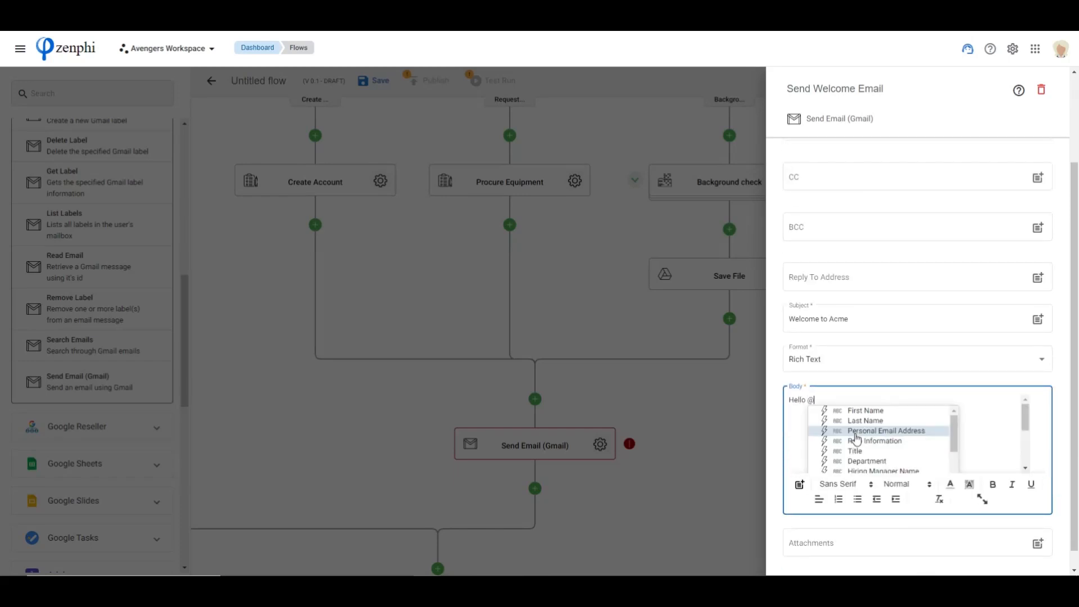
pyautogui.press('Return')
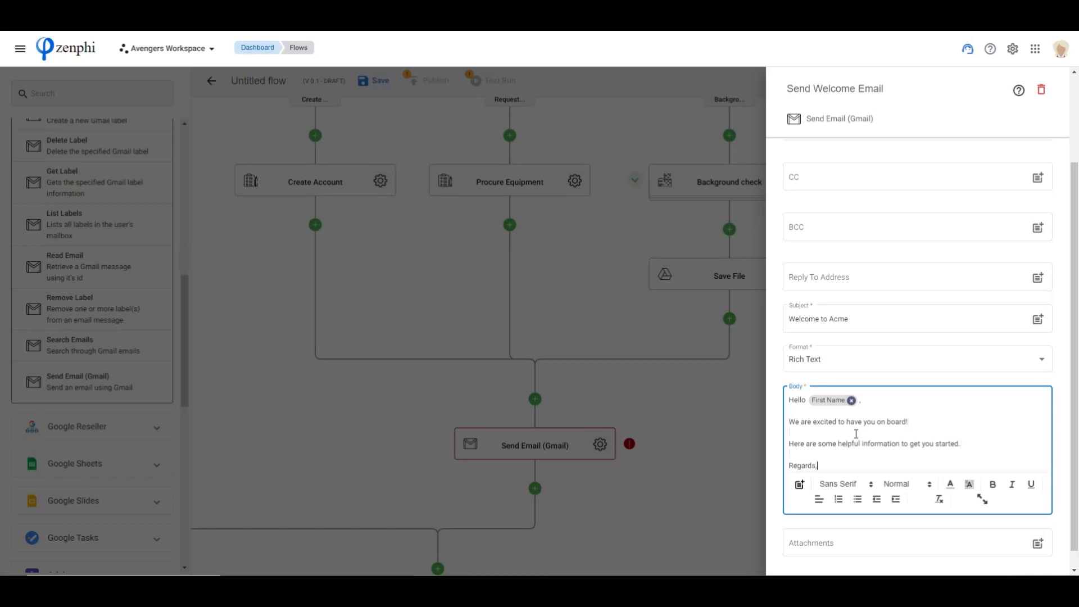
pyautogui.press('Return')
pyautogui.write('HR')
pyautogui.scroll(-1, 815, 444)
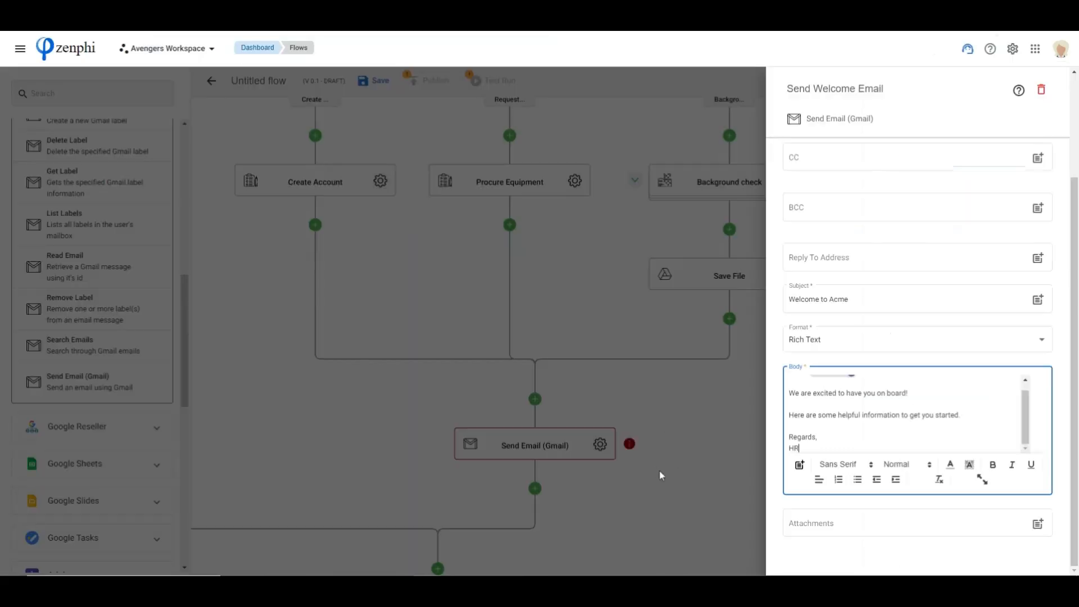
pyautogui.click(691, 424)
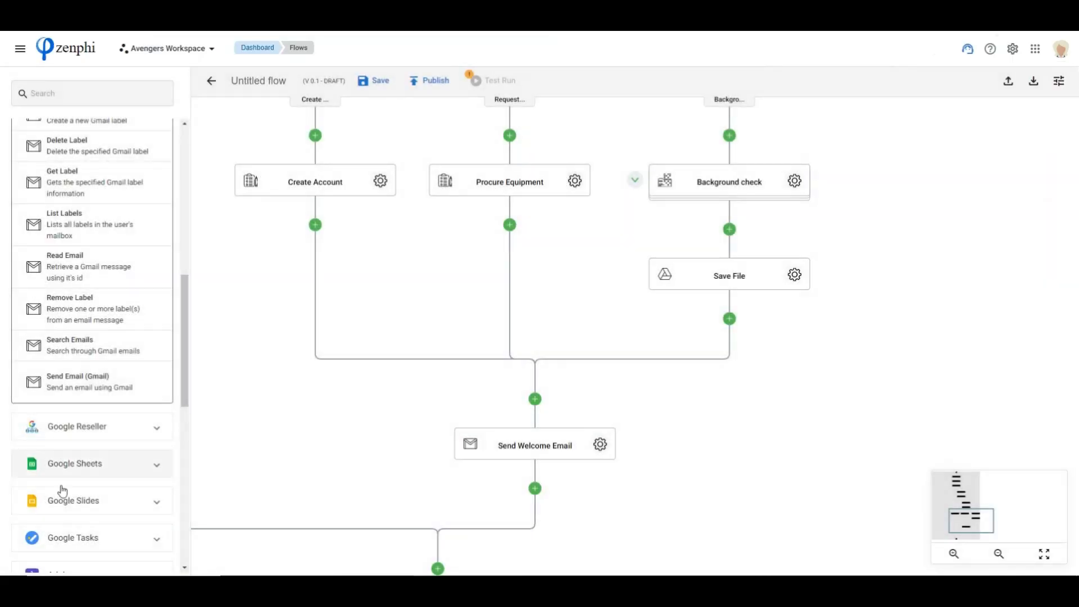
# Add a Google Drive Read Item Information action between the parallel branches' merge point and Send Welcome Email
pyautogui.scroll(-4, 65, 500)
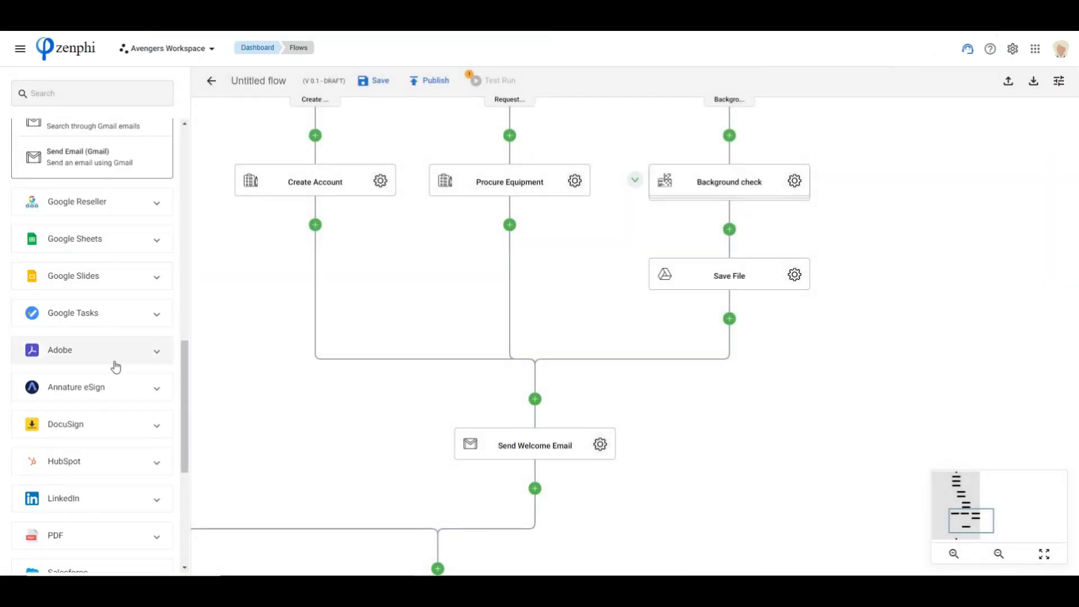
pyautogui.scroll(12, 113, 356)
pyautogui.click(86, 450)
pyautogui.scroll(-9, 90, 427)
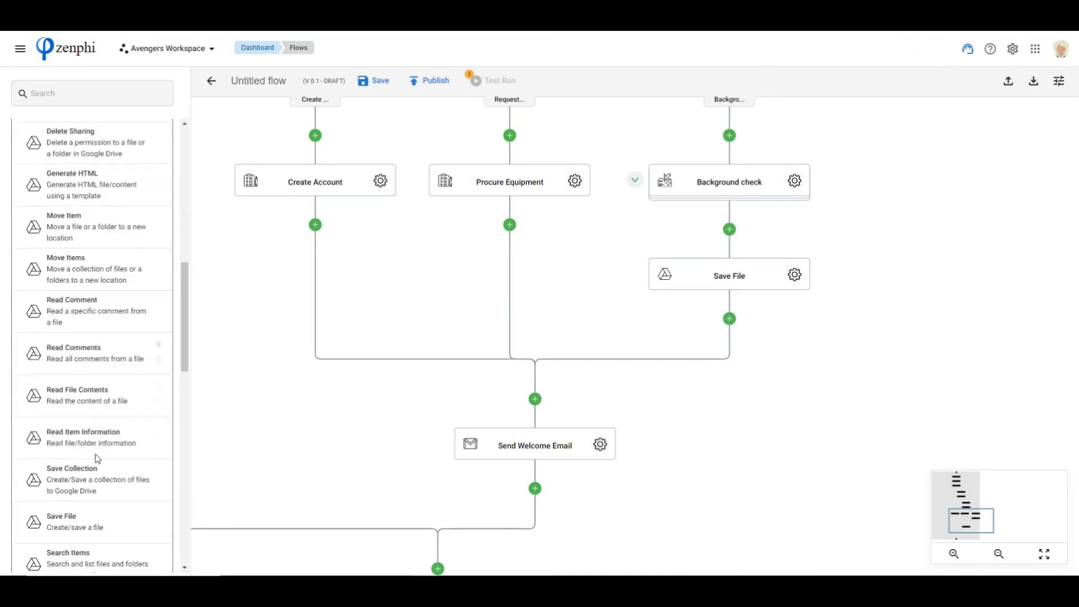
pyautogui.moveTo(63, 450); pyautogui.dragTo(535, 399)
# Set the Read Item Information action's file to Welcome Pack.pdf from the Webinar folder in My Drive
pyautogui.click(600, 444)
pyautogui.click(1045, 240)
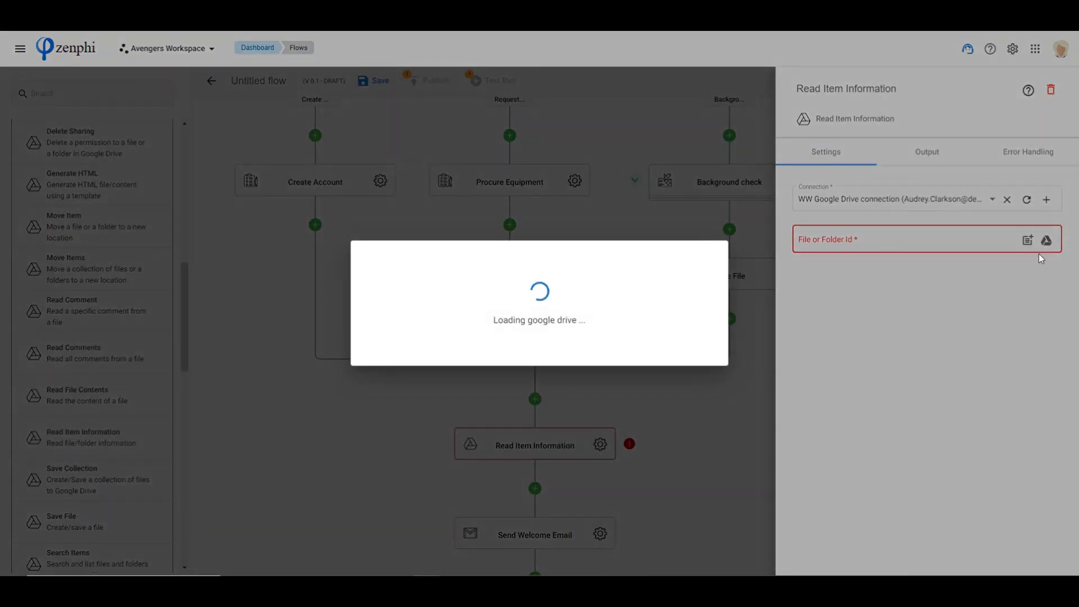
pyautogui.scroll(-10, 528, 348)
pyautogui.scroll(-5, 520, 347)
pyautogui.scroll(5, 491, 337)
pyautogui.scroll(-1, 360, 453)
pyautogui.scroll(-3, 360, 453)
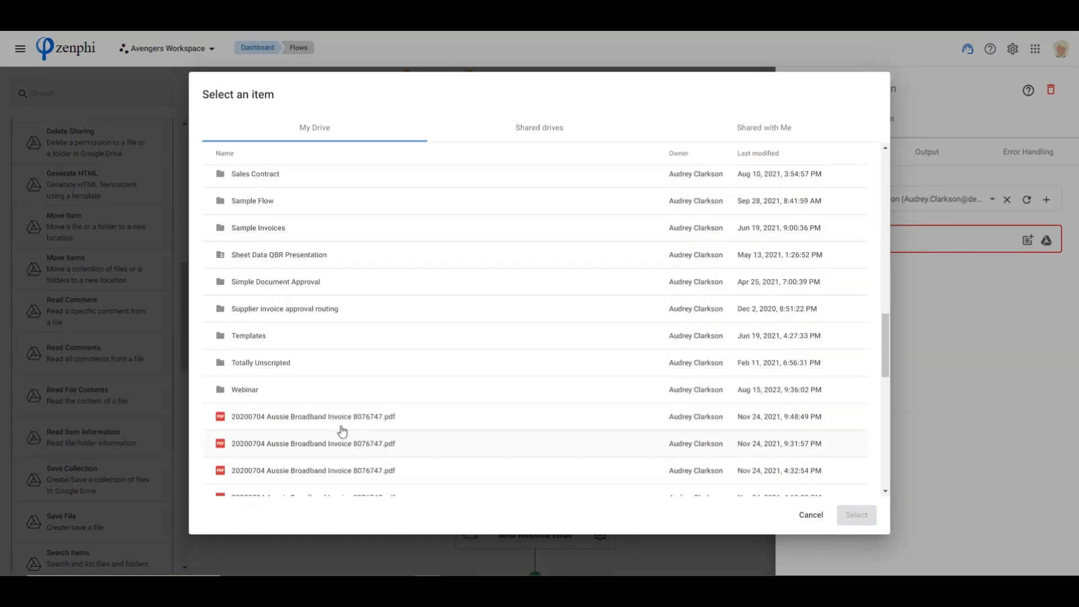
pyautogui.click(325, 396)
pyautogui.click(852, 515)
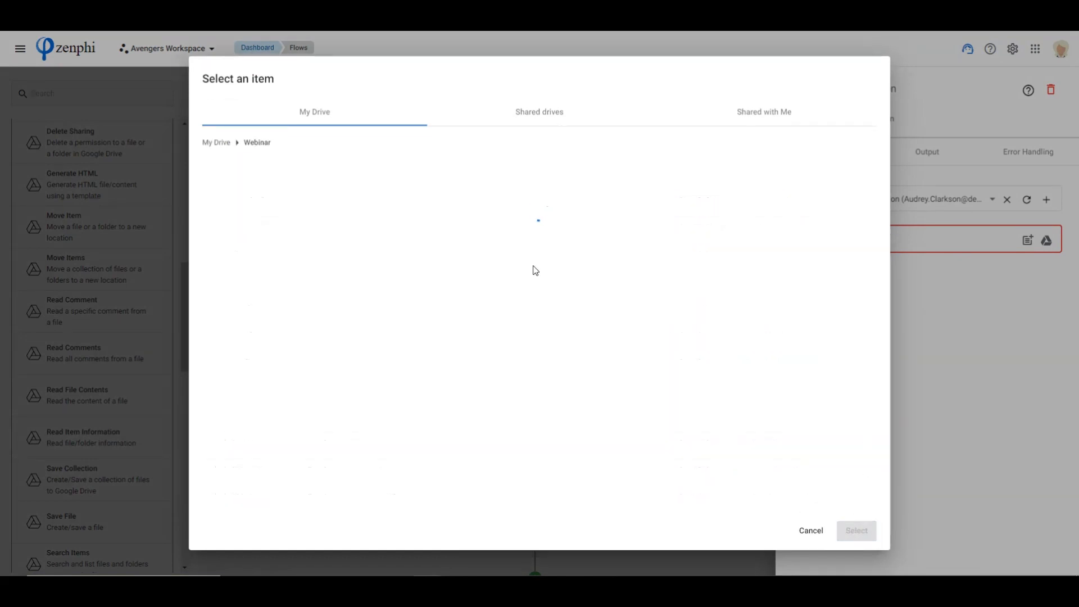
pyautogui.click(275, 335)
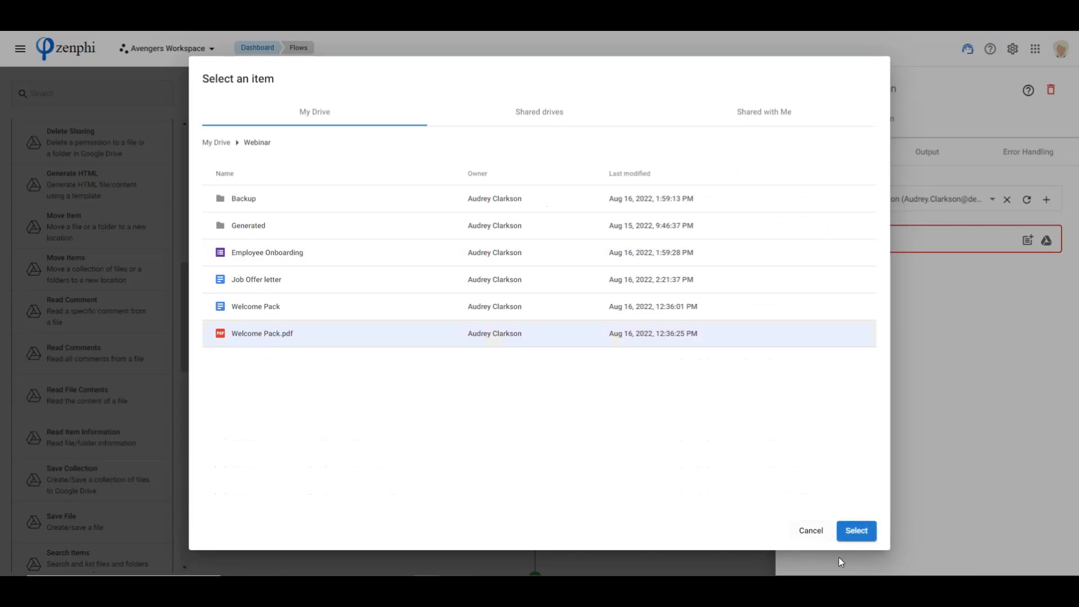
pyautogui.click(857, 531)
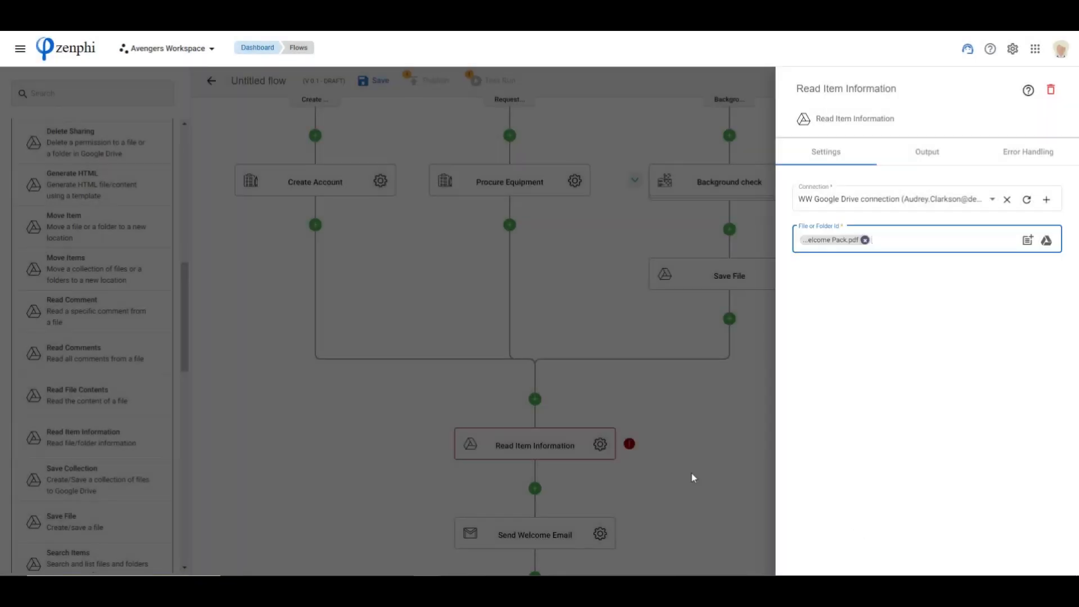
pyautogui.click(688, 535)
# Attach the File Contents token from Read Item Information to the Send Welcome Email action
pyautogui.scroll(-4, 687, 450)
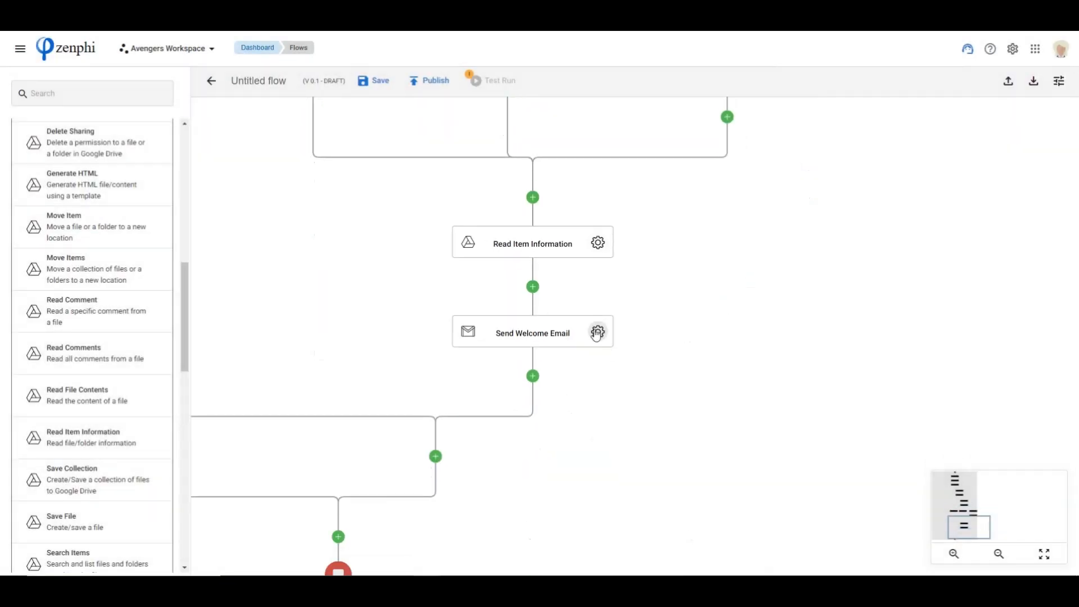
pyautogui.click(598, 332)
pyautogui.scroll(-2, 901, 435)
pyautogui.click(839, 524)
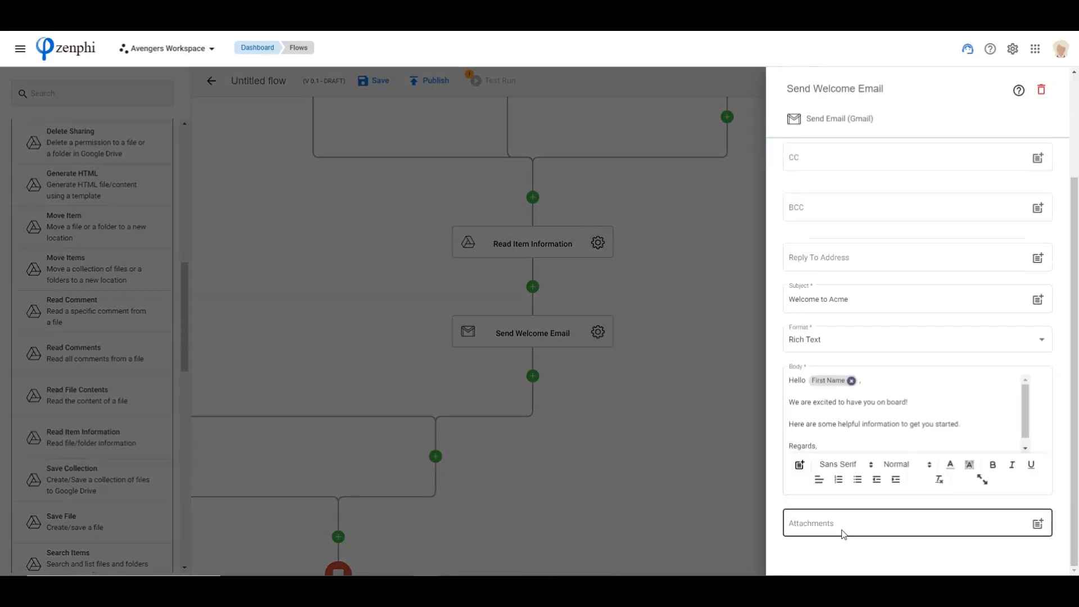
pyautogui.click(1038, 524)
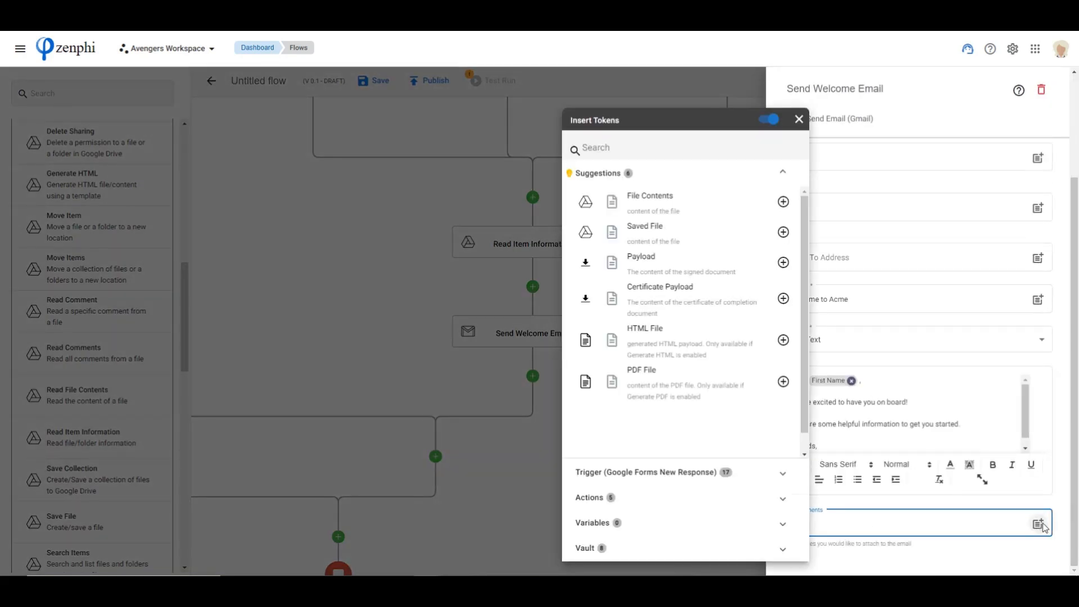
pyautogui.click(647, 498)
pyautogui.click(651, 252)
pyautogui.scroll(-3, 673, 376)
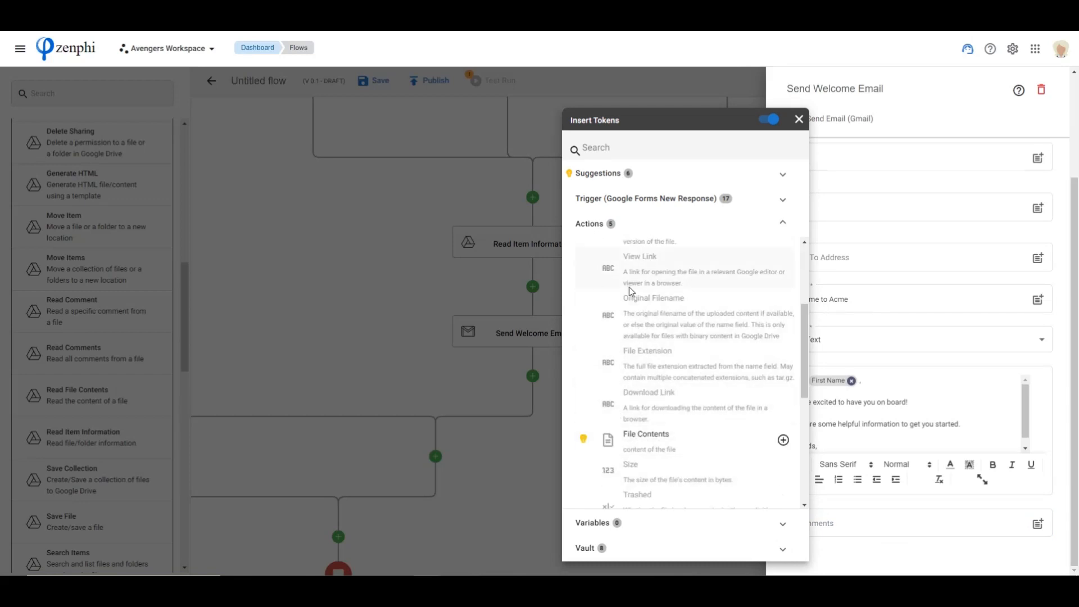
pyautogui.scroll(-2, 636, 338)
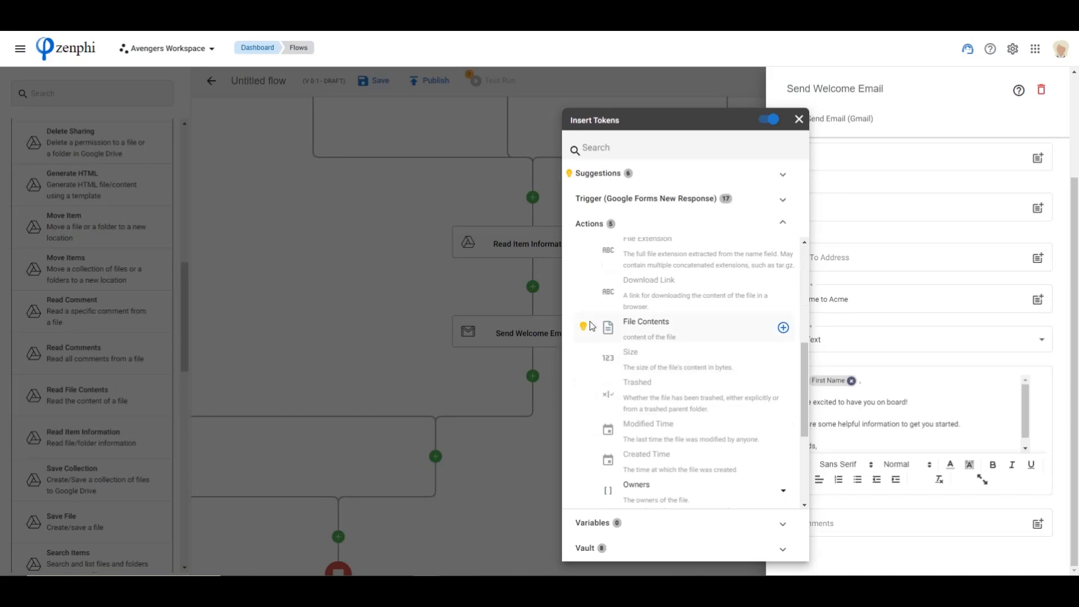
pyautogui.click(783, 330)
pyautogui.click(664, 477)
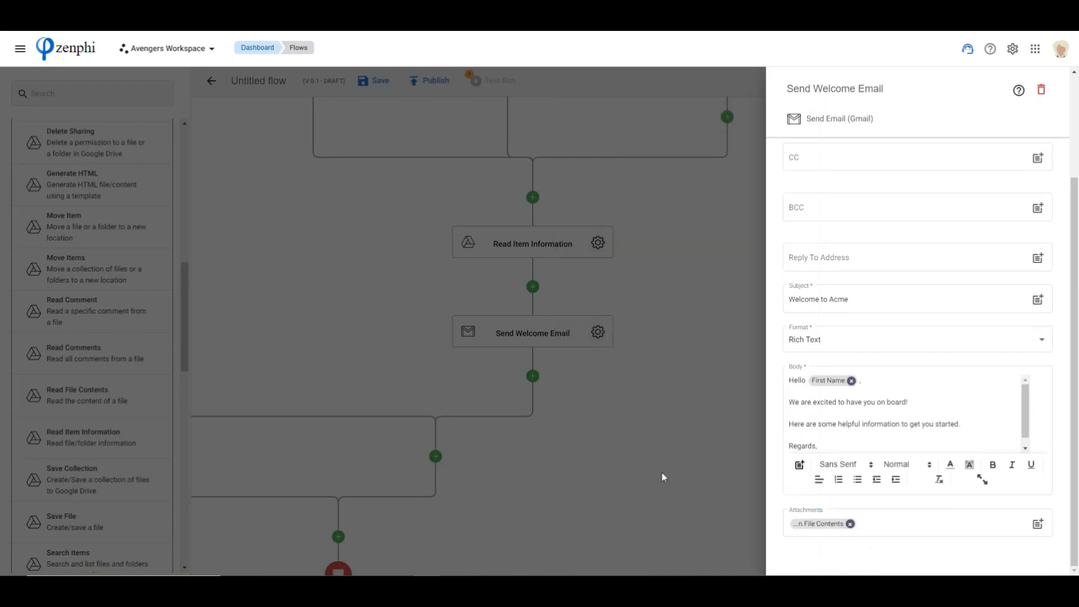
pyautogui.click(642, 437)
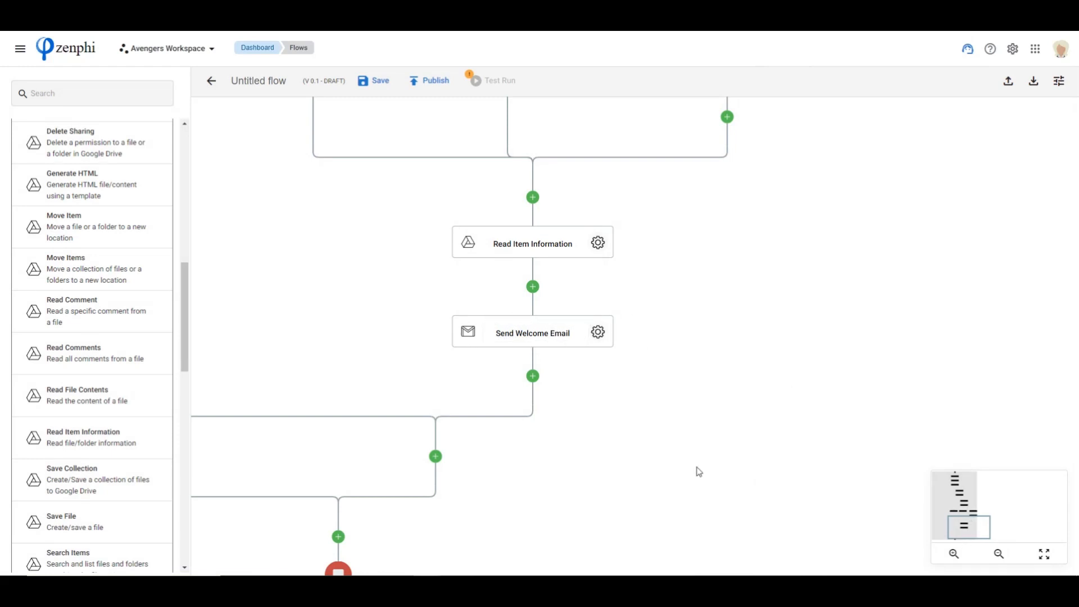
# Review the whole flow from the form trigger through the approval, eSign, parallel and welcome email actions to the end
pyautogui.scroll(-5, 672, 419)
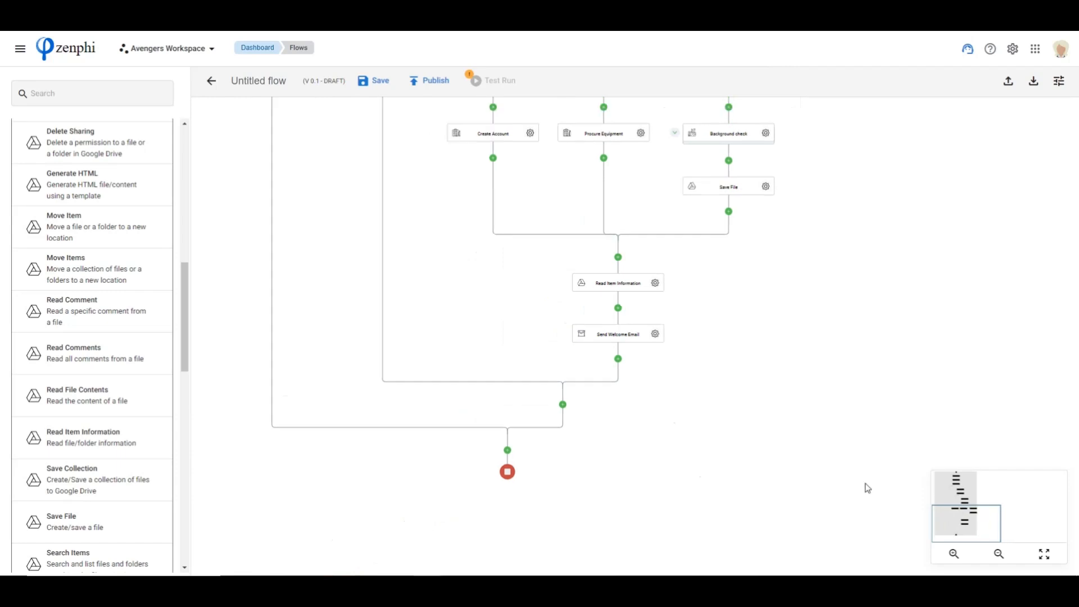
pyautogui.moveTo(983, 516); pyautogui.dragTo(971, 477)
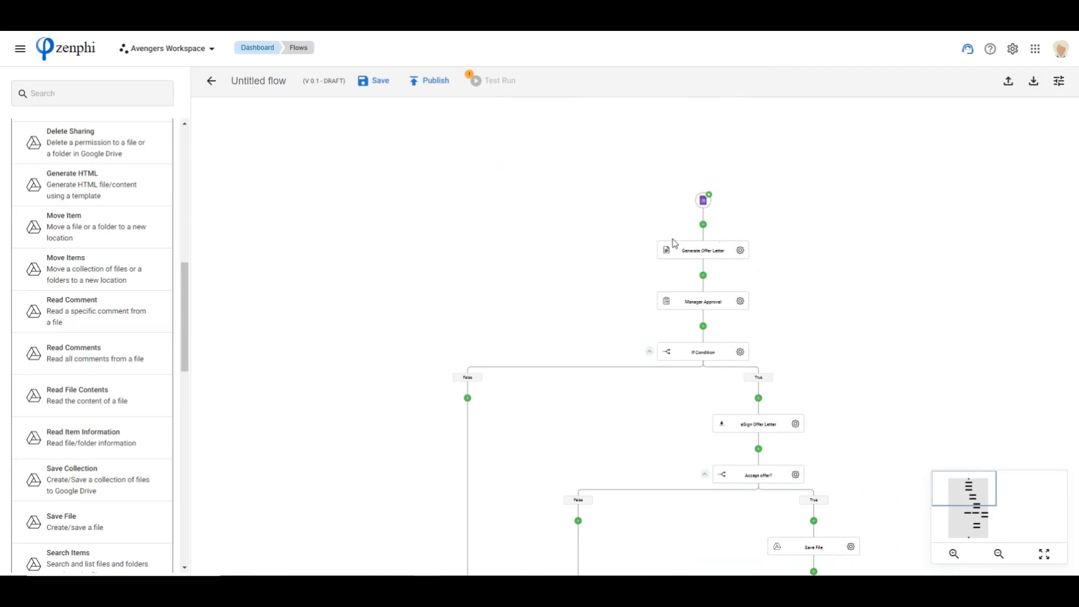
pyautogui.moveTo(804, 298); pyautogui.dragTo(698, 231)
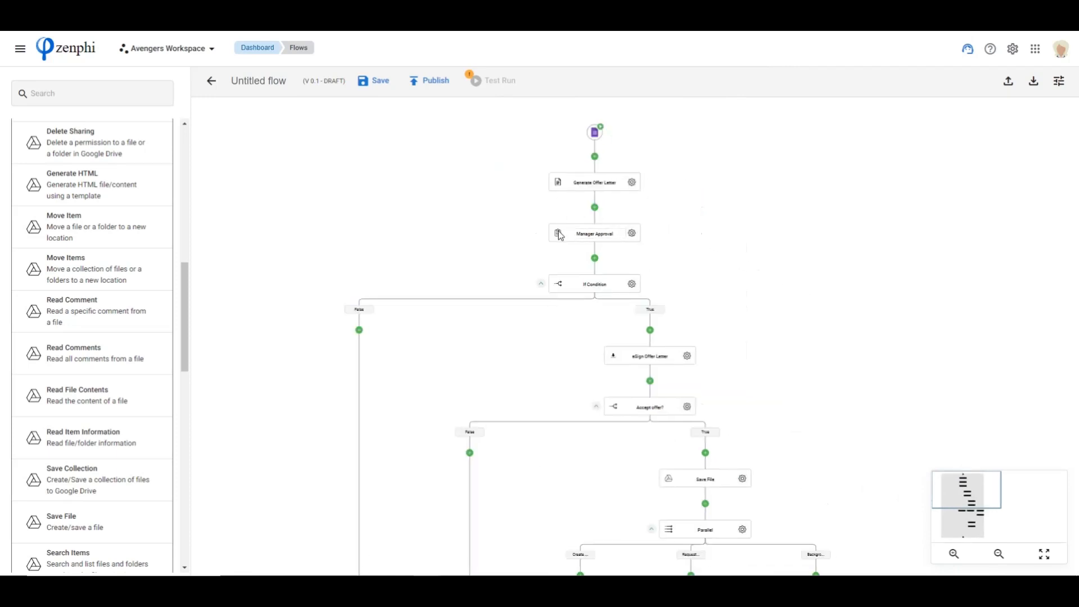
pyautogui.moveTo(709, 263); pyautogui.dragTo(684, 189)
pyautogui.moveTo(783, 323); pyautogui.dragTo(775, 280)
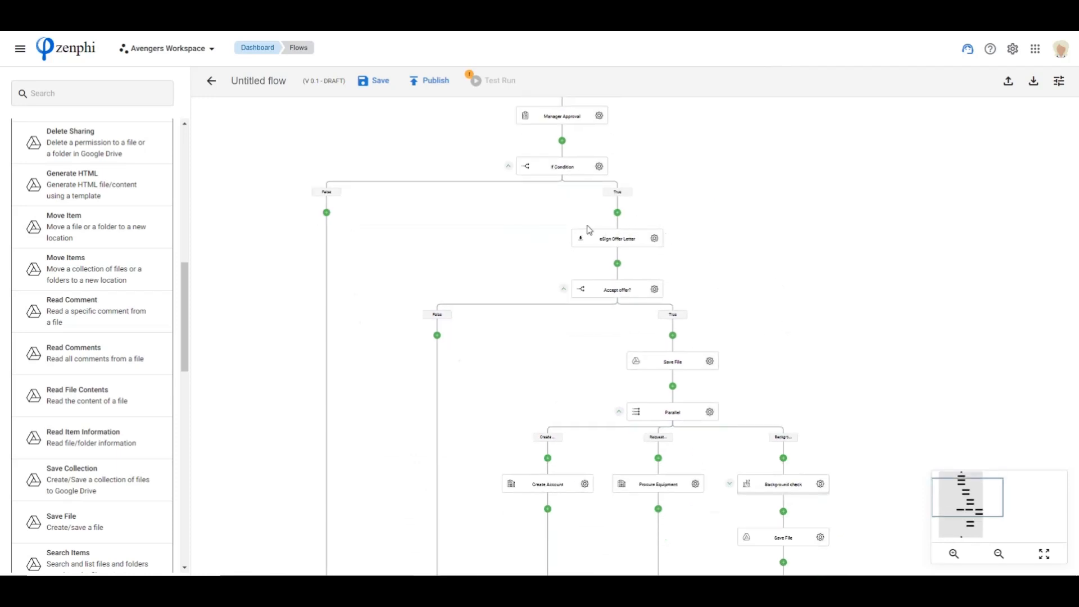
pyautogui.click(615, 240)
pyautogui.moveTo(780, 298); pyautogui.dragTo(734, 200)
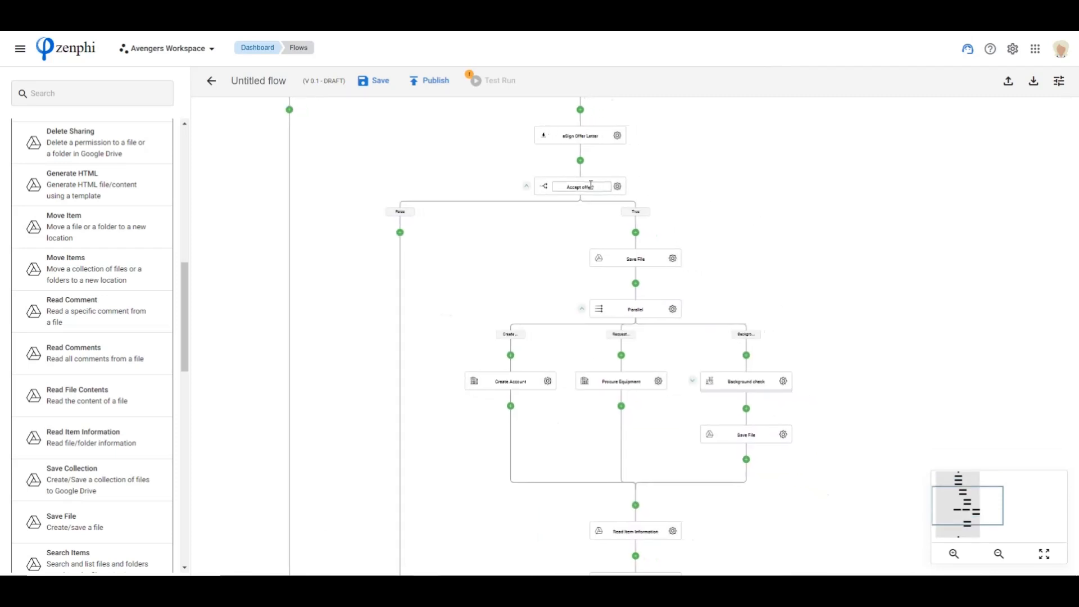
pyautogui.moveTo(816, 315); pyautogui.dragTo(803, 270)
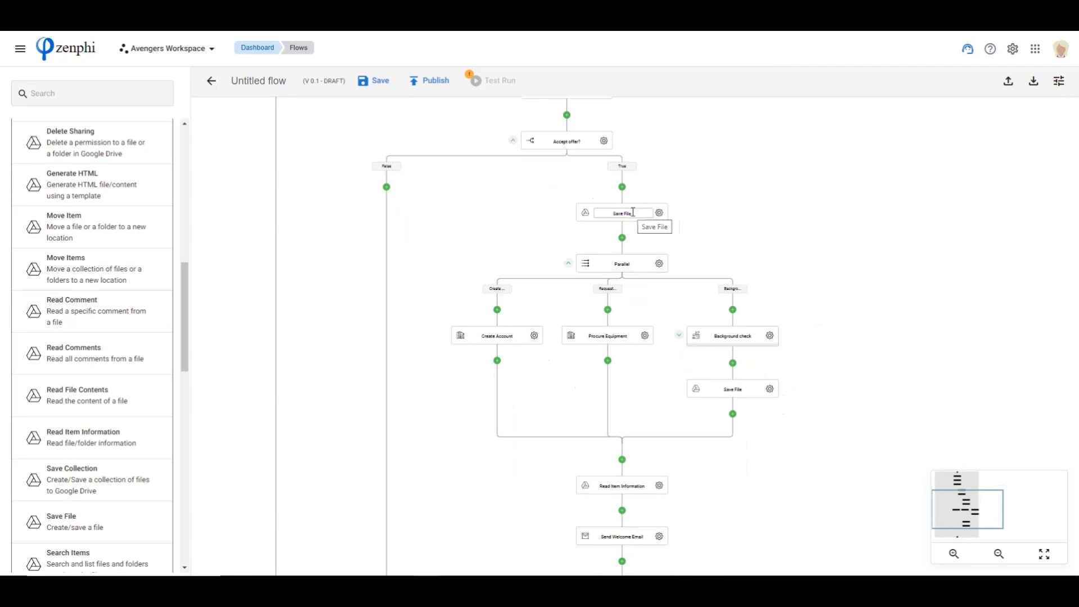
pyautogui.scroll(-1, 624, 244)
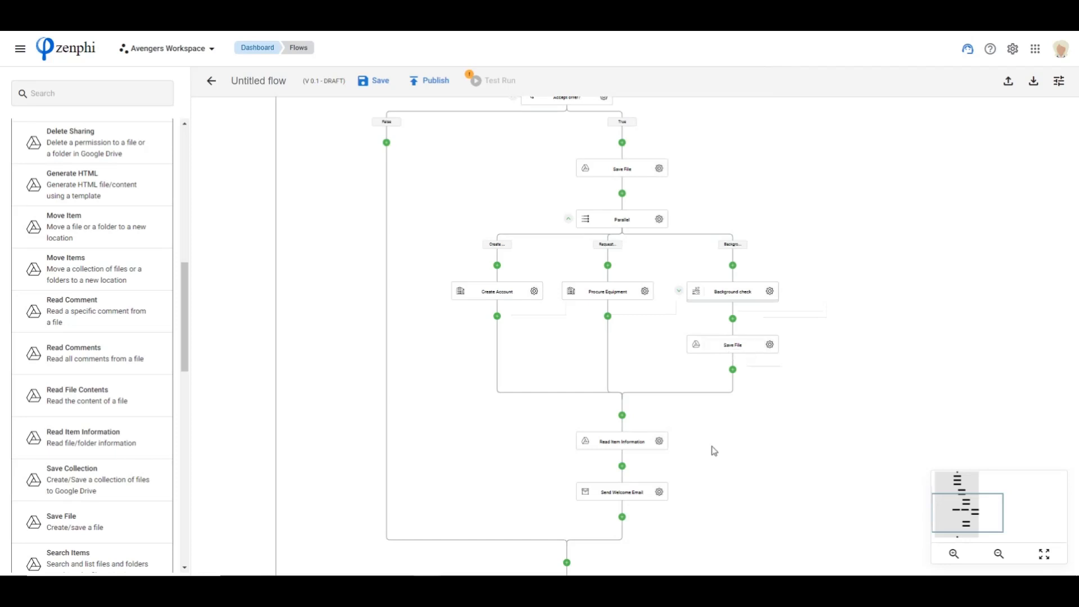
pyautogui.moveTo(746, 467); pyautogui.dragTo(770, 305)
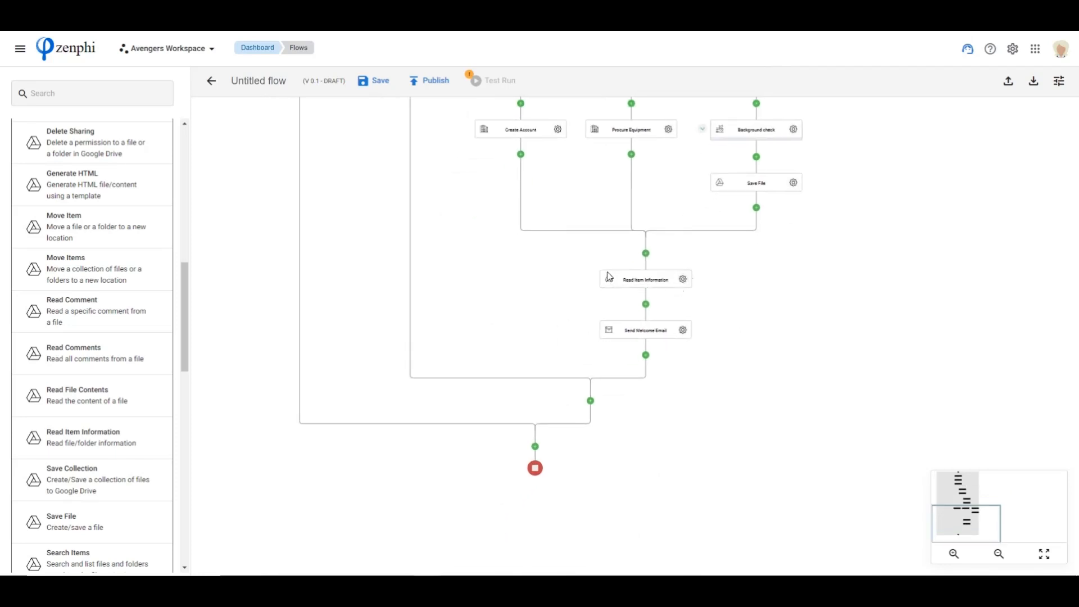
# Check the attachment in the Send Welcome Email settings and close them
pyautogui.click(670, 278)
pyautogui.click(683, 332)
pyautogui.scroll(-2, 956, 466)
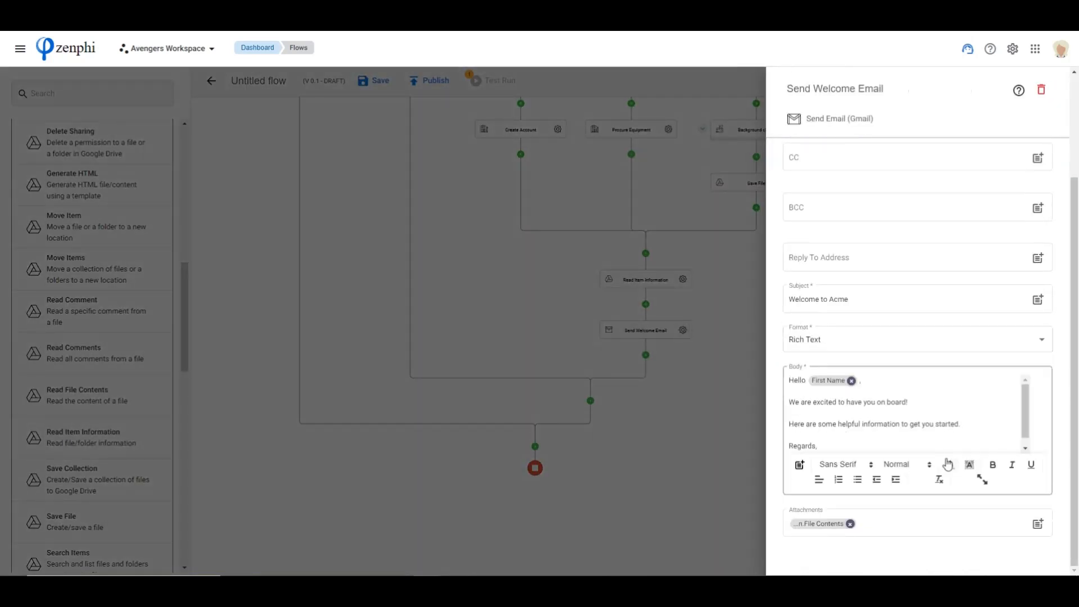
pyautogui.moveTo(819, 526)
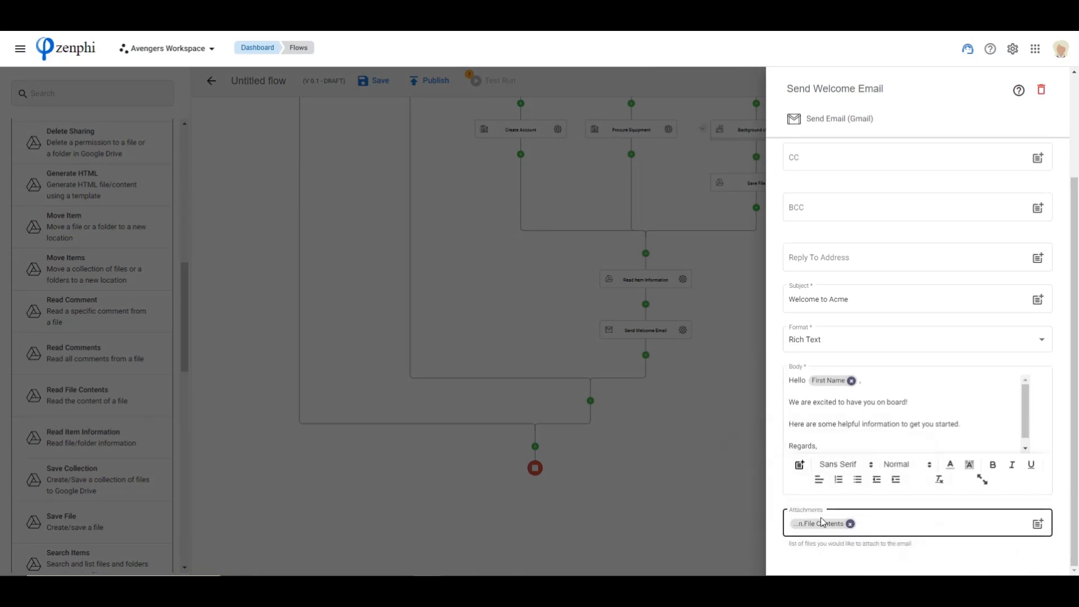
pyautogui.click(616, 304)
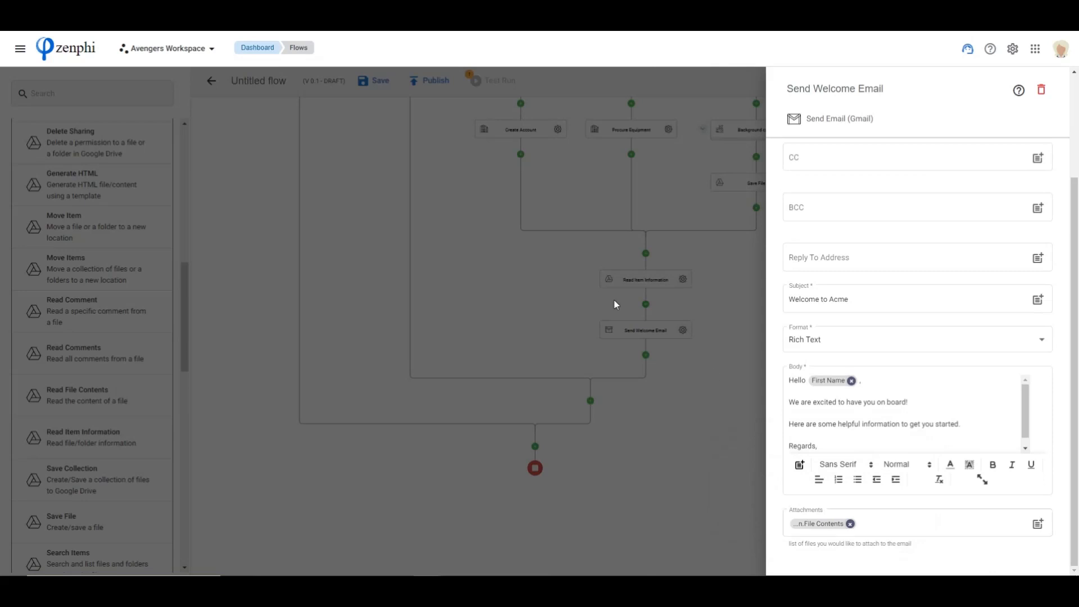
pyautogui.click(663, 399)
pyautogui.moveTo(962, 524)
pyautogui.mouseDown()
pyautogui.moveTo(965, 502)
pyautogui.moveTo(966, 523)
pyautogui.mouseUp()
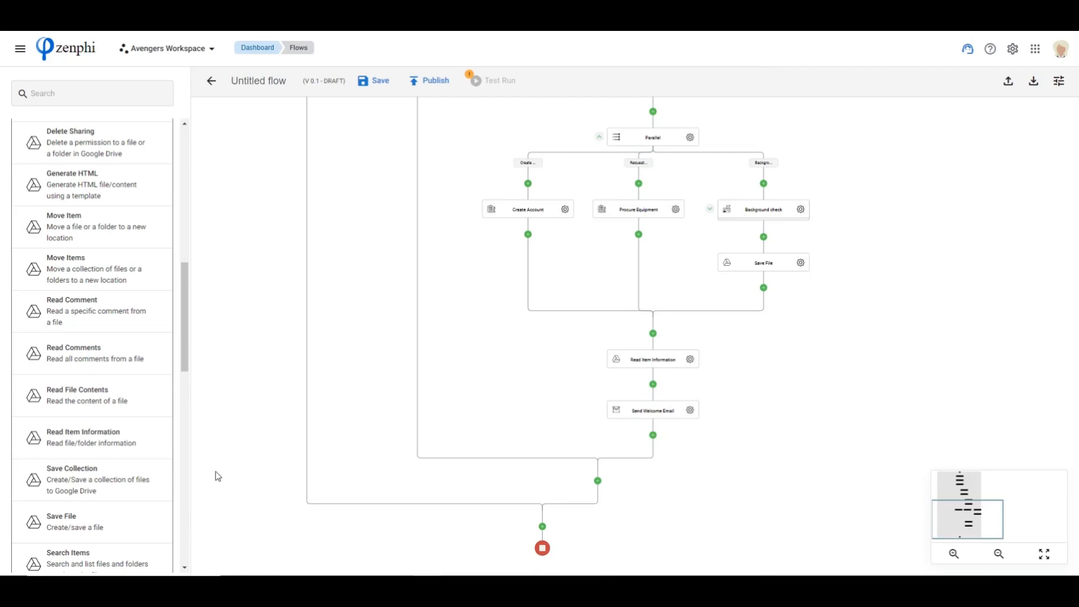
pyautogui.scroll(-6, 137, 426)
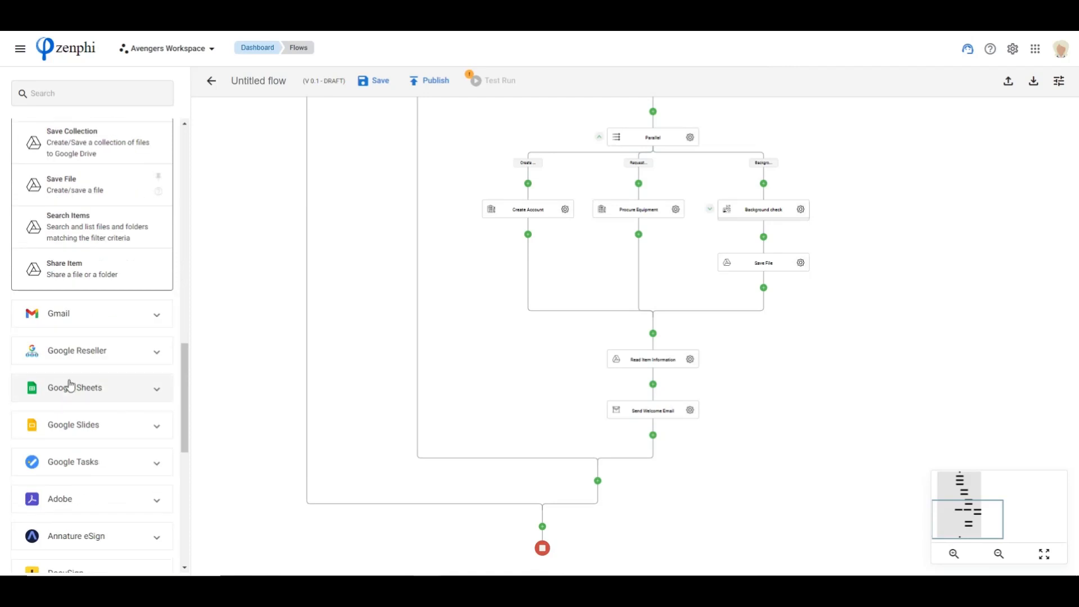
pyautogui.scroll(-1, 105, 494)
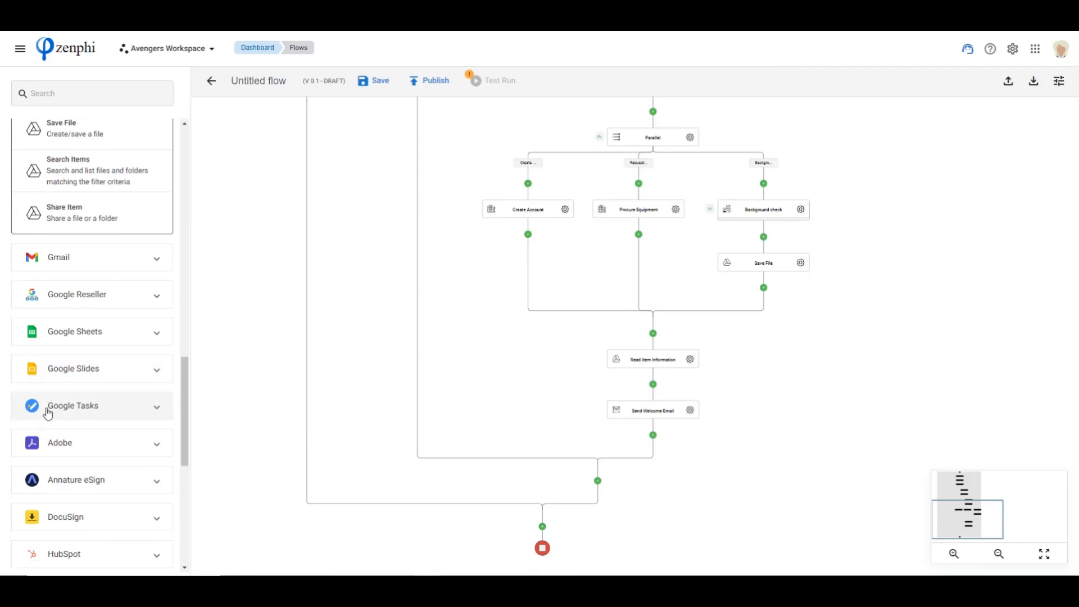
# Rename the flow "Employee Onboarding" and publish it
pyautogui.moveTo(968, 525); pyautogui.dragTo(971, 494)
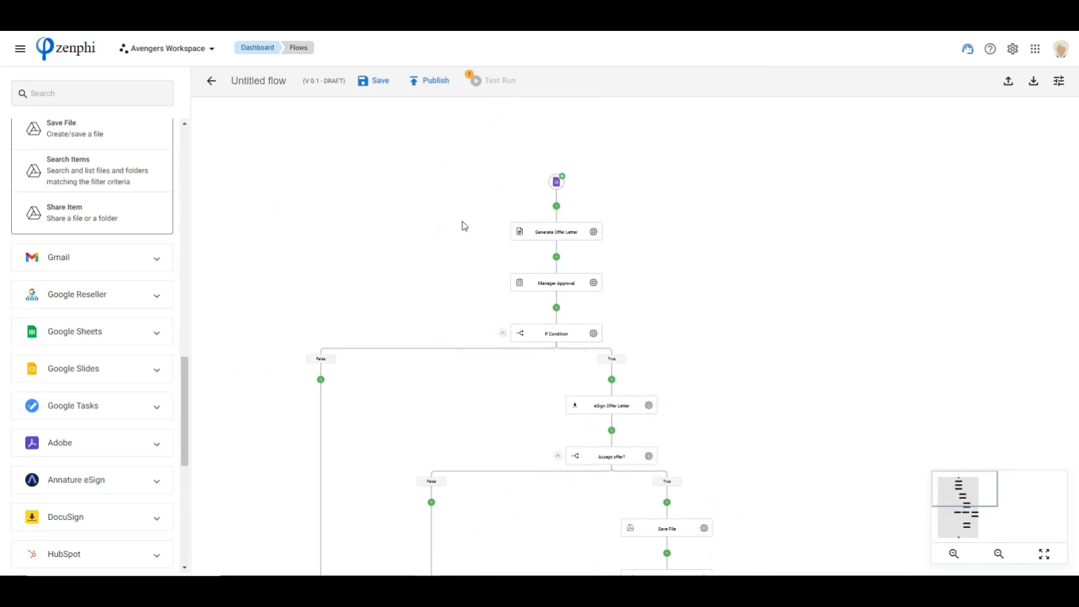
pyautogui.click(263, 81)
pyautogui.tripleClick(263, 81)
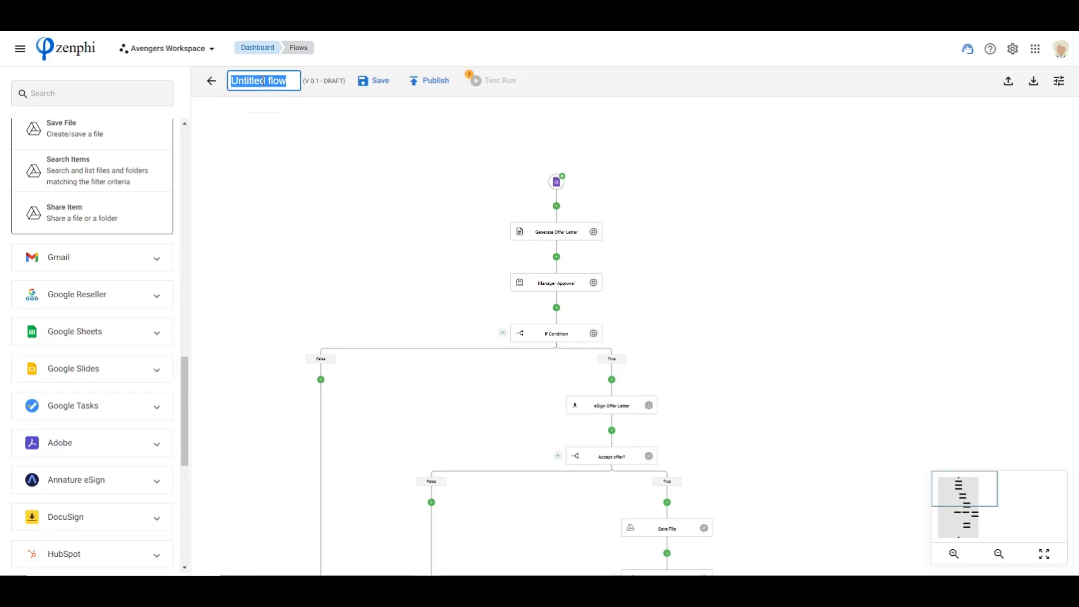
pyautogui.write('Employee Onboarding')
pyautogui.click(355, 178)
pyautogui.click(473, 81)
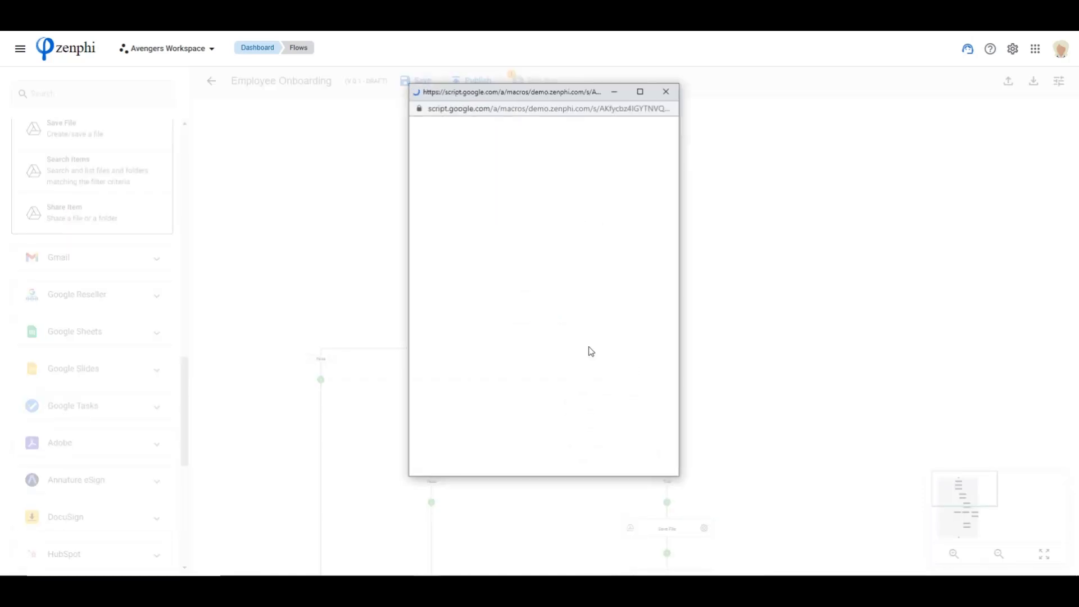
pyautogui.click(540, 231)
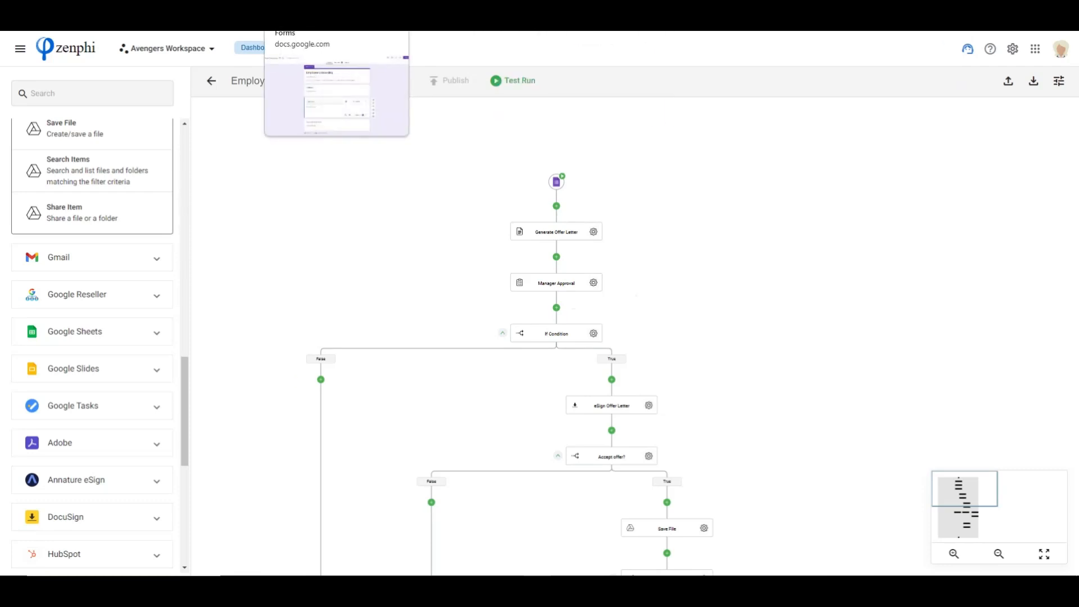
# Switch to Google Forms, preview the Employee Onboarding form, enter the candidate's first name, last name and personal email, and continue to Role Information
pyautogui.click(568, 17)
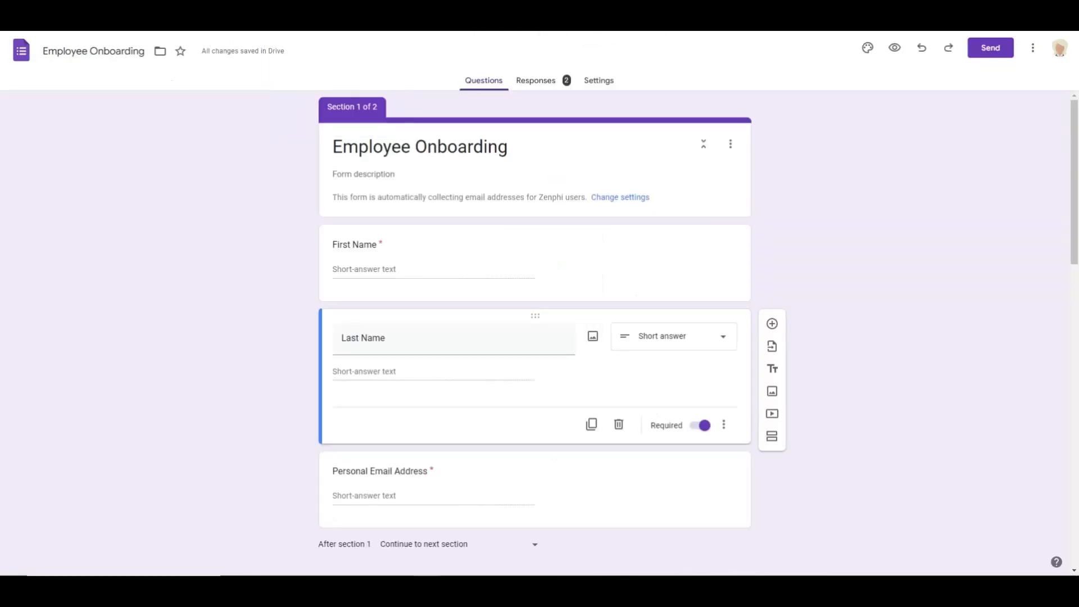
pyautogui.click(897, 49)
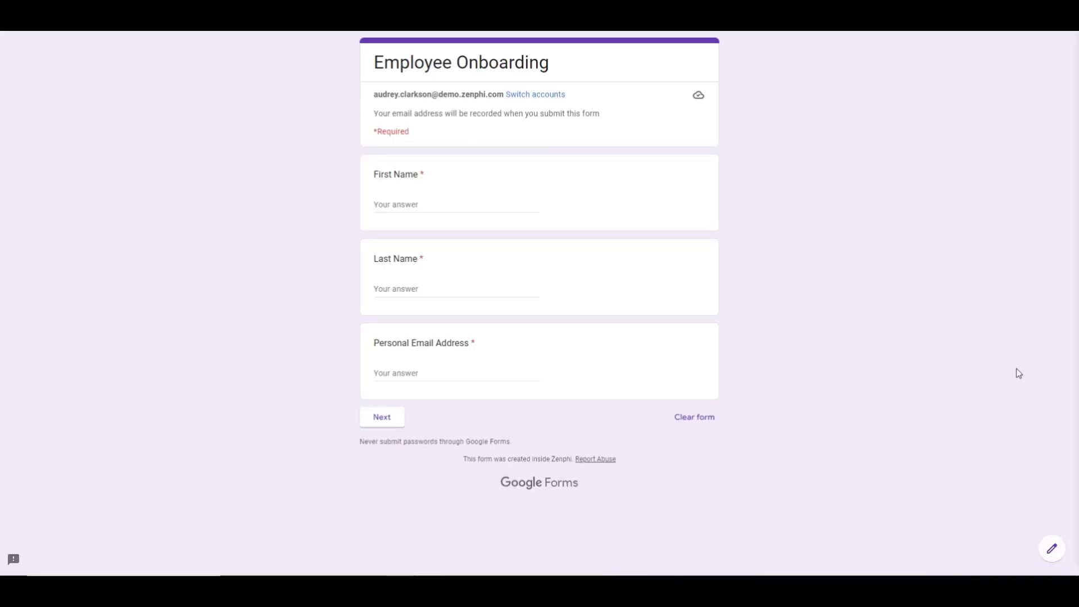
pyautogui.click(431, 201)
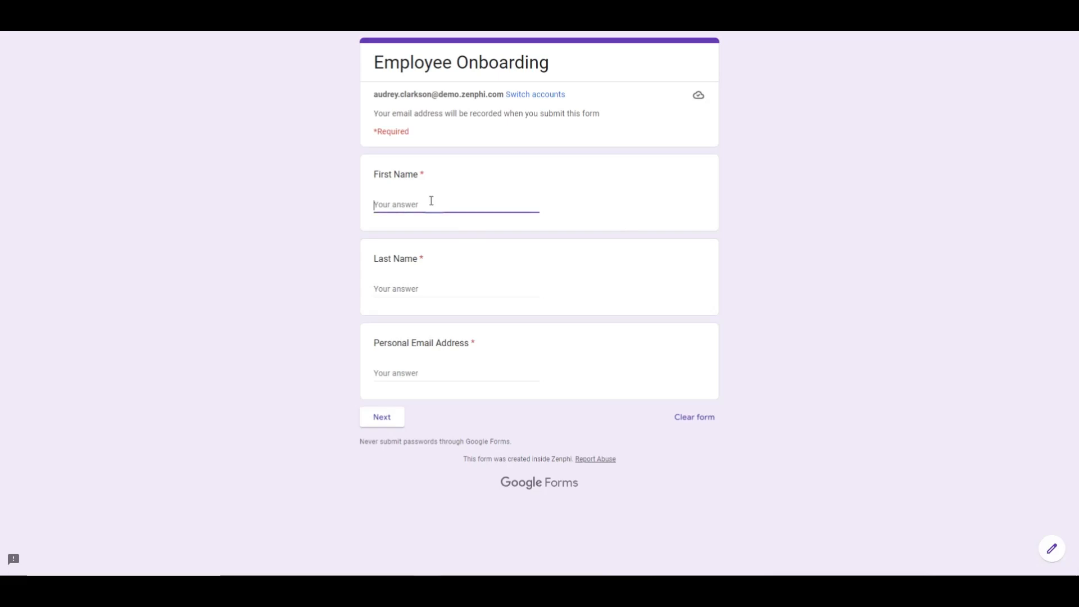
pyautogui.write('Matt')
pyautogui.press('Tab')
pyautogui.write('D')
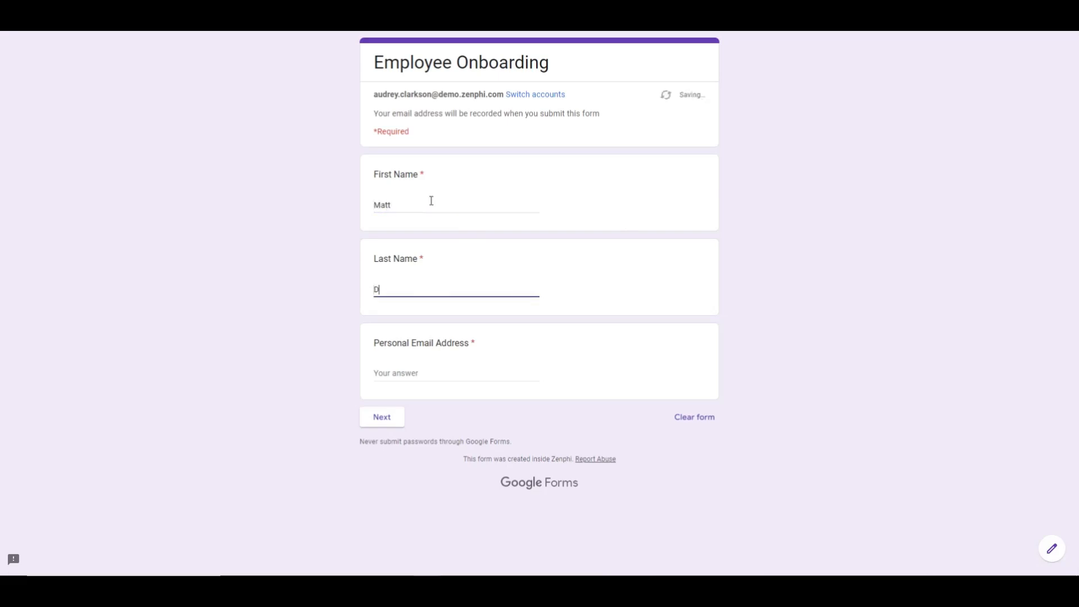
pyautogui.write('amon')
pyautogui.click(434, 372)
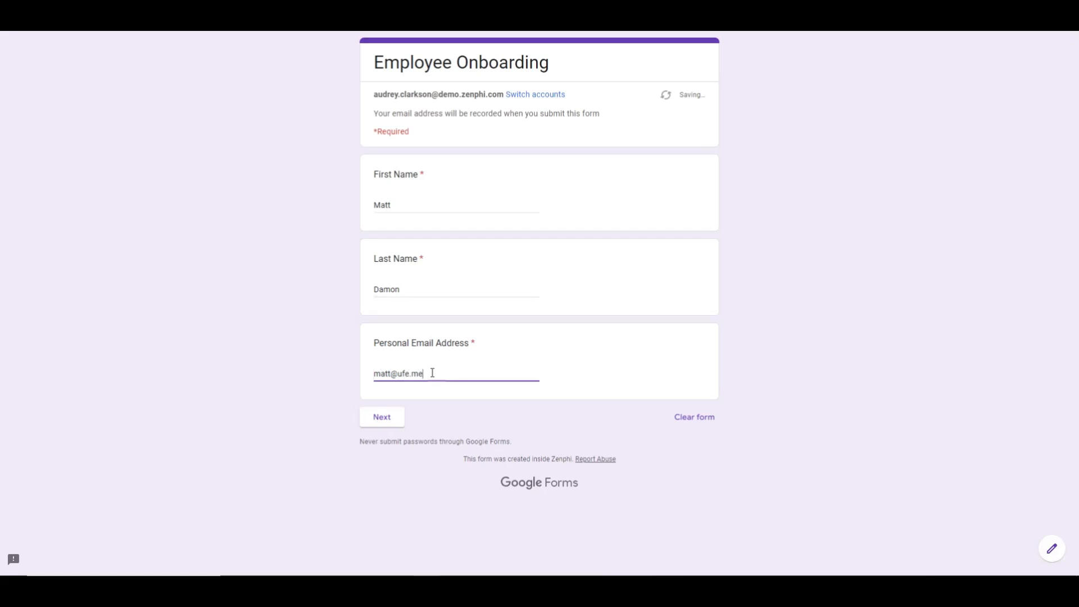
pyautogui.click(393, 419)
# Enter Developer as the title and R&D as the department in the Role Information section
pyautogui.click(412, 230)
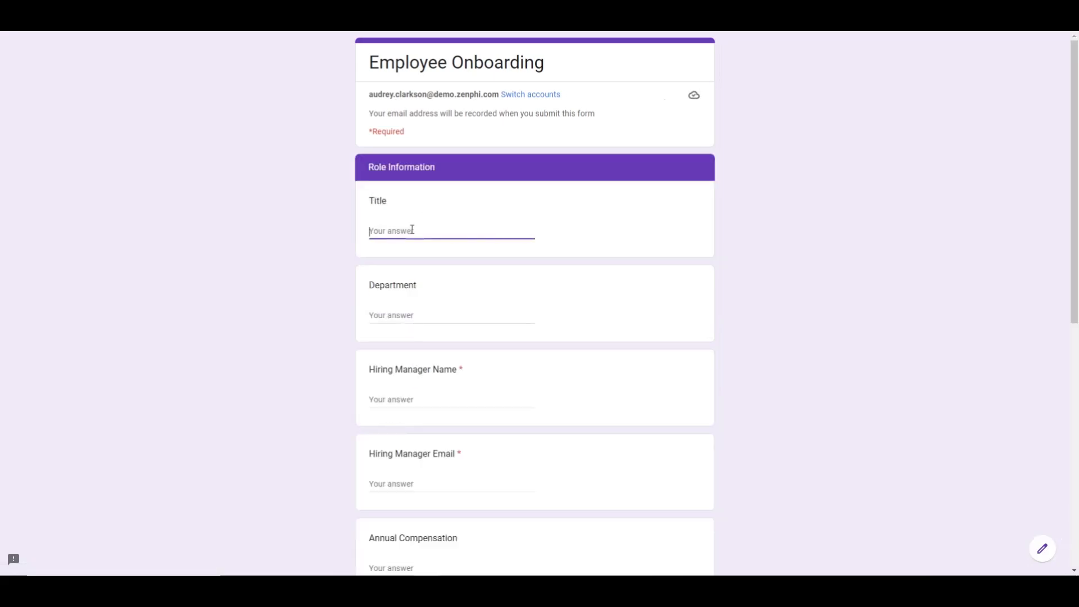
pyautogui.write('Developer')
pyautogui.click(388, 315)
pyautogui.write('R')
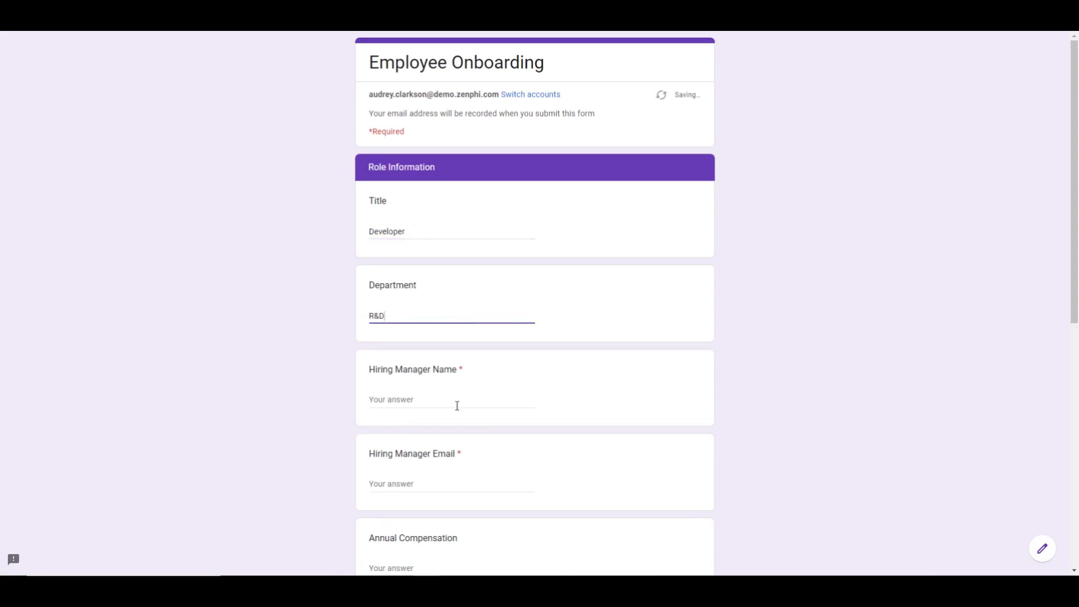
# Fill in the hiring manager's name and the hiring manager's email address
pyautogui.click(1076, 319)
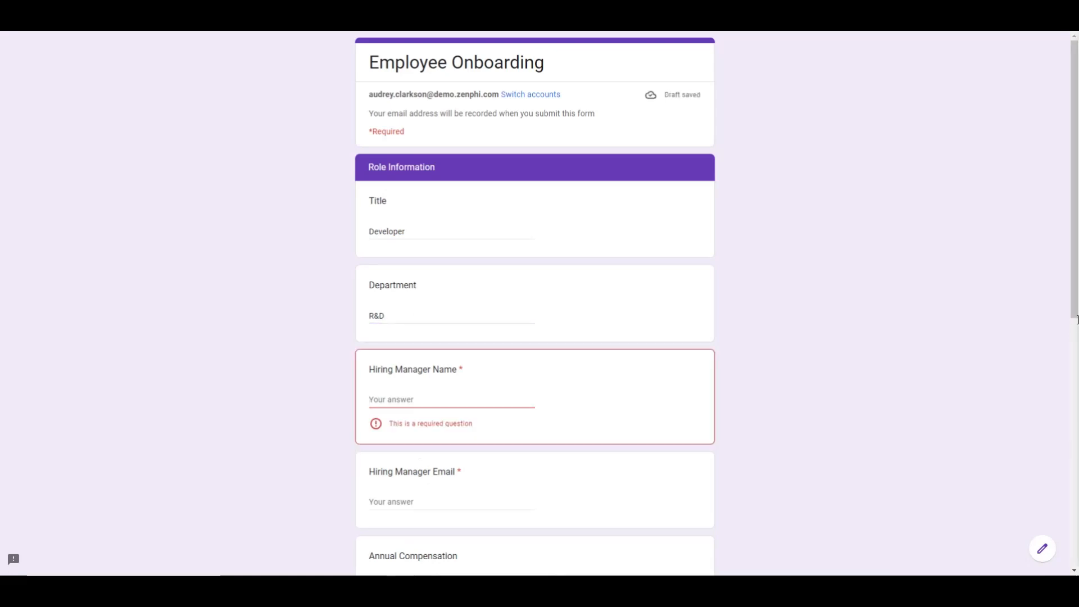
pyautogui.click(458, 400)
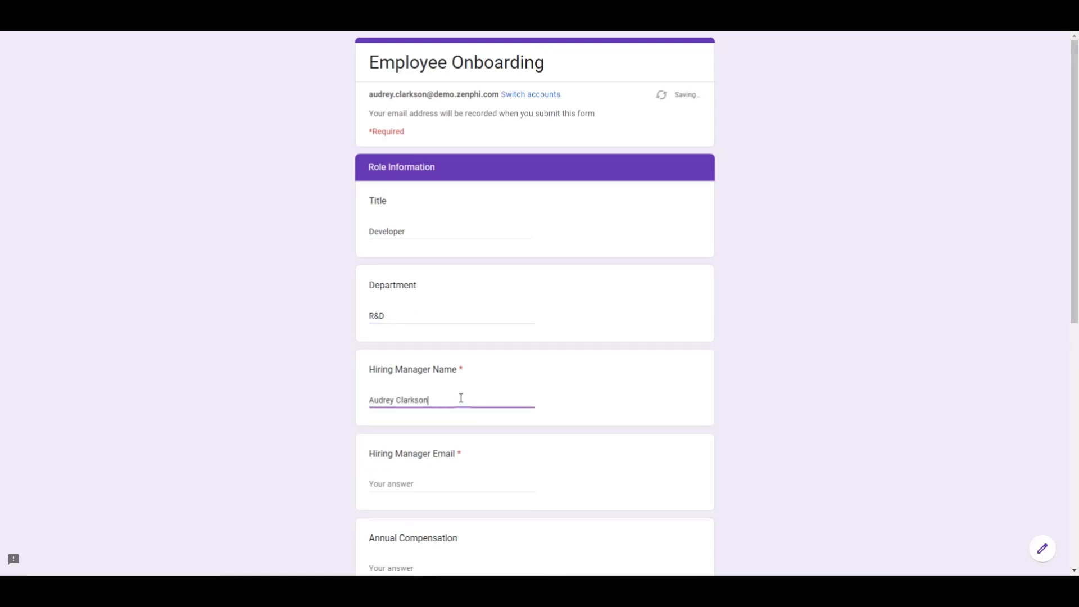
pyautogui.scroll(-4, 462, 398)
pyautogui.click(1074, 298)
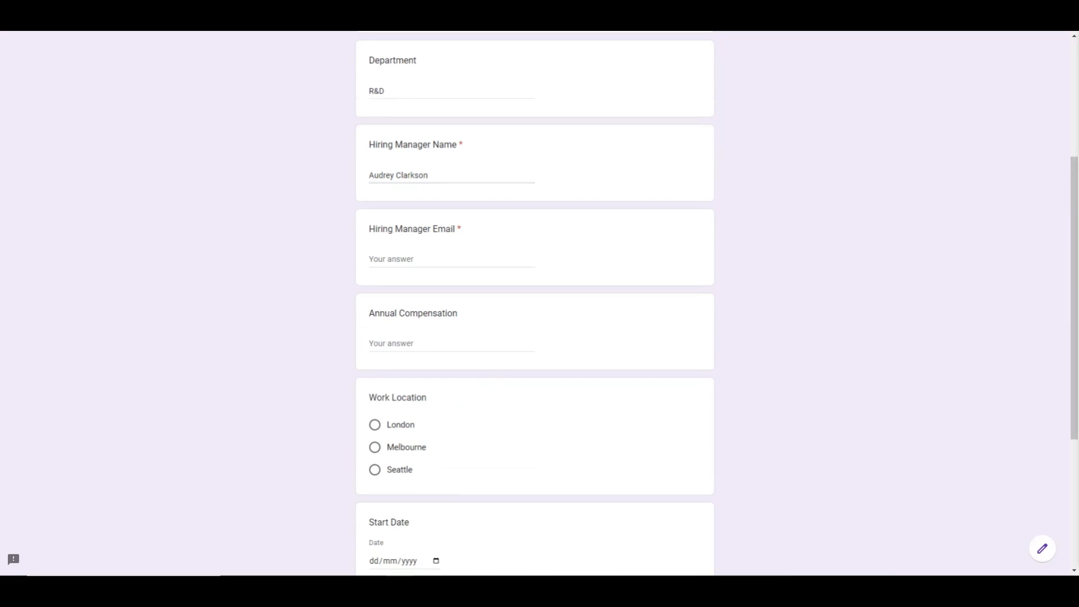
pyautogui.click(394, 265)
# Set the annual compensation to 100000 and the work location to Seattle
pyautogui.click(412, 343)
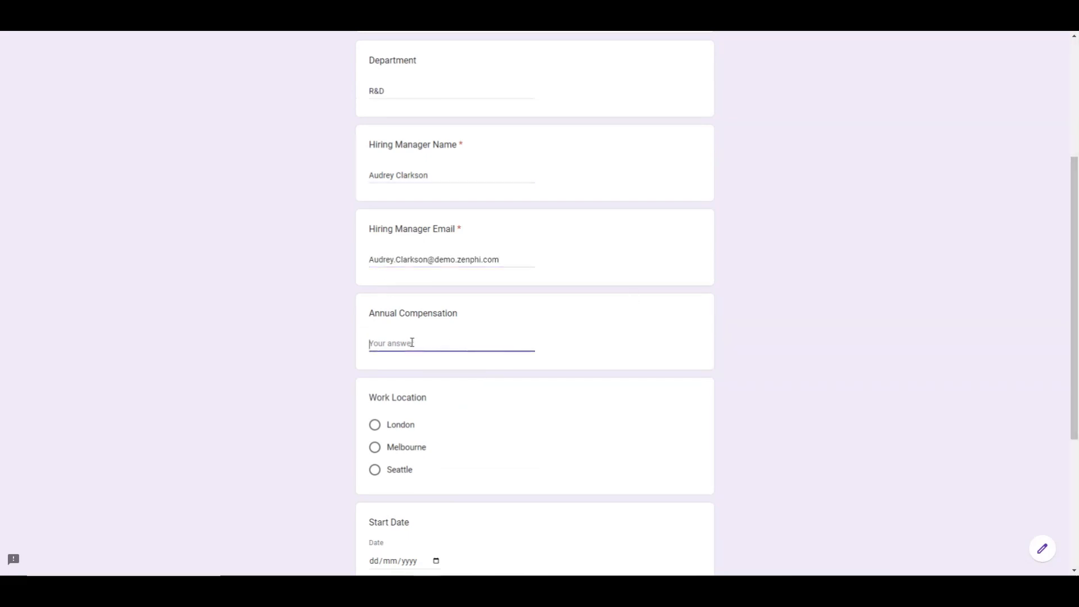
pyautogui.write('100000')
pyautogui.click(375, 470)
# Set the start date to 01/09/2022 and choose Macbook Pro 13" as the laptop preference
pyautogui.scroll(-1, 618, 429)
pyautogui.scroll(-3, 620, 427)
pyautogui.click(436, 356)
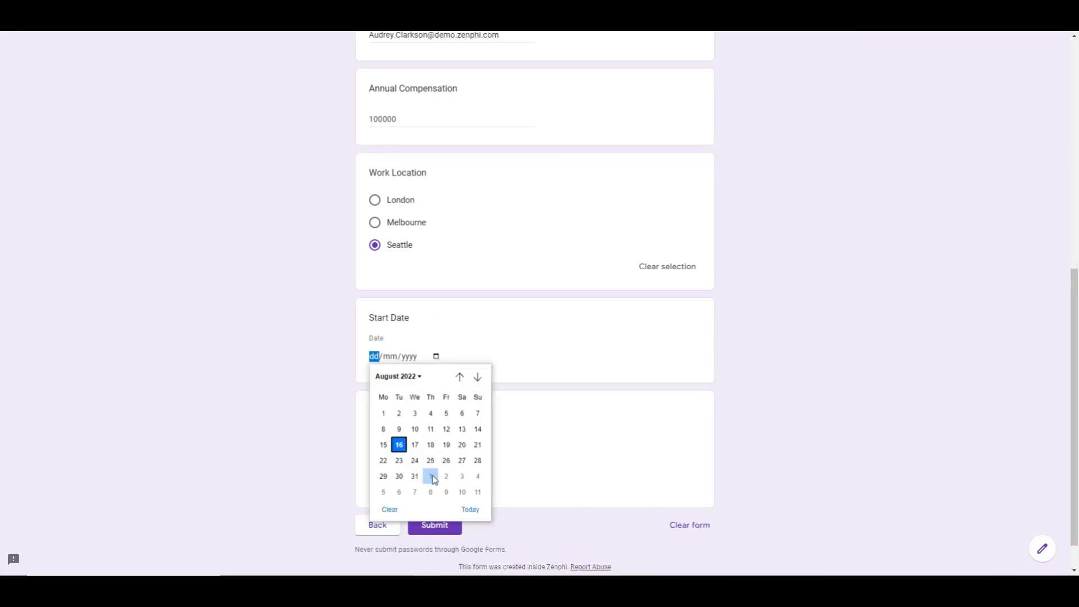
pyautogui.click(431, 476)
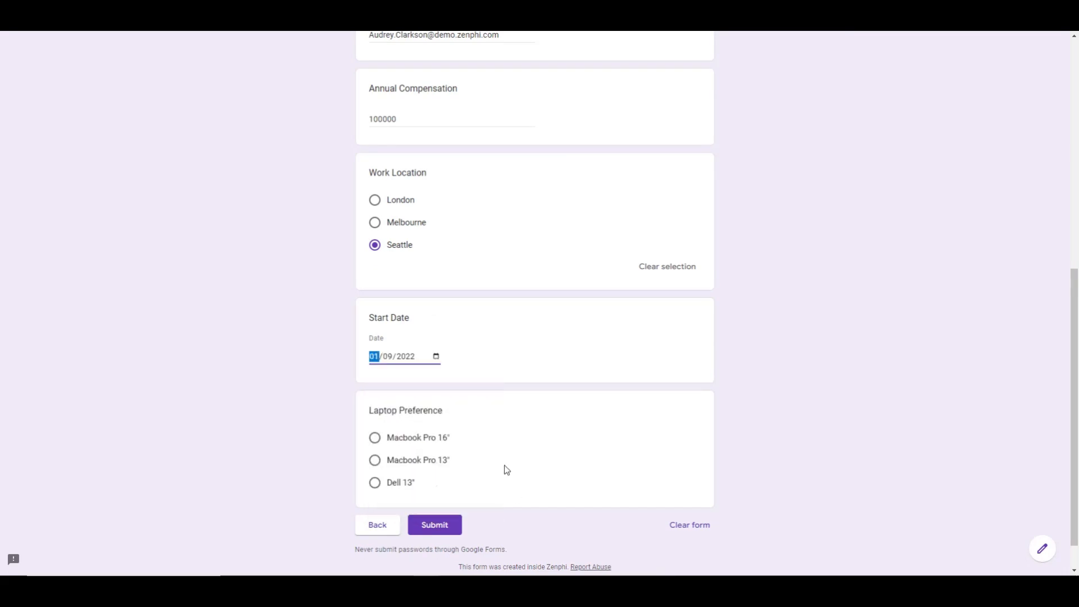
pyautogui.scroll(-1, 508, 476)
pyautogui.click(374, 422)
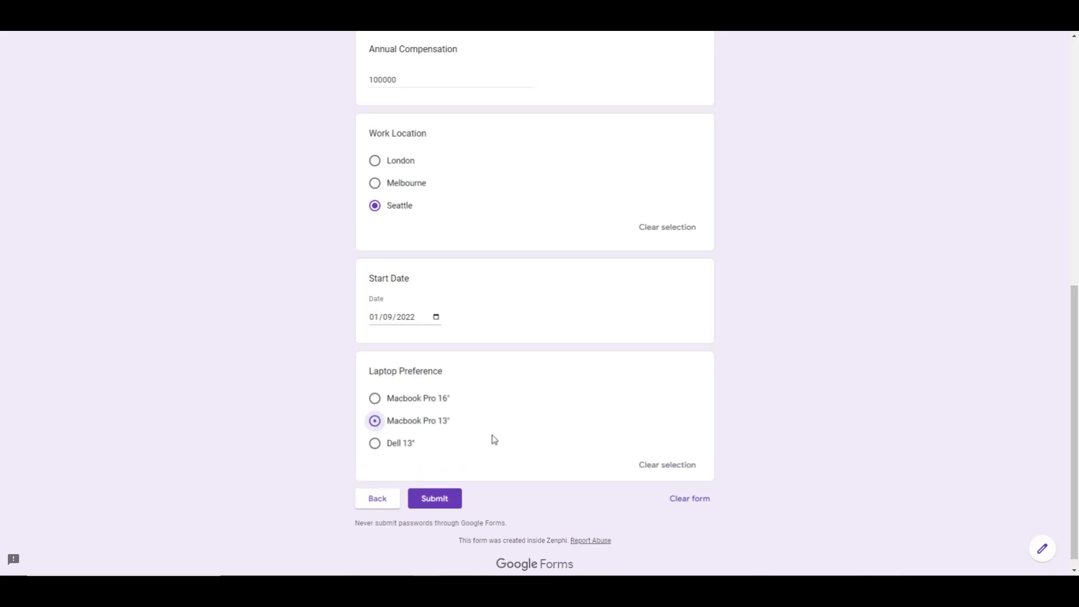
# Check the role information answers and submit the onboarding form
pyautogui.scroll(10, 617, 409)
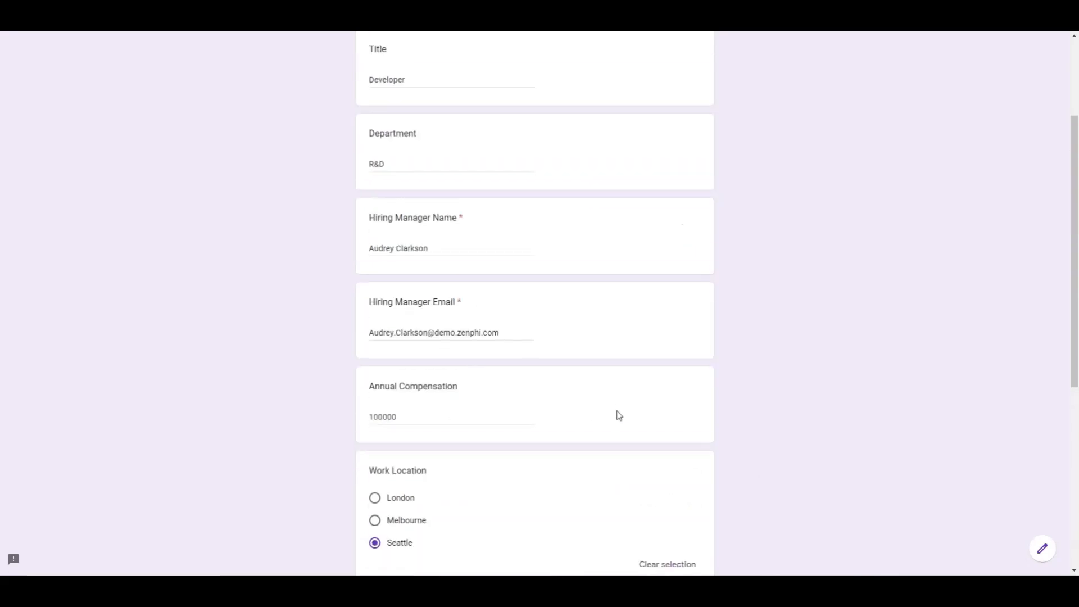
pyautogui.scroll(-10, 611, 420)
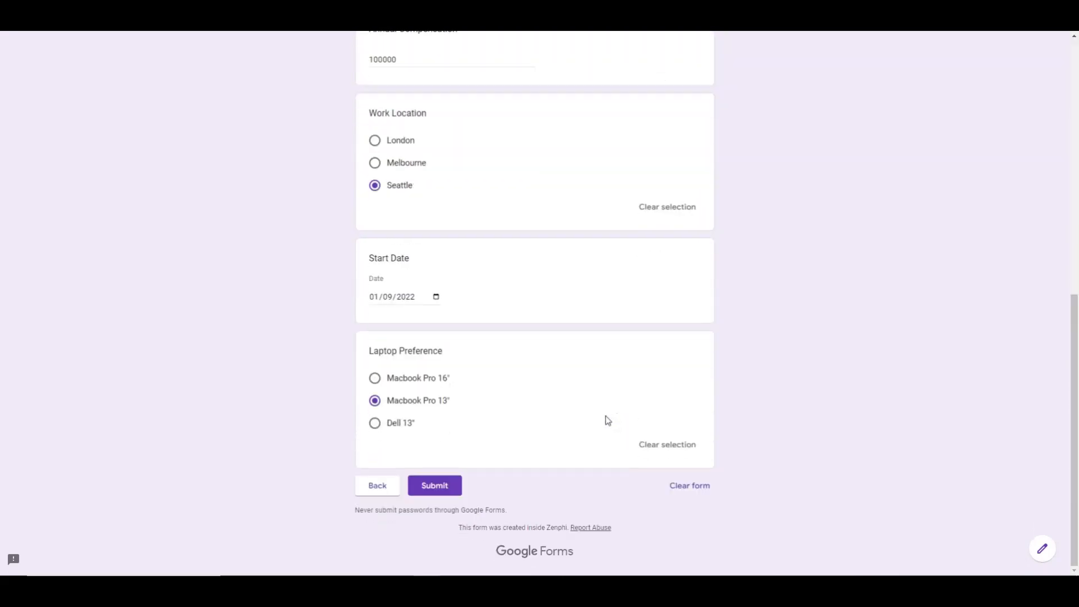
pyautogui.click(432, 487)
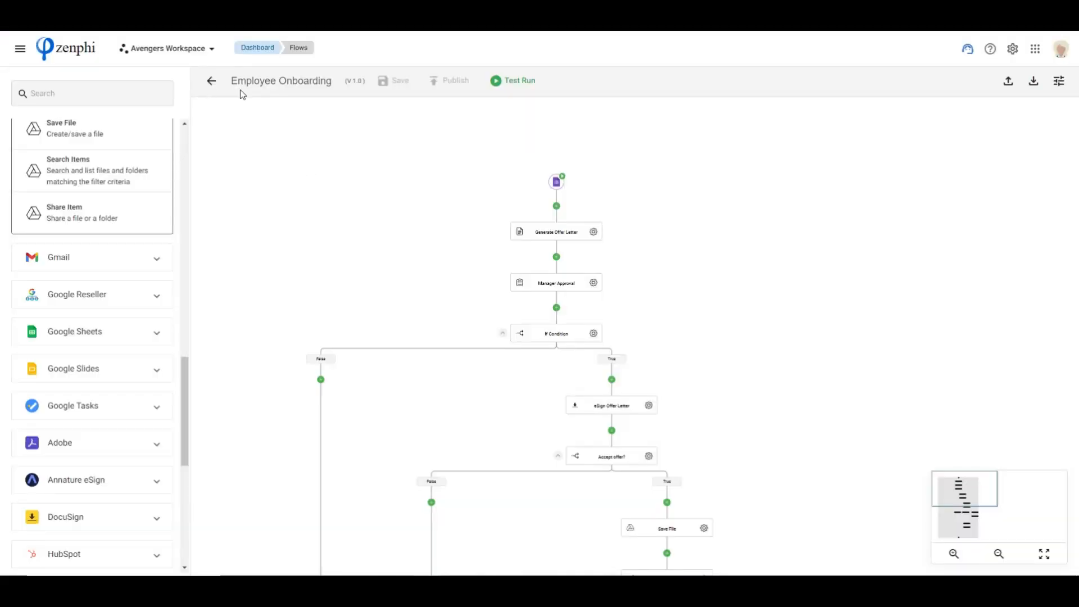
# Leave the Zenphi flow designer and open the Employee Onboarding flow's overview from the list of flows
pyautogui.click(212, 82)
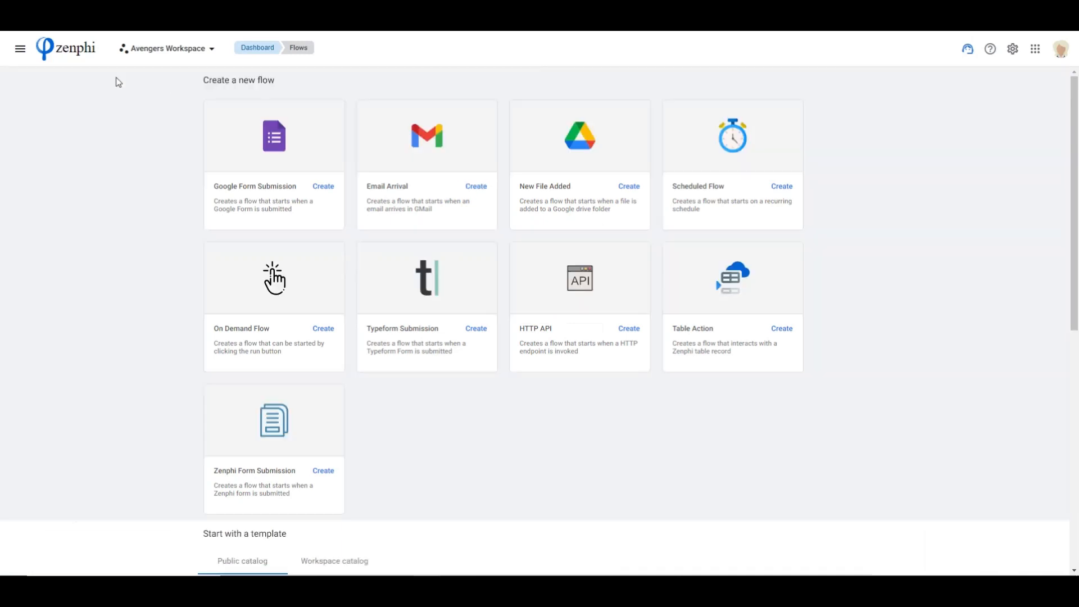
pyautogui.click(20, 48)
pyautogui.click(129, 158)
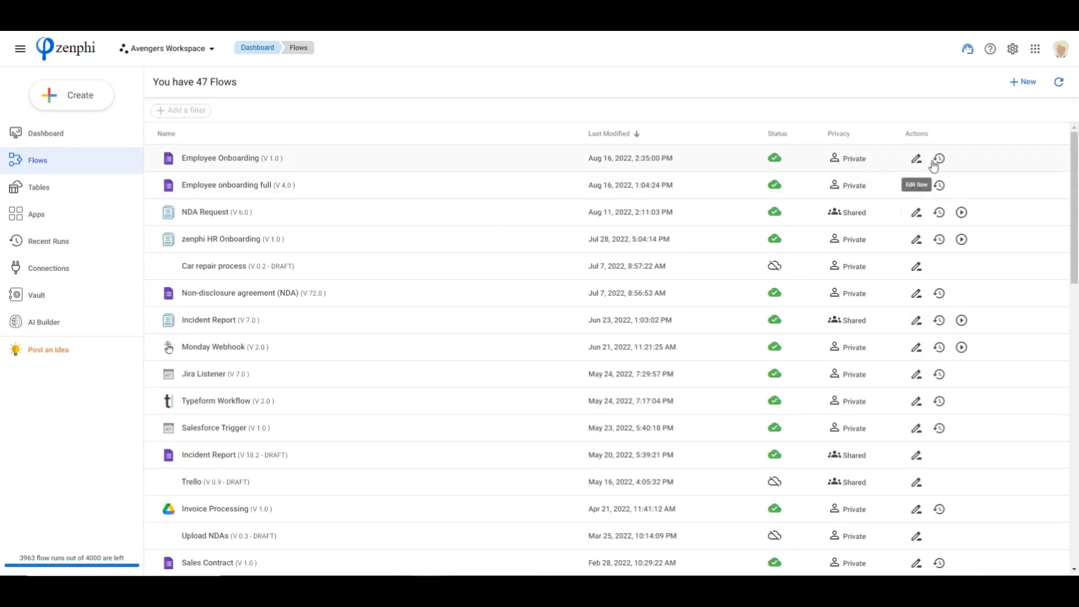
pyautogui.click(222, 158)
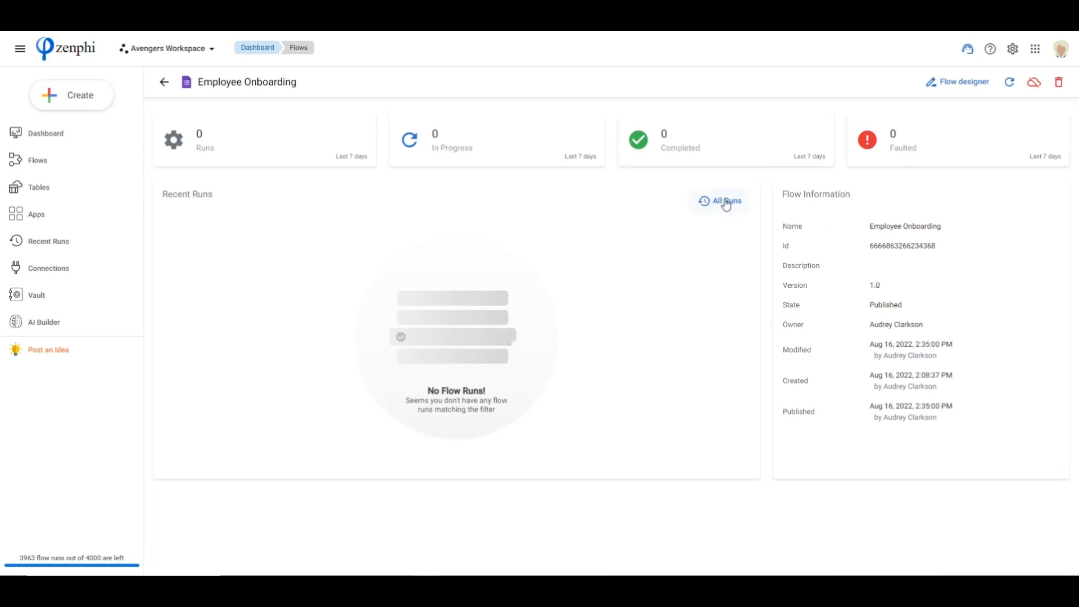
# Refresh the flow's recent runs and open the details of the run started by the form submission
pyautogui.click(1010, 85)
pyautogui.click(1010, 84)
pyautogui.click(1009, 89)
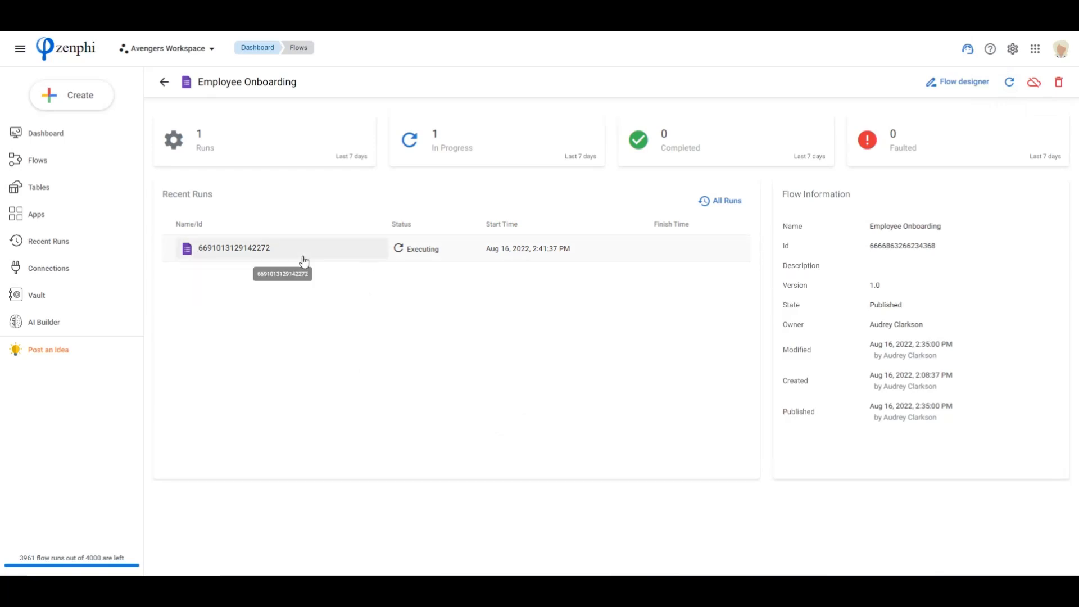
pyautogui.click(229, 250)
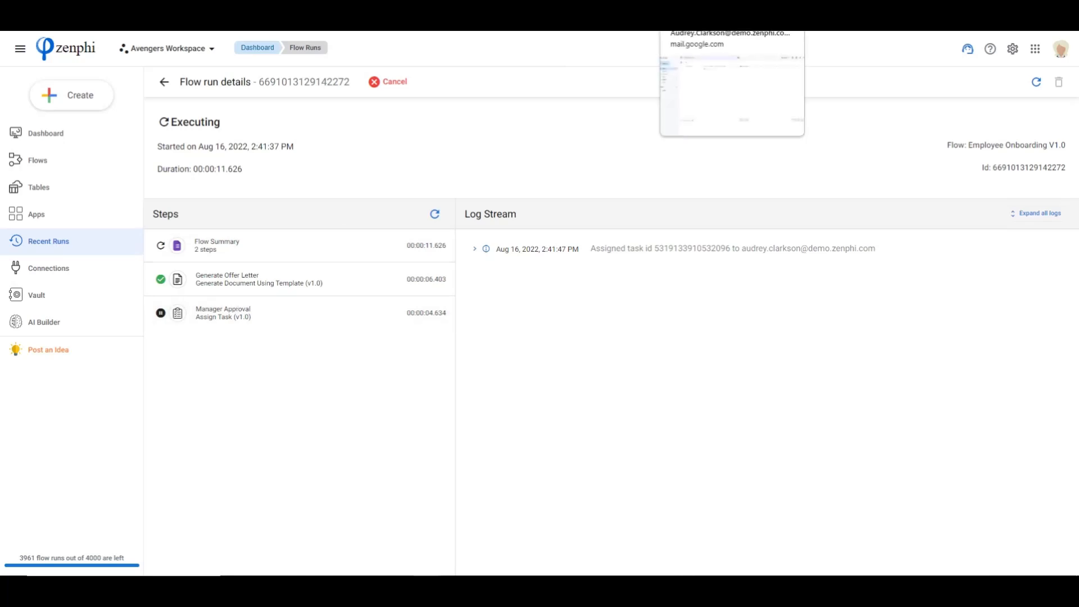
# Switch to the hiring manager's Gmail and open the offer letter PDF attached to the Approve Candidate email
pyautogui.click(710, 7)
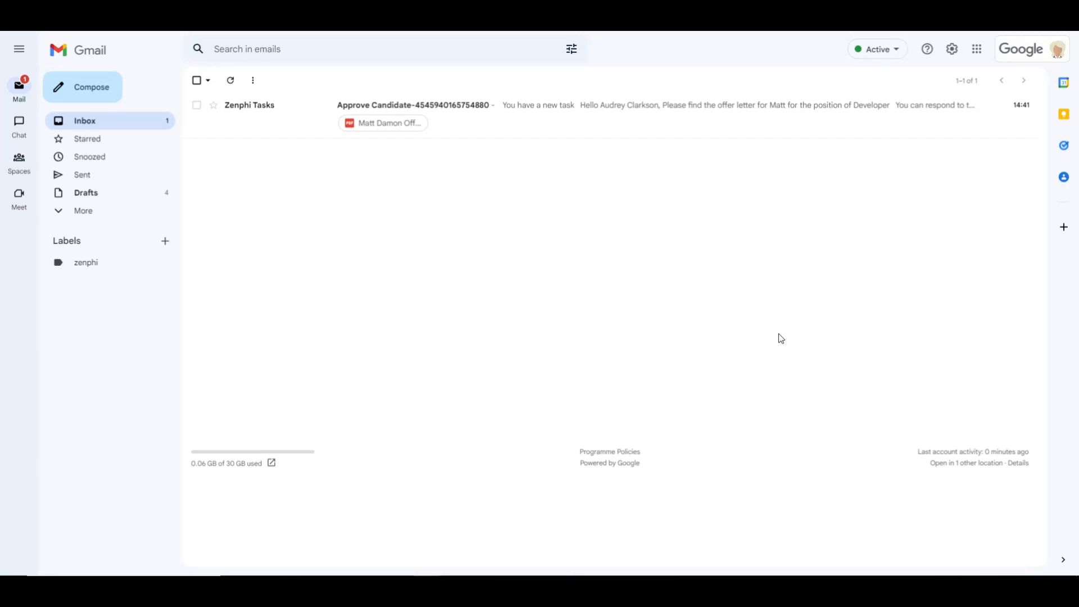
pyautogui.click(613, 114)
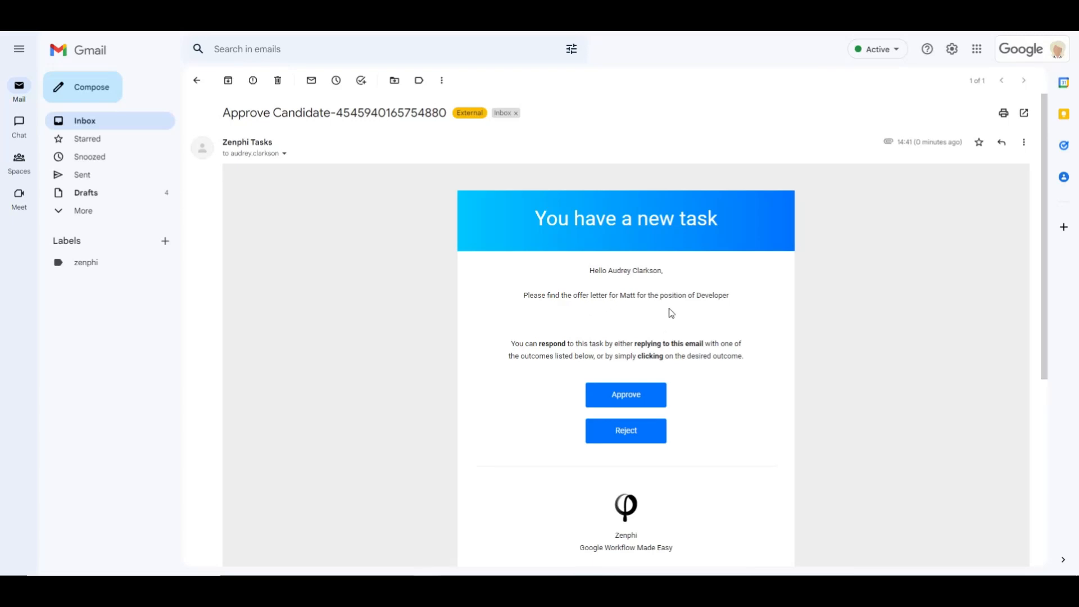
pyautogui.scroll(-5, 728, 304)
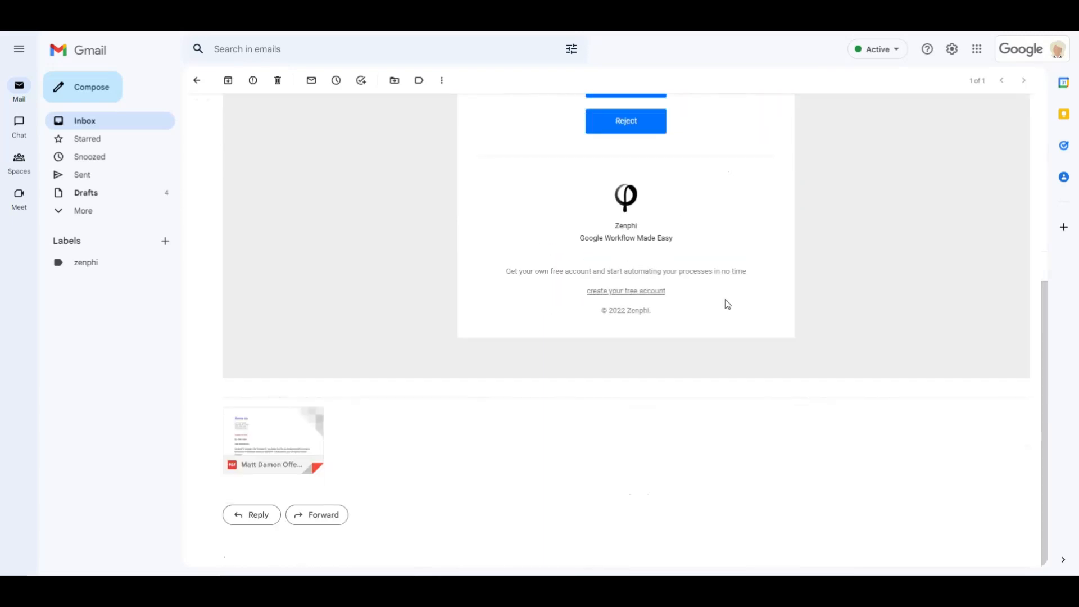
pyautogui.click(302, 434)
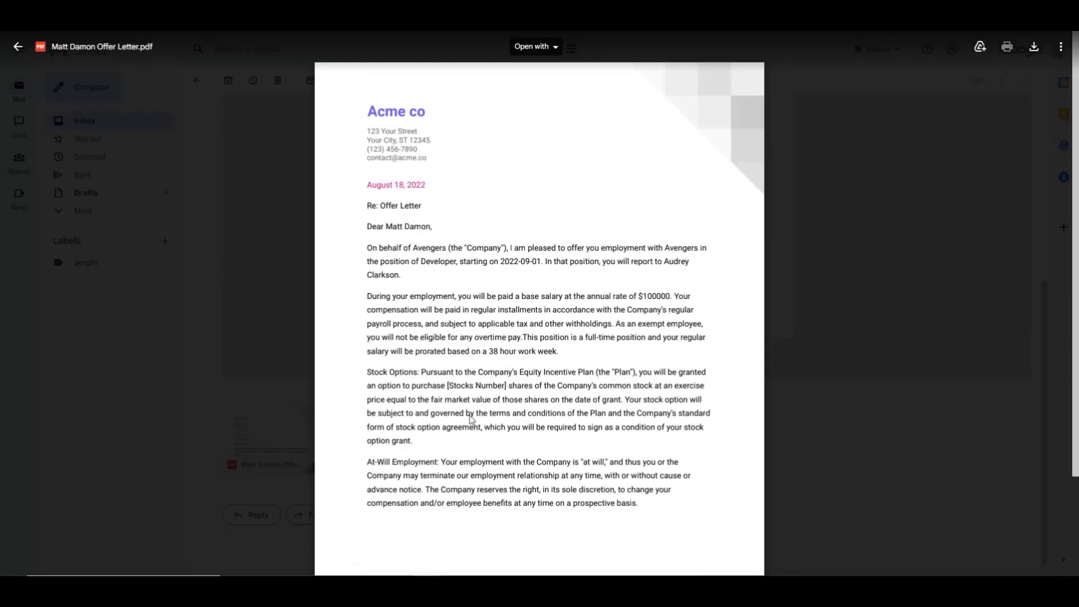
# Check the date, salary, candidate name and signature block in the generated offer letter, and close the PDF
pyautogui.moveTo(375, 192); pyautogui.dragTo(440, 183)
pyautogui.moveTo(629, 296); pyautogui.dragTo(691, 296)
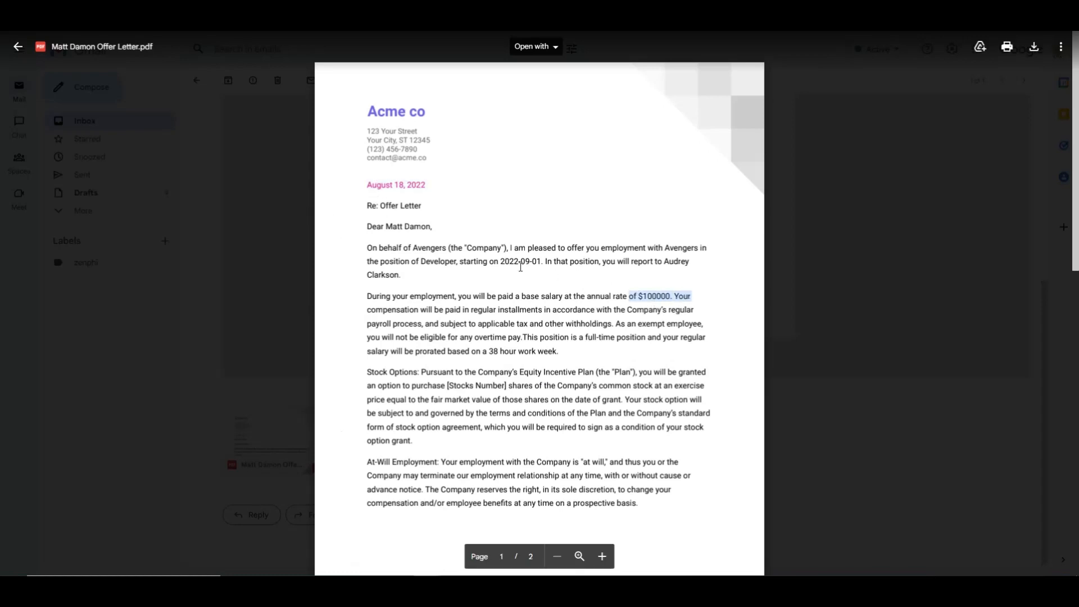
pyautogui.moveTo(429, 228); pyautogui.dragTo(385, 228)
pyautogui.scroll(-15, 517, 365)
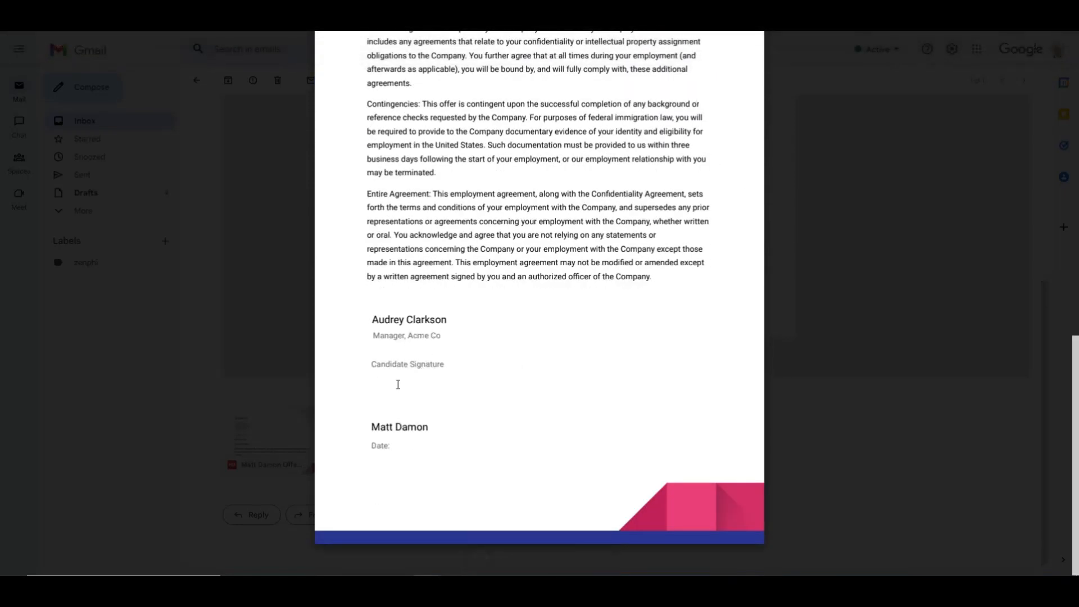
pyautogui.scroll(15, 526, 384)
pyautogui.click(275, 233)
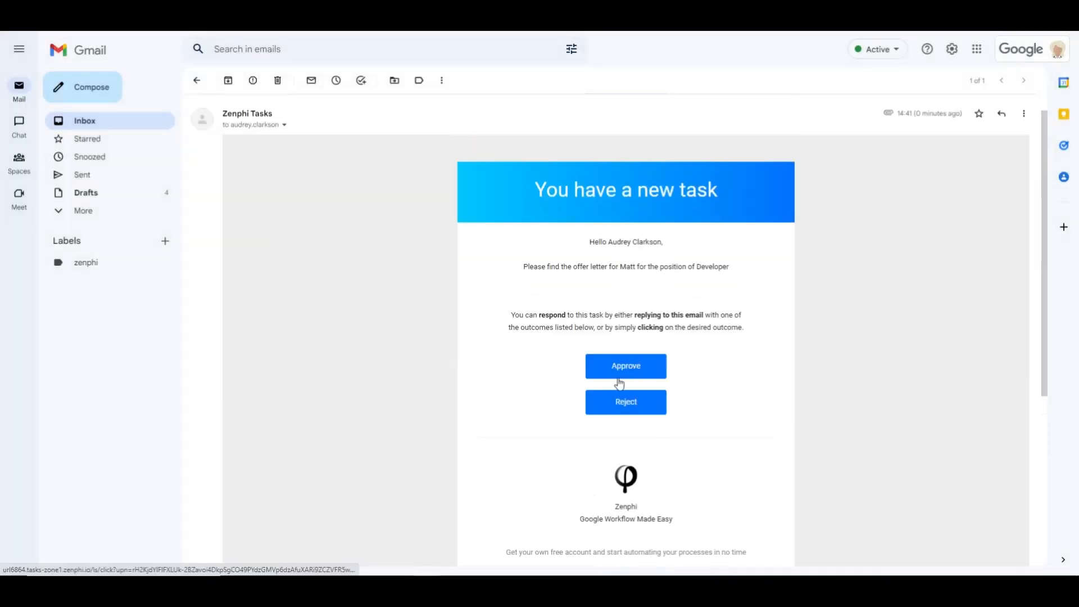
# Approve the candidate from the task email, close the response page and delete the email
pyautogui.click(629, 370)
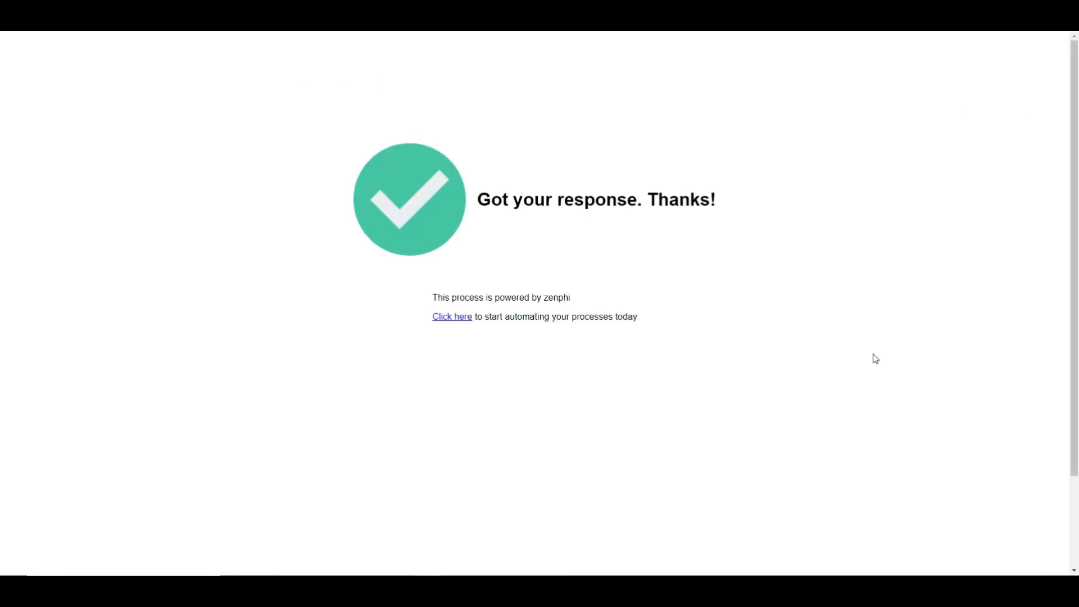
pyautogui.hotkey('ctrl', 'w')
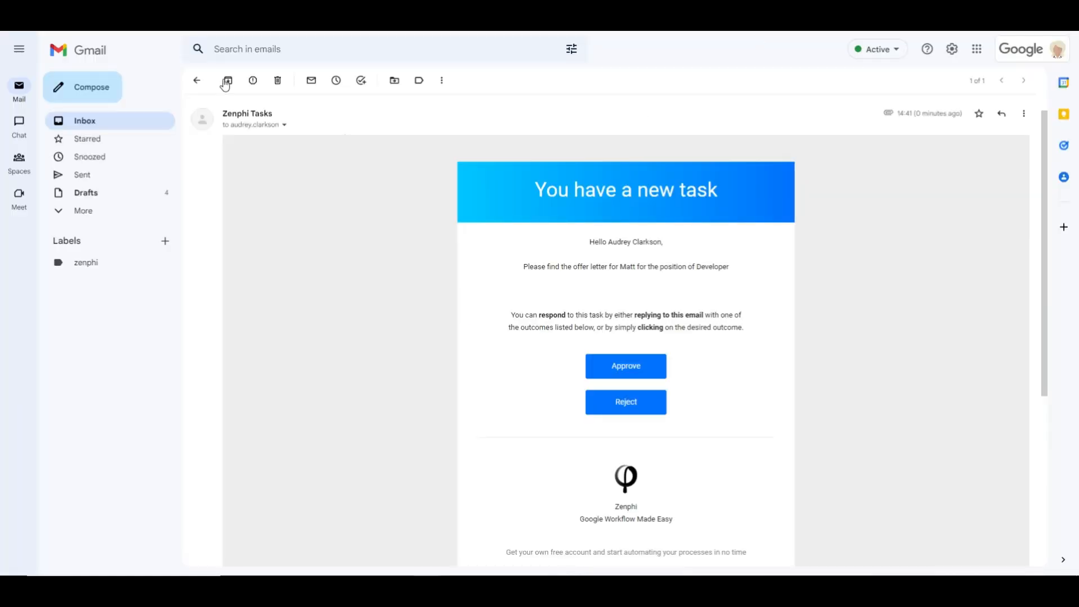
pyautogui.click(278, 82)
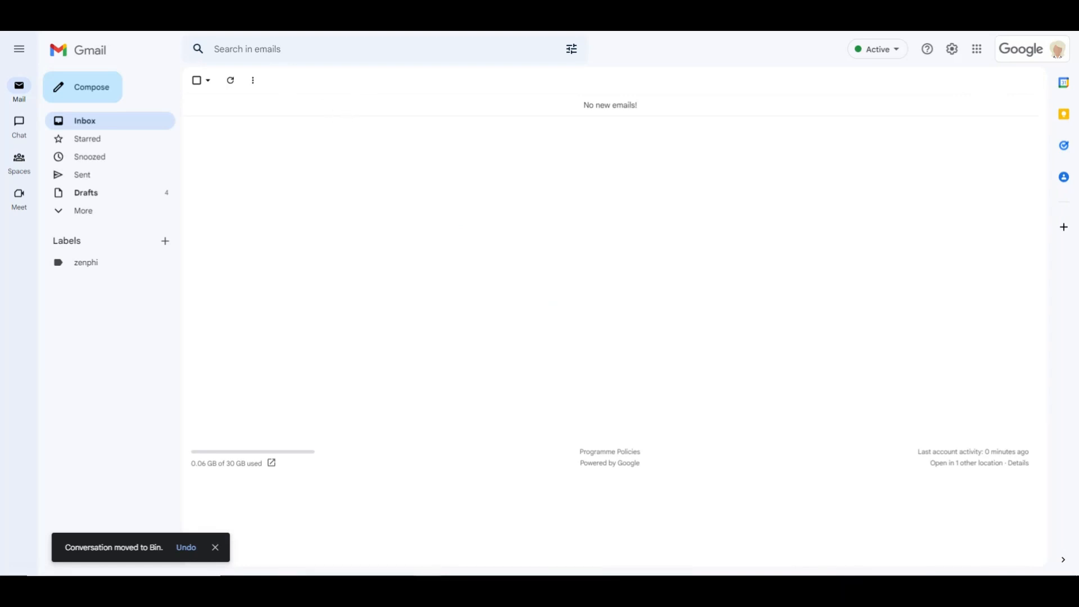
pyautogui.hotkey('ctrl', 'w')
# Open the Welcome to Acme email in the candidate's Gmail and bring up its offer letter for review in DocuSign
pyautogui.click(438, 217)
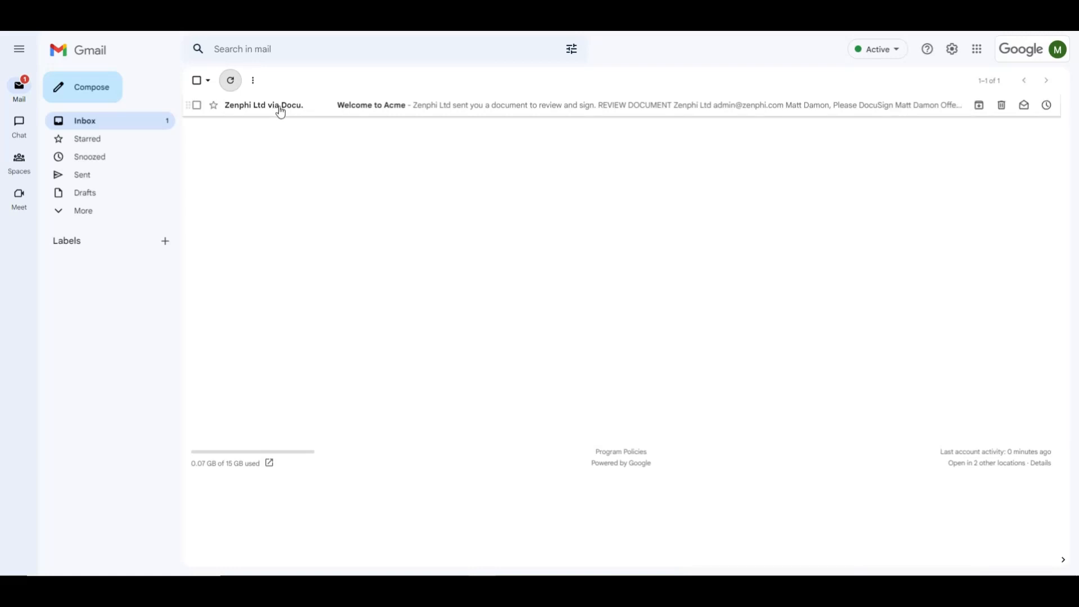
pyautogui.click(278, 106)
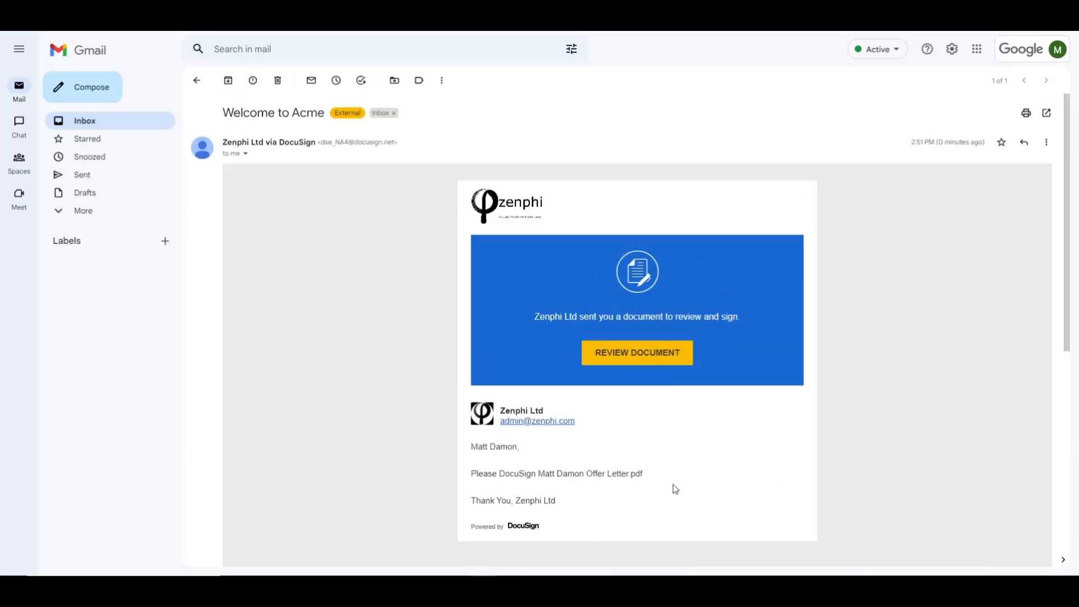
pyautogui.click(632, 360)
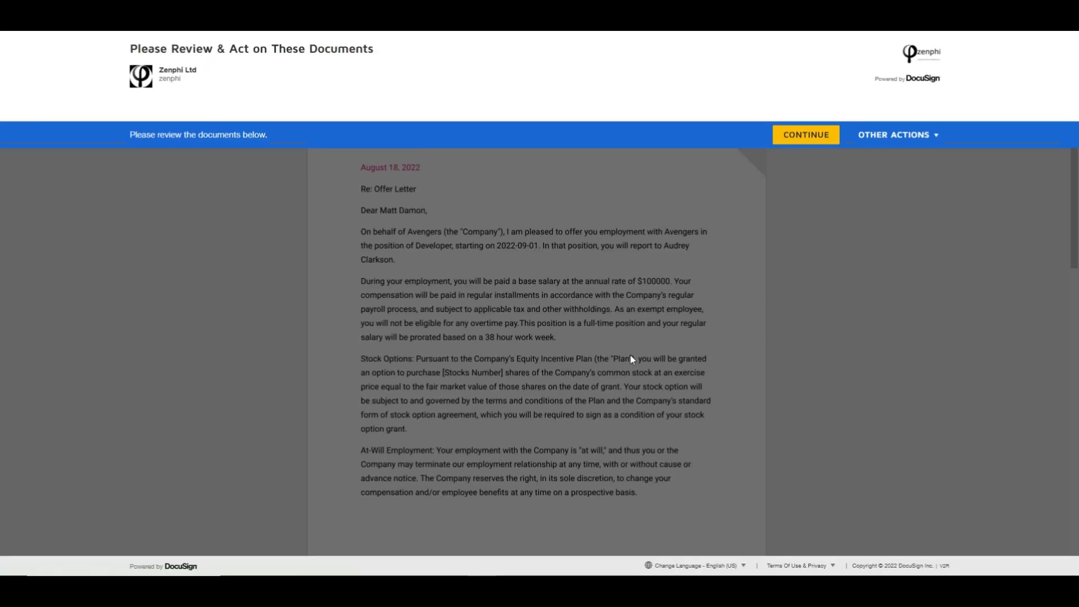
# Sign the offer letter in DocuSign with the saved signature in the Candidate Signature field, and finish the document
pyautogui.click(803, 137)
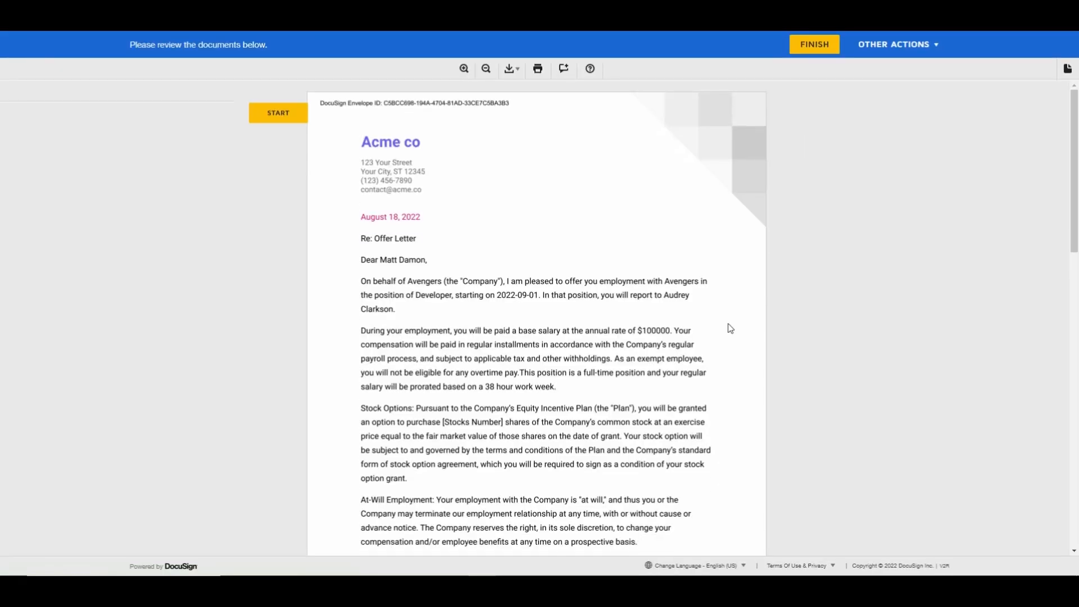
pyautogui.scroll(-5, 629, 294)
pyautogui.scroll(5, 631, 316)
pyautogui.scroll(-15, 542, 364)
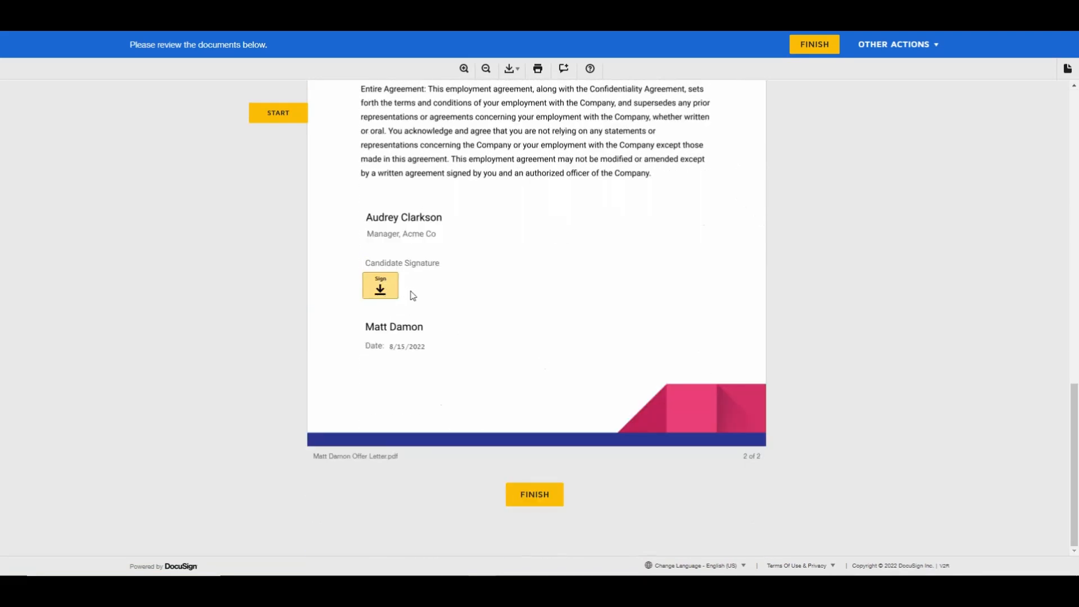
pyautogui.click(381, 287)
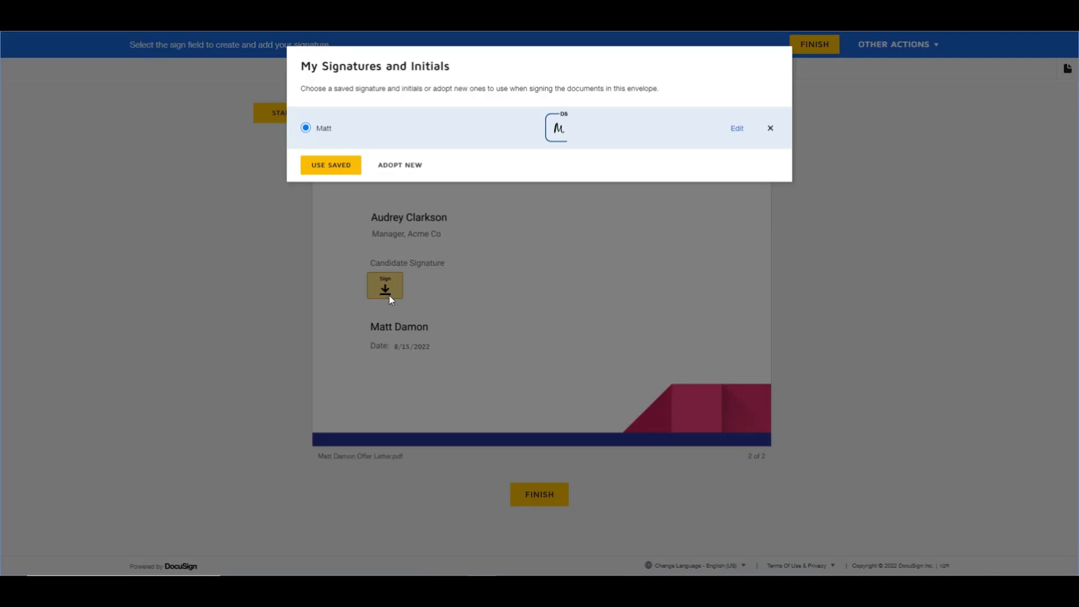
pyautogui.click(334, 166)
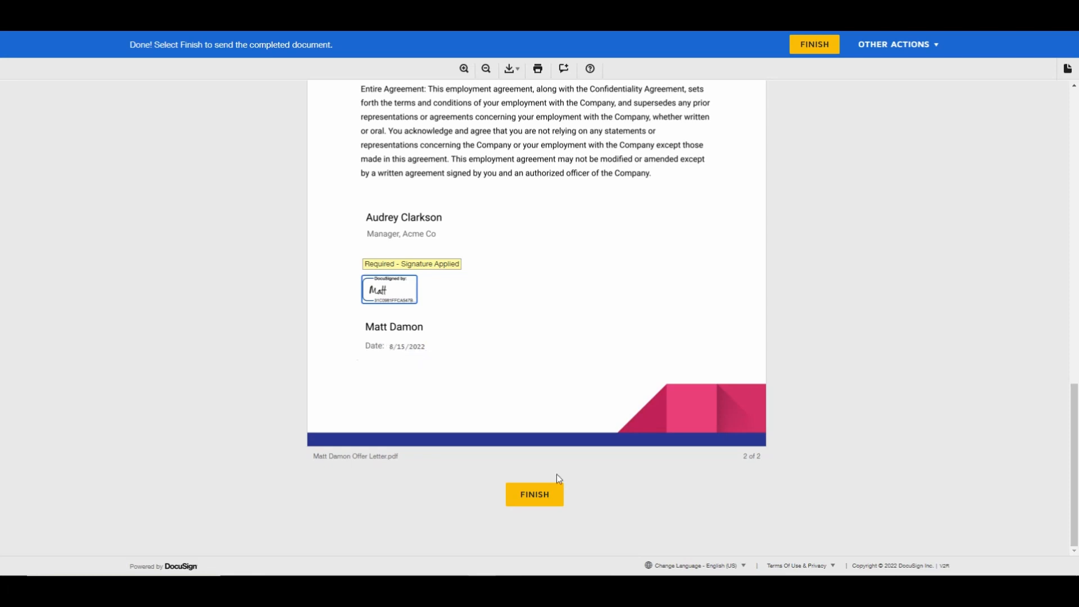
pyautogui.click(540, 494)
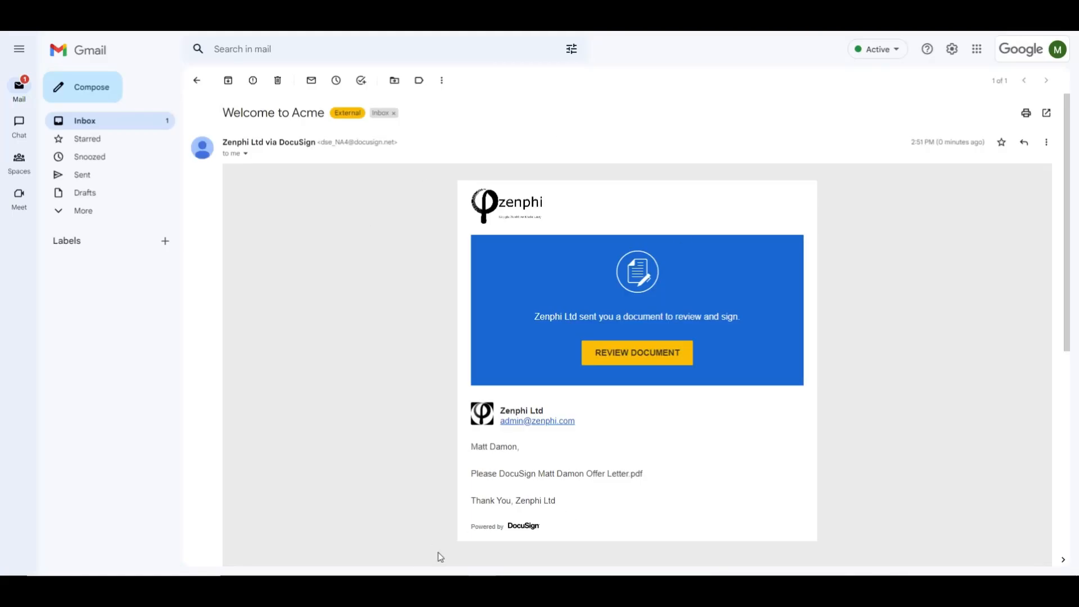
# Switch to the Zenphi flow run details, refresh the steps and check their progress from eSign Offer Letter through Background check
pyautogui.moveTo(427, 573)
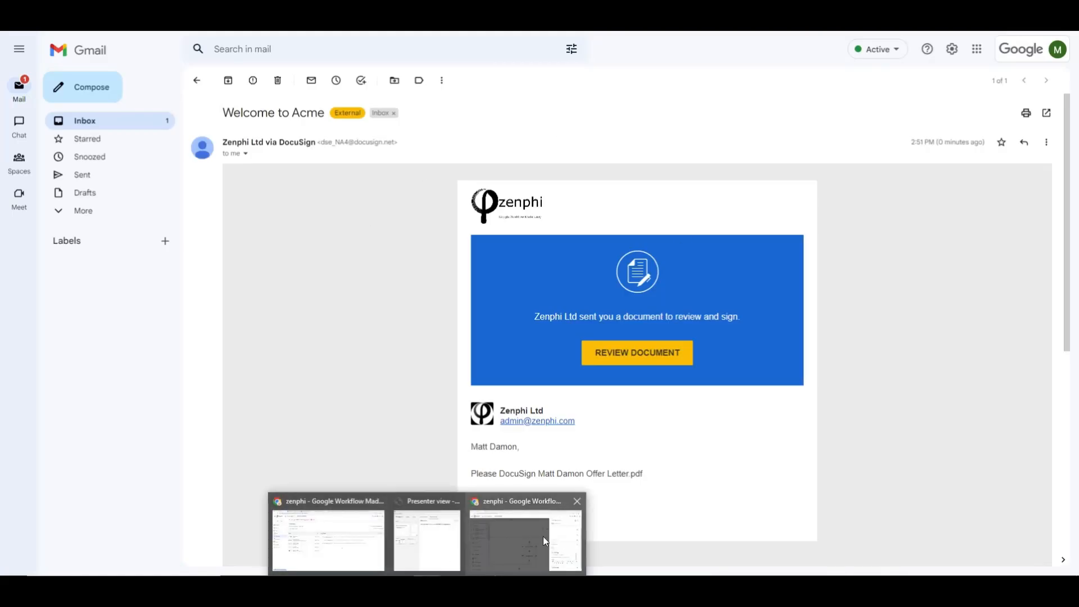
pyautogui.click(521, 562)
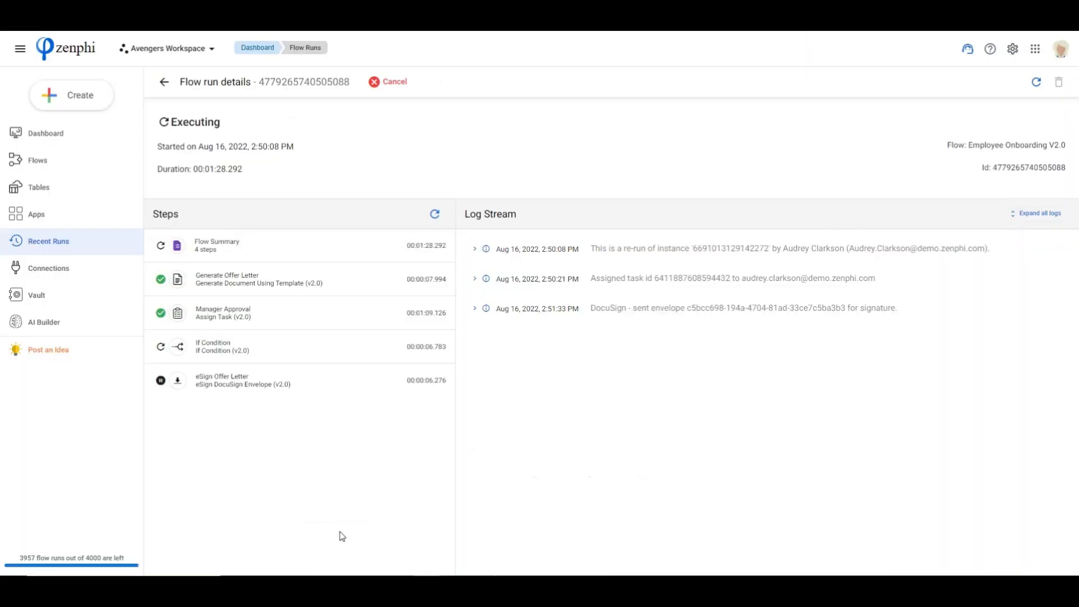
pyautogui.click(435, 216)
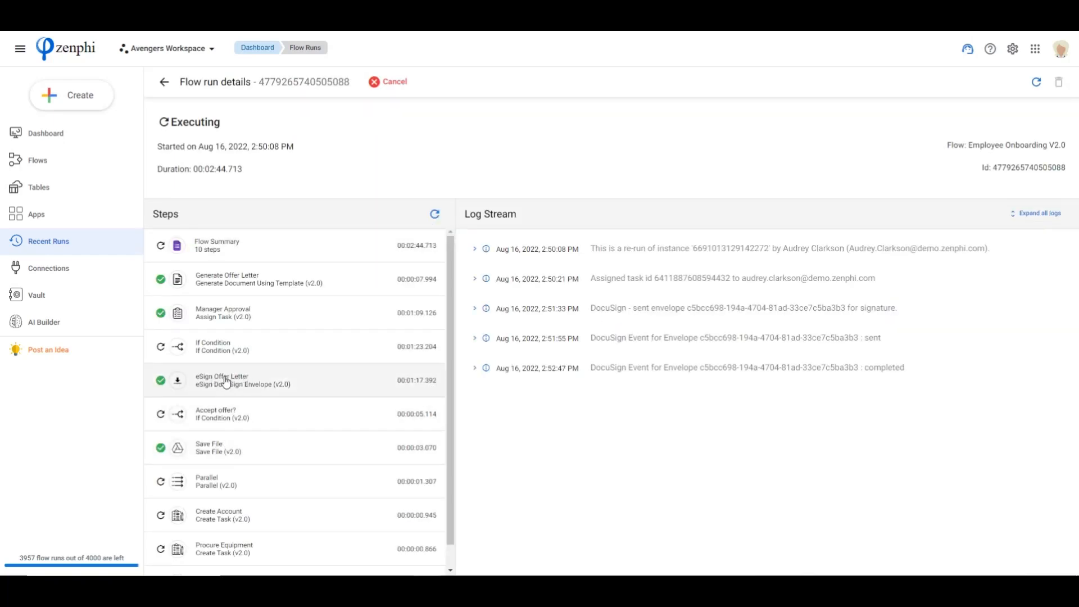
pyautogui.scroll(-1, 279, 381)
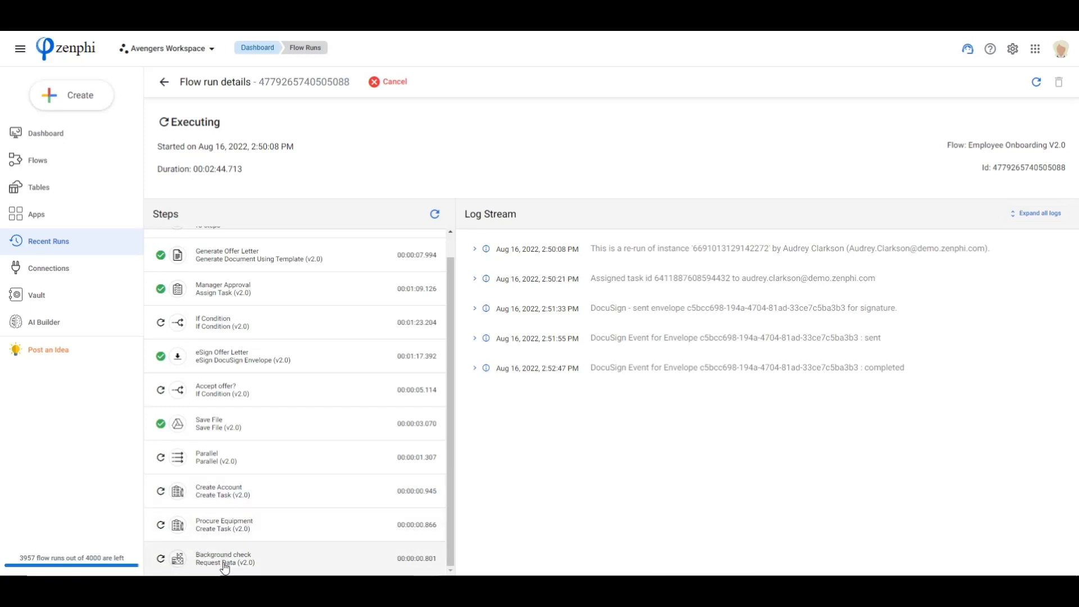
pyautogui.click(435, 214)
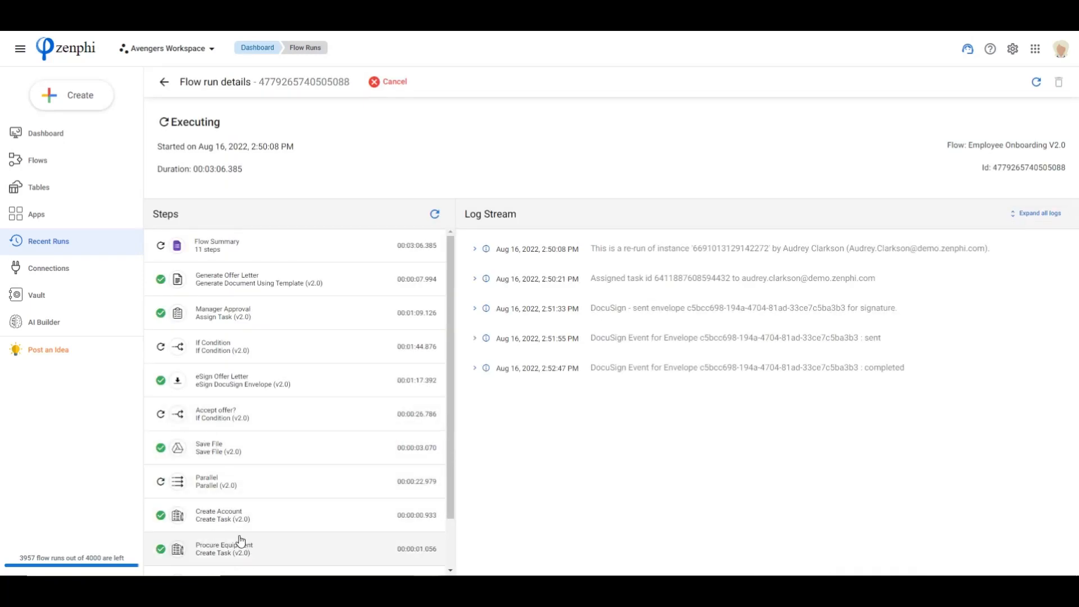
pyautogui.scroll(-2, 247, 520)
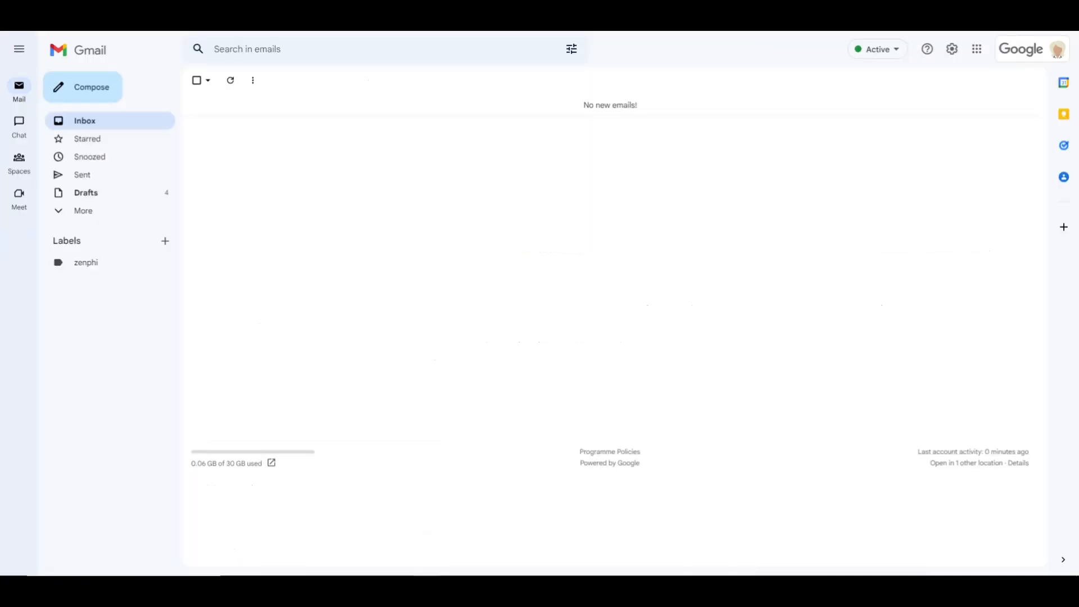
# In the hiring manager's Gmail, show the task list and open the form linked in the new Background check email
pyautogui.click(1063, 145)
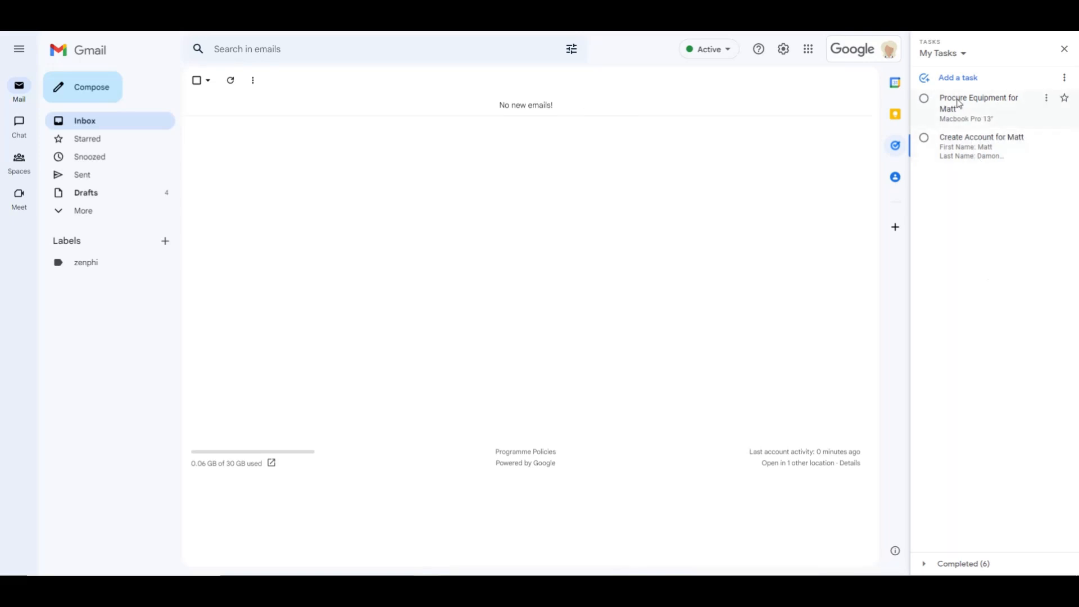
pyautogui.click(230, 80)
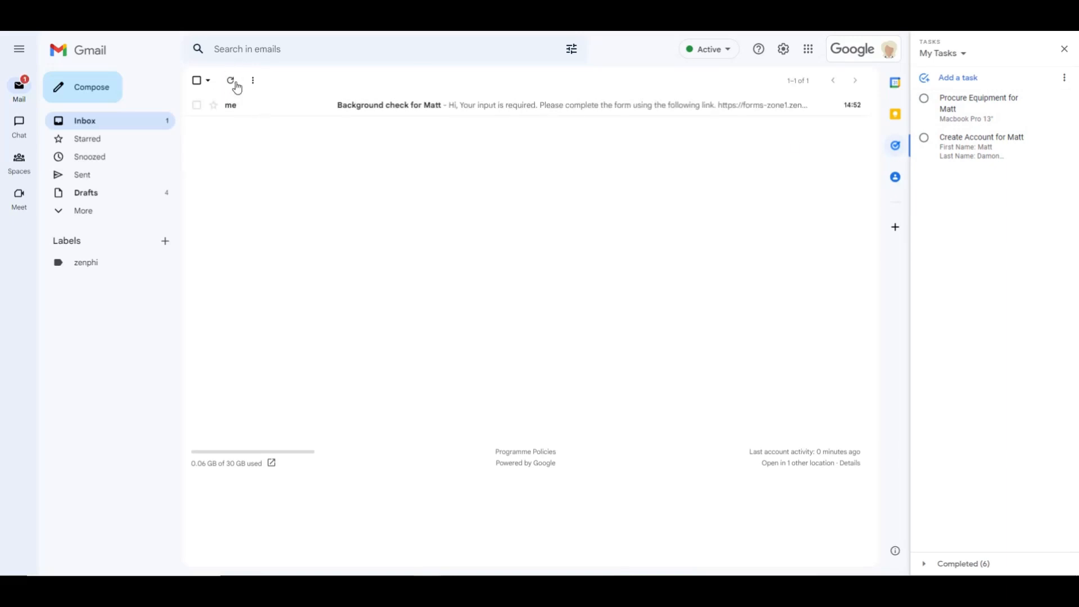
pyautogui.click(333, 114)
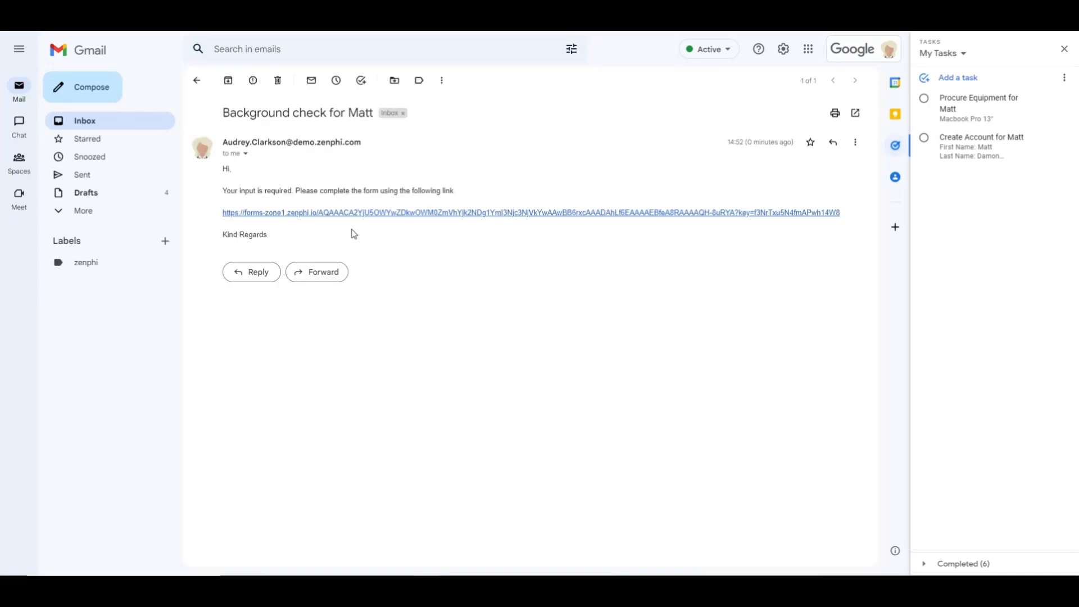
pyautogui.click(332, 219)
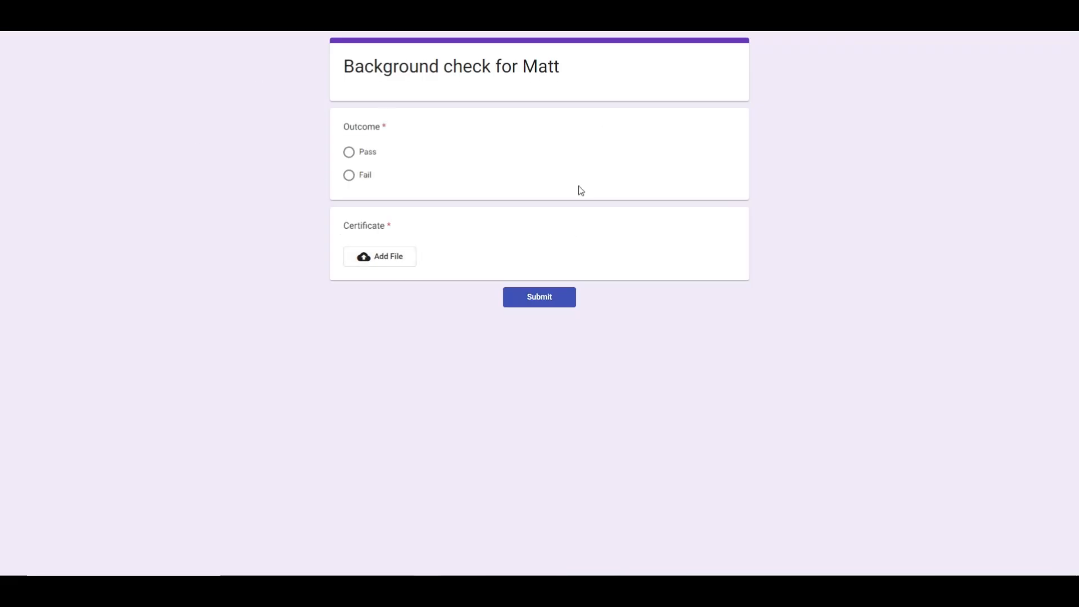
# Submit the background check form with outcome Pass and Certificate.pdf attached as the certificate, and delete the request email
pyautogui.click(348, 153)
pyautogui.click(385, 258)
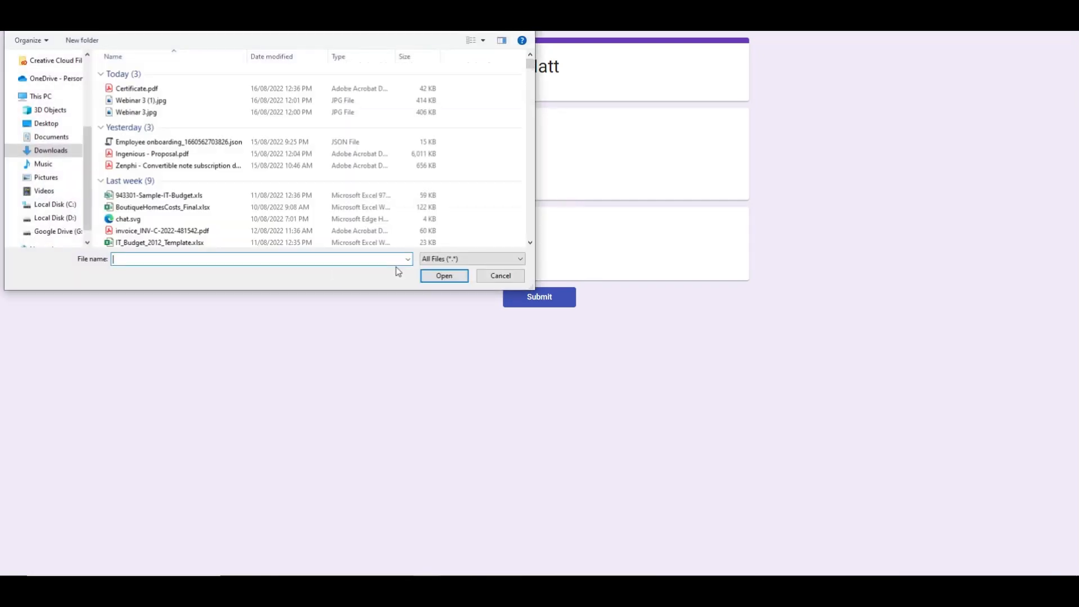
pyautogui.click(145, 89)
pyautogui.doubleClick(145, 90)
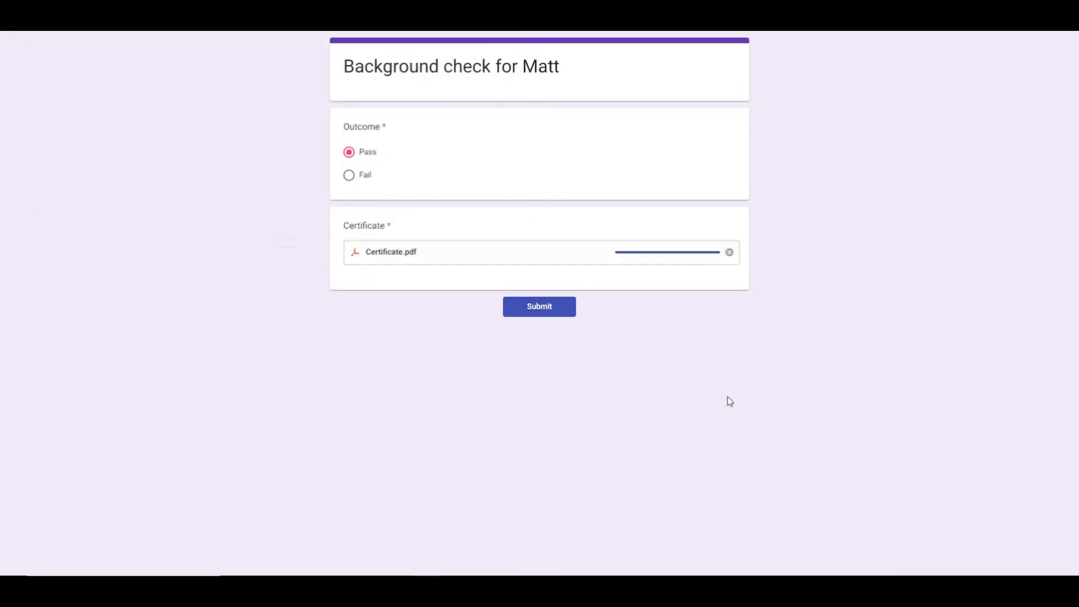
pyautogui.click(553, 311)
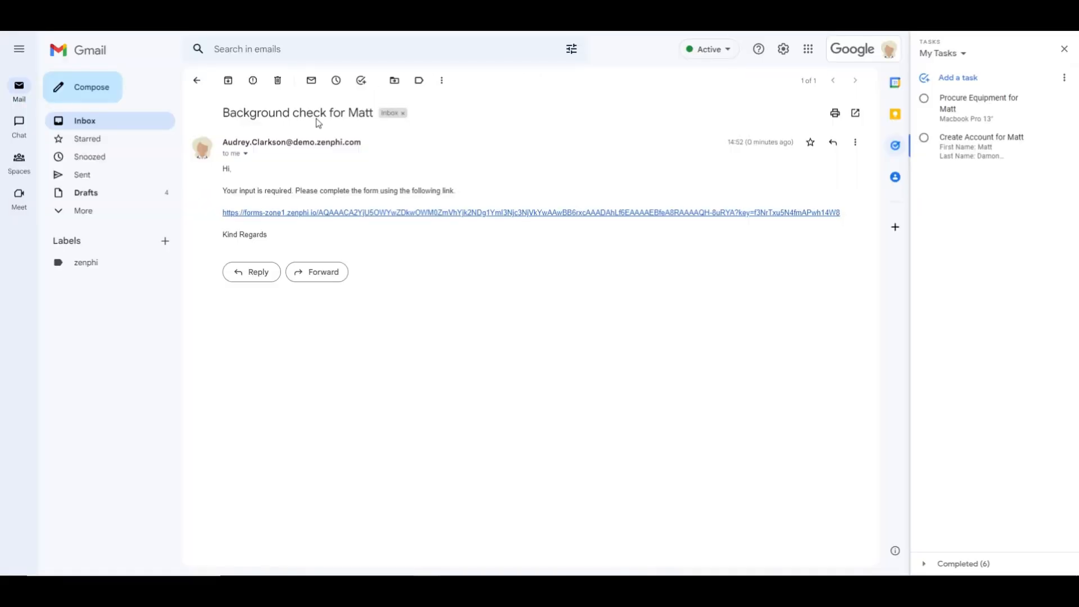
pyautogui.click(278, 80)
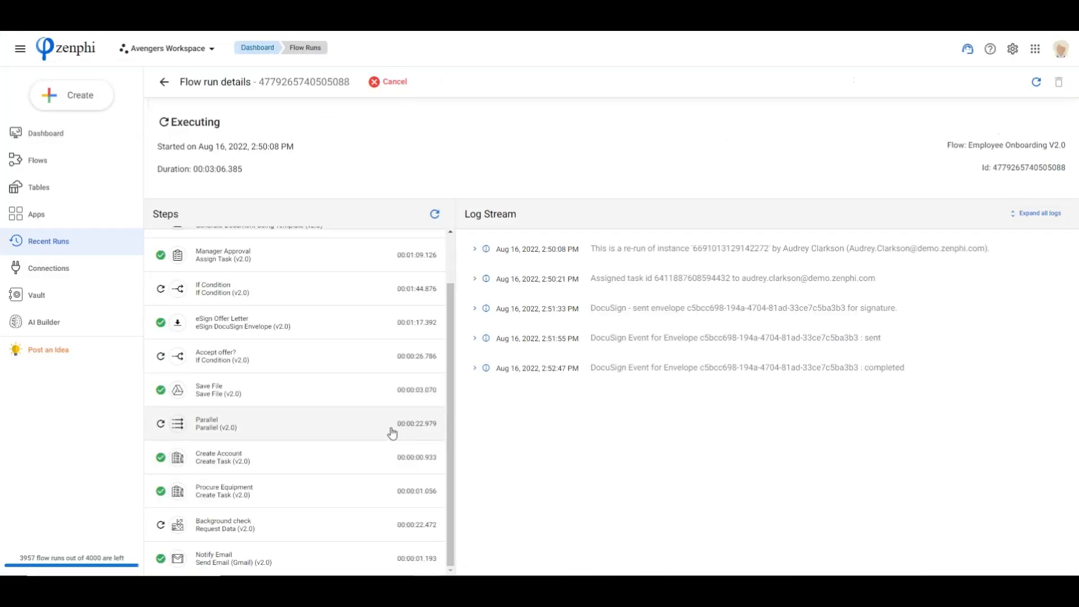
# Refresh the flow run's steps, and review Welcome Pack.pdf from the Welcome to Acme email in the candidate's Gmail
pyautogui.click(435, 214)
pyautogui.scroll(-5, 398, 465)
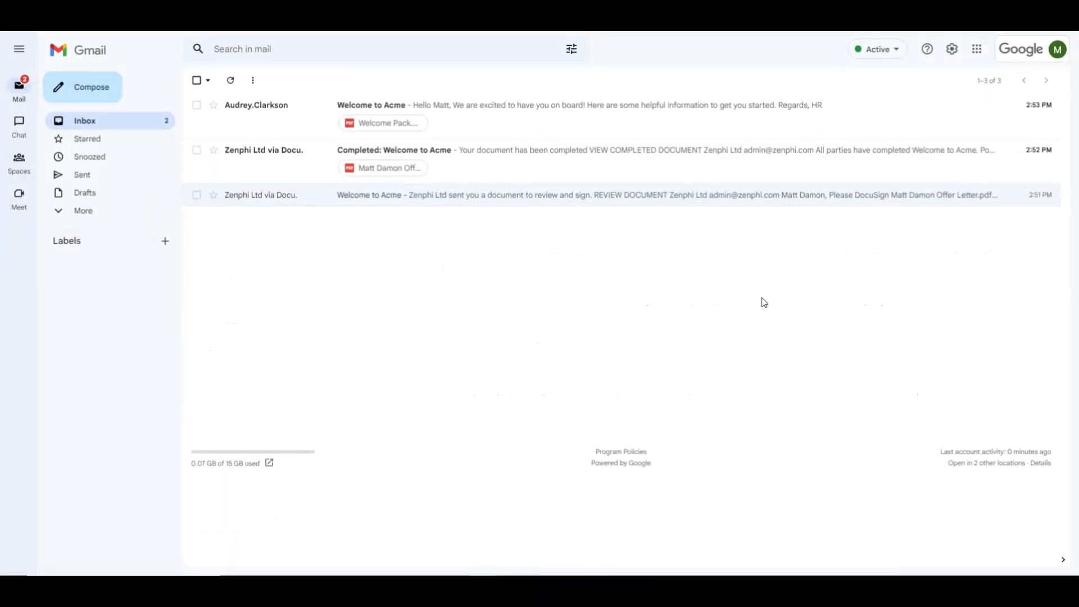
pyautogui.click(497, 117)
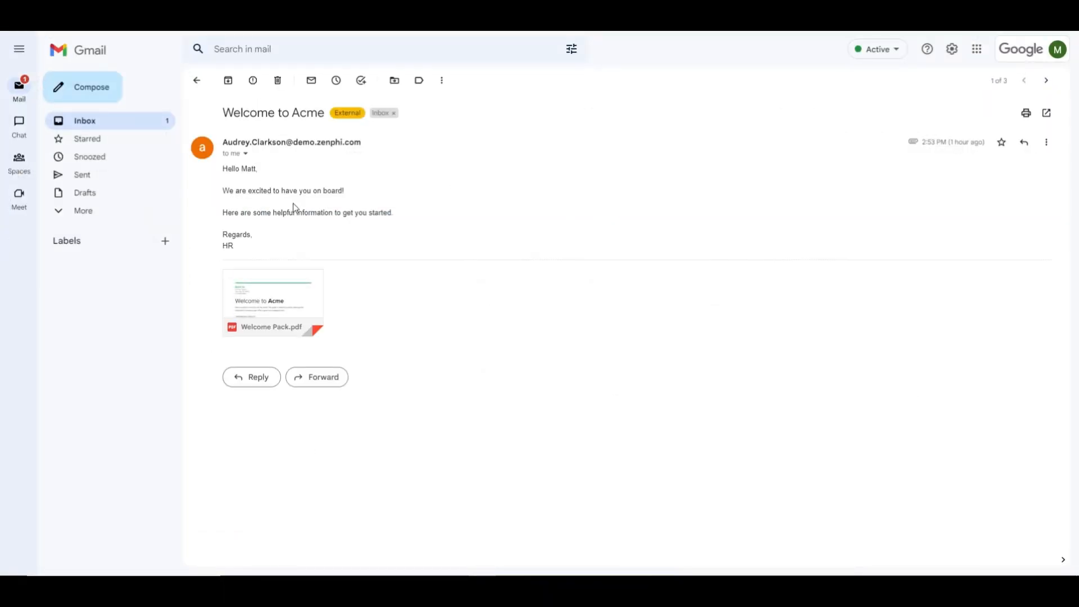
pyautogui.moveTo(270, 292)
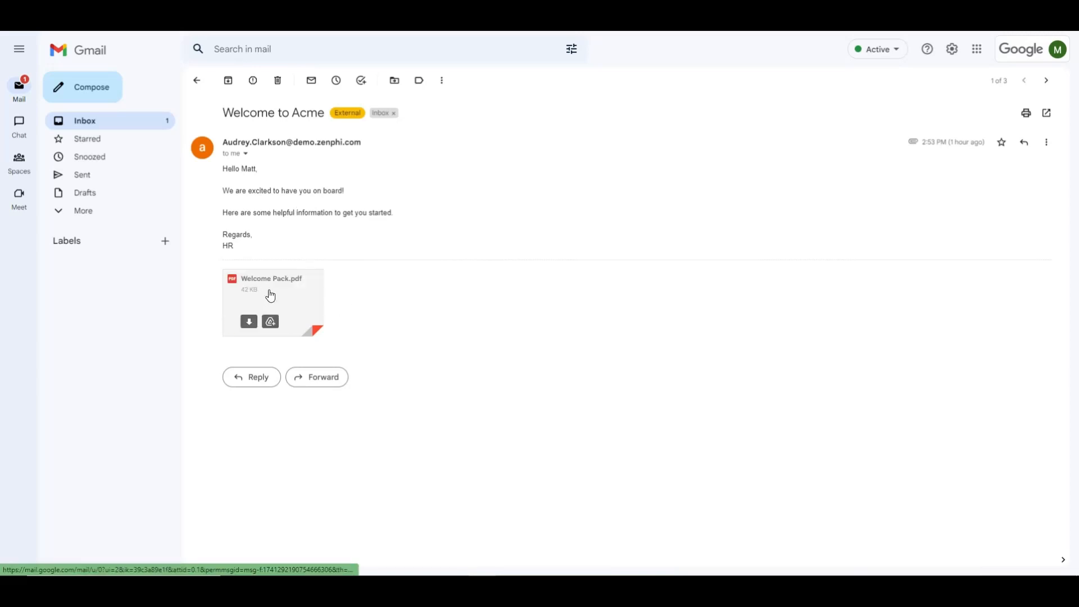
pyautogui.click(271, 296)
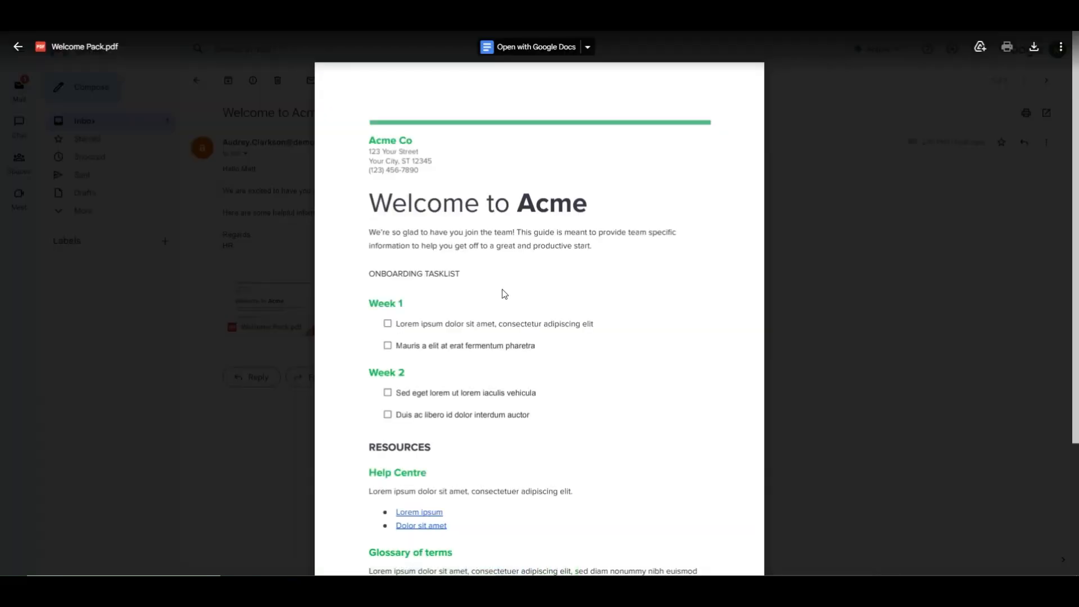
pyautogui.scroll(-3, 570, 387)
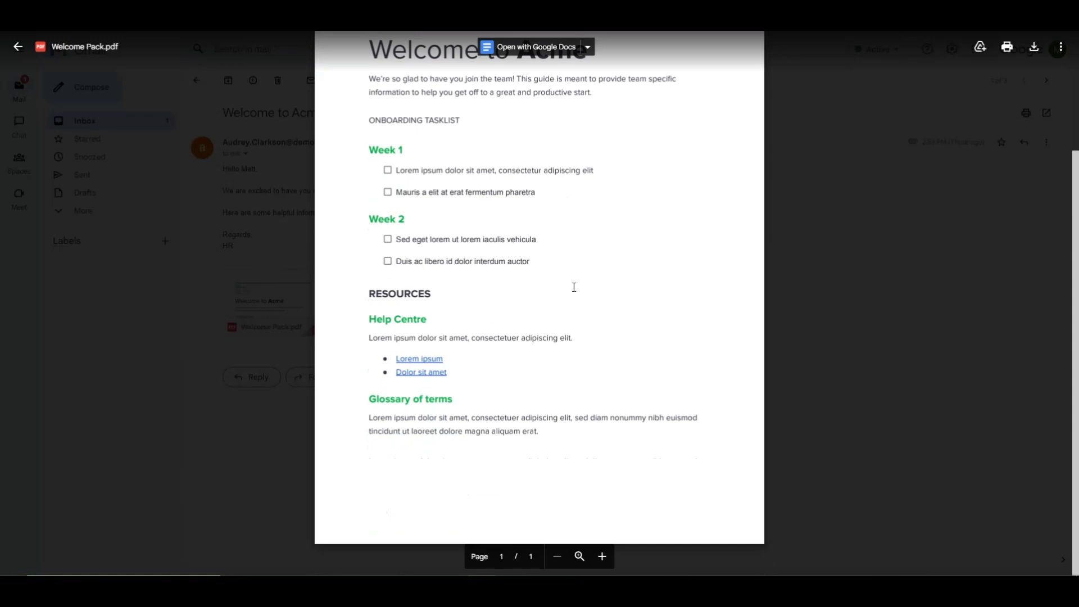
pyautogui.click(891, 260)
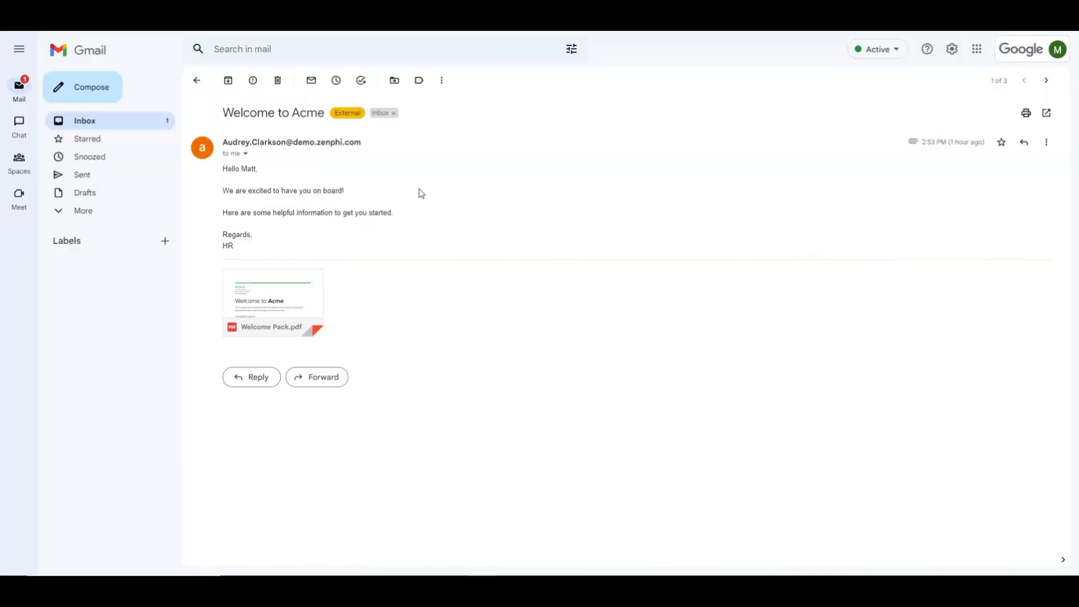
pyautogui.click(196, 80)
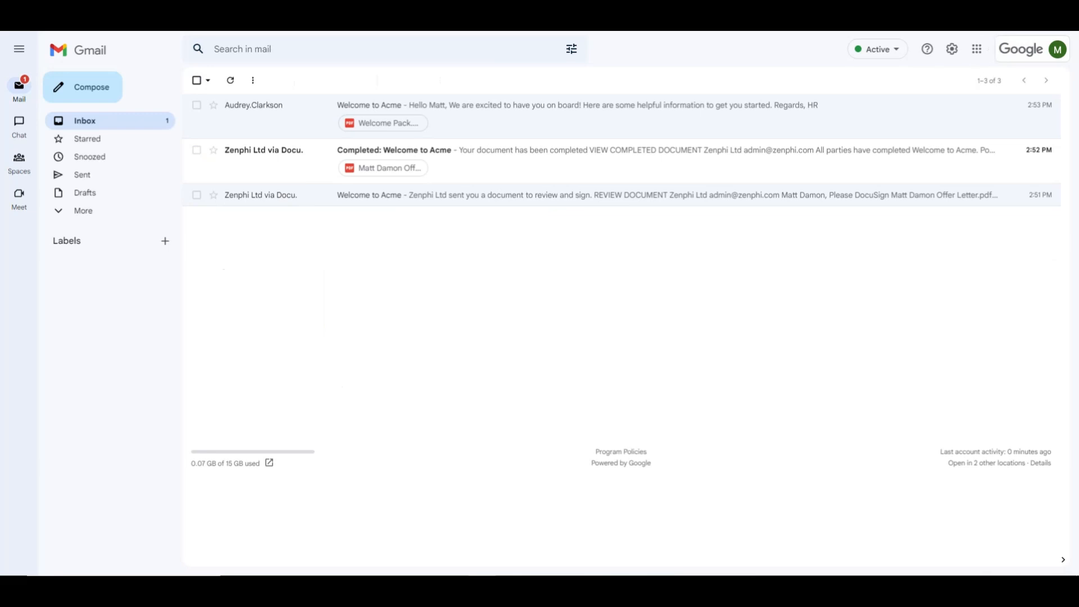
# Return to the Zenphi flow run and open the Employee Onboarding flow in the flow designer
pyautogui.click(397, 559)
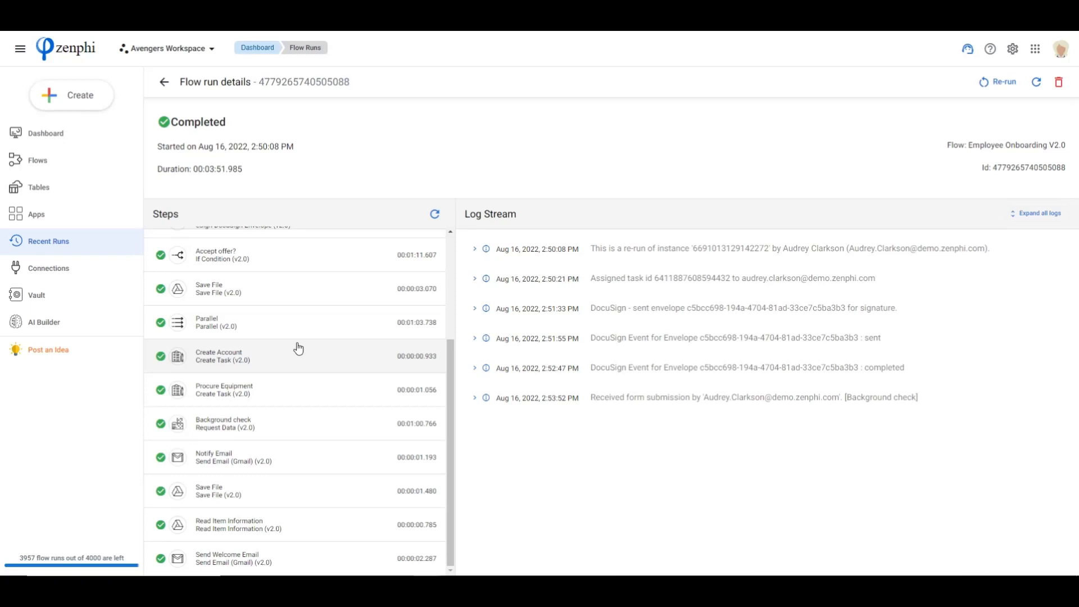
pyautogui.click(164, 83)
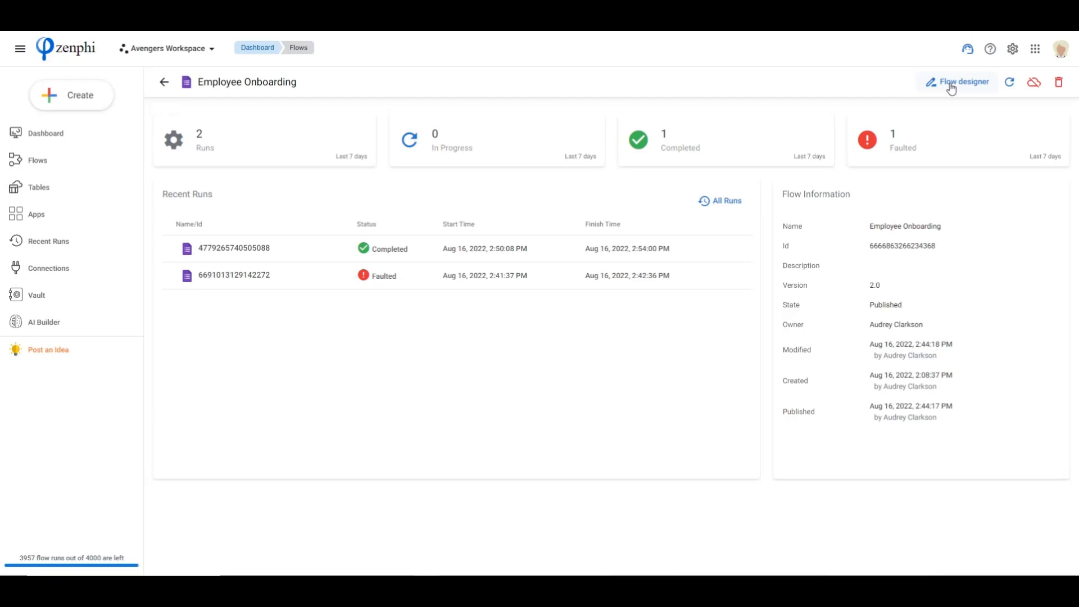
pyautogui.click(950, 87)
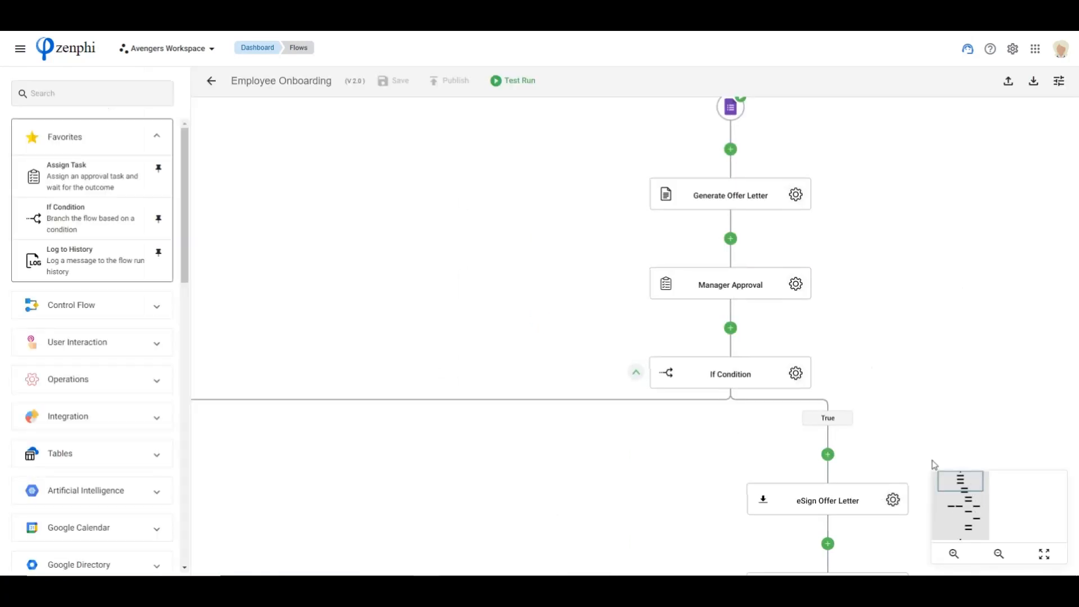
# Add a Google Calendar Create Event action directly after Send Welcome Email near the end of the flow
pyautogui.moveTo(960, 484); pyautogui.dragTo(969, 530)
pyautogui.scroll(-4, 86, 465)
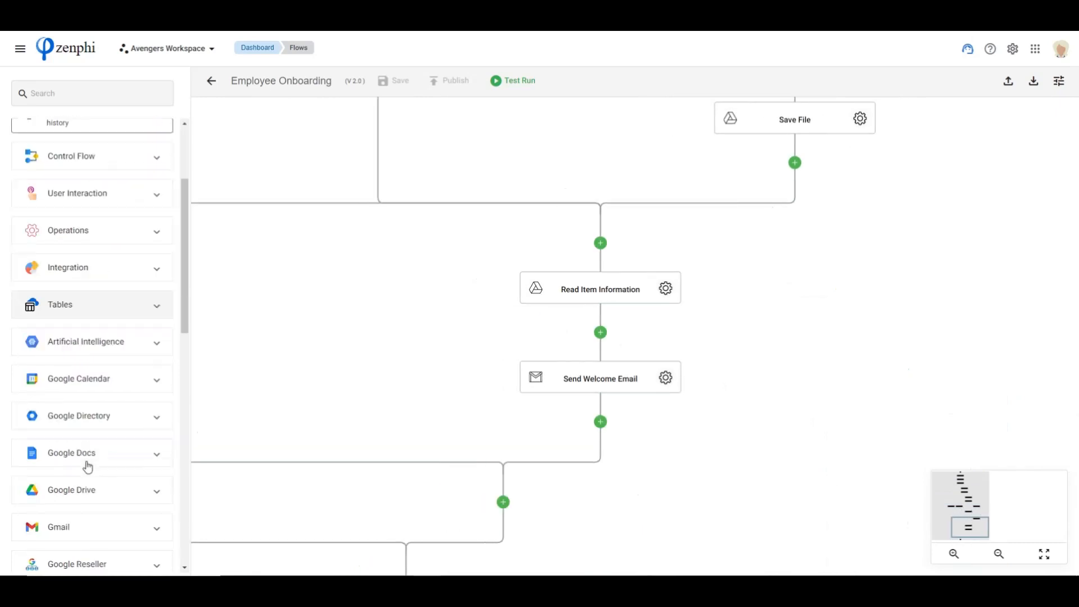
pyautogui.click(79, 306)
pyautogui.scroll(-3, 81, 363)
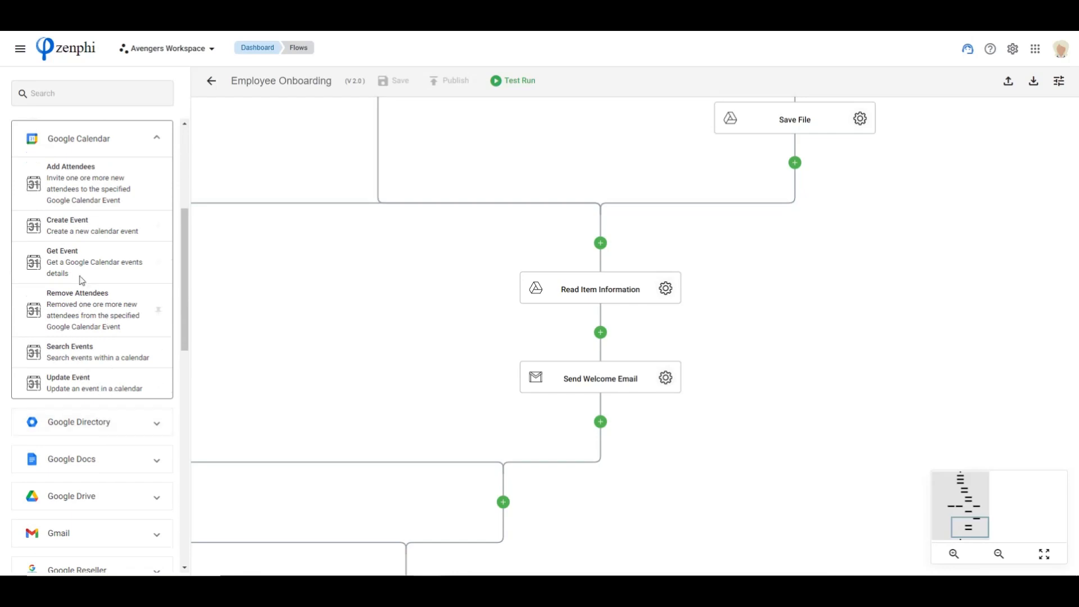
pyautogui.moveTo(71, 228); pyautogui.dragTo(612, 428)
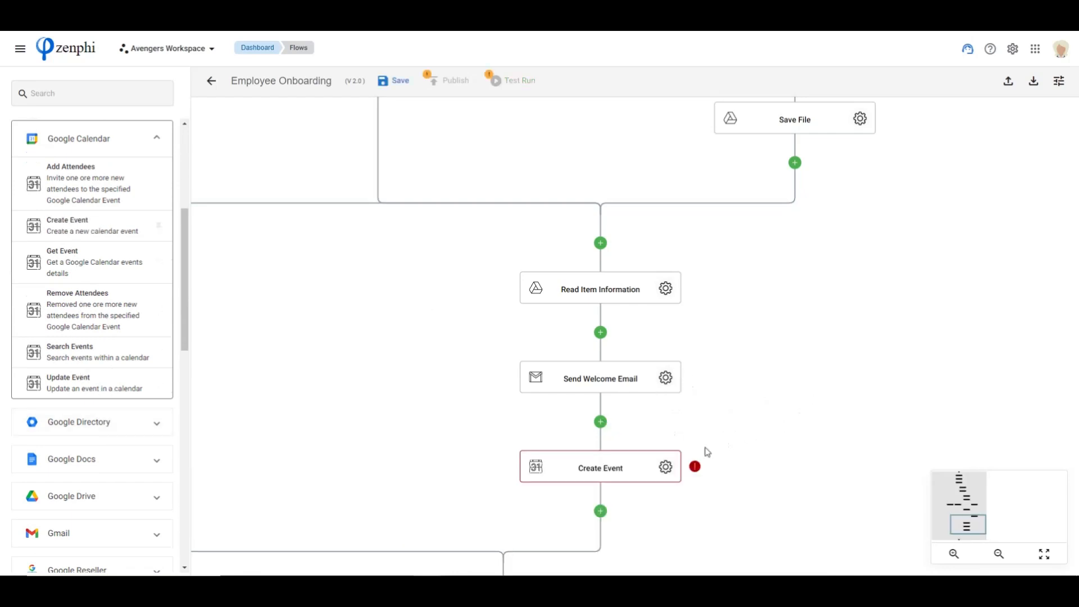
# Add a Slack Post a Message action directly after the Create Event action
pyautogui.scroll(-10, 59, 433)
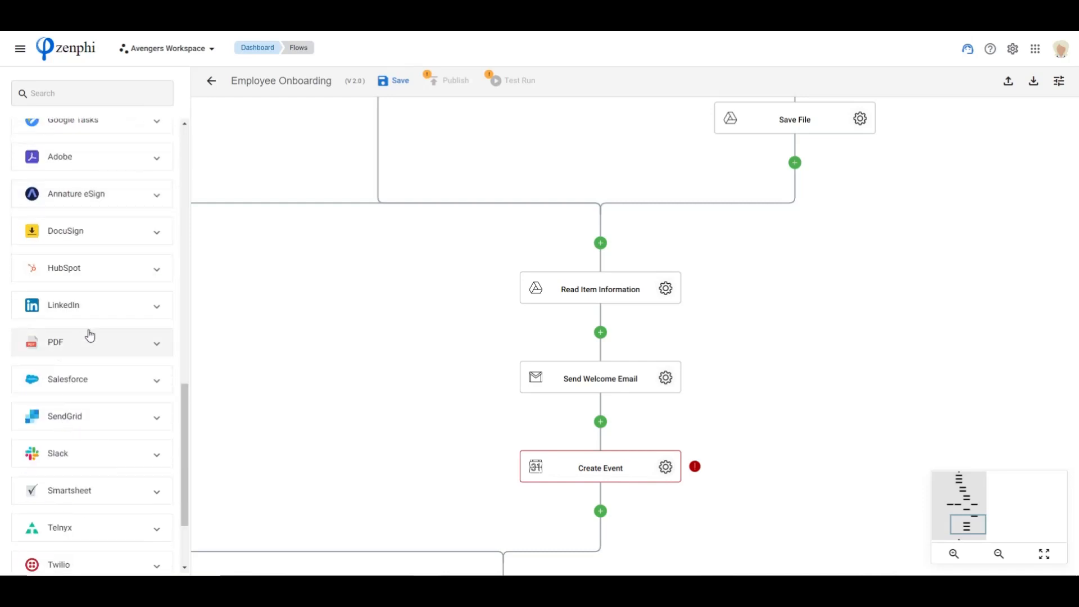
pyautogui.scroll(-1, 68, 295)
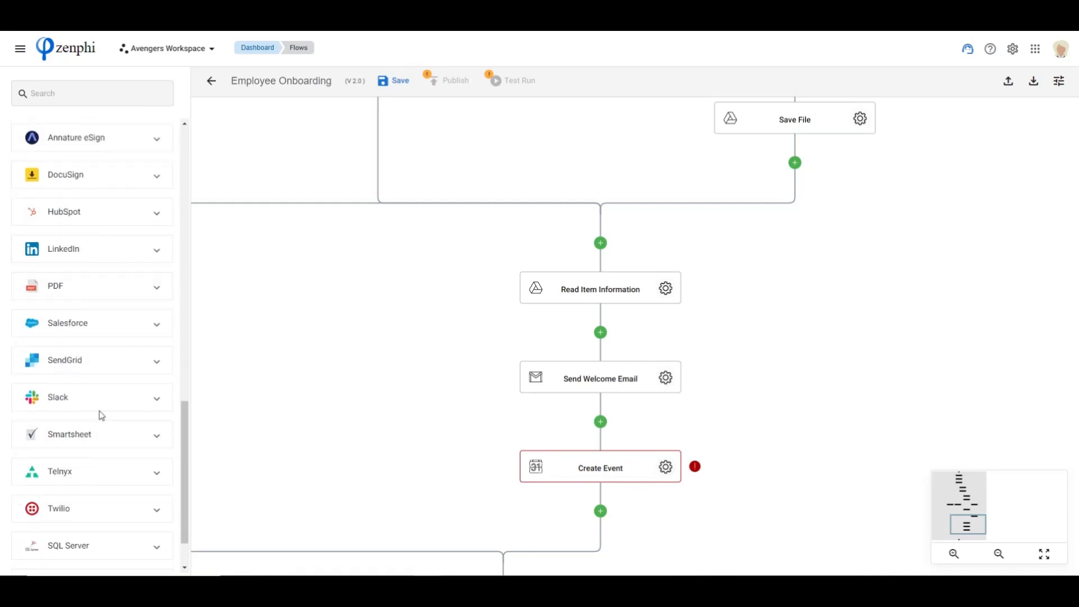
pyautogui.click(99, 403)
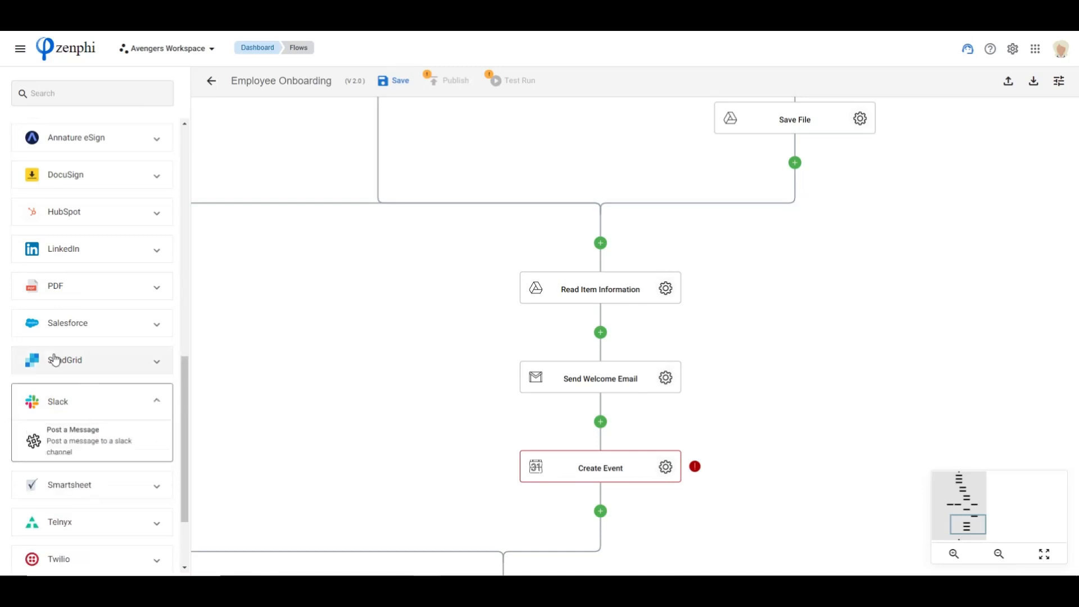
pyautogui.moveTo(63, 449); pyautogui.dragTo(606, 513)
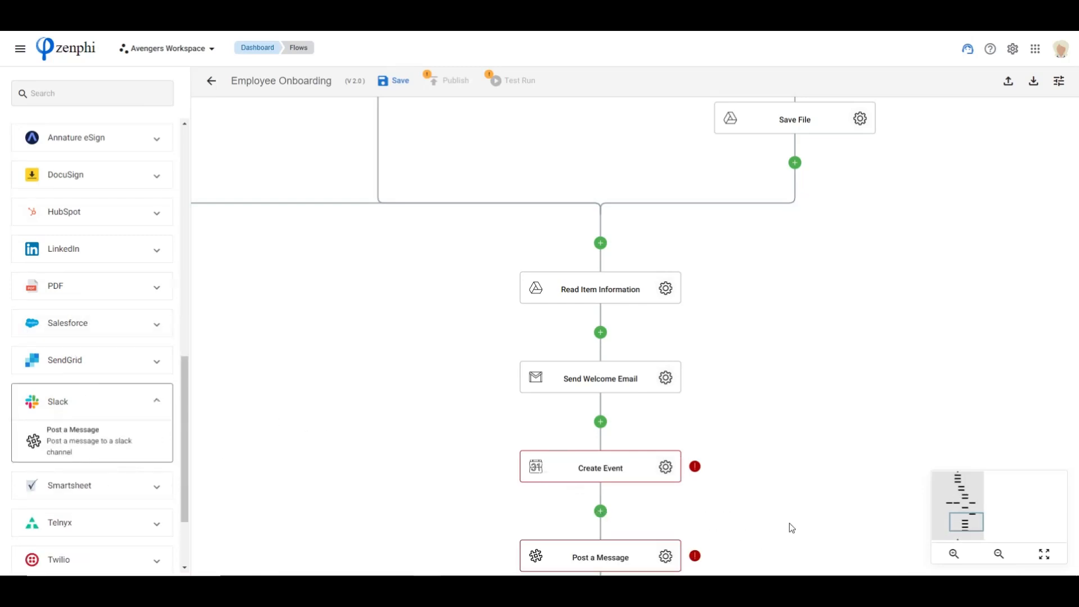
pyautogui.moveTo(788, 525); pyautogui.dragTo(781, 440)
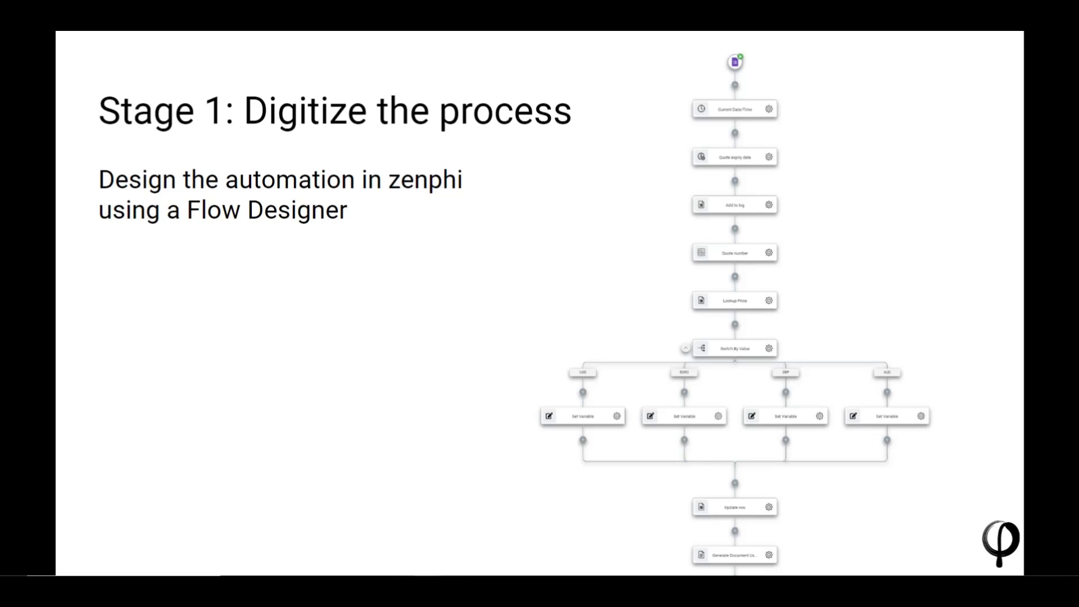
pyautogui.click(539, 305)
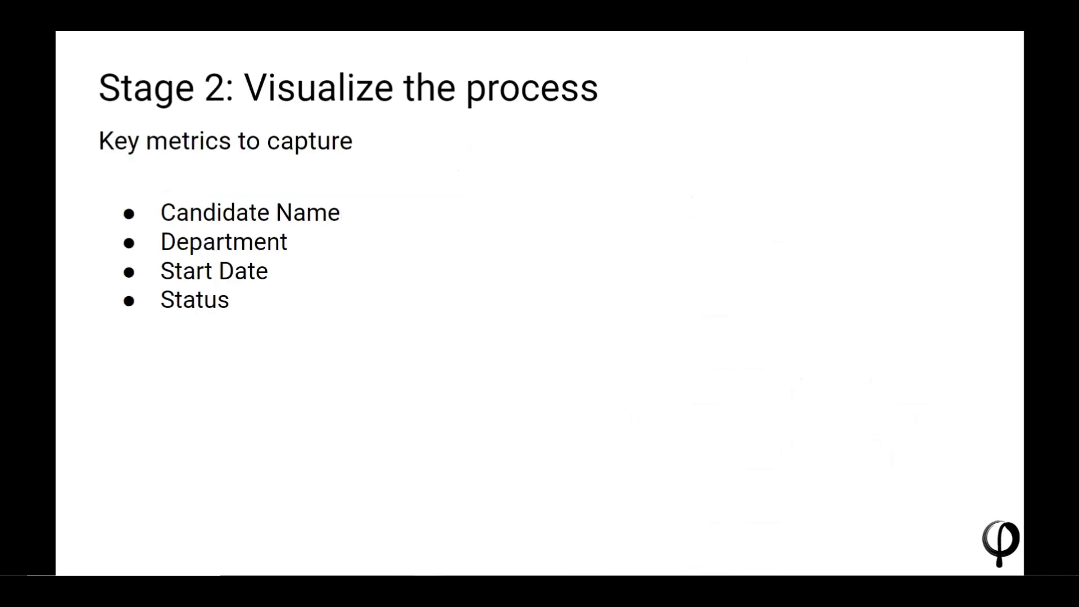
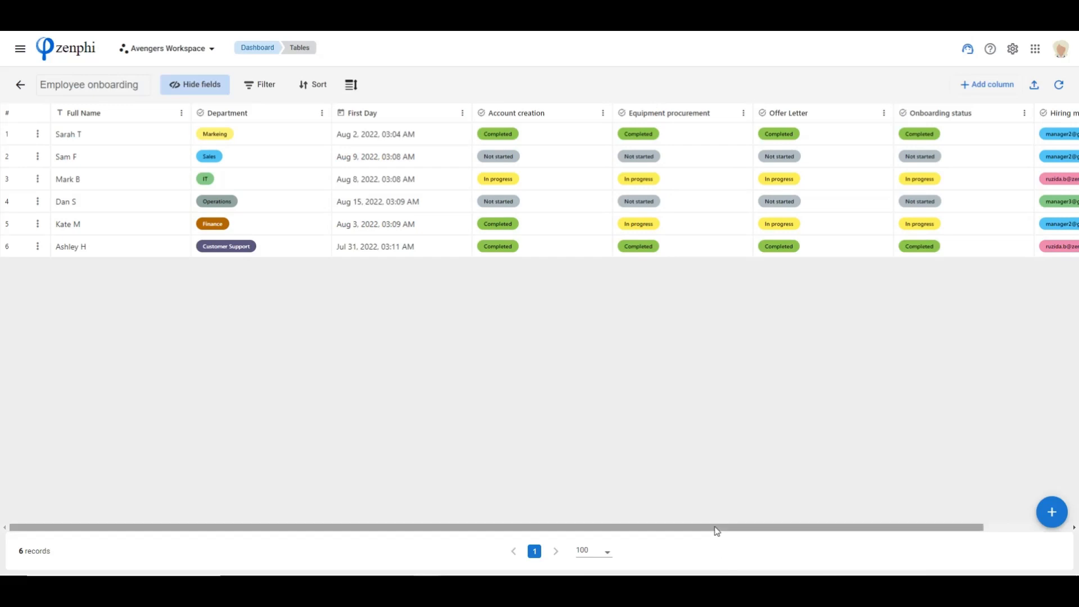
# Examine the column types available for a new Status column in the Employee onboarding table, without creating the column
pyautogui.moveTo(716, 528); pyautogui.dragTo(810, 538)
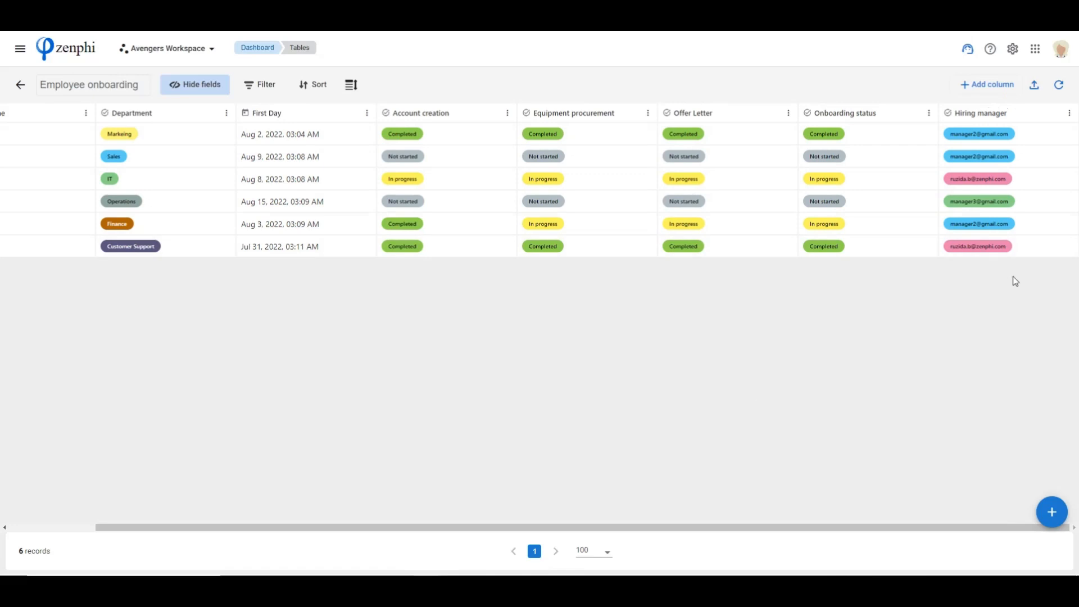
pyautogui.click(981, 87)
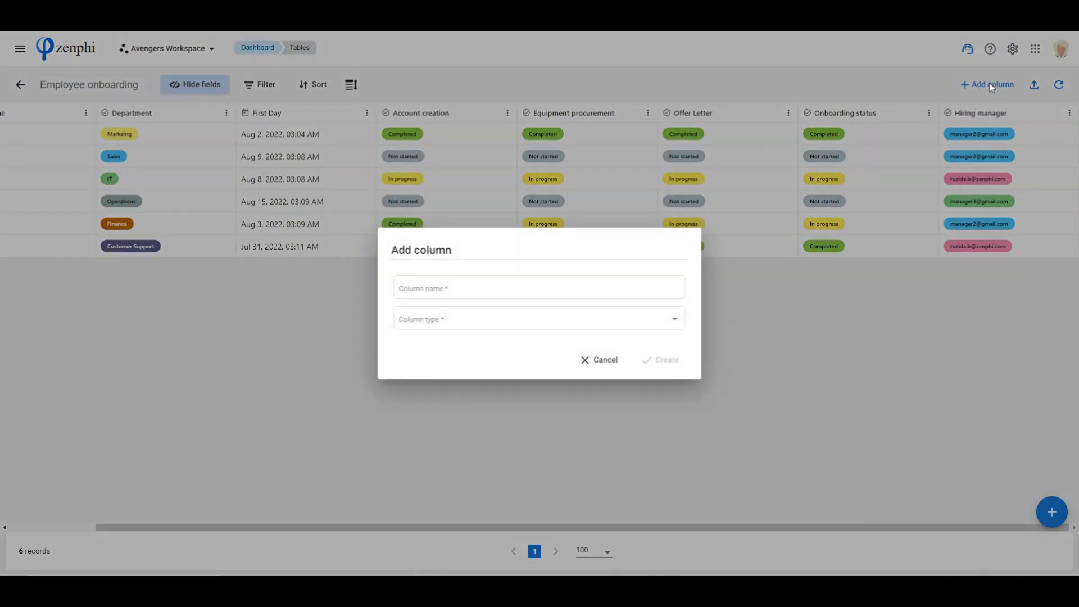
pyautogui.click(489, 288)
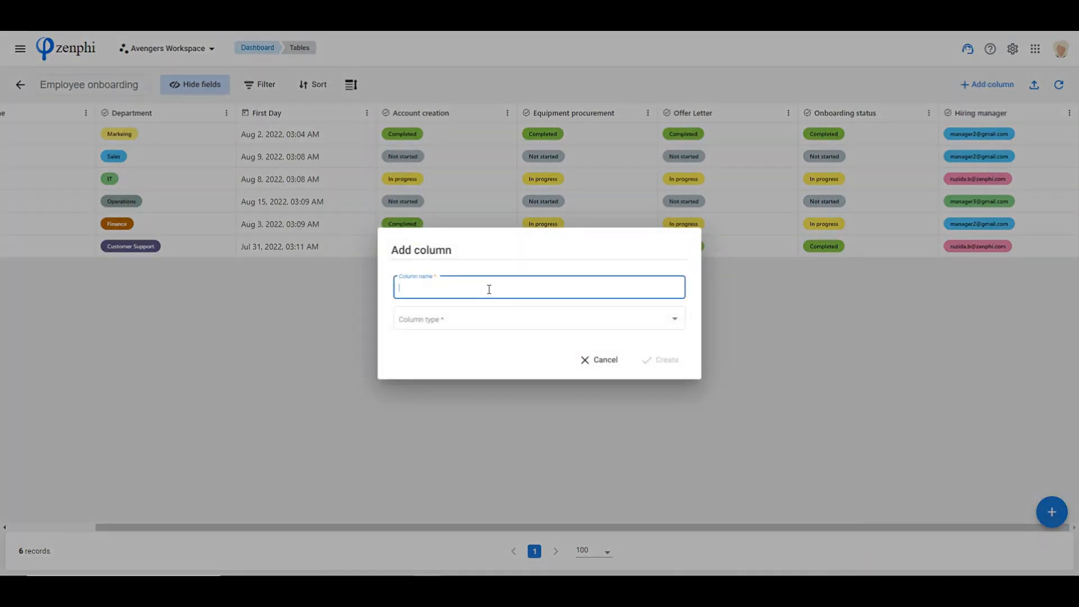
pyautogui.write('Status')
pyautogui.click(525, 319)
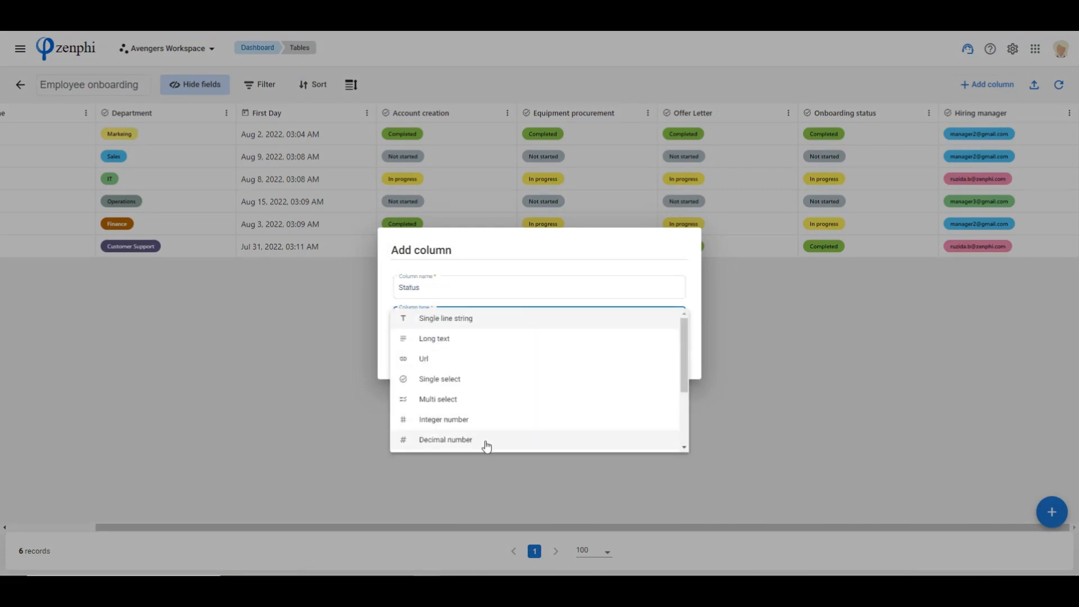
pyautogui.scroll(-2, 483, 382)
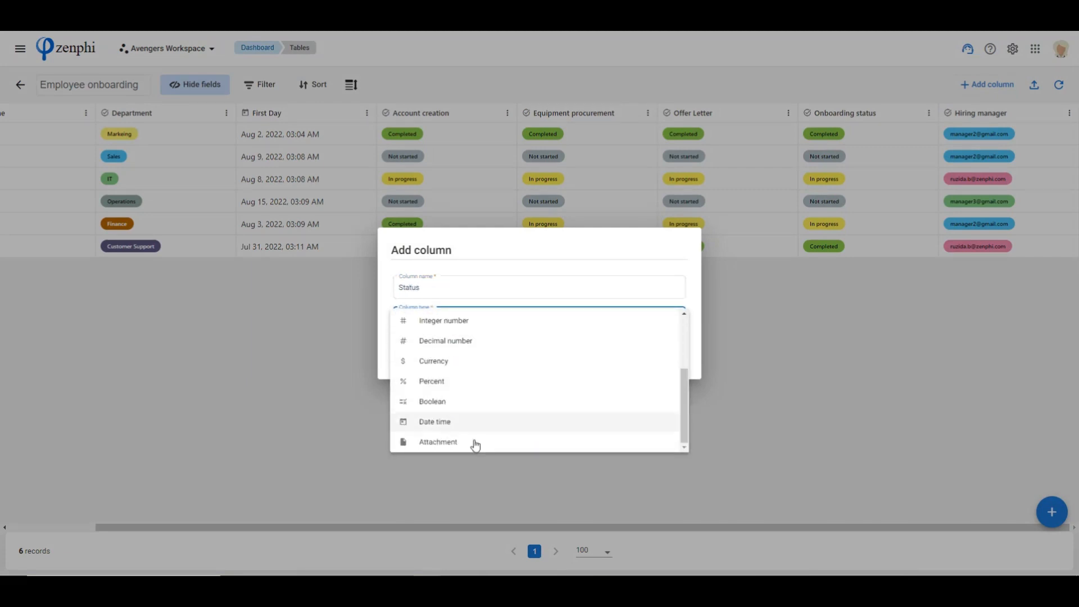
pyautogui.scroll(2, 446, 398)
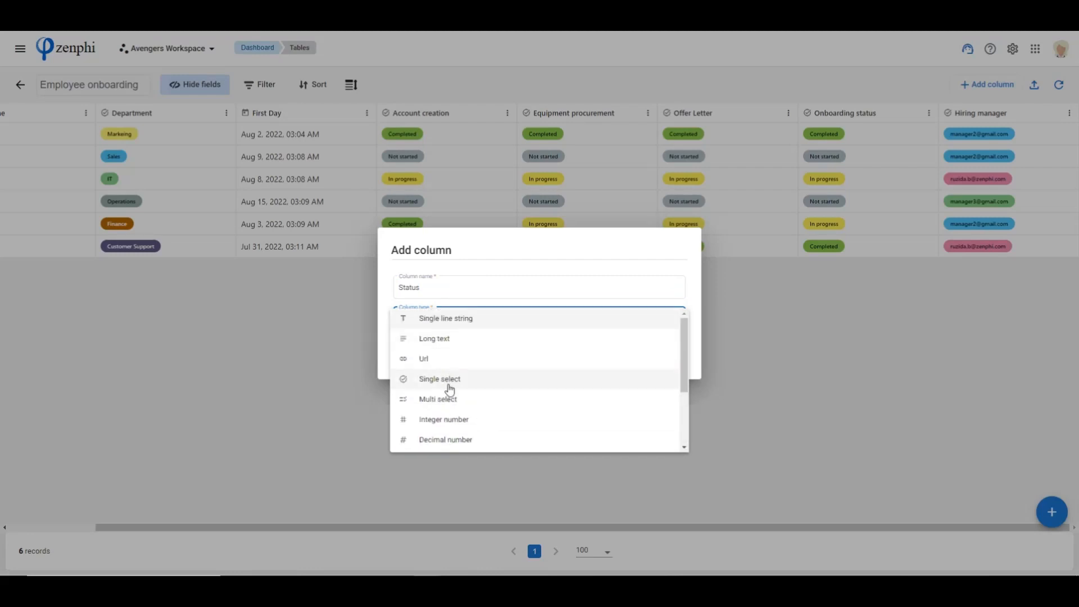
pyautogui.scroll(-2, 459, 388)
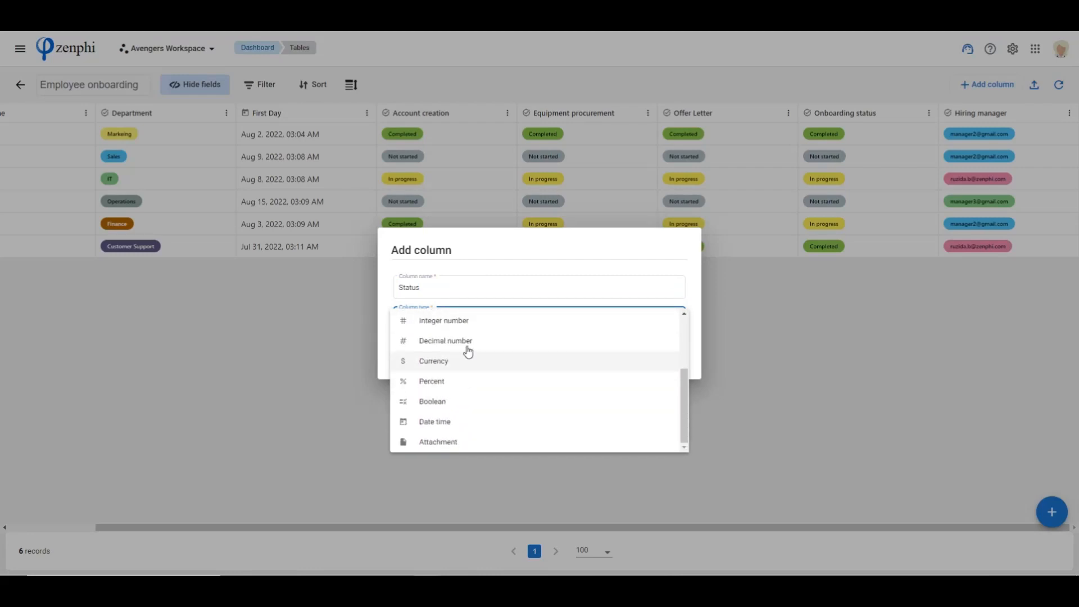
pyautogui.click(527, 275)
pyautogui.click(592, 358)
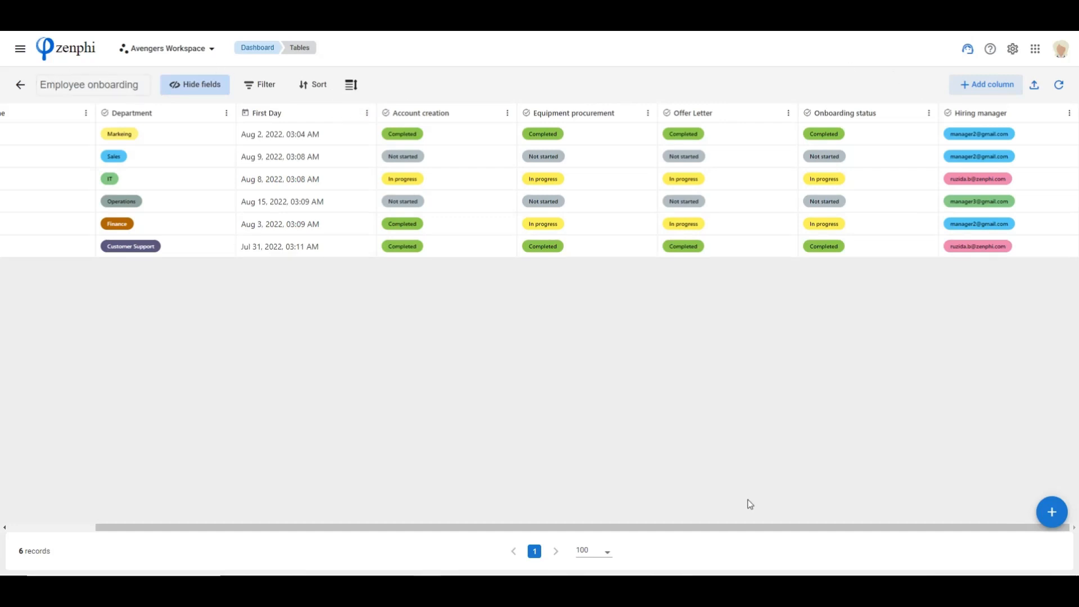
pyautogui.moveTo(548, 529); pyautogui.dragTo(378, 500)
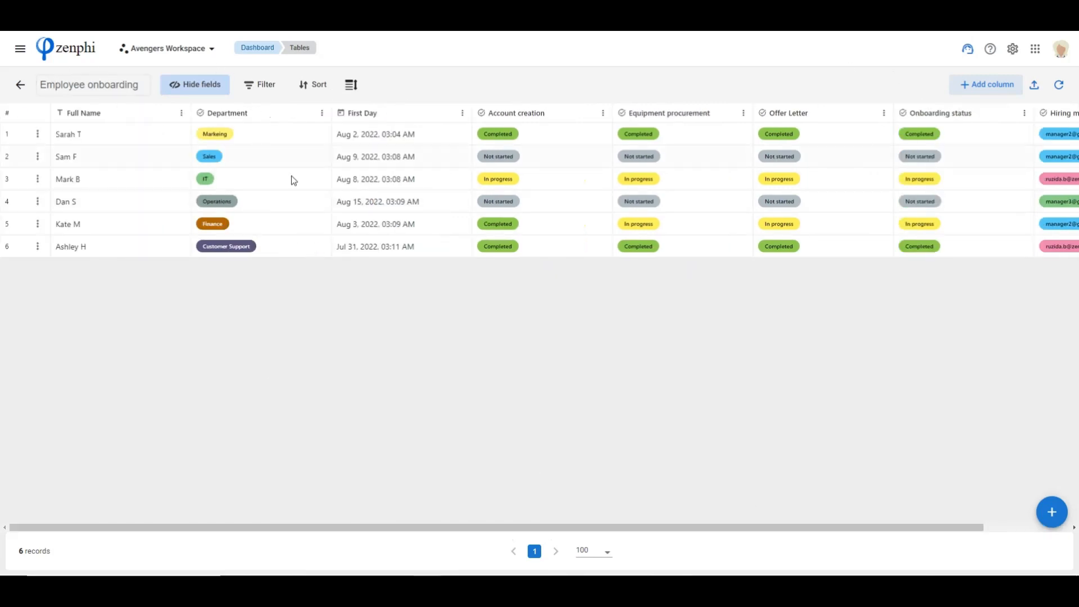
# Leave the table and open the Employee Onboarding flow for editing in the flow designer
pyautogui.click(20, 51)
pyautogui.click(39, 162)
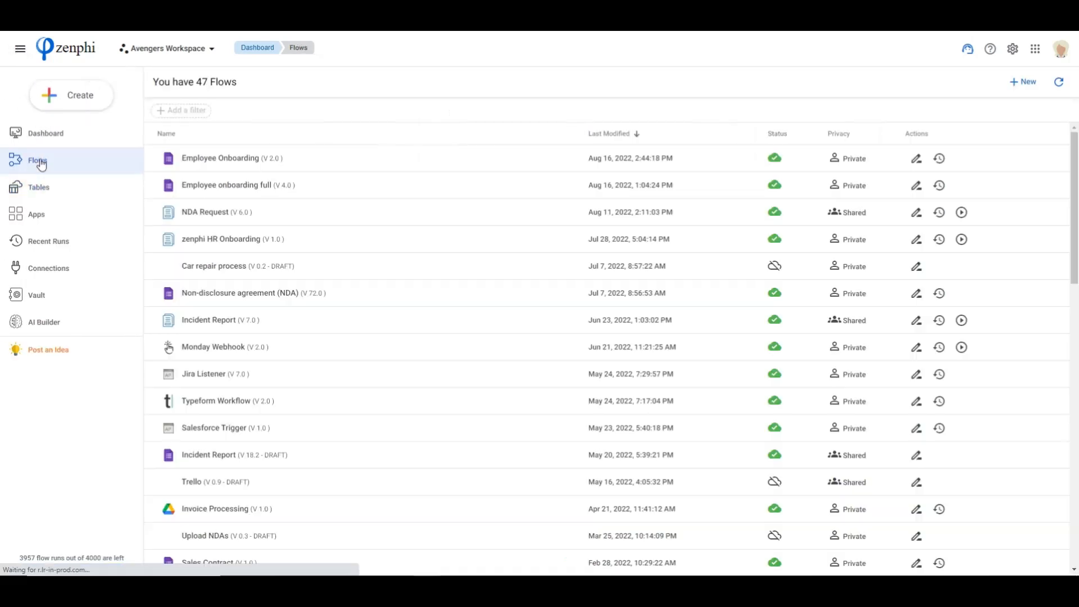
pyautogui.click(916, 159)
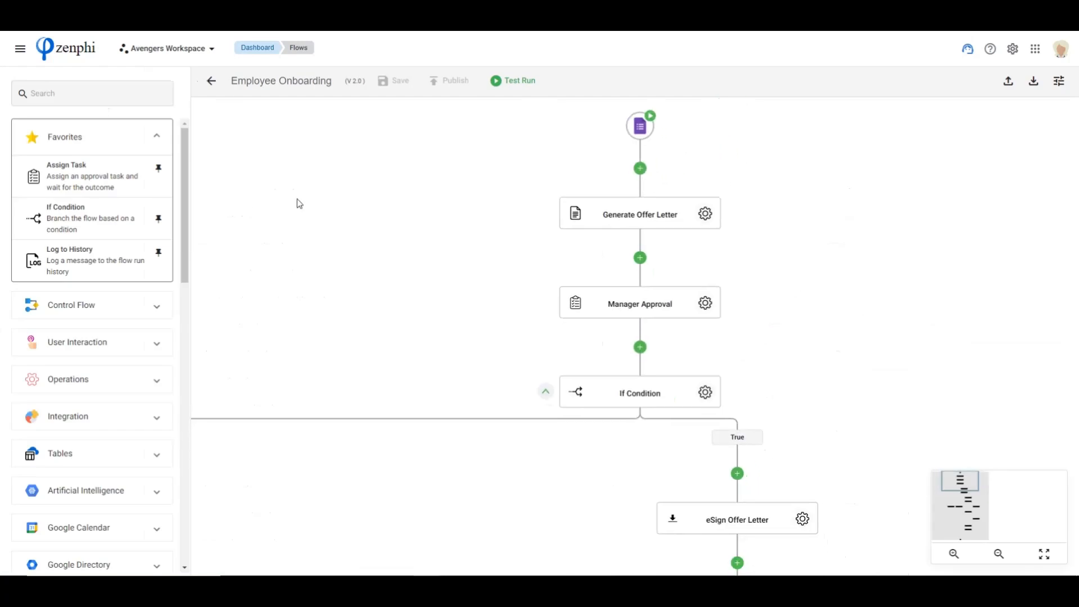
# Add a Tables Create Record action directly after the Google Forms trigger, before Generate Offer Letter
pyautogui.scroll(-3, 49, 323)
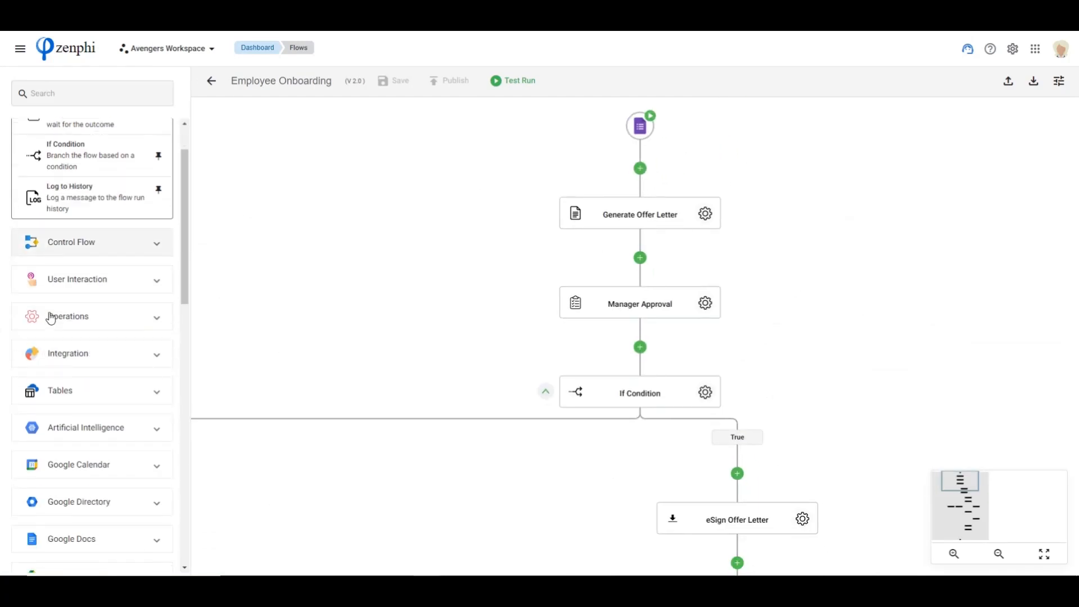
pyautogui.click(84, 340)
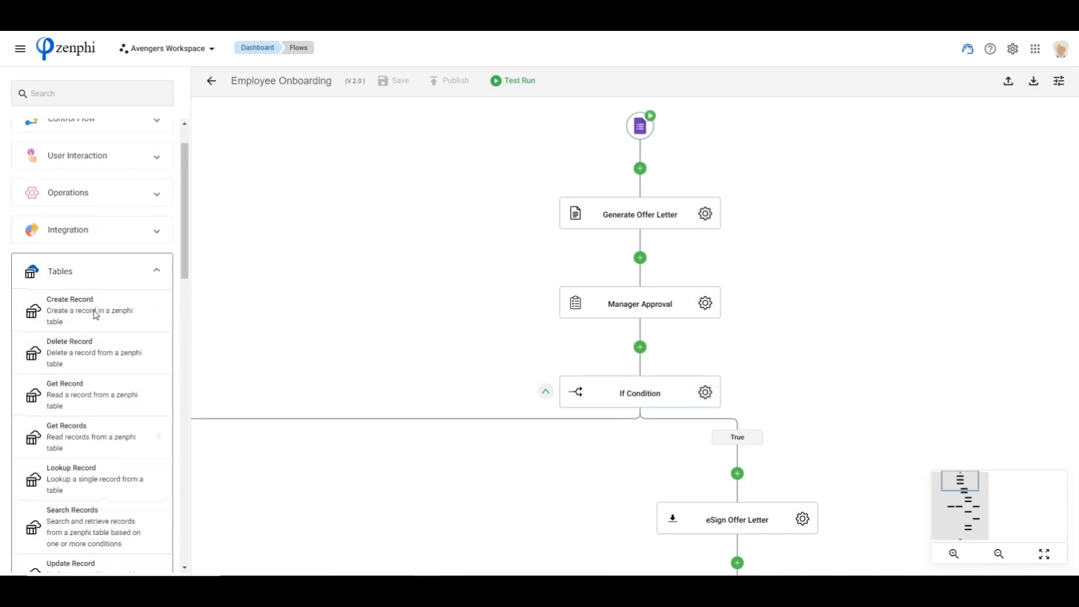
pyautogui.moveTo(83, 316); pyautogui.dragTo(642, 170)
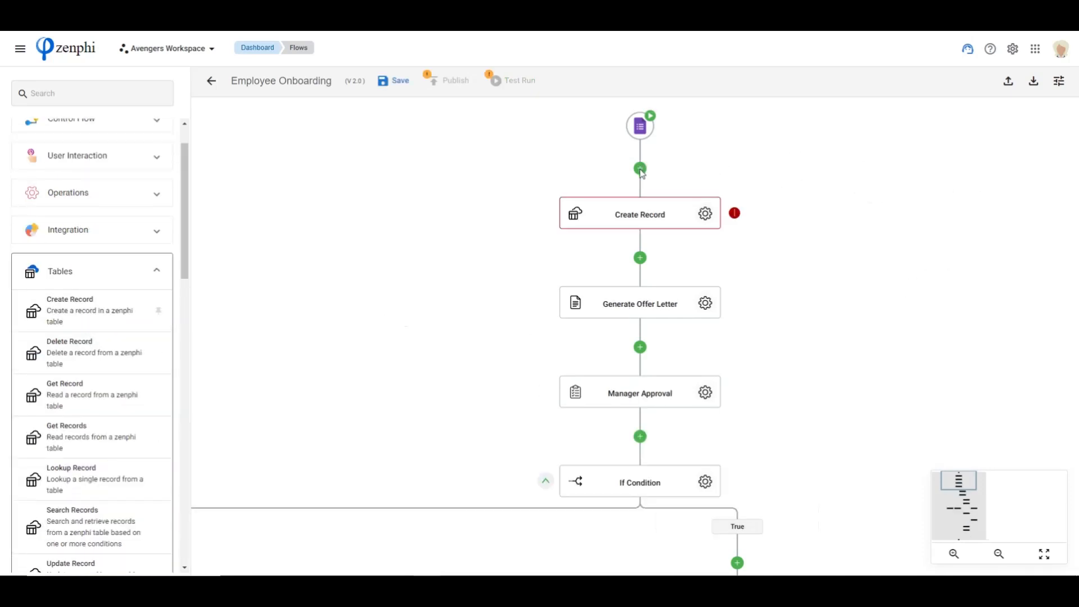
# Open the Create Record action's settings and choose Employee onboarding as its model
pyautogui.click(706, 213)
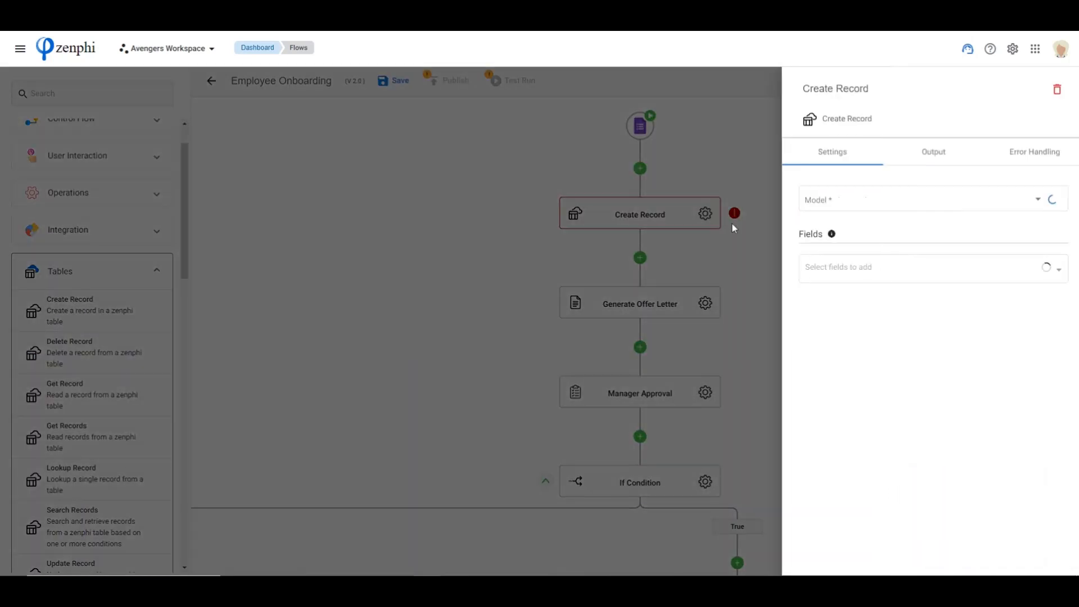
pyautogui.click(855, 205)
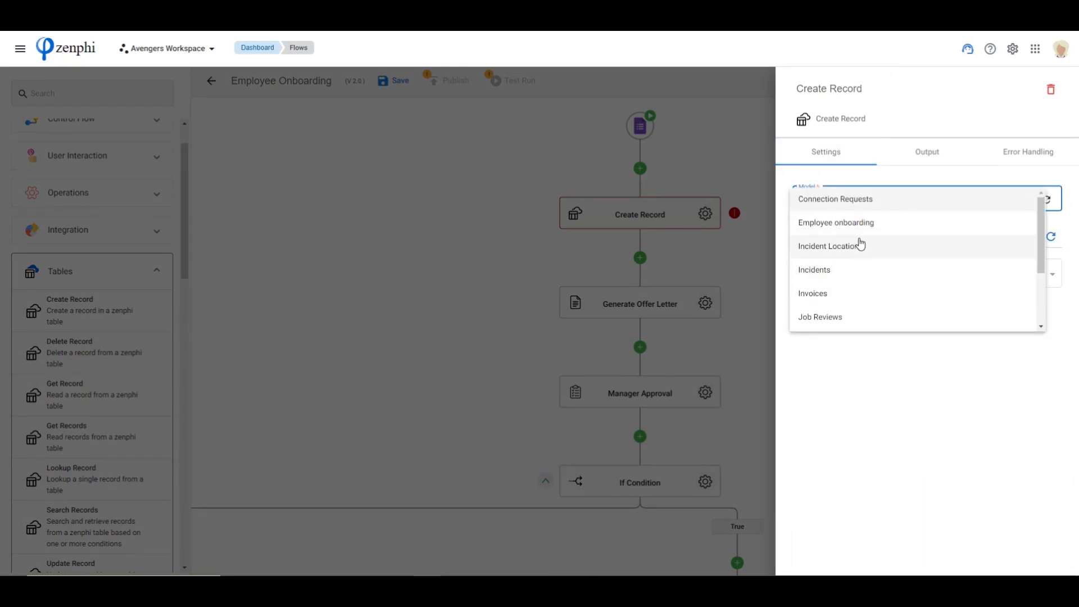
pyautogui.click(850, 225)
# Add the fields Full Name, Department, First Day, Hiring manager and Onboarding status to the Create Record action
pyautogui.click(963, 280)
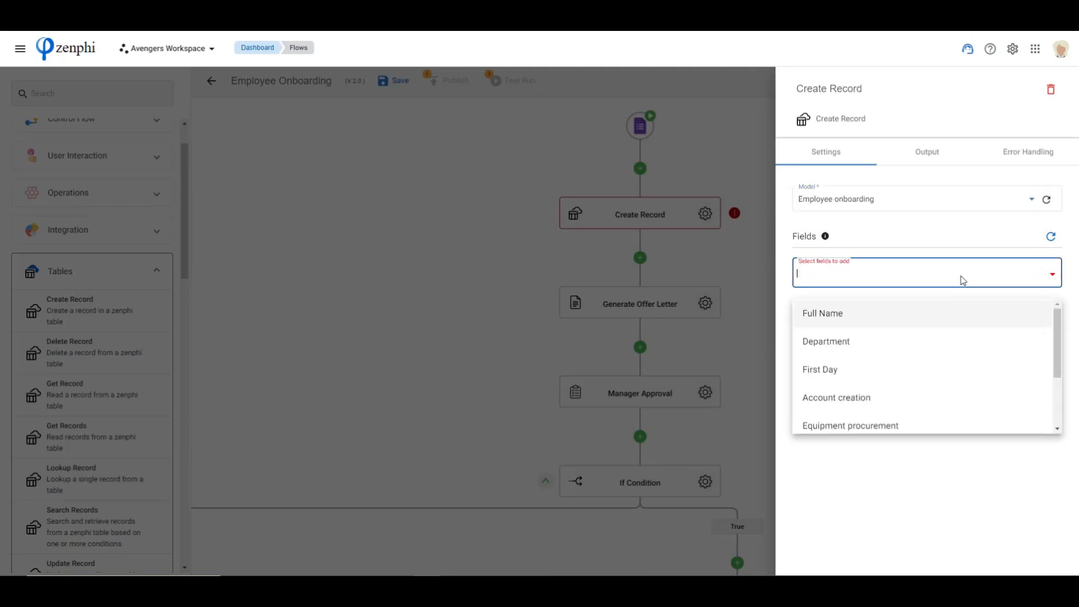
pyautogui.click(834, 319)
pyautogui.click(833, 319)
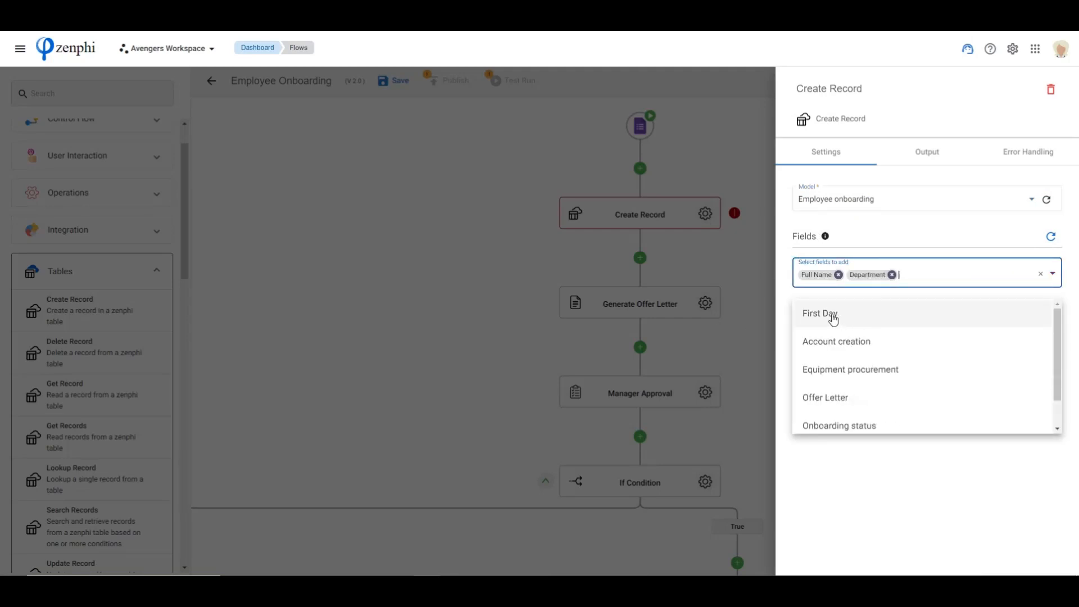
pyautogui.click(831, 318)
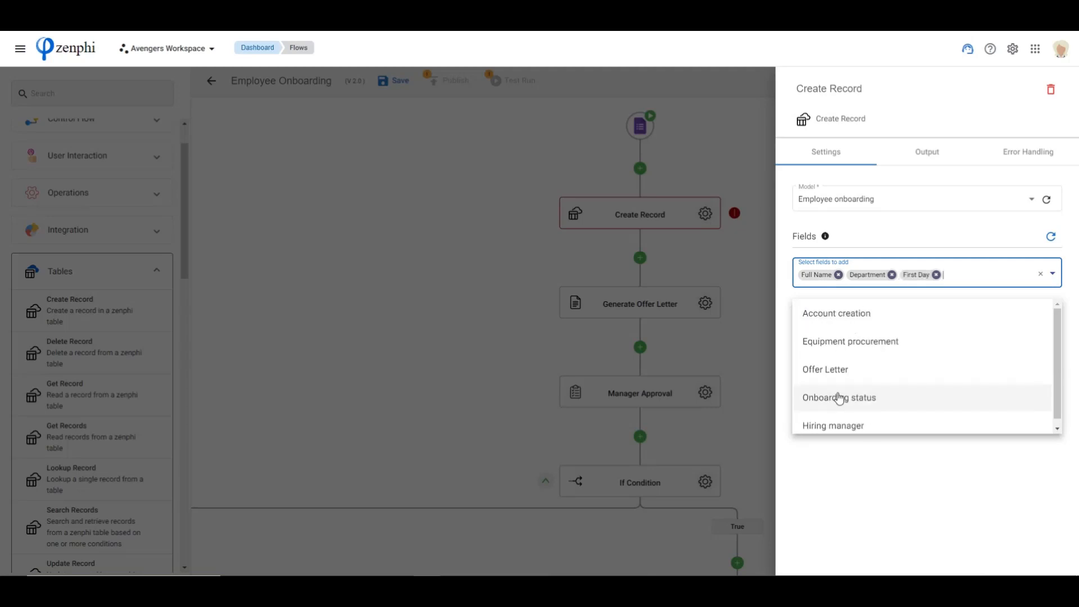
pyautogui.scroll(-1, 846, 413)
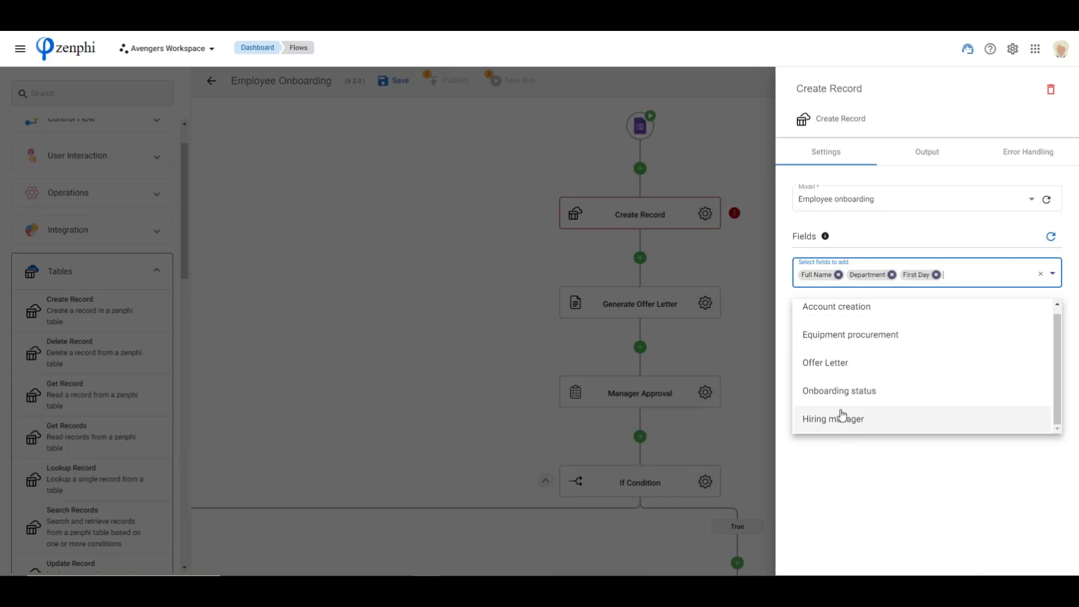
pyautogui.click(845, 420)
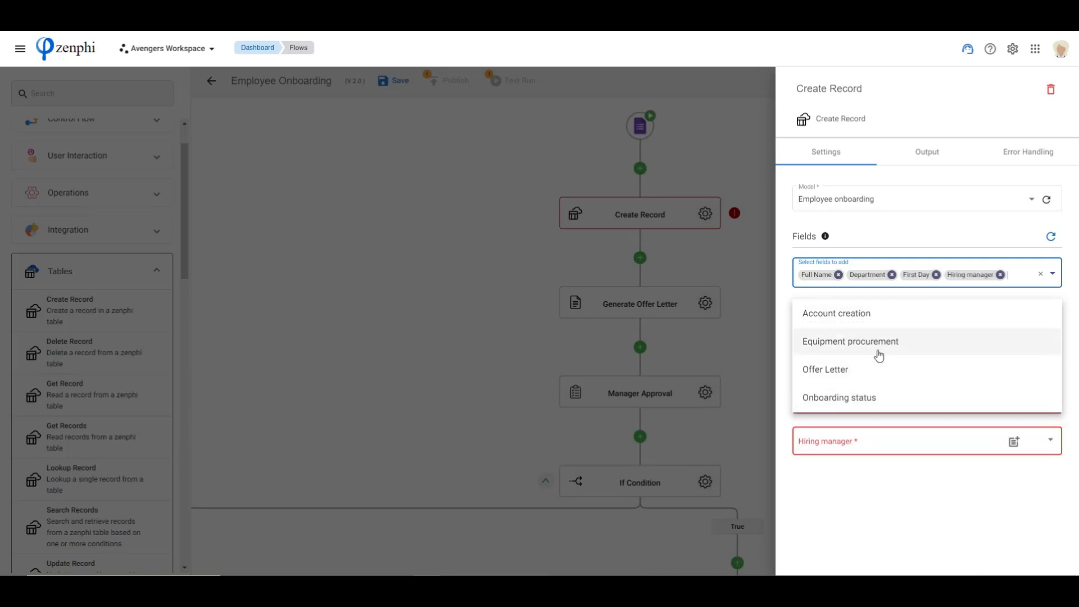
pyautogui.click(833, 401)
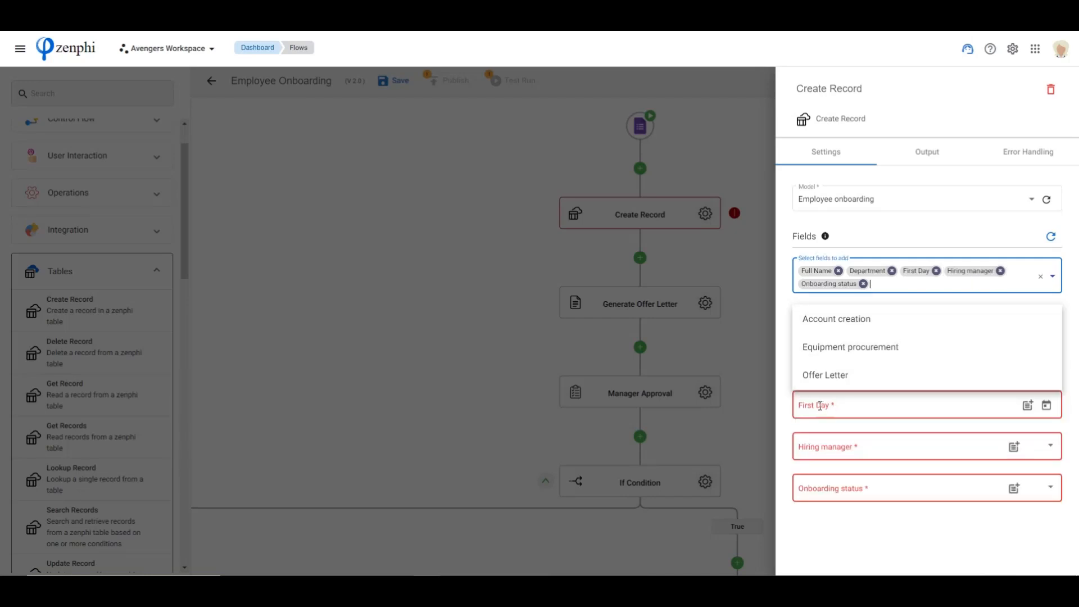
pyautogui.click(881, 573)
# Fill the record's Full Name field with the form trigger's First Name and Last Name tokens
pyautogui.click(1048, 325)
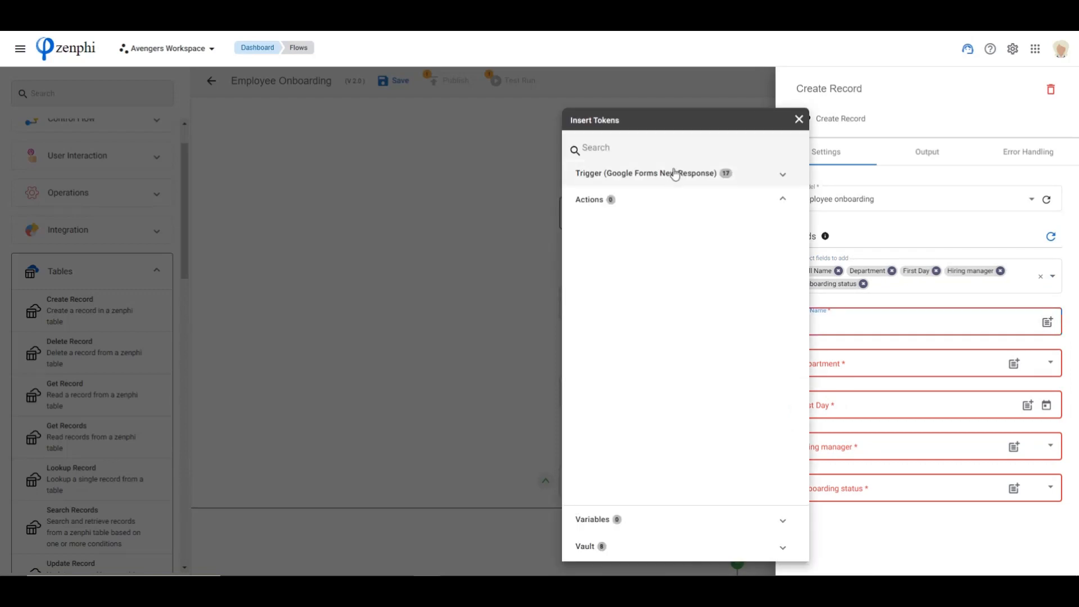
pyautogui.click(675, 174)
pyautogui.click(784, 201)
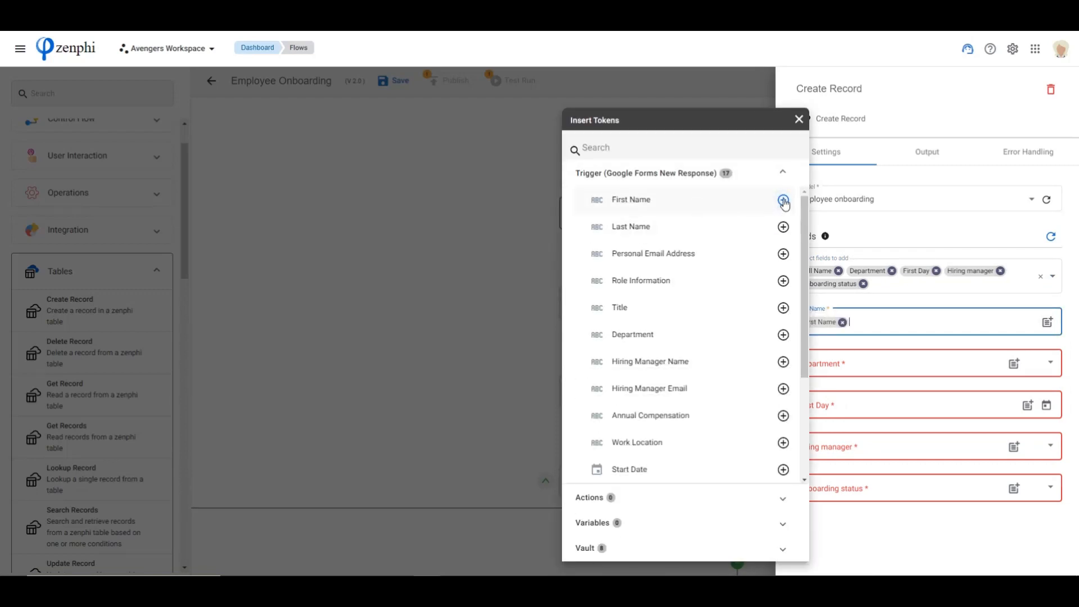
pyautogui.click(784, 227)
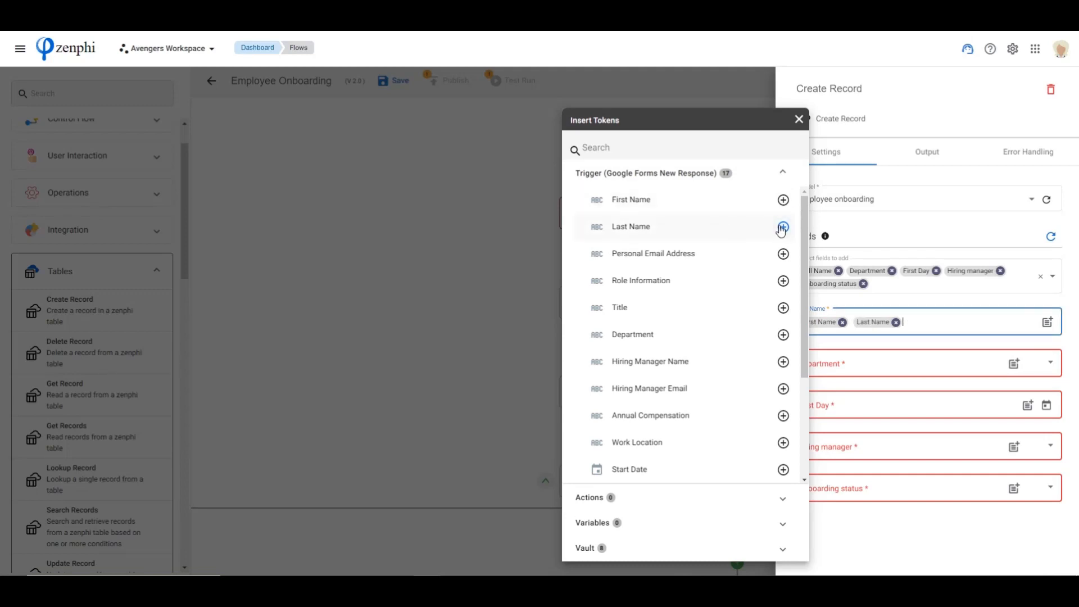
pyautogui.click(936, 308)
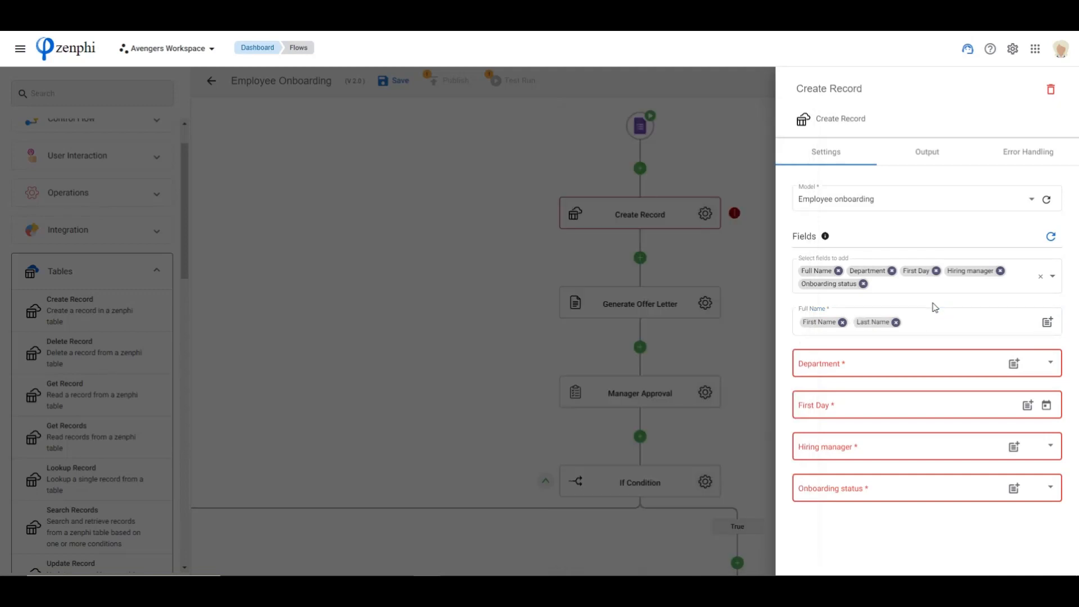
# Fill the record's Department with the form trigger's Department token and First Day with its Start Date token
pyautogui.click(1014, 364)
pyautogui.click(646, 174)
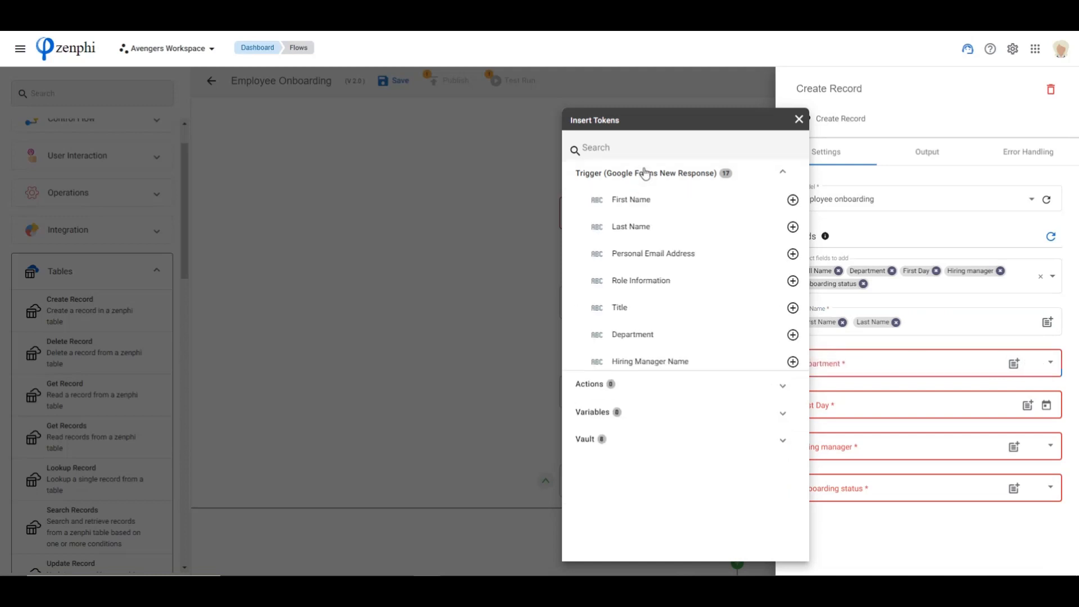
pyautogui.click(786, 337)
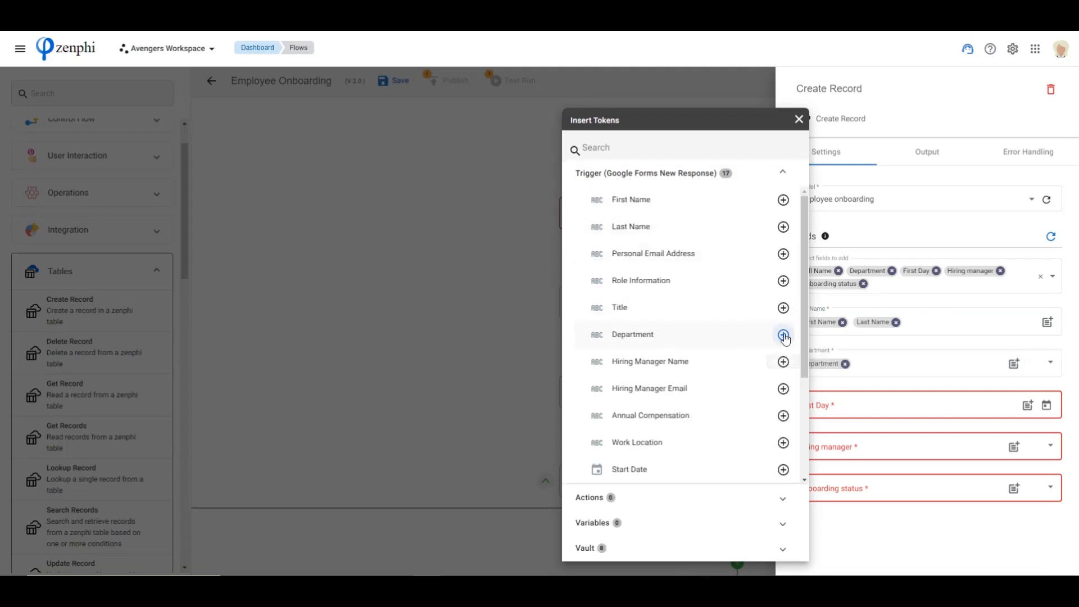
pyautogui.click(1028, 405)
pyautogui.click(636, 174)
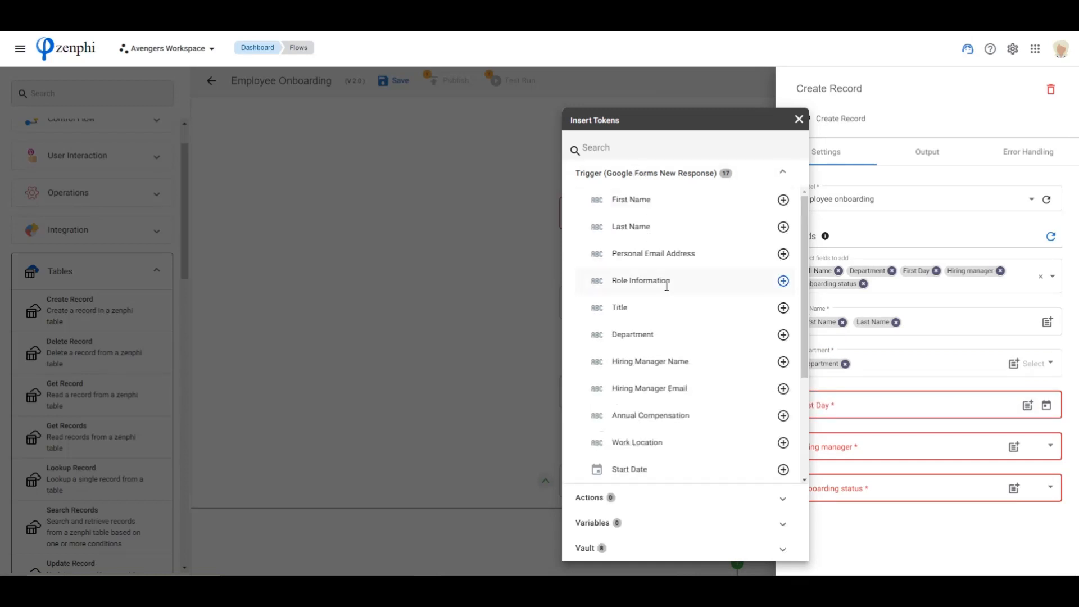
pyautogui.scroll(-1, 668, 421)
pyautogui.scroll(-1, 668, 421)
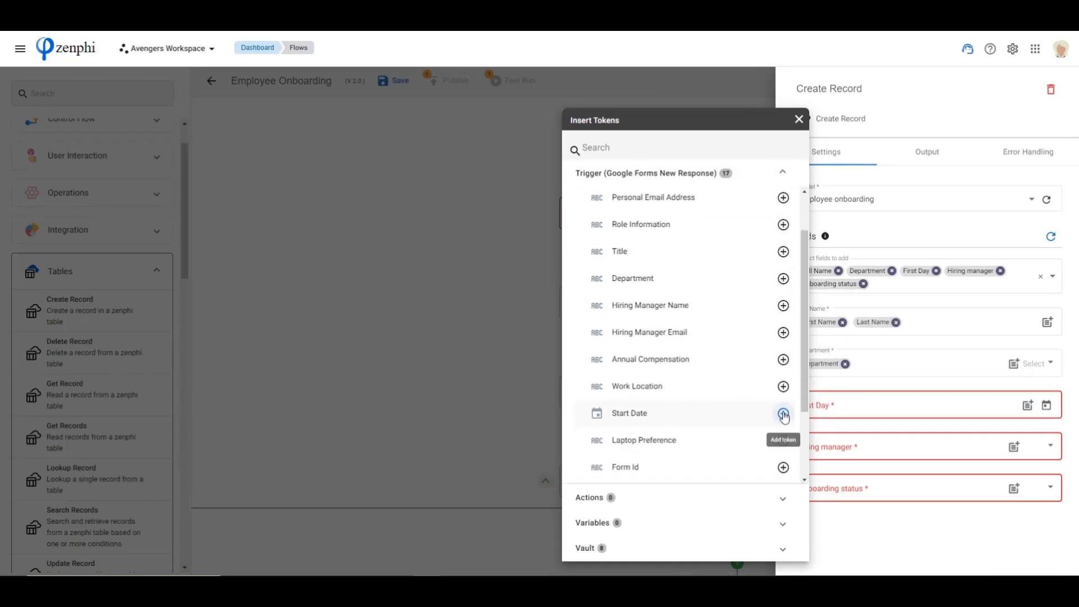
pyautogui.click(783, 412)
# Fill Hiring manager with the form trigger's Hiring Manager Email token and set Onboarding status to In progress
pyautogui.click(1015, 447)
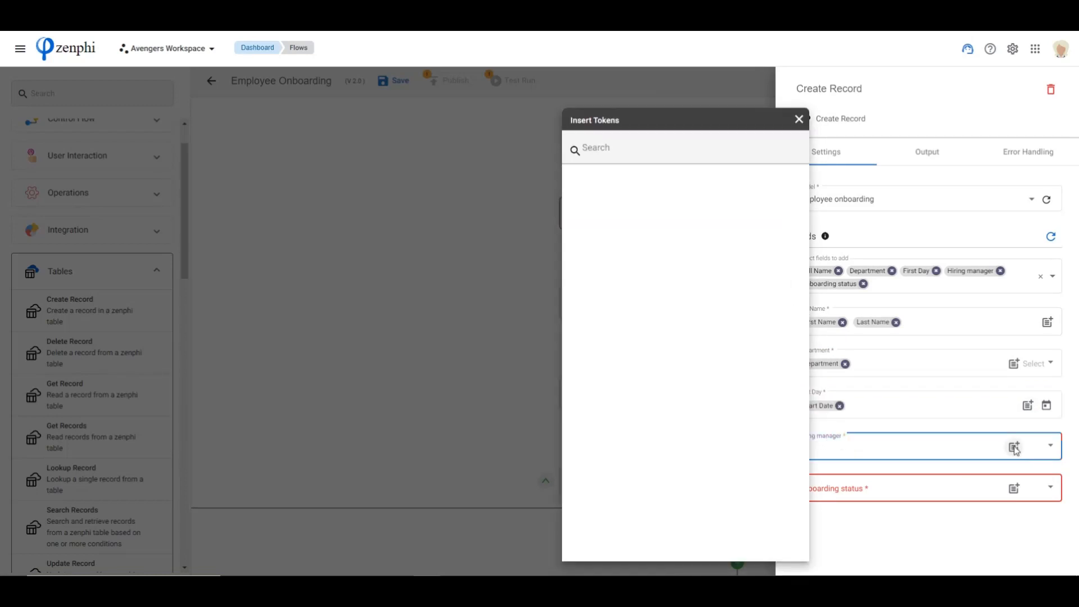
pyautogui.click(660, 177)
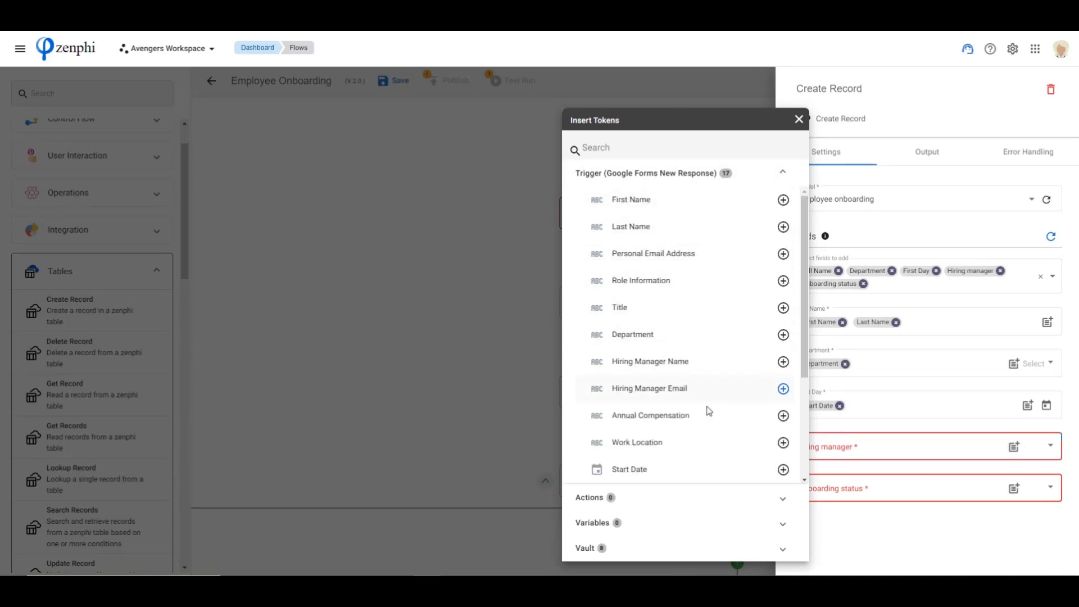
pyautogui.click(783, 389)
pyautogui.scroll(-2, 783, 393)
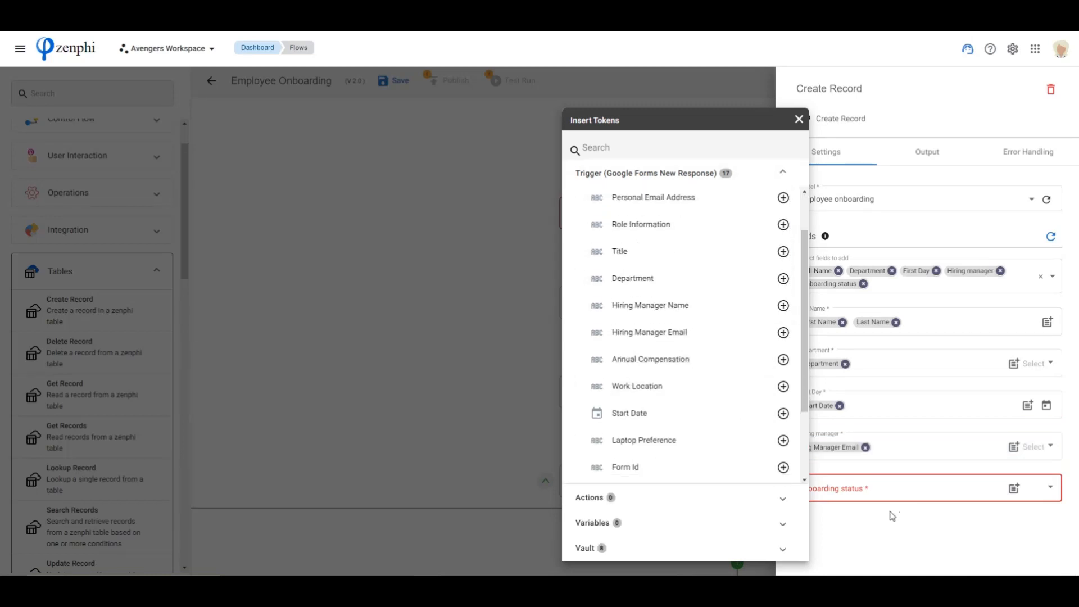
pyautogui.click(1050, 488)
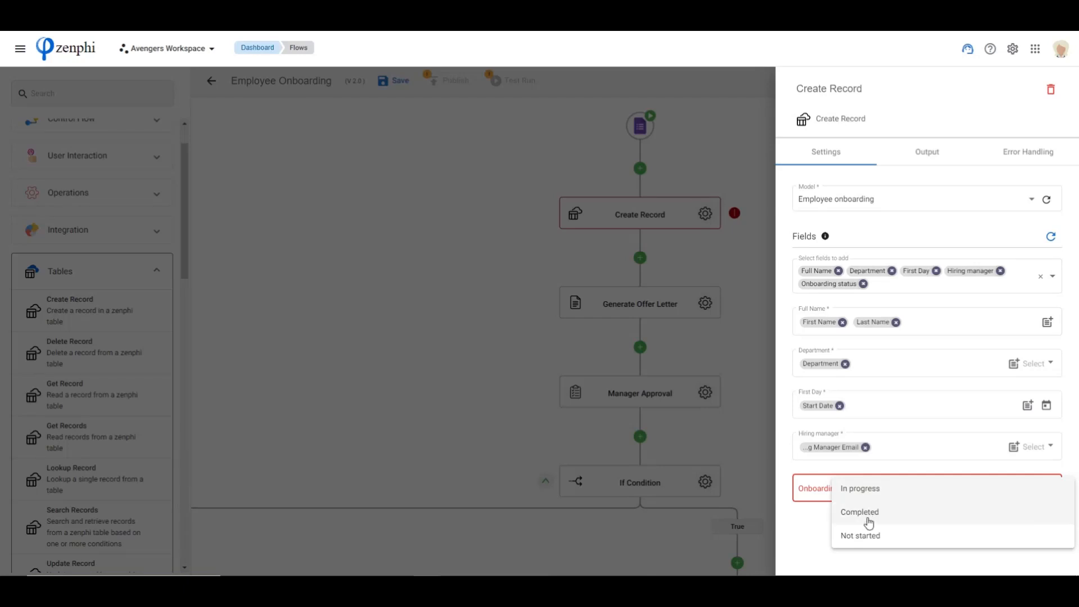
pyautogui.click(869, 489)
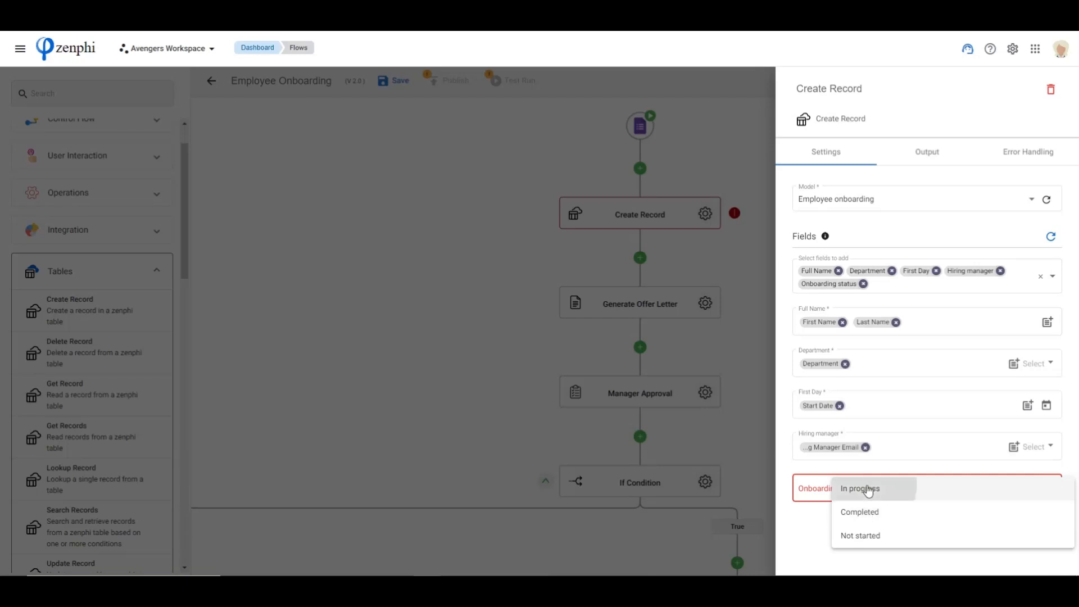
# Close the Create Record settings and review the rest of the flow down to the Send Welcome Email action
pyautogui.click(457, 305)
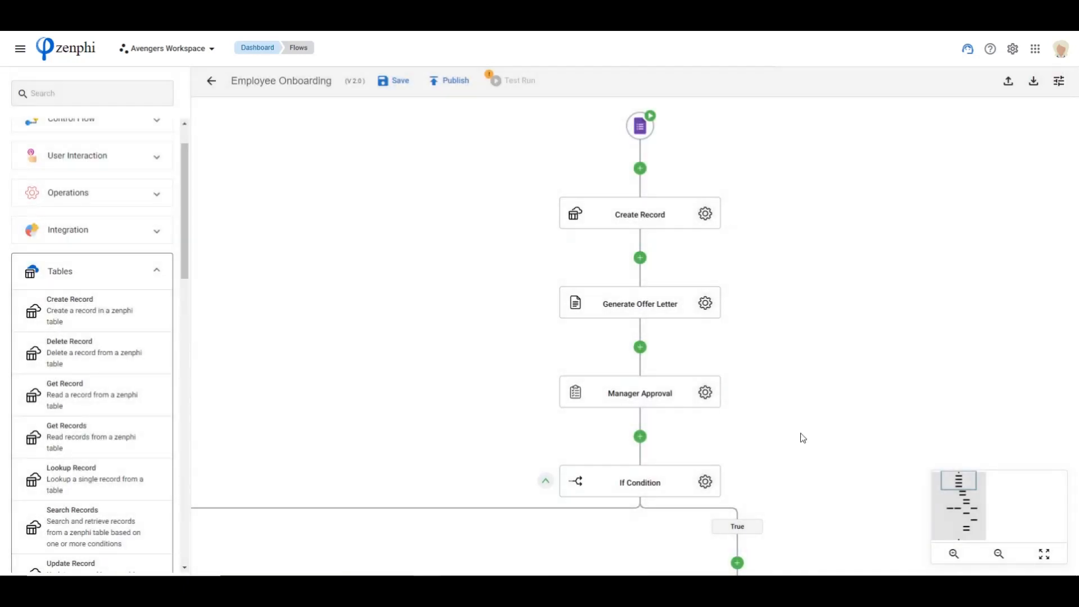
pyautogui.moveTo(801, 434); pyautogui.dragTo(803, 319)
pyautogui.moveTo(808, 435); pyautogui.dragTo(710, 204)
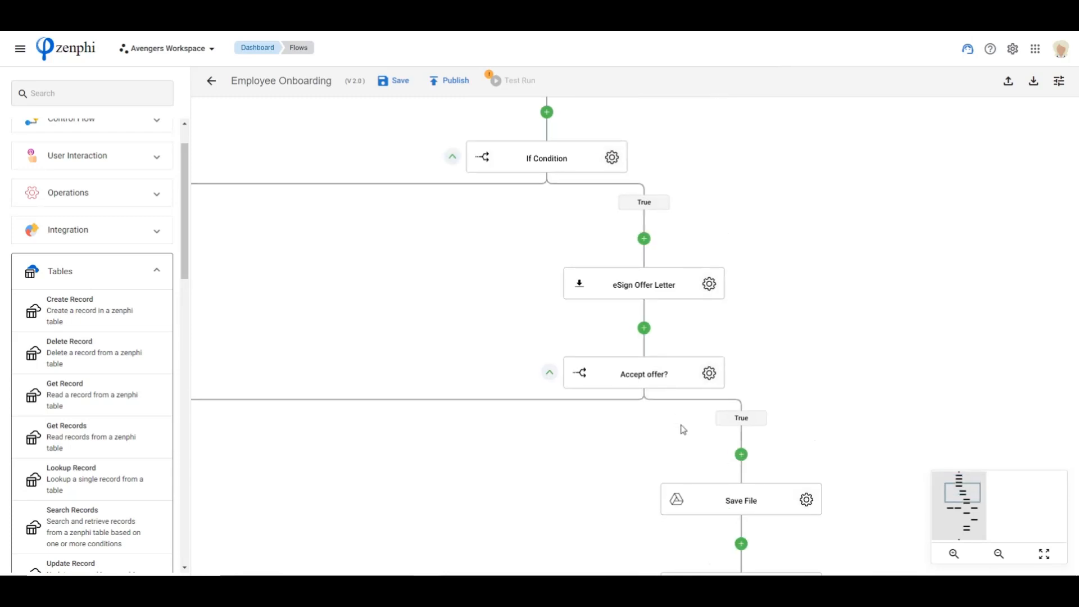
pyautogui.moveTo(887, 421); pyautogui.dragTo(846, 284)
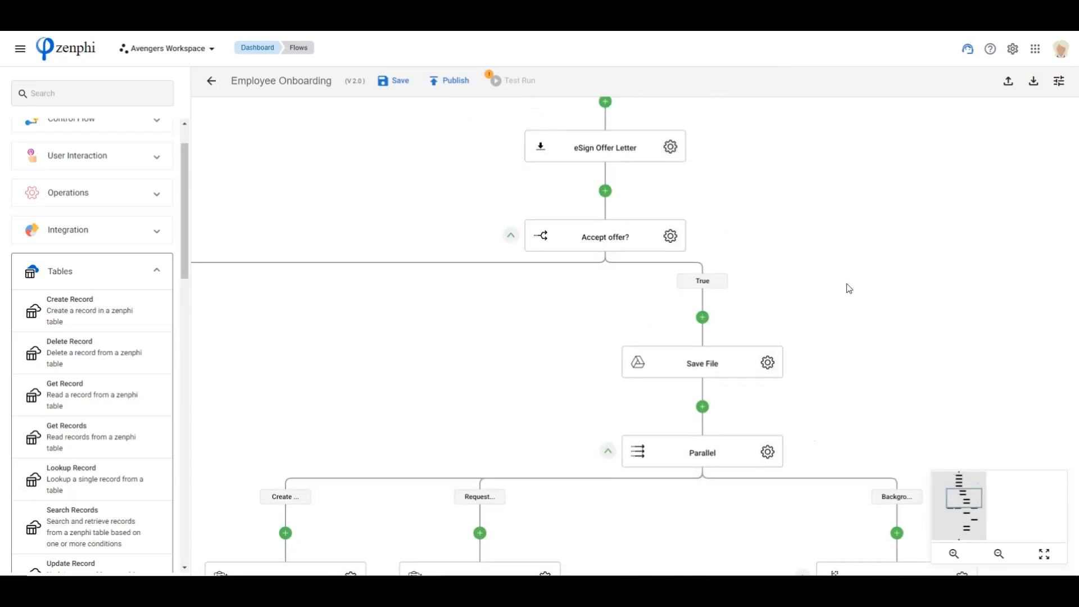
pyautogui.moveTo(860, 401); pyautogui.dragTo(921, 209)
pyautogui.moveTo(730, 349); pyautogui.dragTo(691, 171)
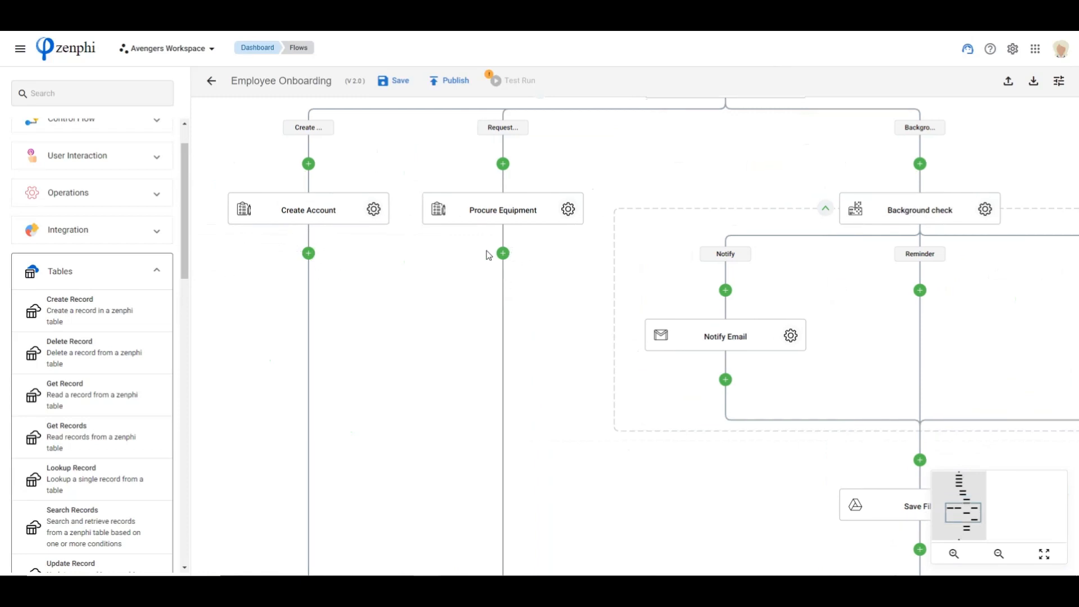
pyautogui.moveTo(717, 476); pyautogui.dragTo(621, 115)
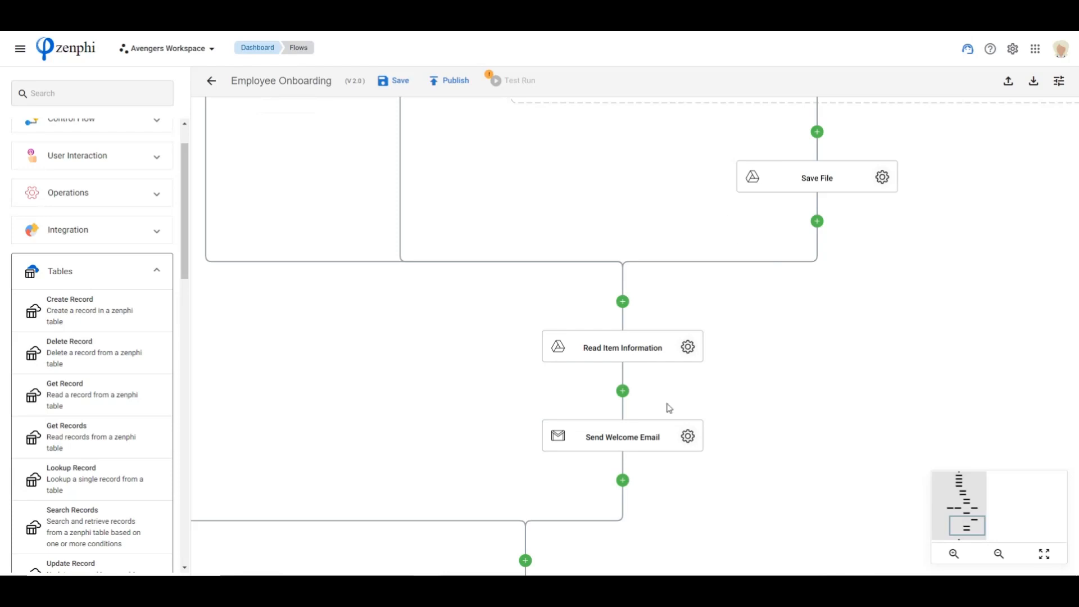
# Open the Employee onboarding app from the refreshed apps list and examine its employee table and kanban board
pyautogui.click(20, 49)
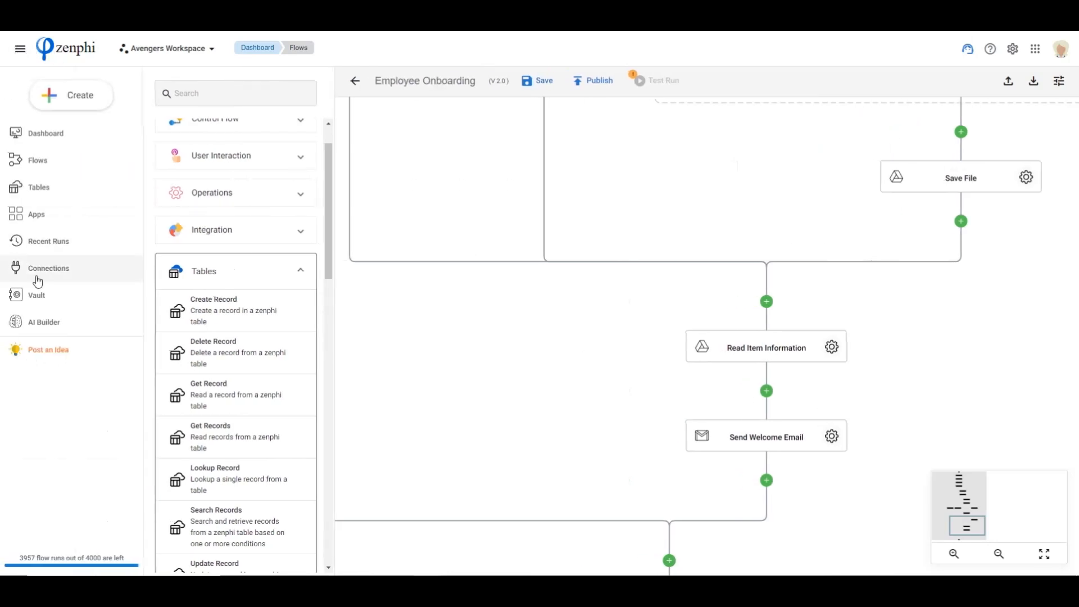
pyautogui.click(37, 216)
pyautogui.click(596, 90)
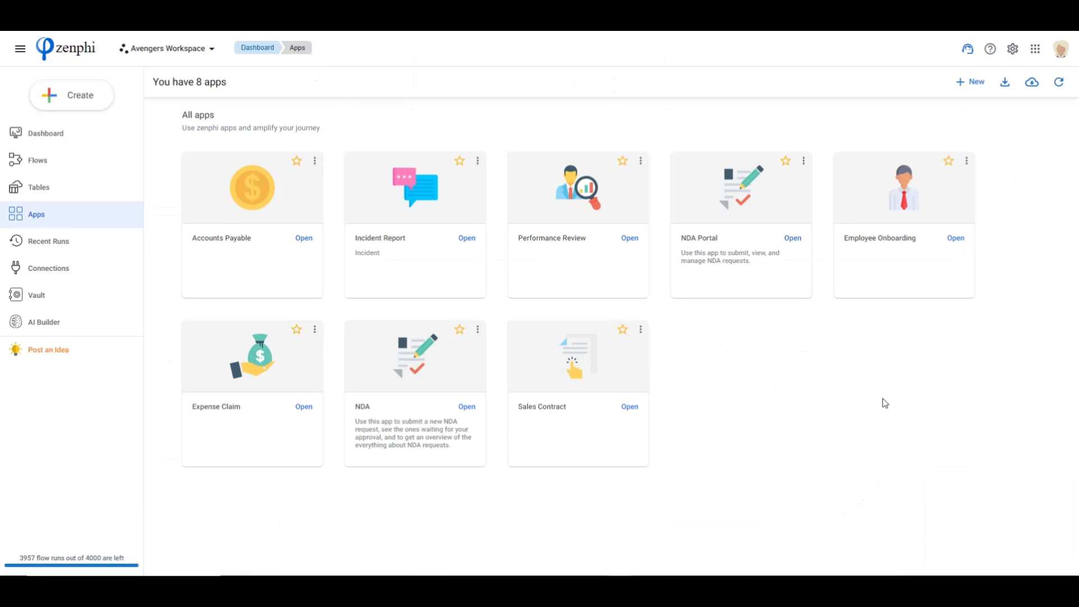
pyautogui.click(1059, 82)
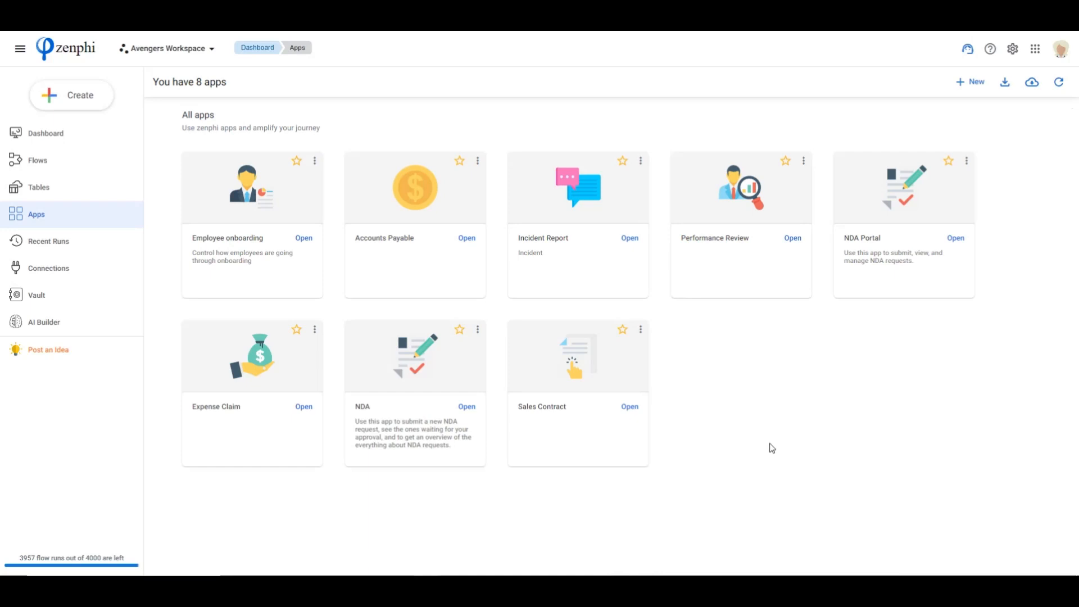
pyautogui.click(305, 239)
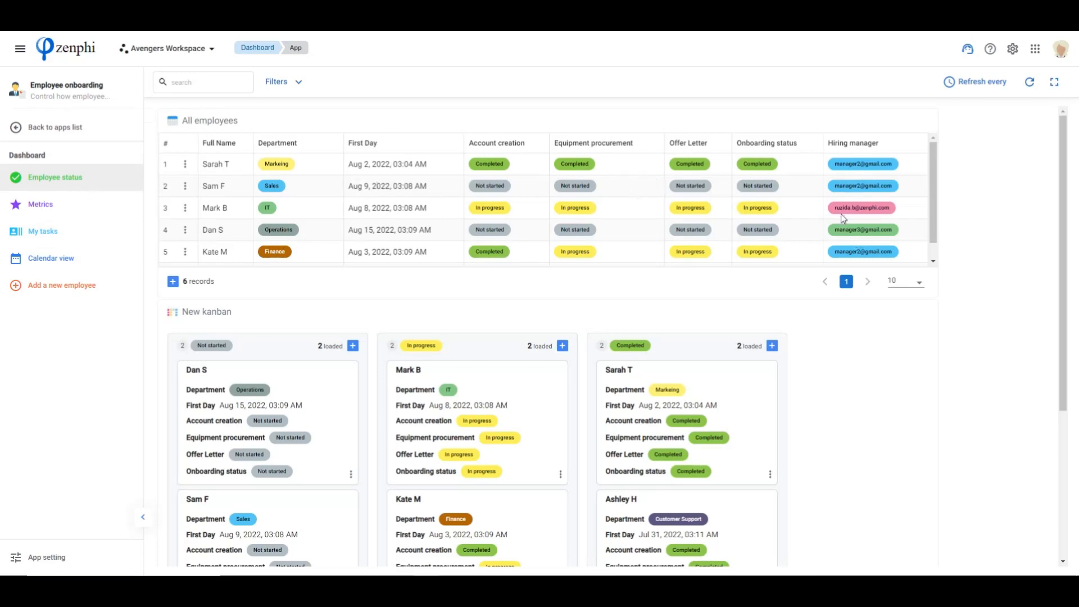
pyautogui.scroll(-2, 510, 310)
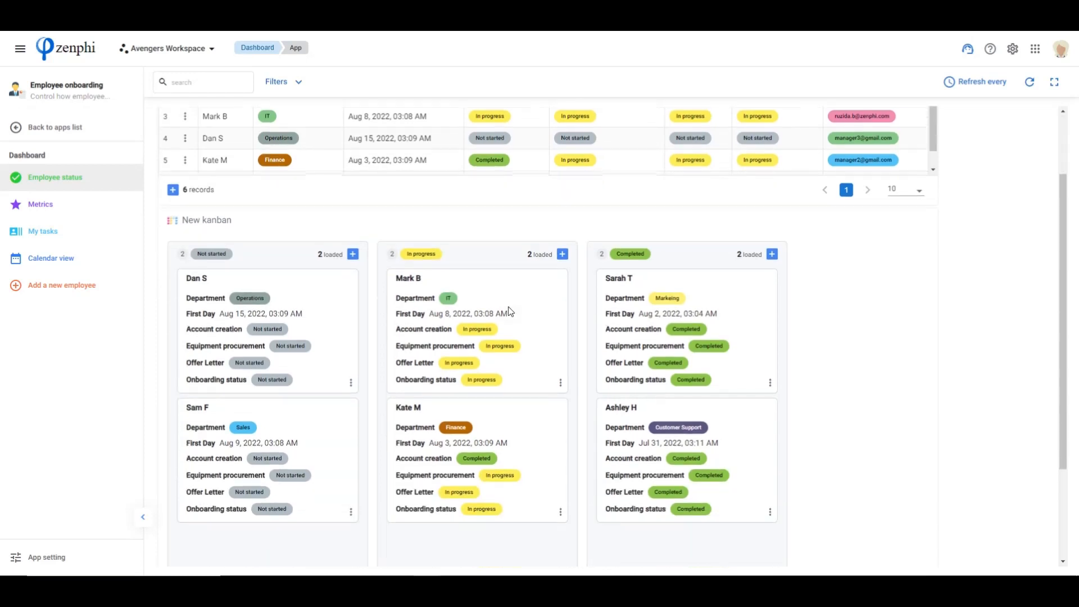
pyautogui.scroll(2, 448, 323)
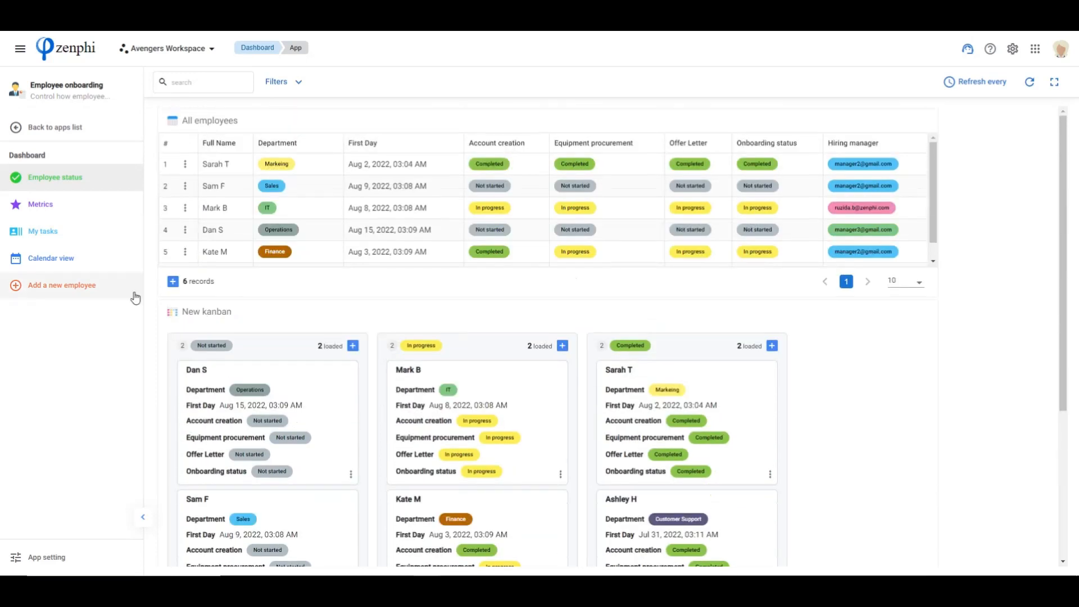
# Filter the app's Metrics charts by the In progress onboarding status from the pie chart, and remove that filter
pyautogui.click(34, 205)
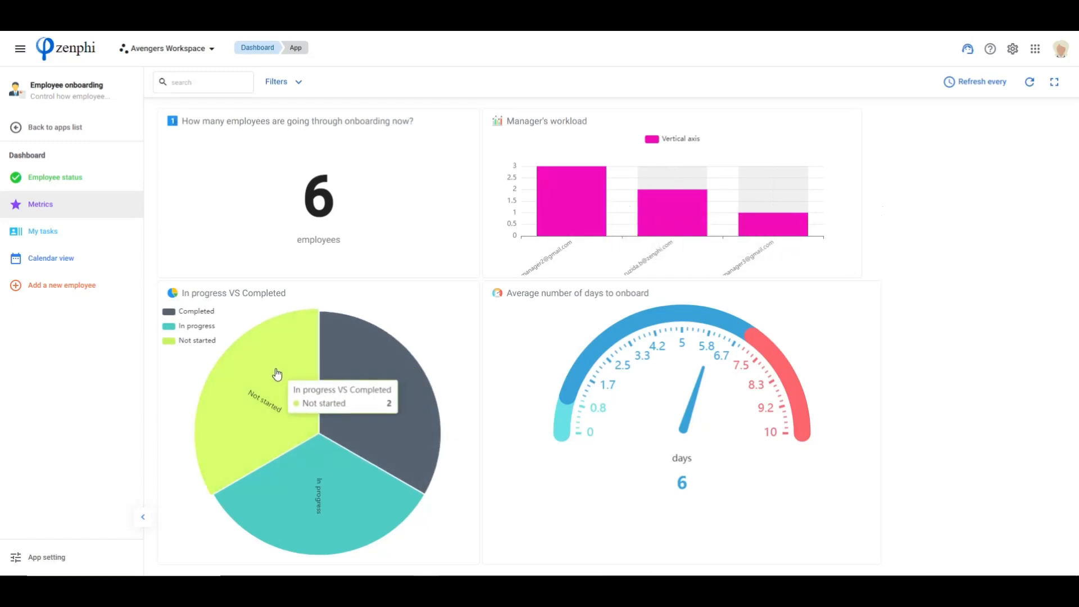
pyautogui.click(330, 509)
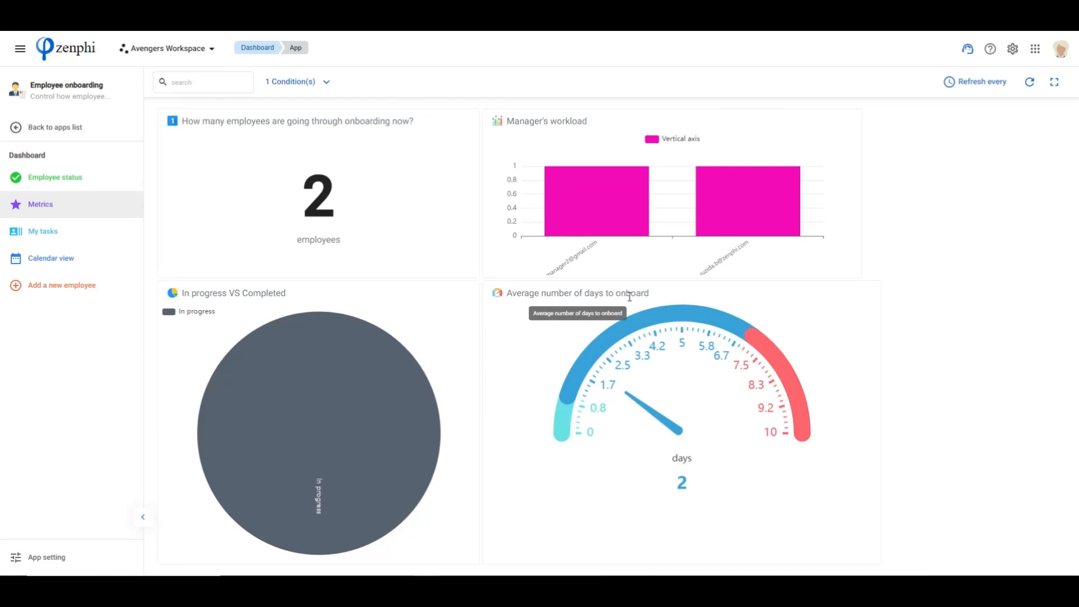
pyautogui.click(326, 82)
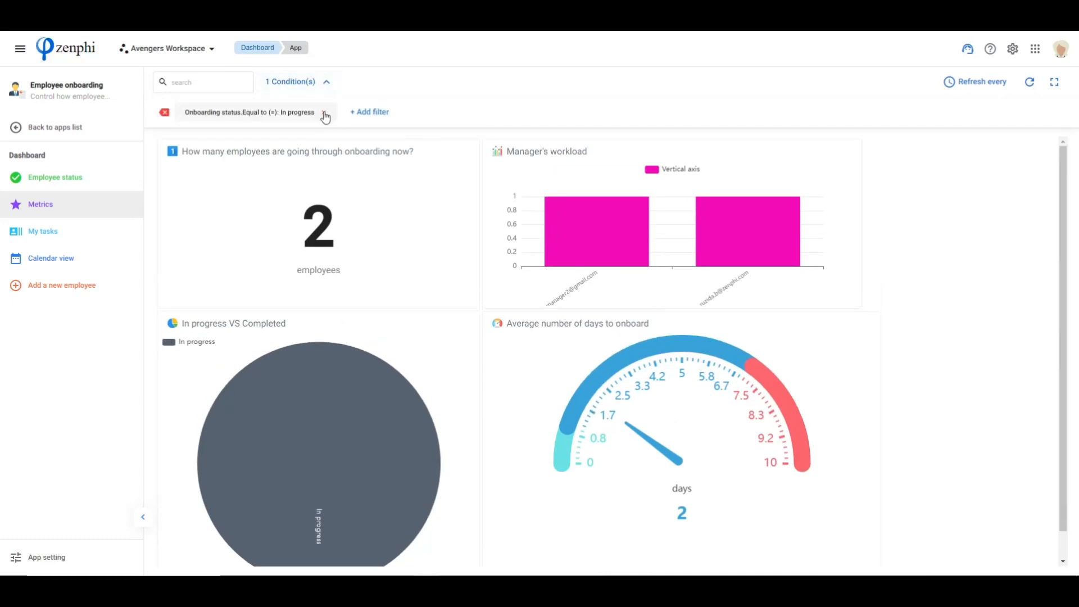
pyautogui.click(325, 110)
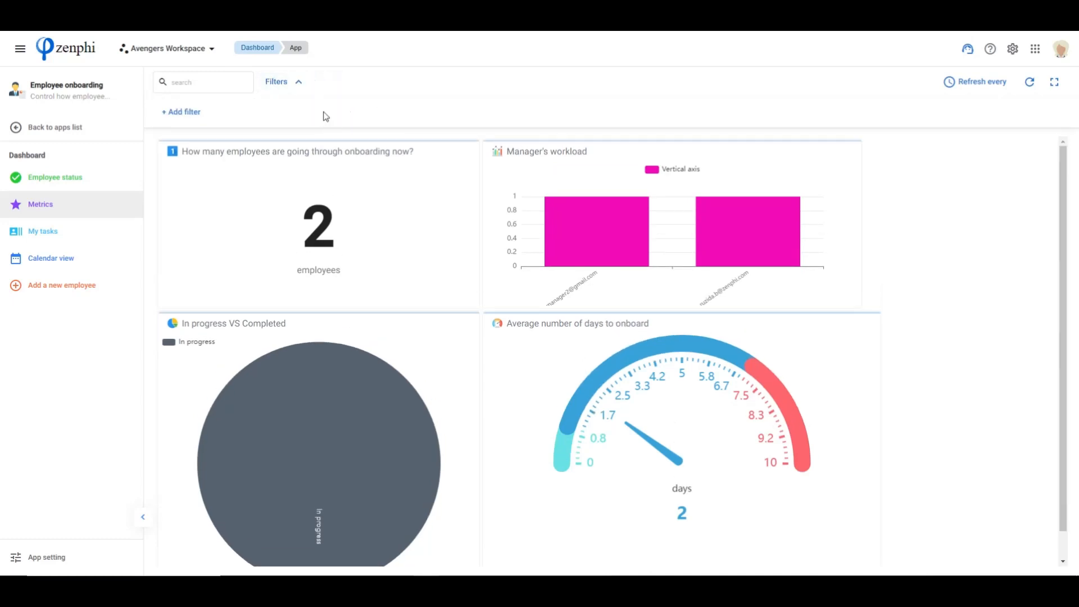
# Look through the employees assigned under My tasks and view the employees' first days in the app's calendar view
pyautogui.click(49, 233)
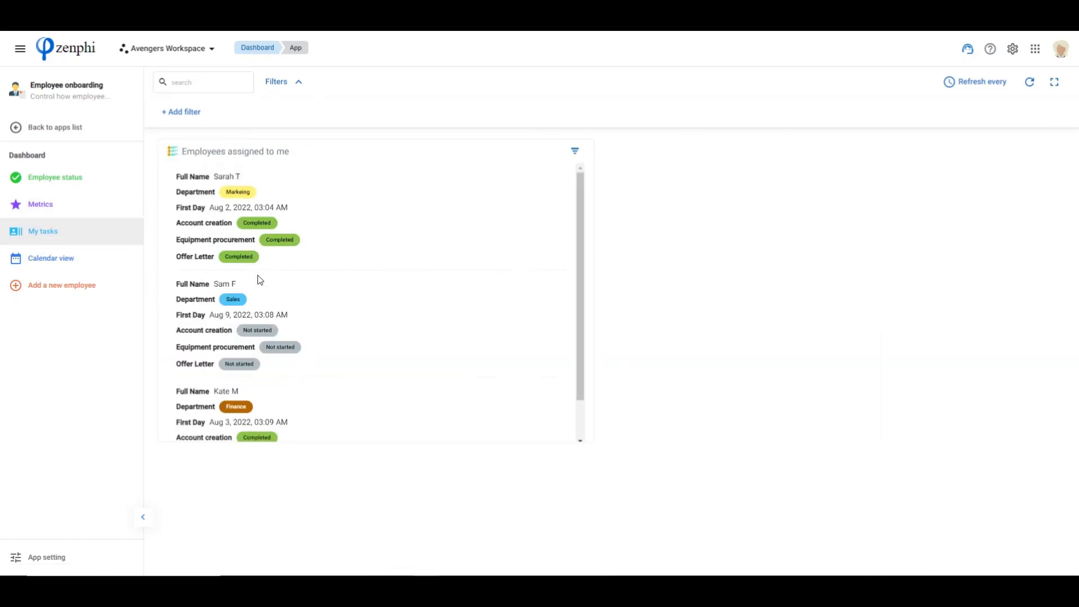
pyautogui.scroll(-1, 339, 282)
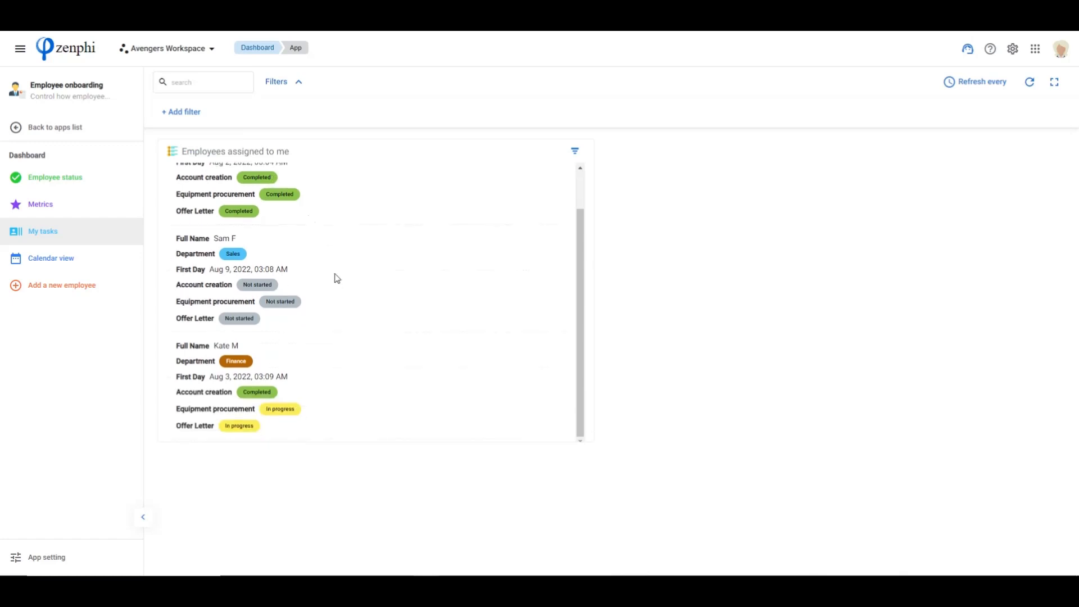
pyautogui.click(33, 260)
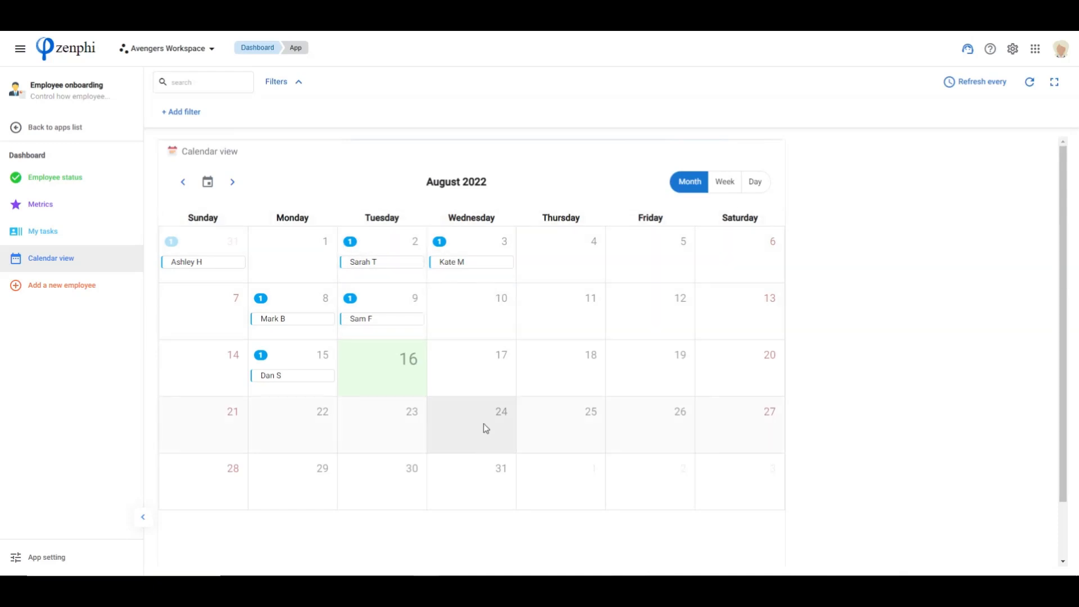
# Look over the Employee Onboarding form for adding a new employee and return to the Employee status page
pyautogui.click(60, 287)
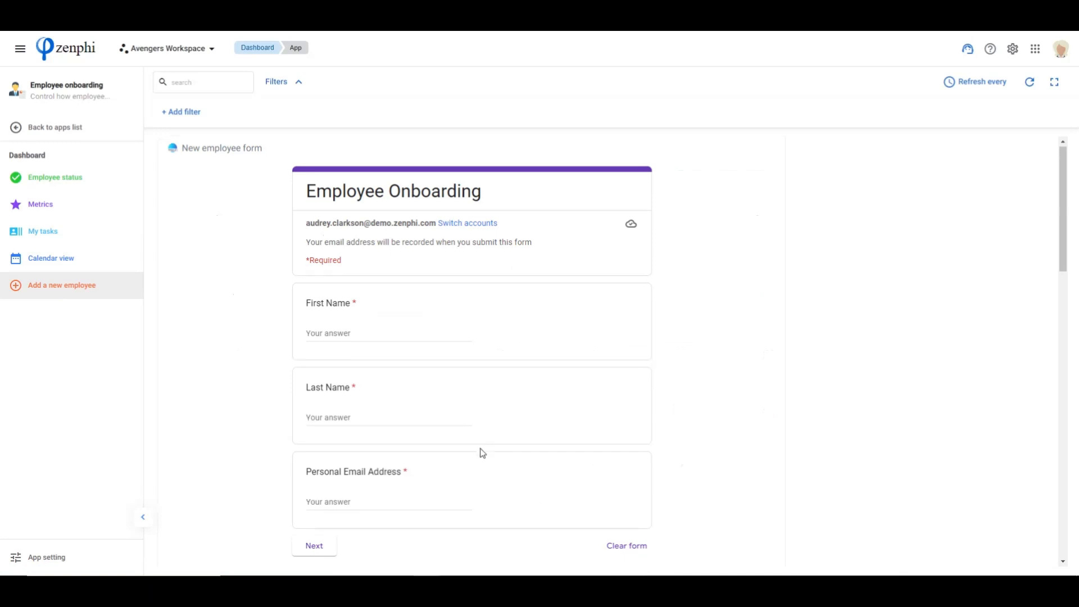
pyautogui.scroll(-3, 481, 452)
pyautogui.scroll(3, 231, 387)
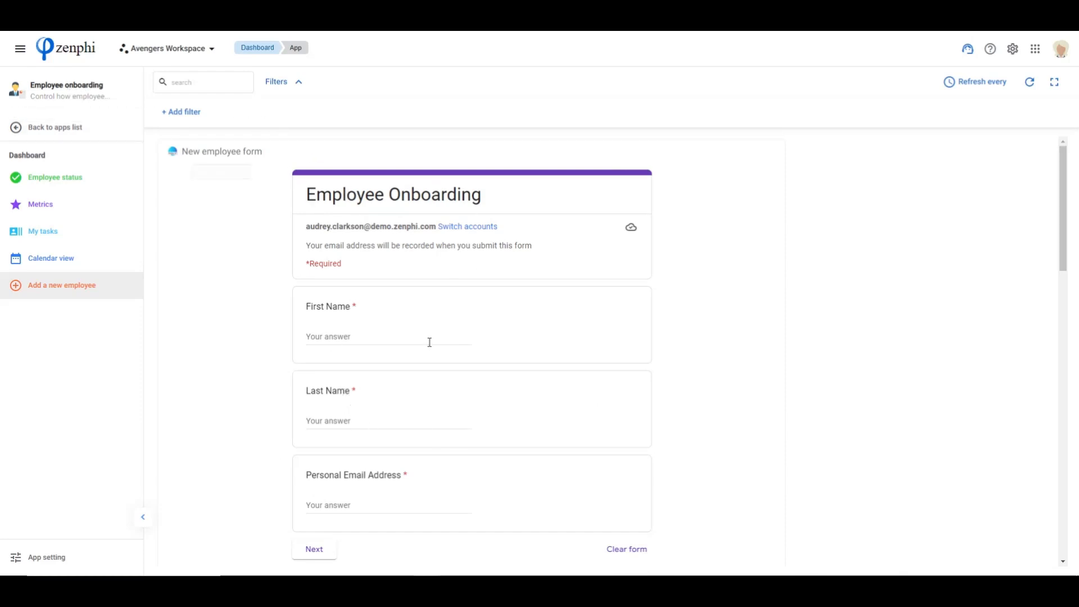
pyautogui.click(29, 181)
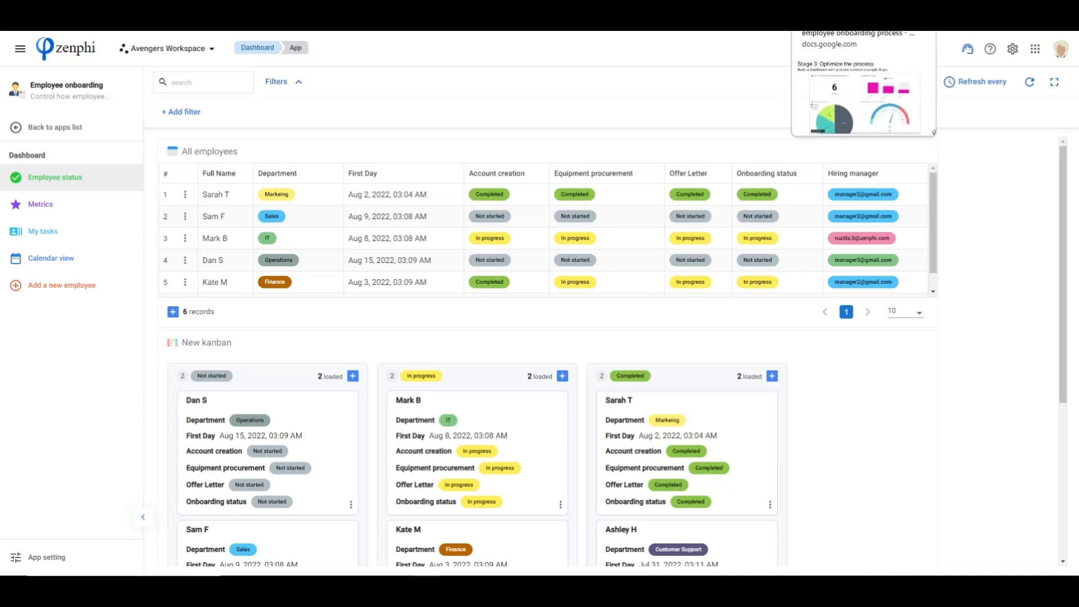
# Switch to the Google Slides presentation and advance from the Stage 3 slide to the summary slide
pyautogui.click(849, 20)
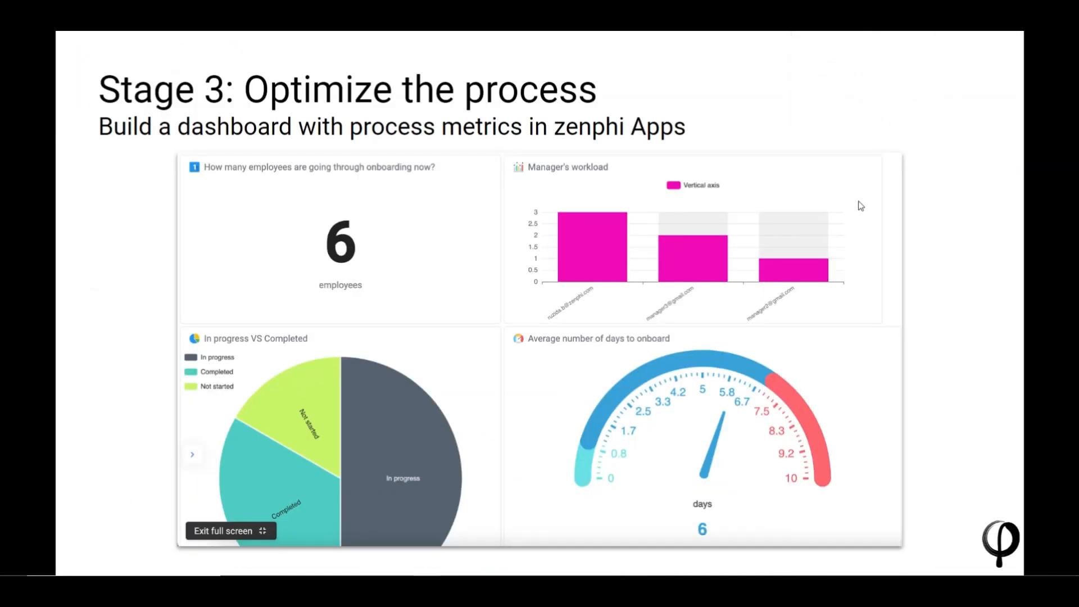
pyautogui.press('Right')
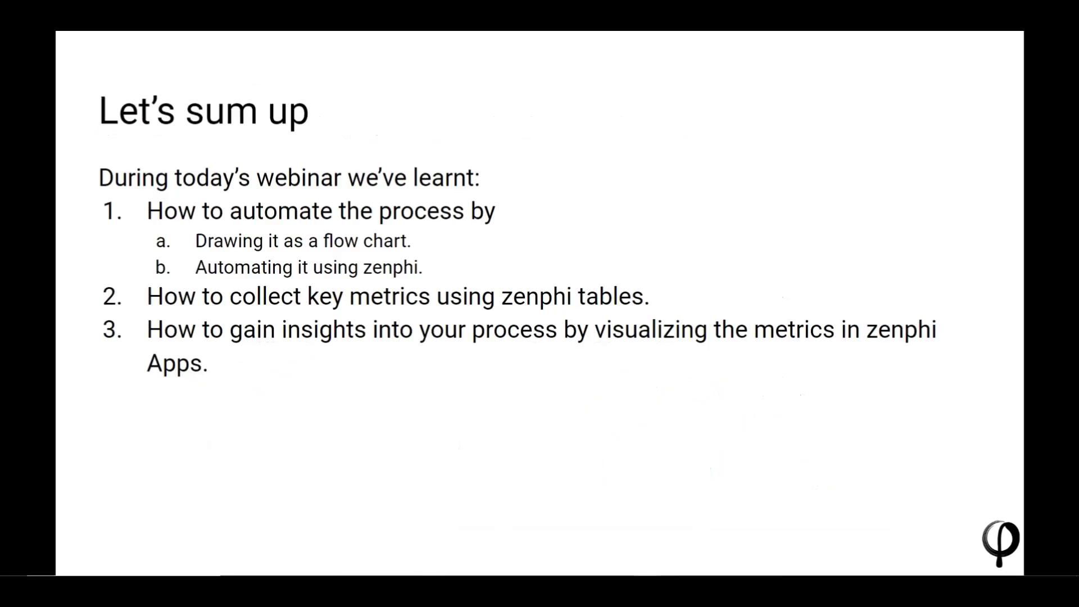